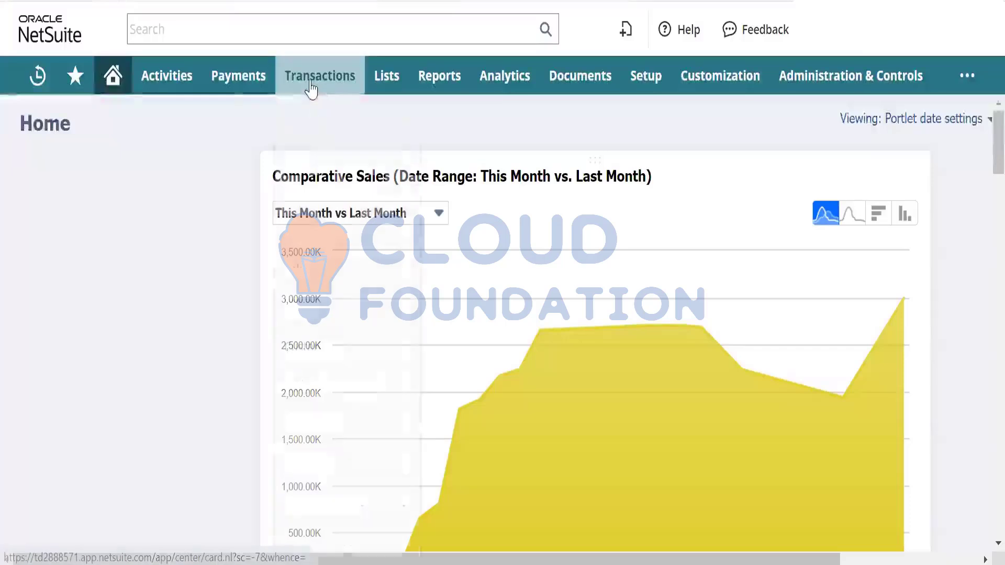
# Start a new Service for Sale item record from the accounting item types.
pyautogui.moveTo(311, 89)
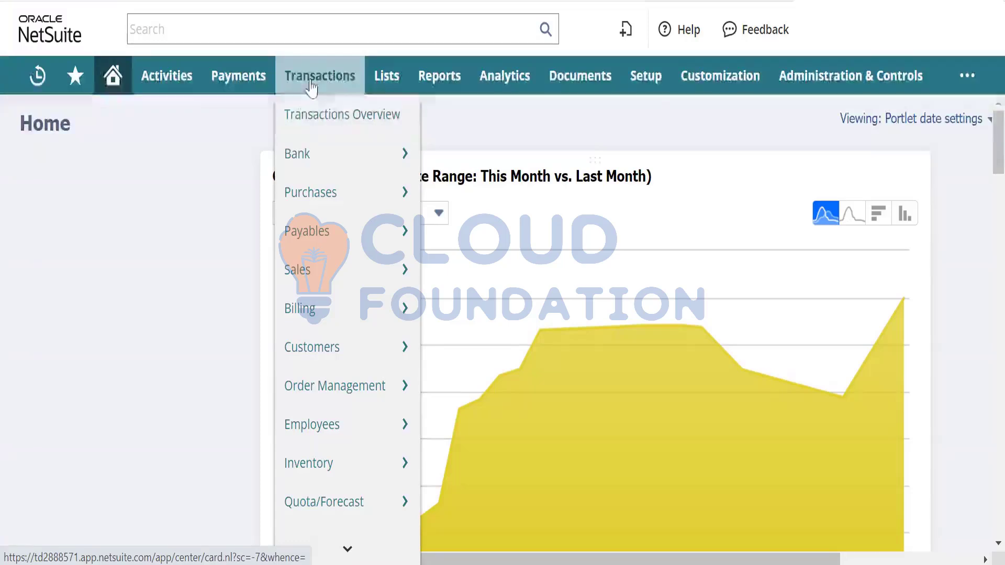
pyautogui.moveTo(381, 89)
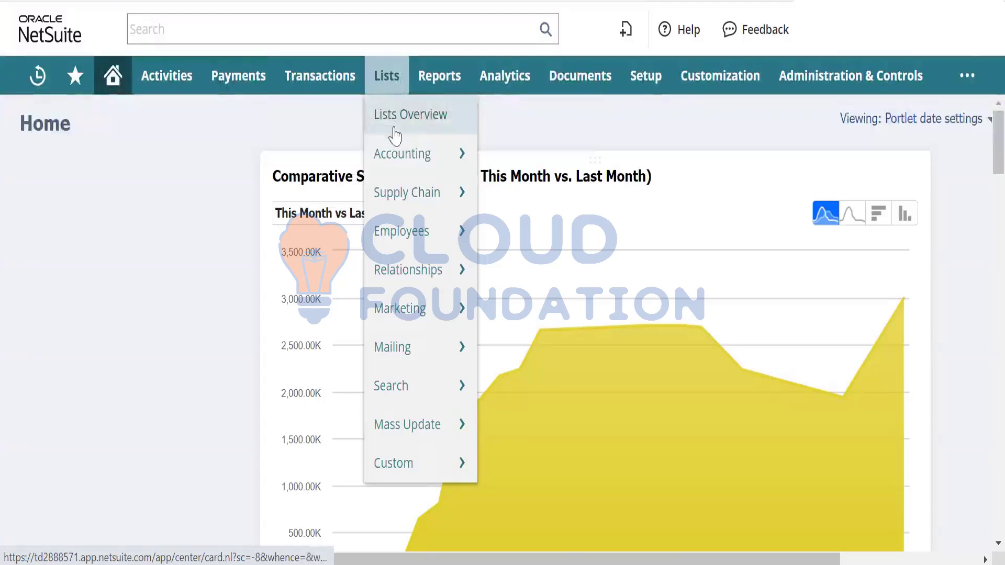
pyautogui.moveTo(464, 154)
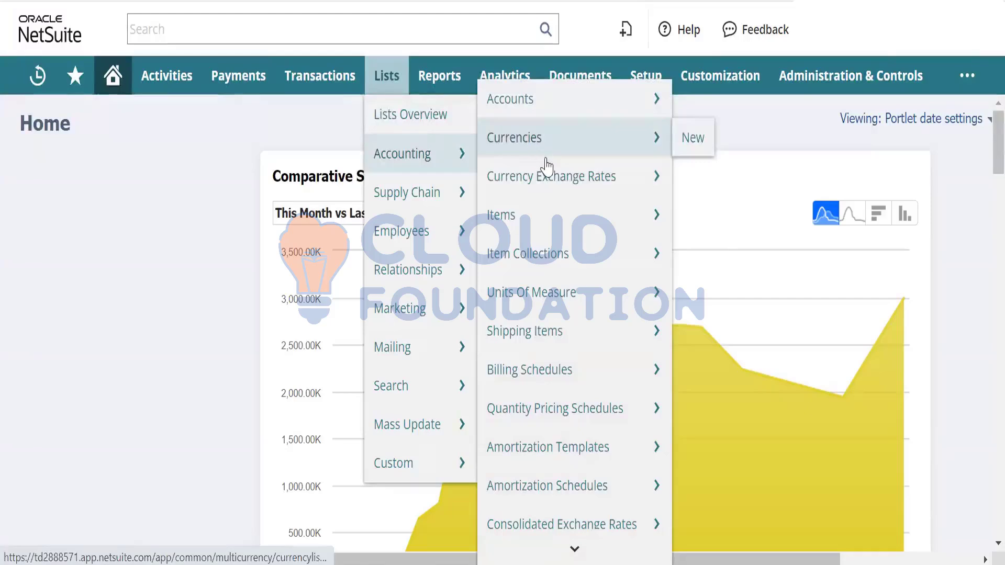
pyautogui.moveTo(534, 218)
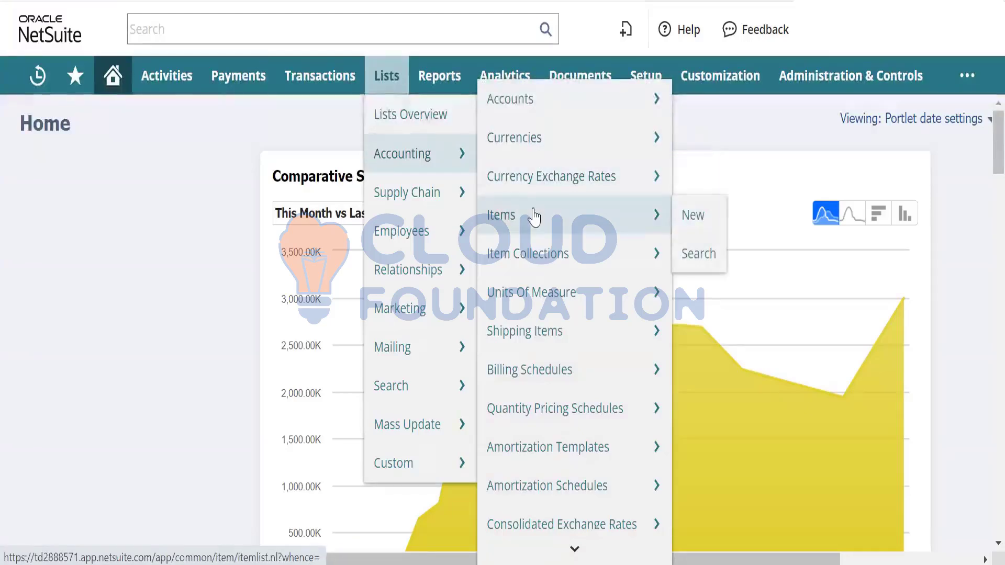
pyautogui.click(692, 220)
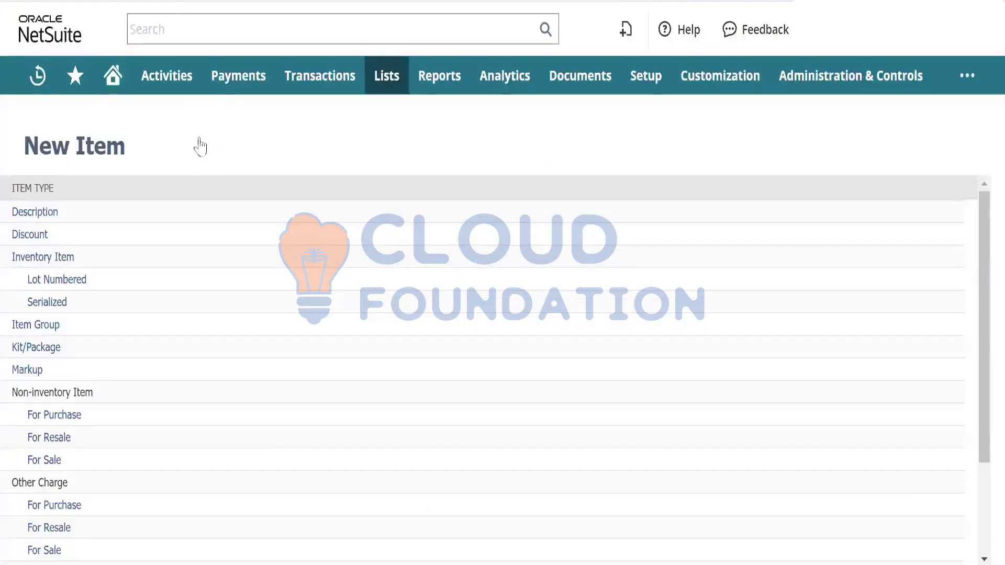
pyautogui.scroll(-2, 152, 448)
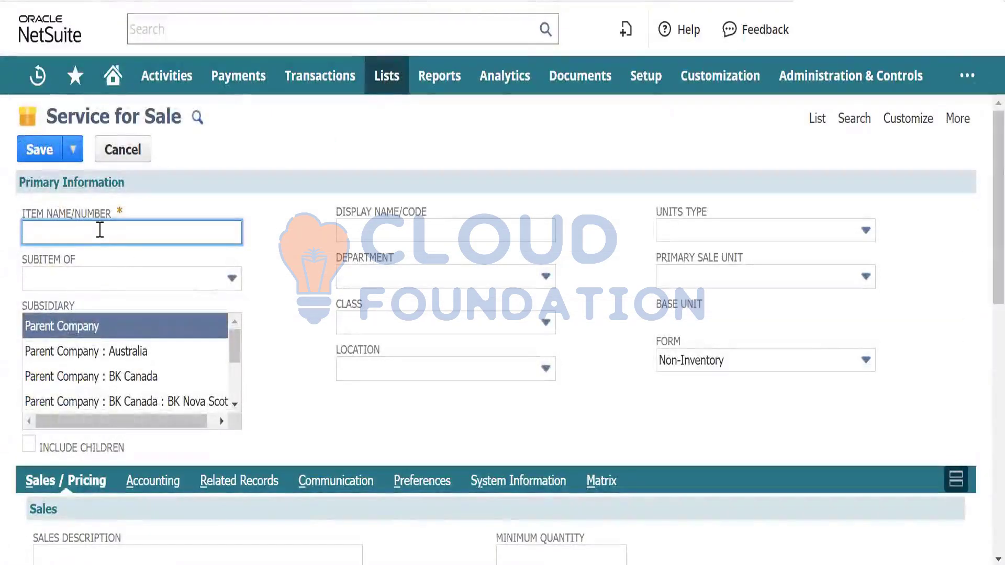
# Name the item Sale Item 01 and set its display name to Subscription Services.
pyautogui.write('Sa')
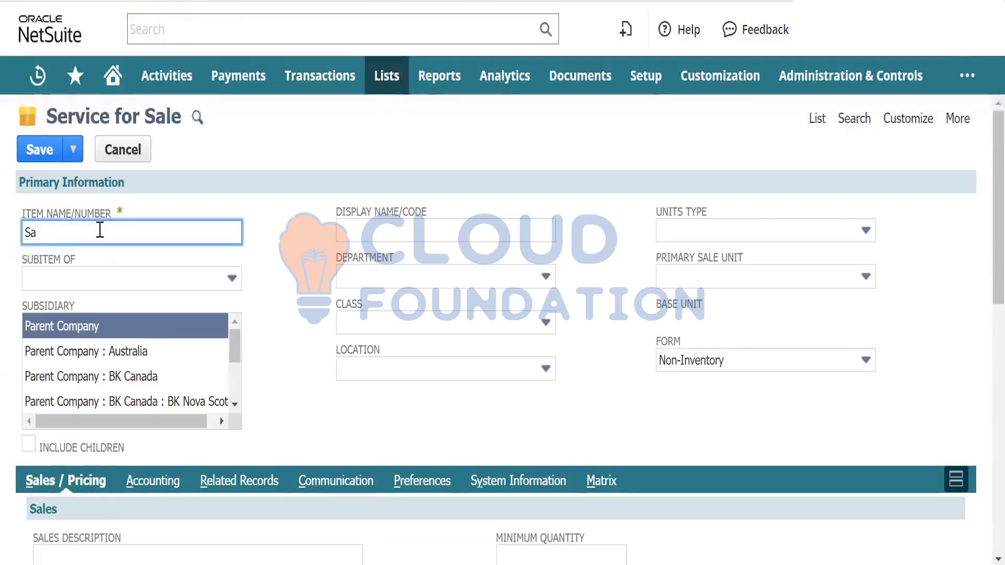
pyautogui.write('le Item')
pyautogui.press('Tab')
pyautogui.press('Tab')
pyautogui.press('Tab')
pyautogui.press('Tab')
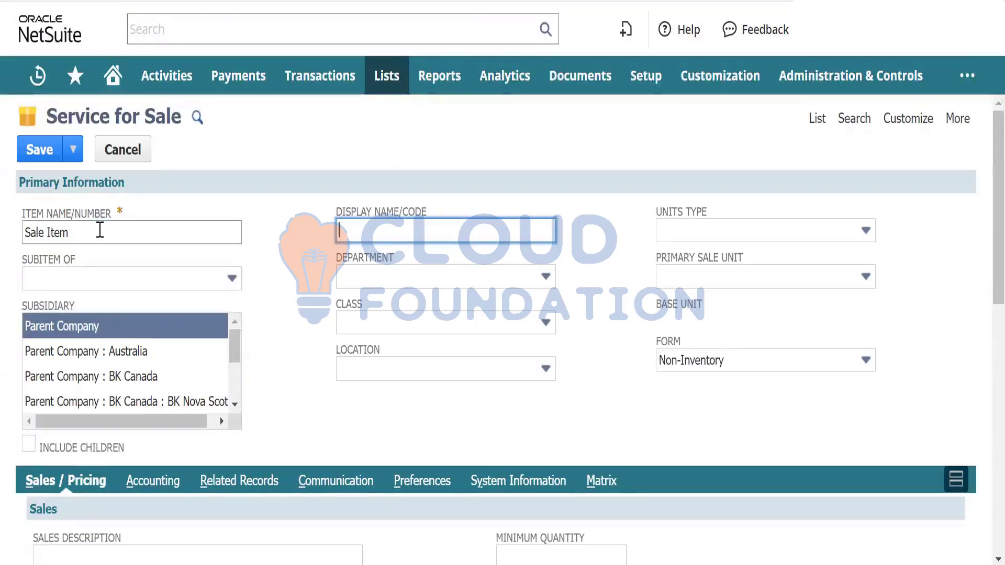
pyautogui.write('Subsc')
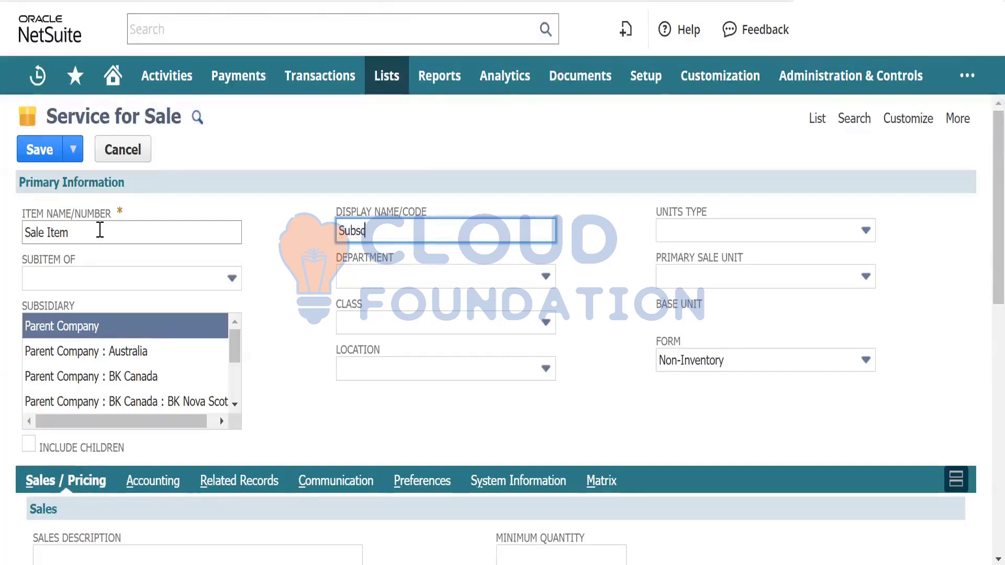
pyautogui.write('ription Services')
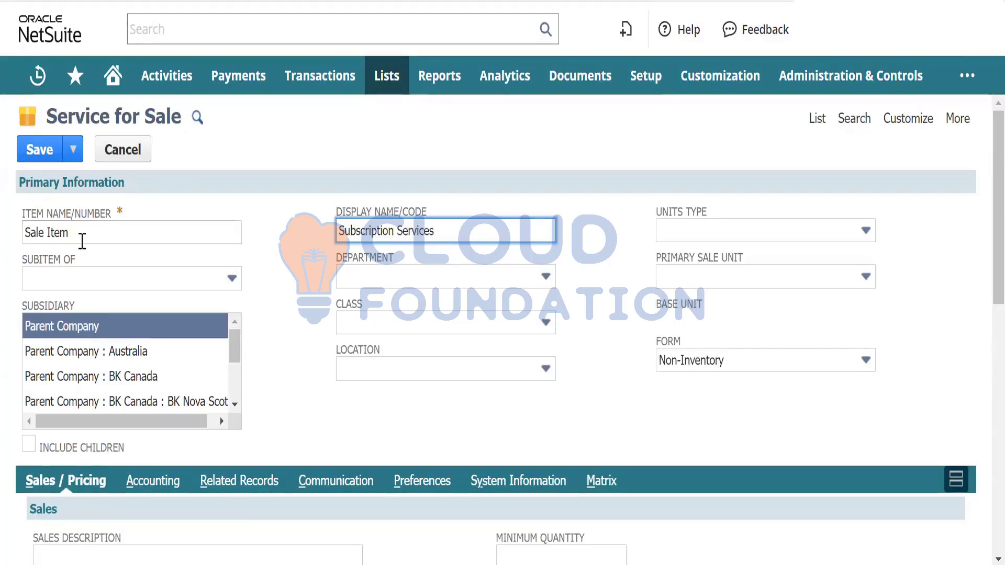
pyautogui.click(83, 235)
pyautogui.write('01')
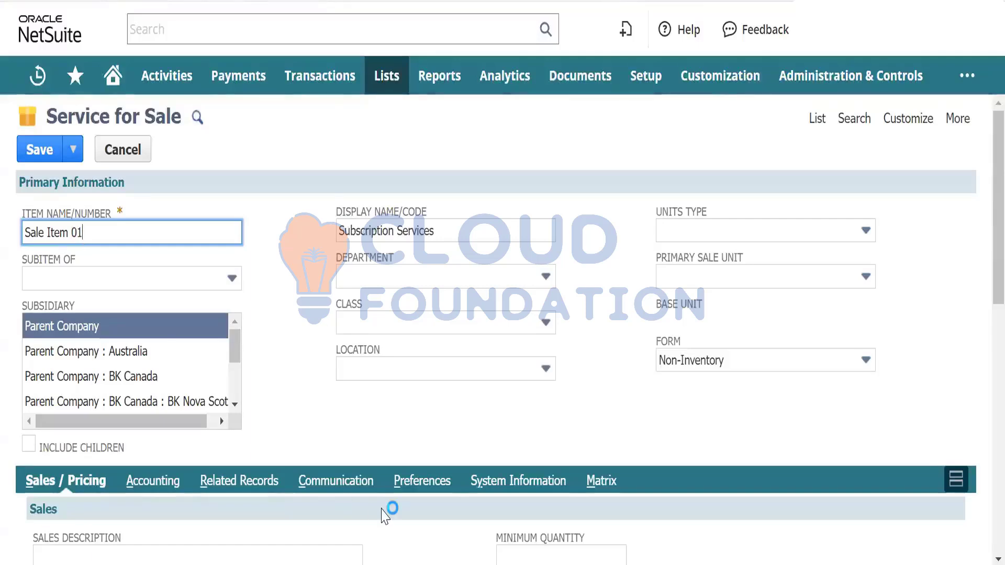
pyautogui.press('Tab')
pyautogui.press('Tab')
pyautogui.press('Tab')
pyautogui.press('Tab')
pyautogui.press('Tab')
pyautogui.press('Tab')
pyautogui.press('Tab')
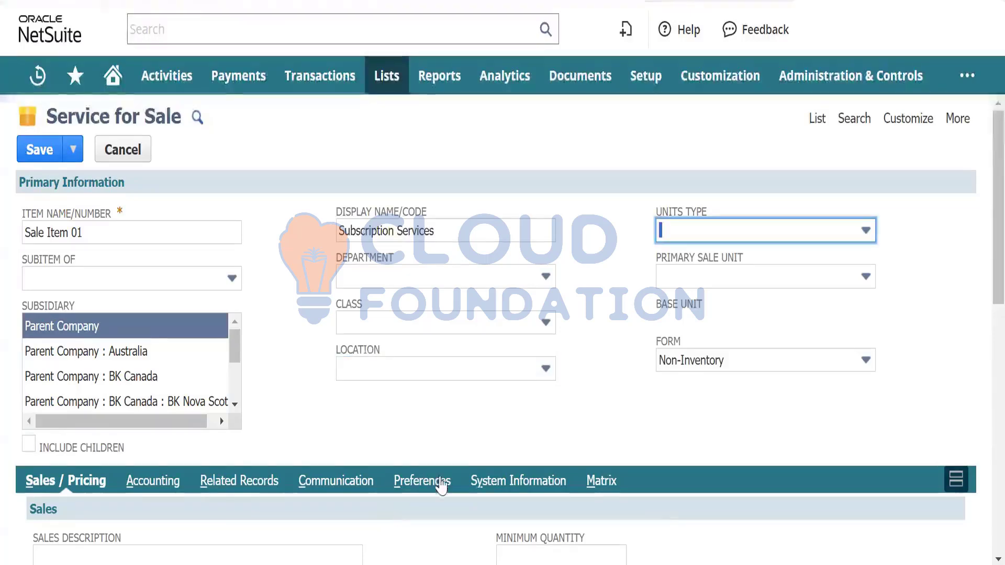
pyautogui.scroll(-2, 484, 422)
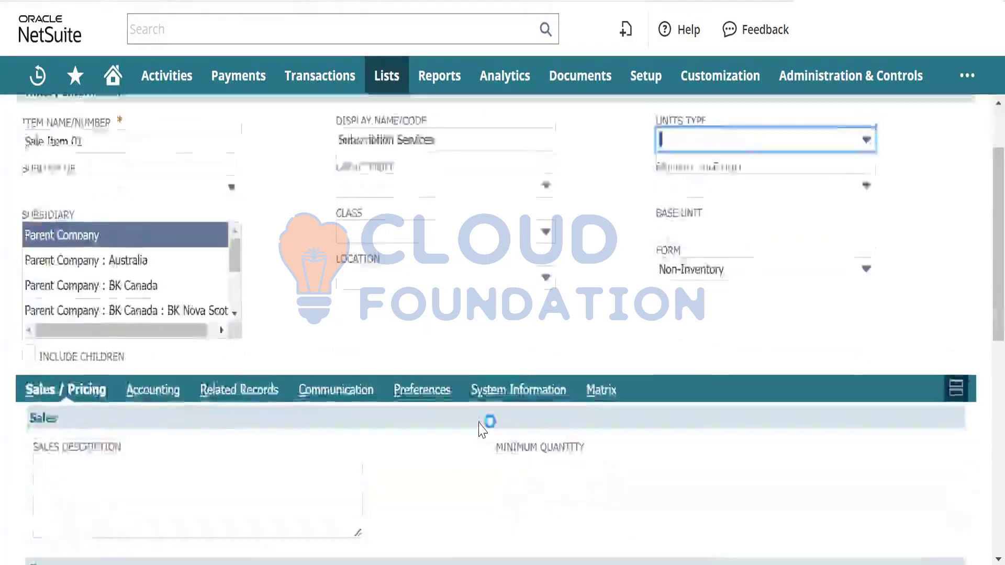
pyautogui.scroll(2, 484, 421)
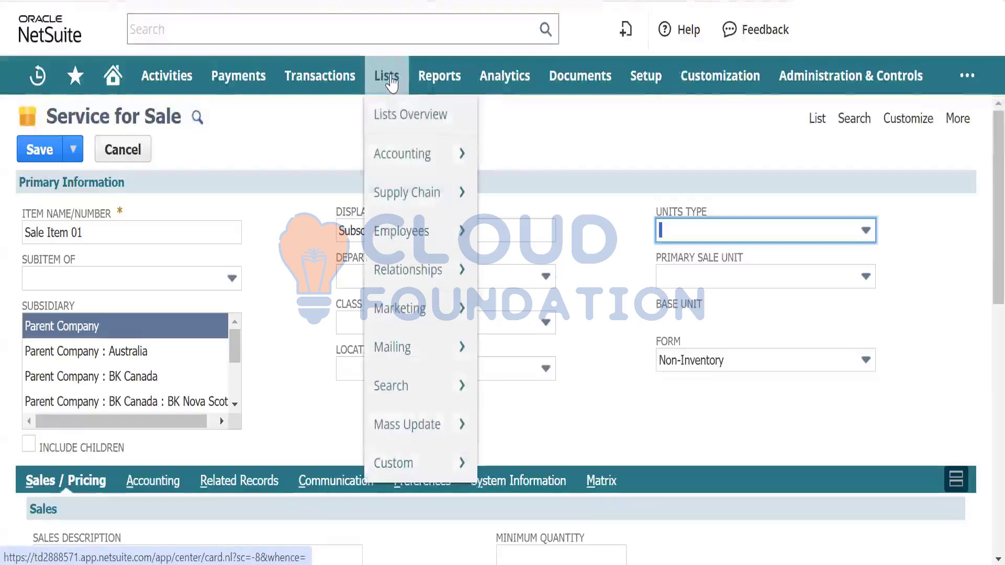
# Open a new Units of Measure record in a separate browser tab, keeping the item form open.
pyautogui.moveTo(395, 163)
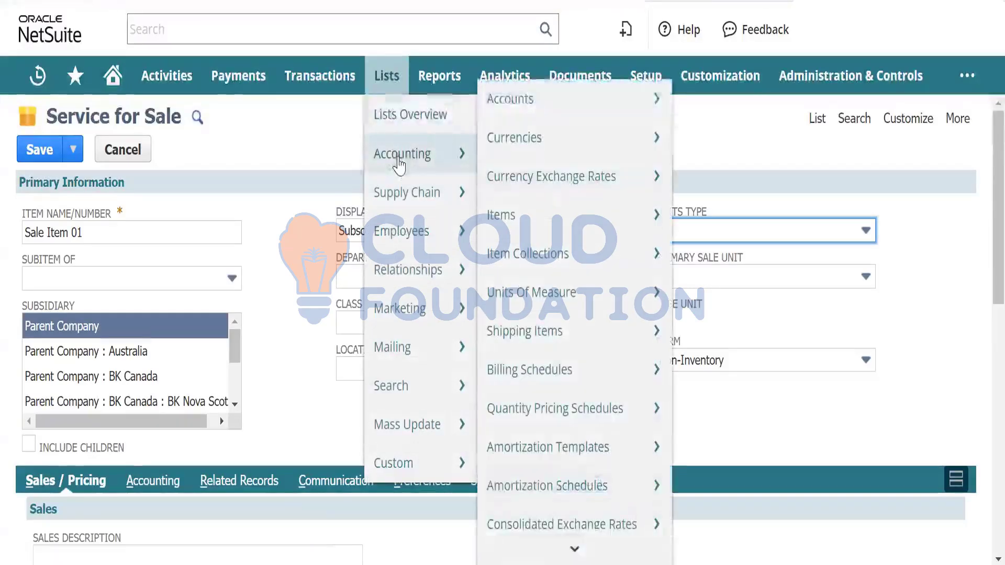
pyautogui.moveTo(625, 297)
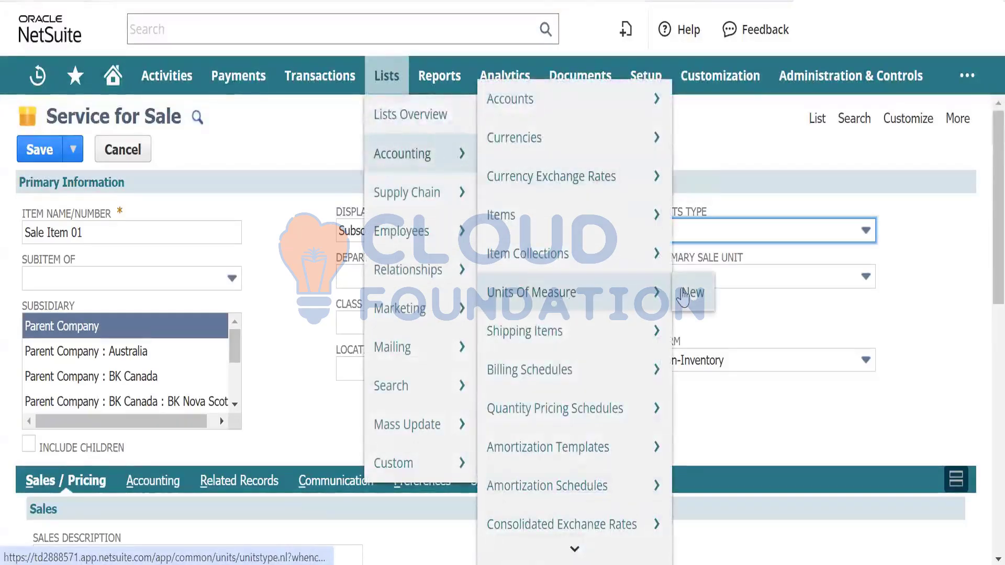
pyautogui.rightClick(693, 298)
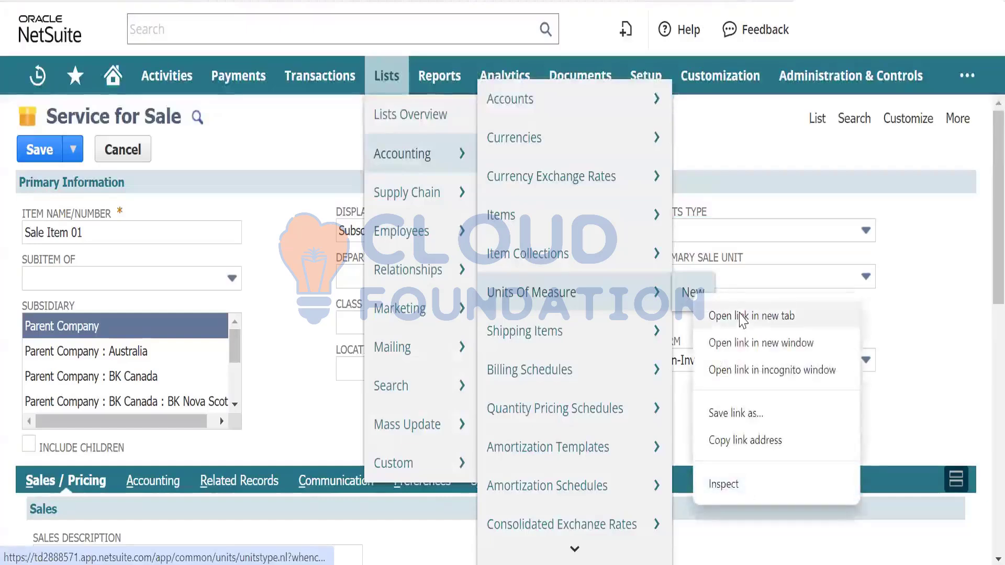
pyautogui.click(740, 316)
pyautogui.hotkey('ctrl', 'Tab')
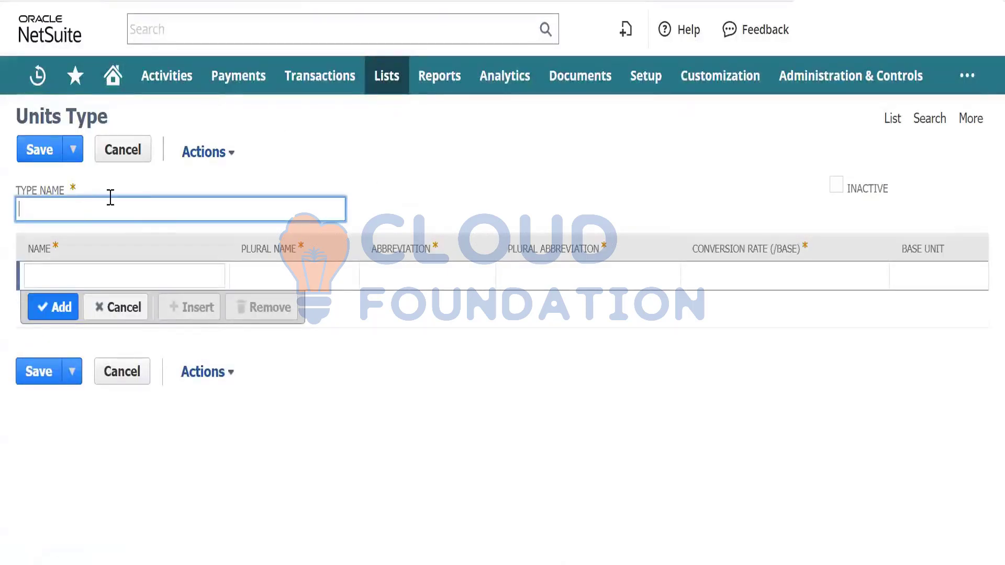
# Enter Number as the type name of the new units type.
pyautogui.write('Nu,ber')
pyautogui.press('BackSpace')
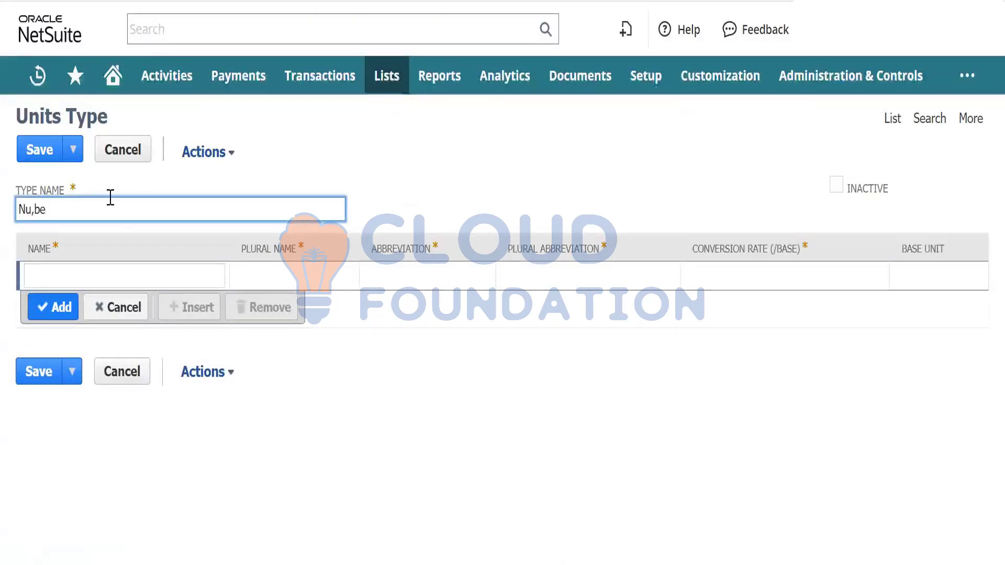
pyautogui.press('BackSpace')
pyautogui.press('BackSpace')
pyautogui.press('BackSpace')
pyautogui.write('mbers')
pyautogui.press('BackSpace')
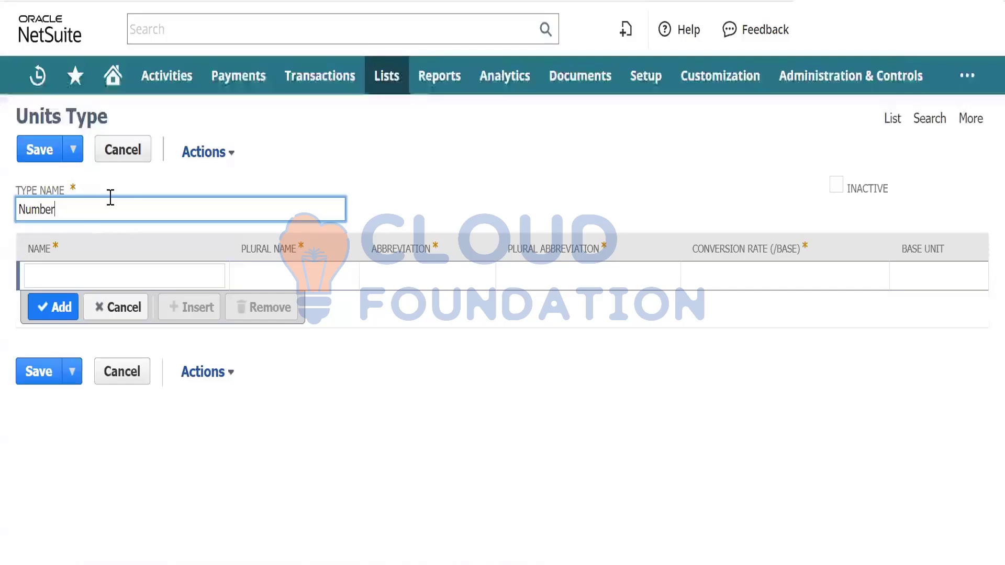
# Fill the first unit line with Number as both name and plural name, and No. as the abbreviation.
pyautogui.press('Tab')
pyautogui.write('Number')
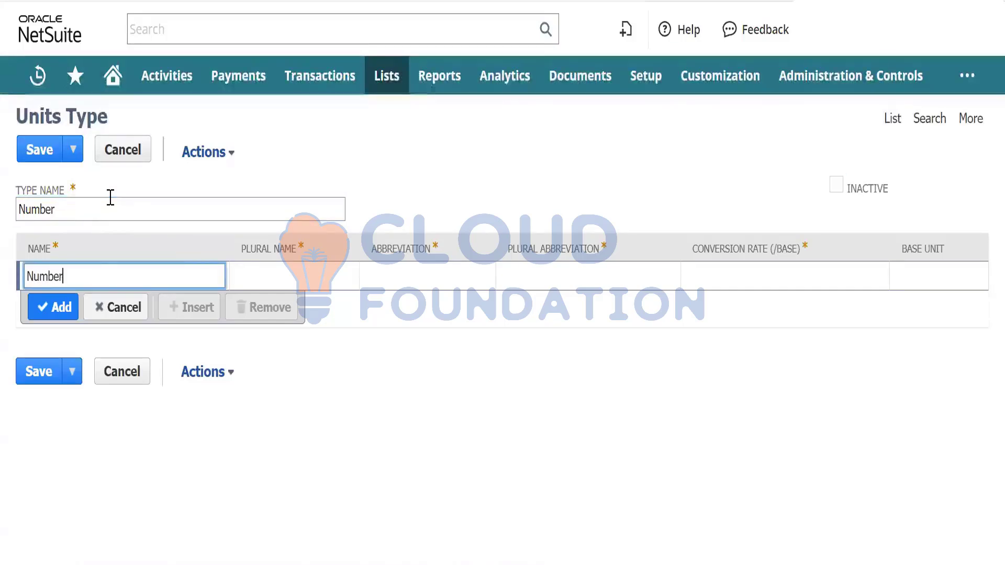
pyautogui.press('Tab')
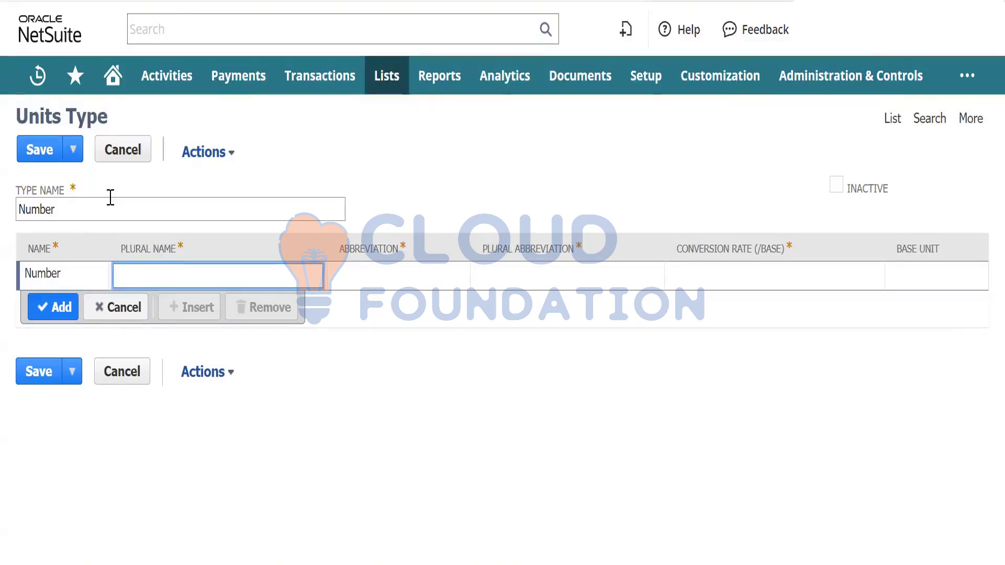
pyautogui.write('Number')
pyautogui.press('Tab')
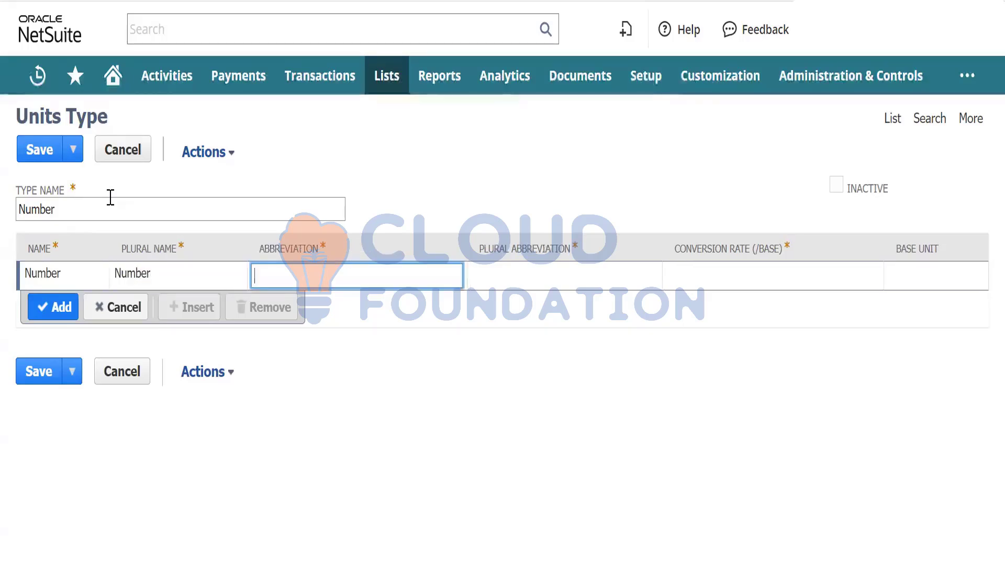
pyautogui.write('No.')
pyautogui.press('Tab')
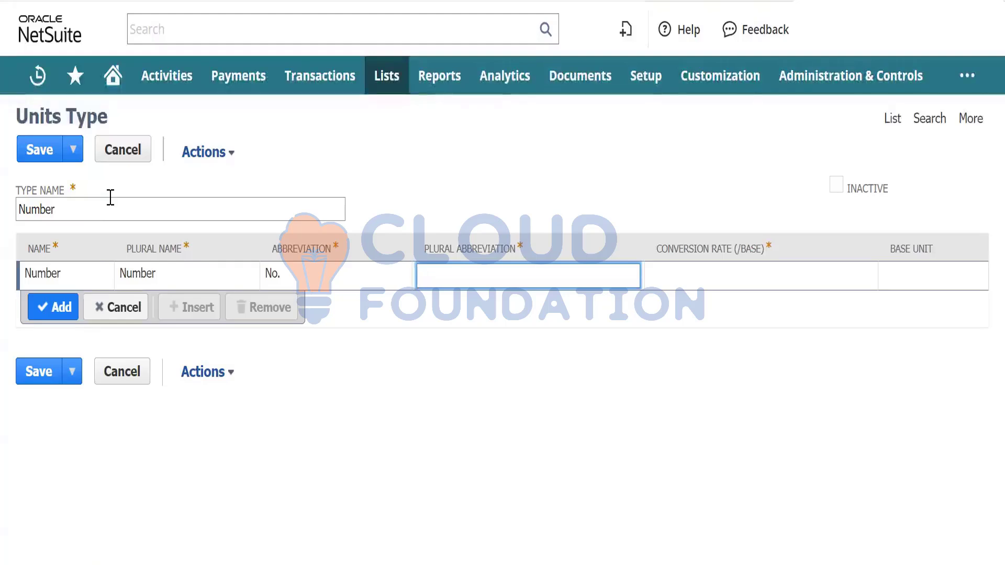
# Change the unit's plural name to Numbers and set its plural abbreviation to Nos.
pyautogui.write('No')
pyautogui.hotkey('shift', 'Tab')
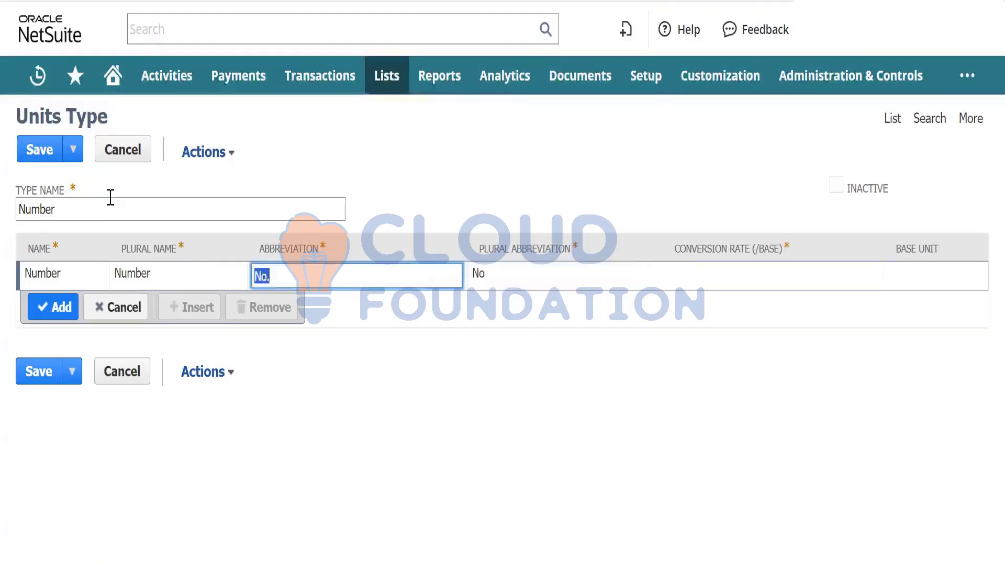
pyautogui.hotkey('shift', 'Tab')
pyautogui.press('End')
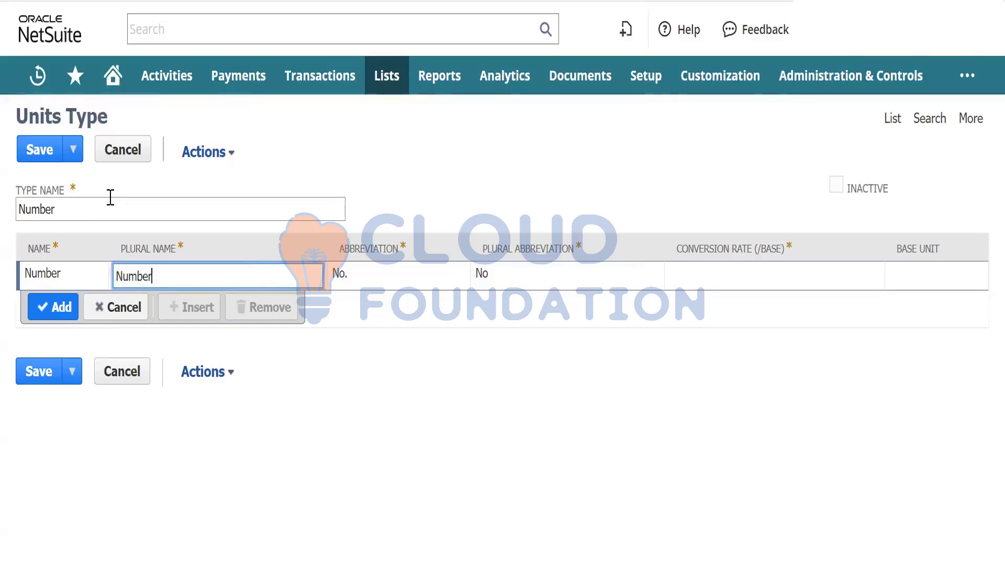
pyautogui.write('s')
pyautogui.press('Tab')
pyautogui.press('Tab')
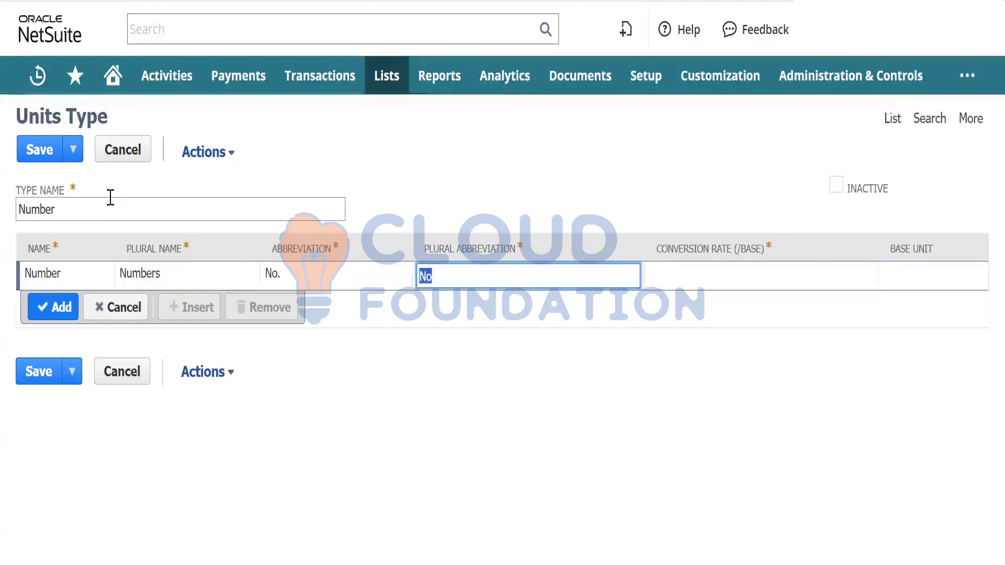
pyautogui.press('End')
pyautogui.write('s')
pyautogui.press('Tab')
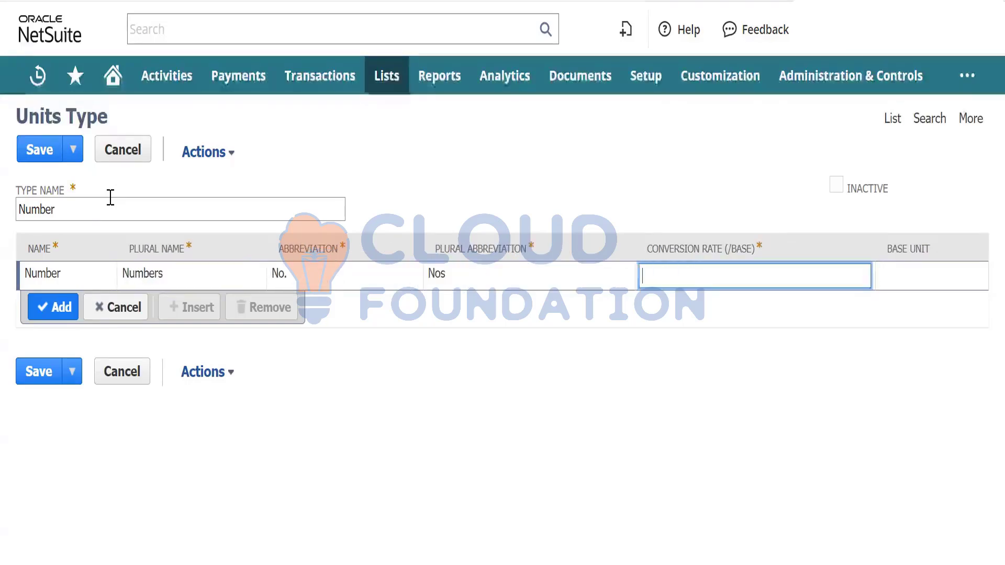
# Set the Number unit's conversion rate to 1 and mark it as the base unit.
pyautogui.write('1')
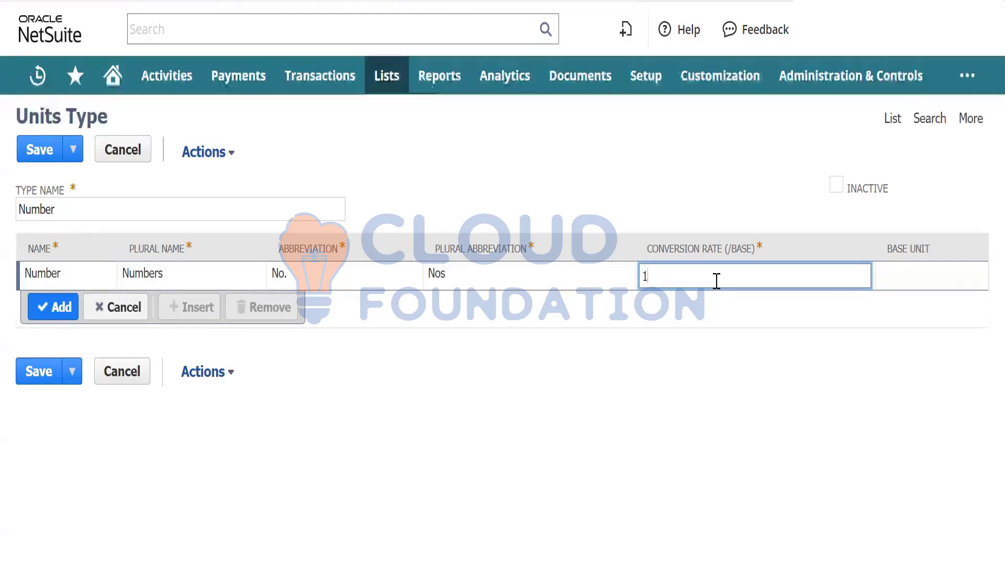
pyautogui.press('Tab')
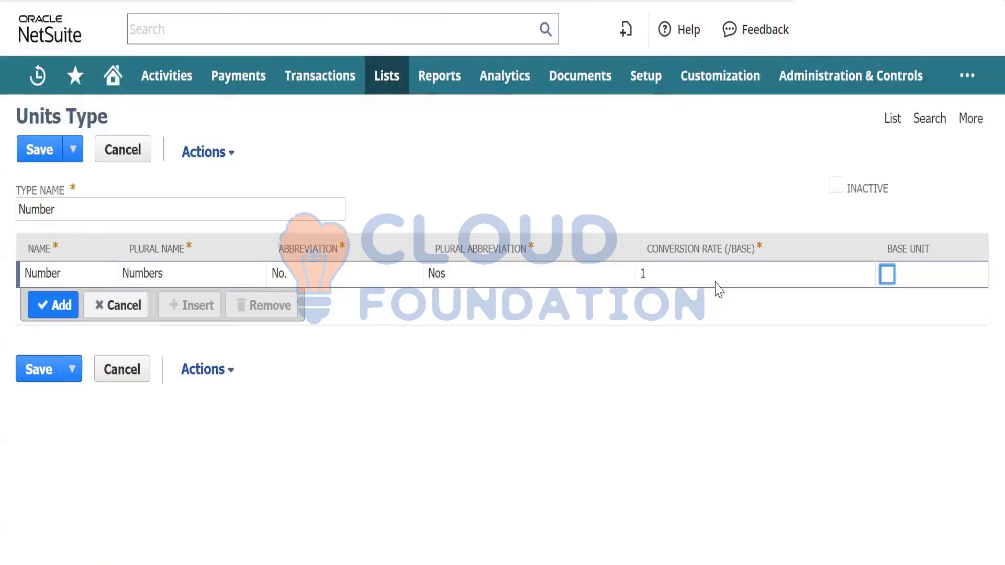
pyautogui.click(886, 273)
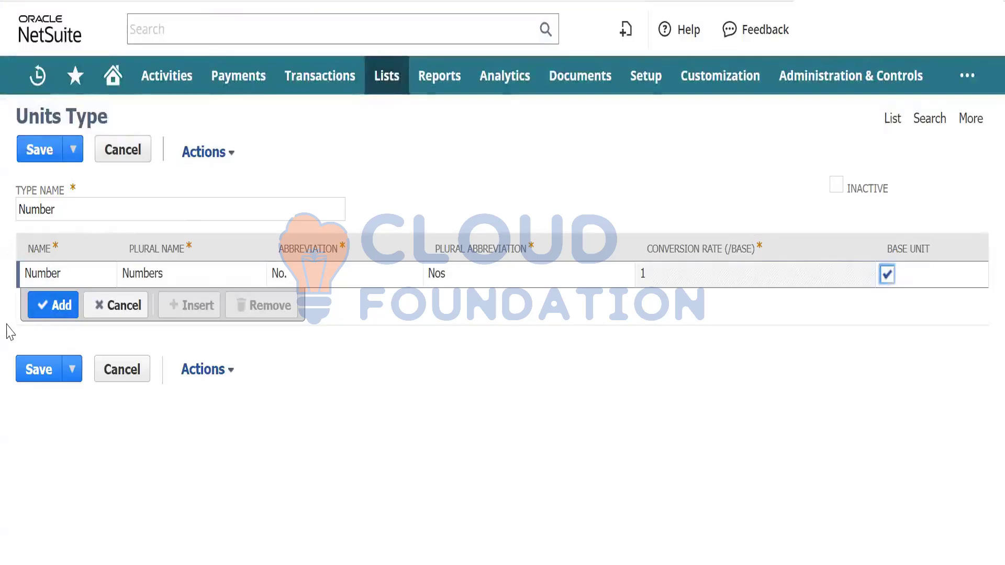
# Add the completed unit line and save the units type, returning to the Service for Sale form.
pyautogui.click(38, 305)
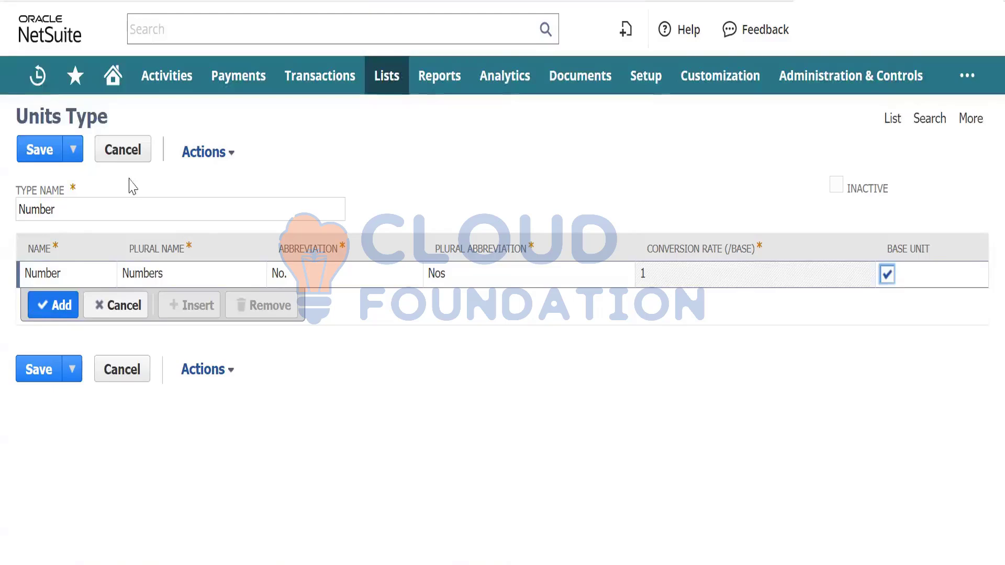
pyautogui.click(59, 309)
pyautogui.click(402, 188)
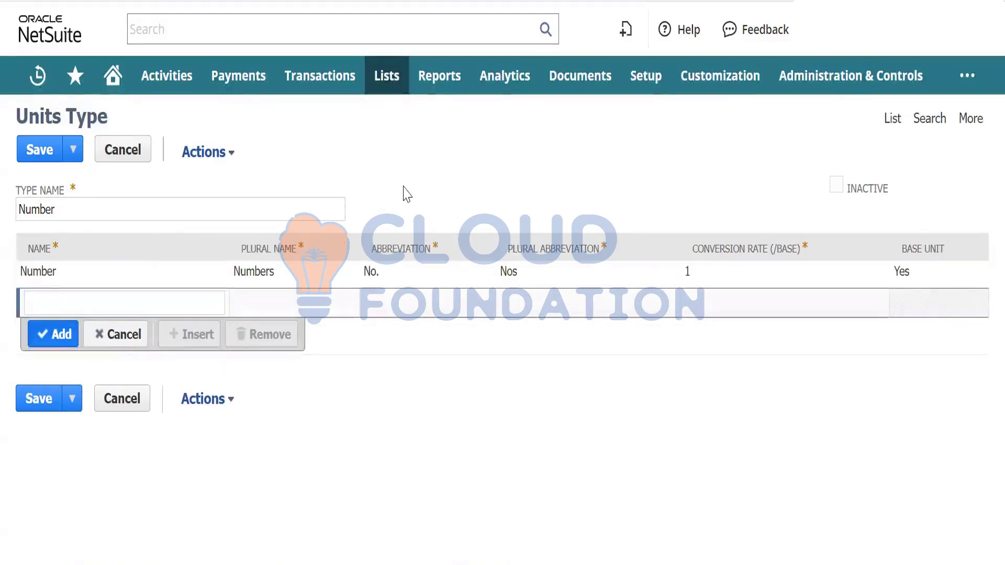
pyautogui.click(31, 153)
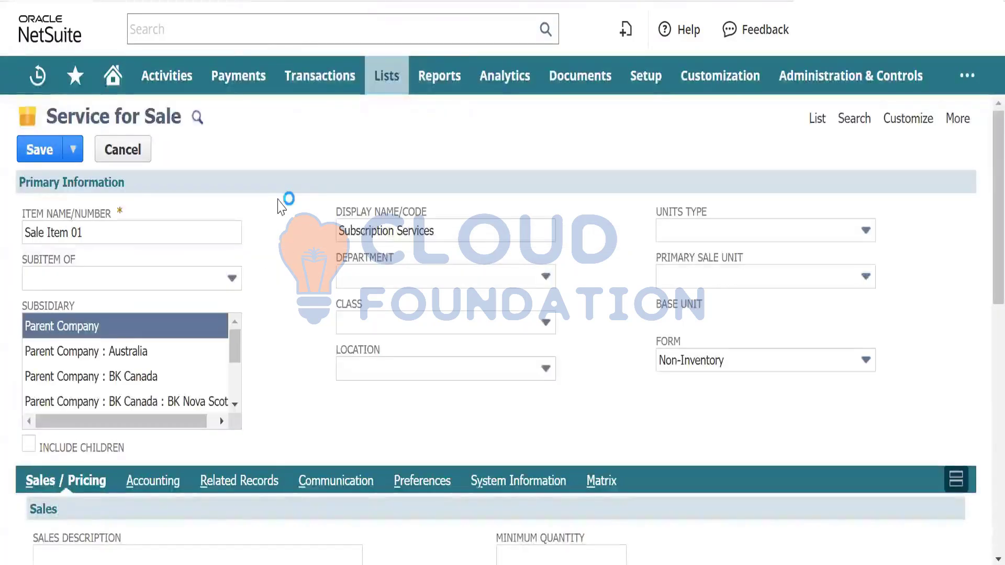
pyautogui.moveTo(167, 75)
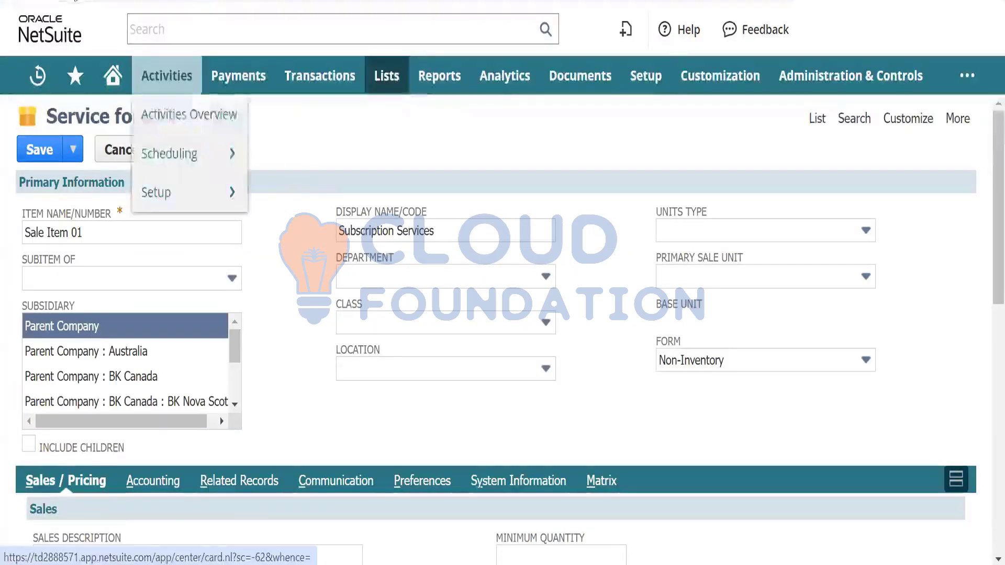
# Reload the Service for Sale form and enter Sale Item 01 as the item name again.
pyautogui.press('F5')
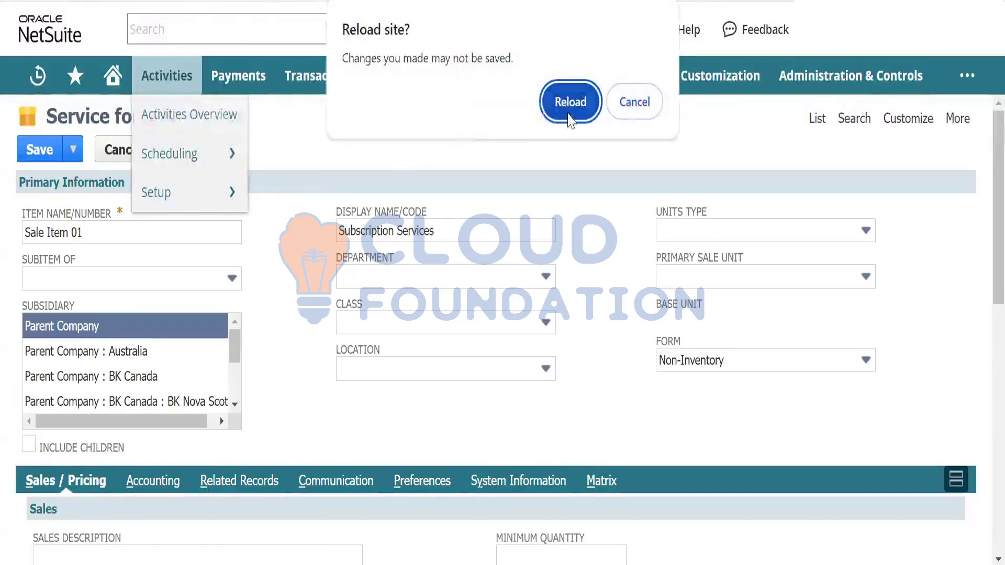
pyautogui.click(570, 102)
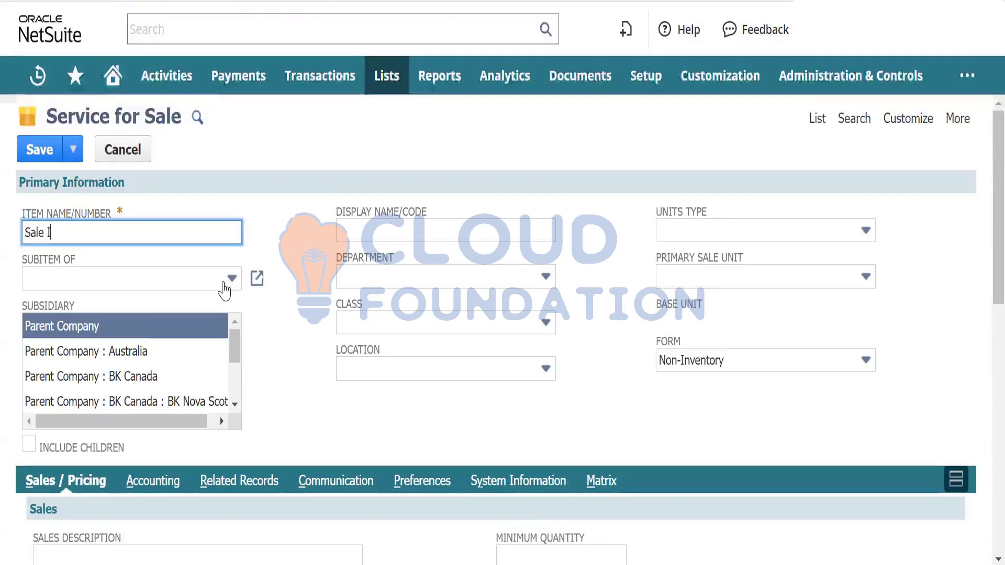
pyautogui.write('Item 01')
pyautogui.press('Tab')
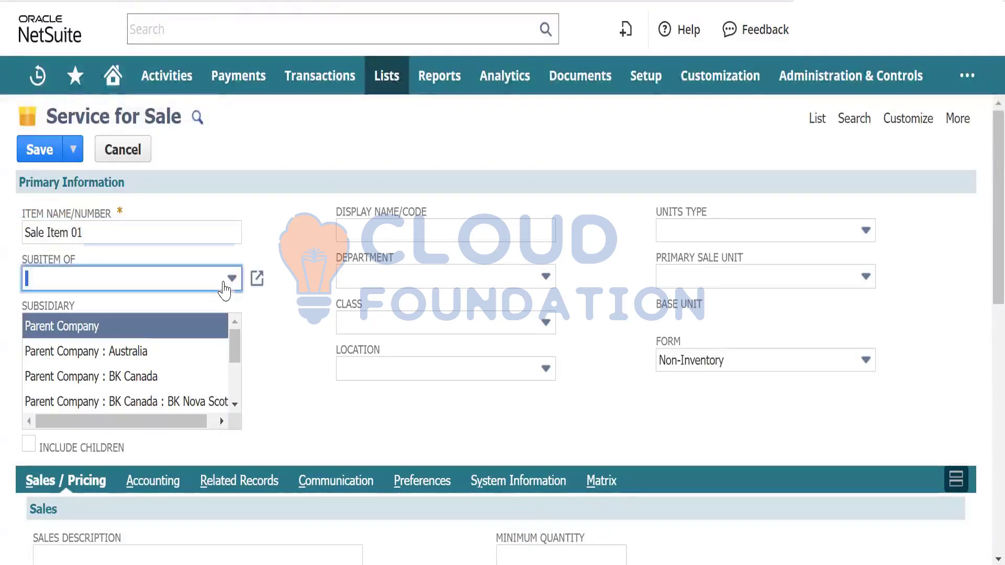
# Assign the item to the subsidiary Parent Company : BK Canada and include its children.
pyautogui.press('Tab')
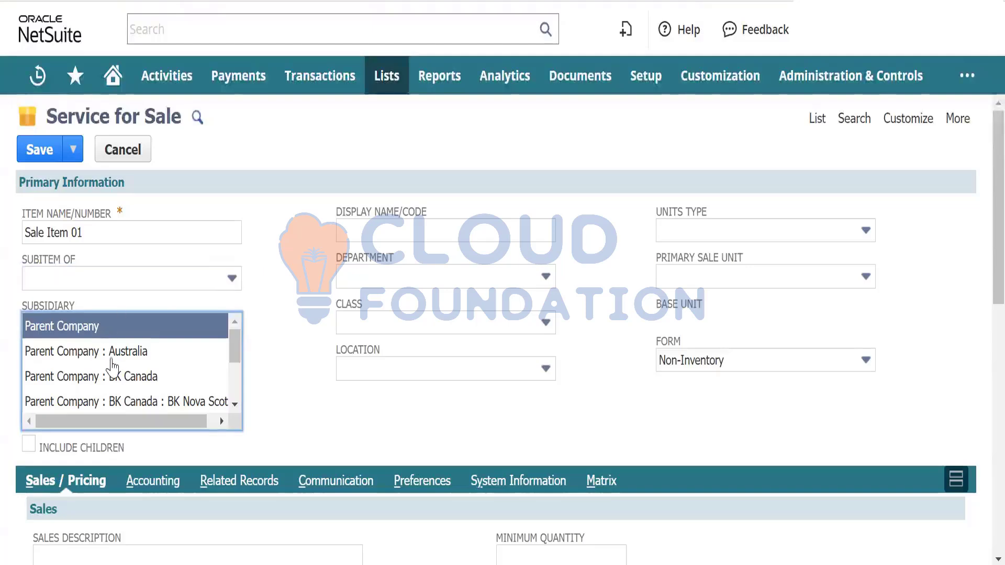
pyautogui.scroll(-3, 117, 366)
pyautogui.scroll(1, 117, 367)
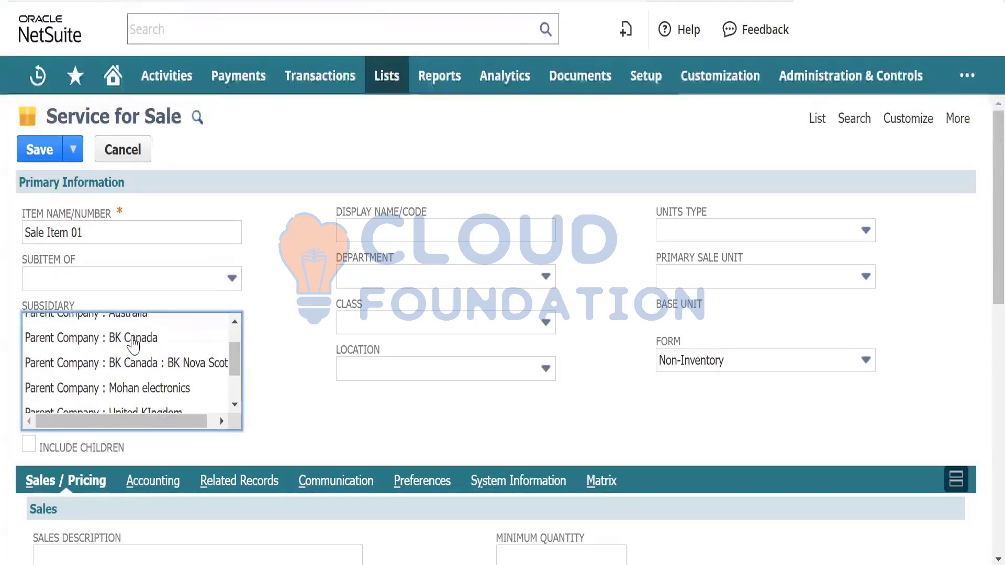
pyautogui.click(125, 339)
pyautogui.click(29, 445)
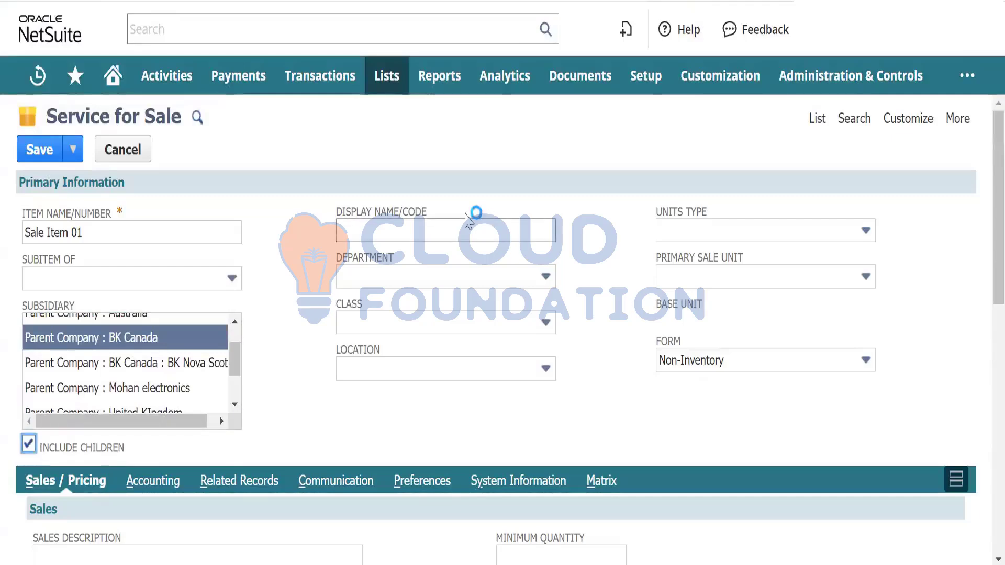
# Enter Subscription Services as the item's display name.
pyautogui.click(397, 230)
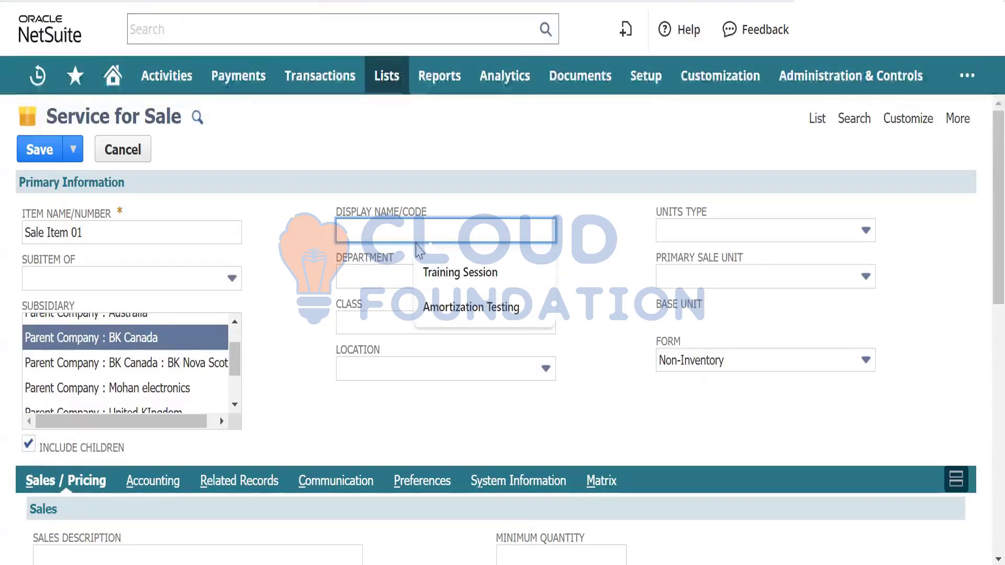
pyautogui.write('Subsc')
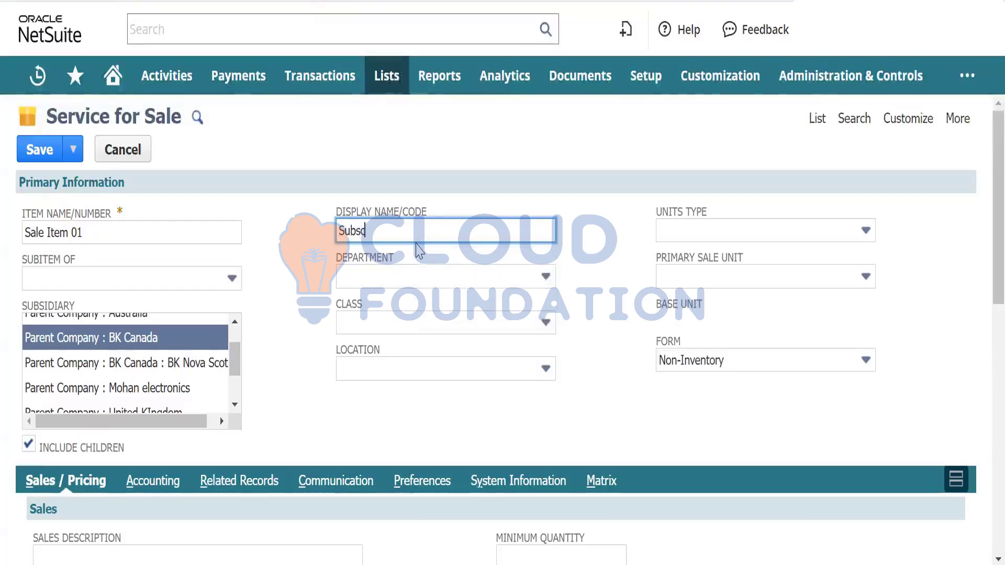
pyautogui.write('ription ')
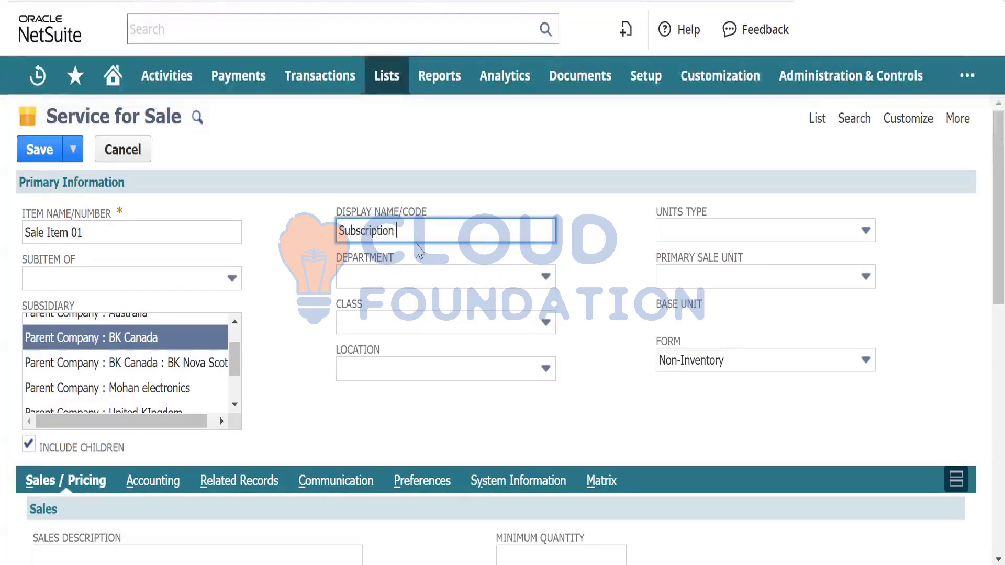
pyautogui.write('Services')
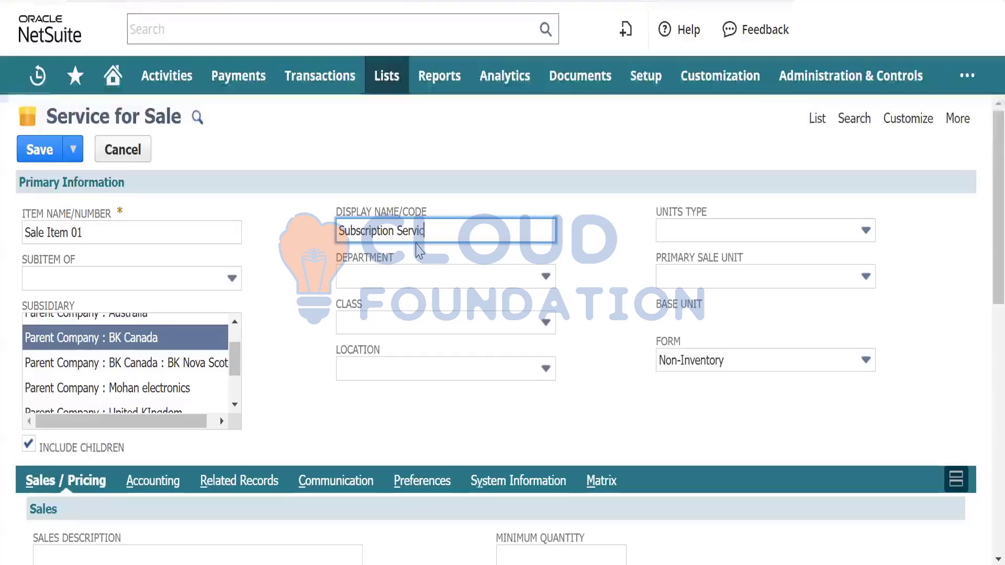
pyautogui.press('Tab')
pyautogui.press('Tab')
pyautogui.press('Tab')
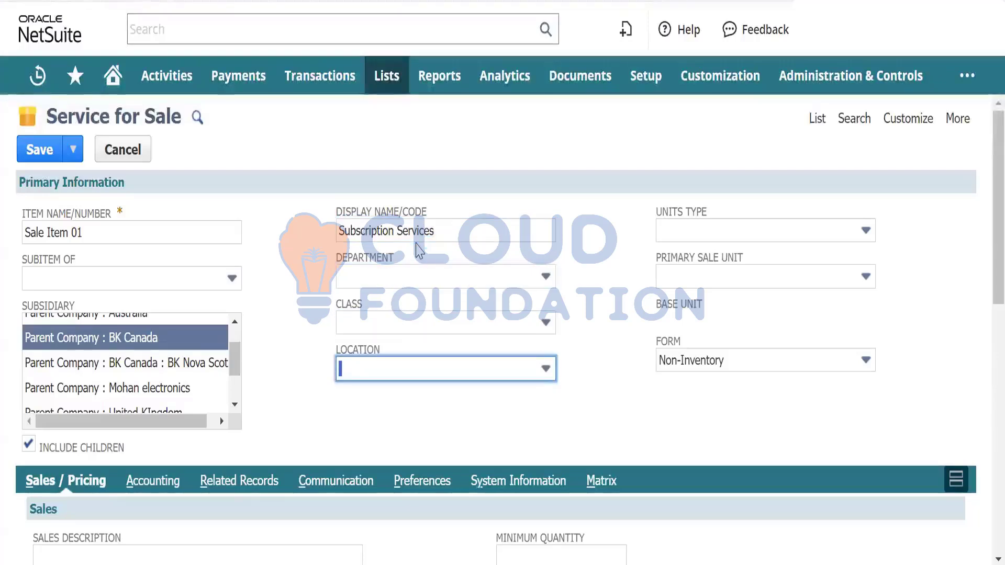
# Choose Number as the item's units type.
pyautogui.click(695, 230)
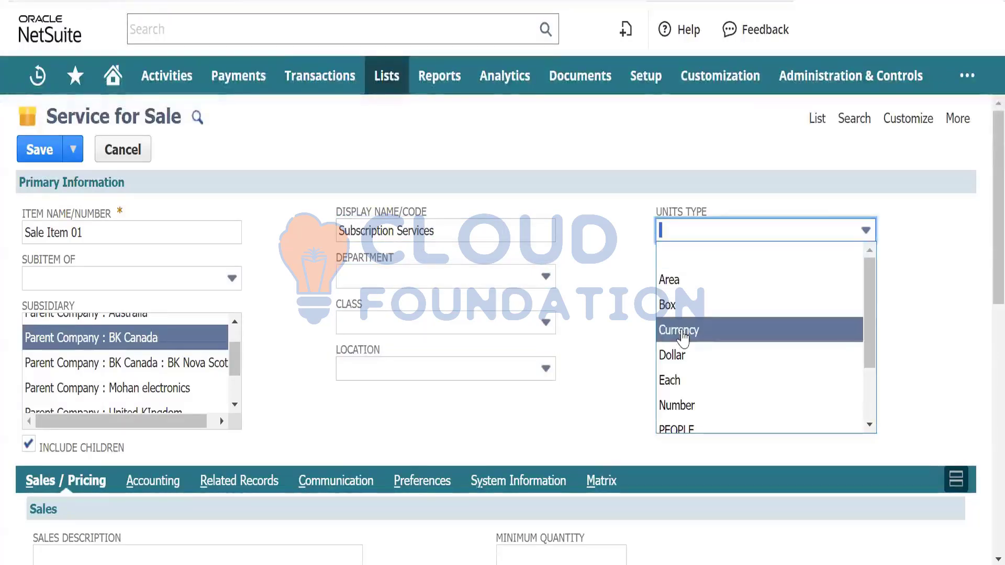
pyautogui.scroll(-2, 699, 320)
pyautogui.click(708, 331)
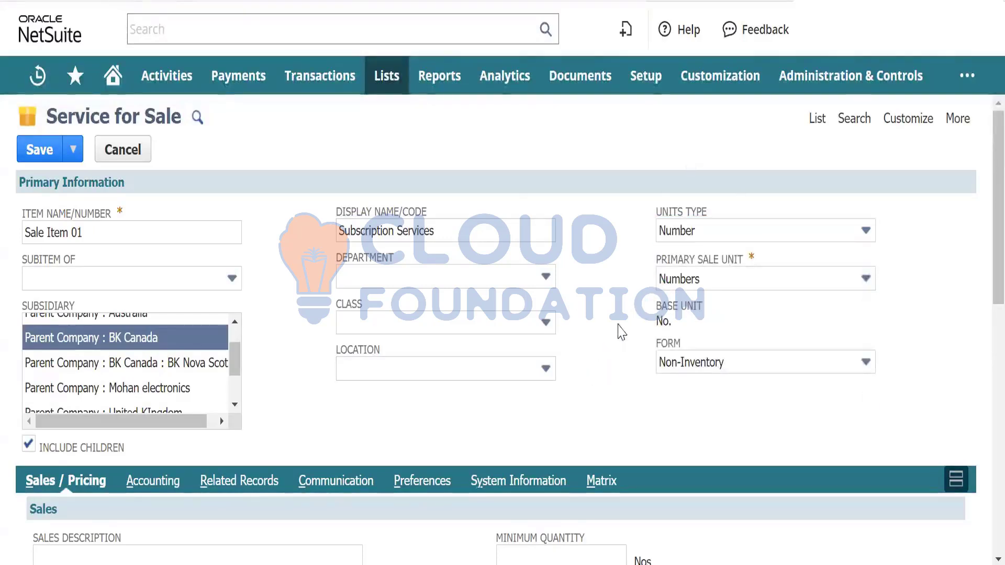
# Enter Subscription Services as the item's sales description.
pyautogui.scroll(-2, 602, 395)
pyautogui.scroll(-3, 606, 394)
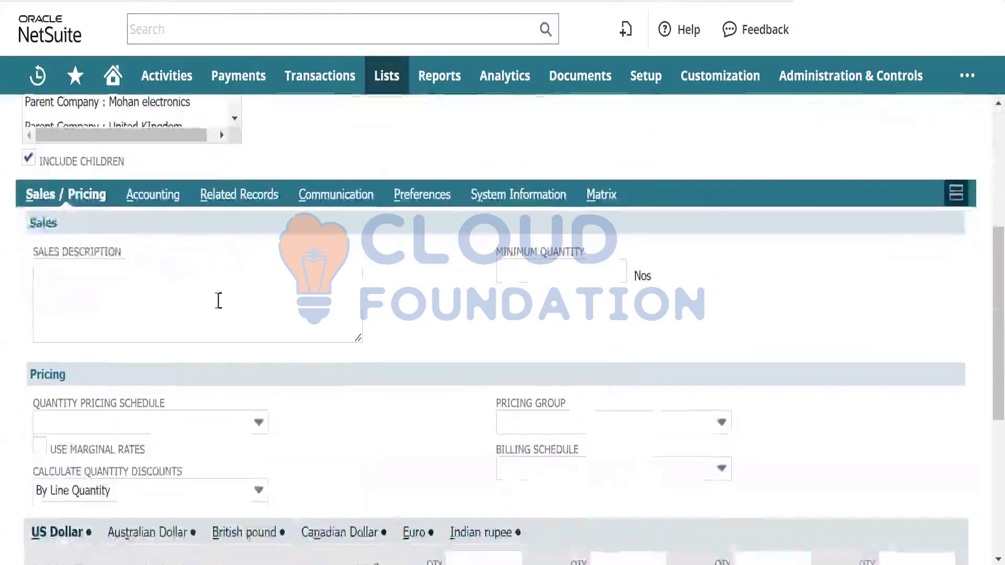
pyautogui.click(93, 286)
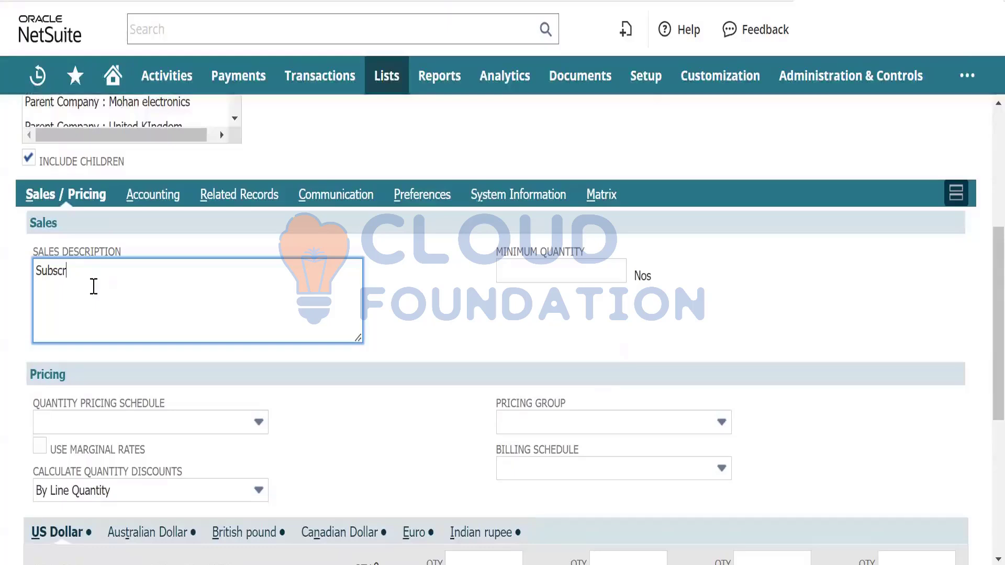
pyautogui.write('Subscription Ser')
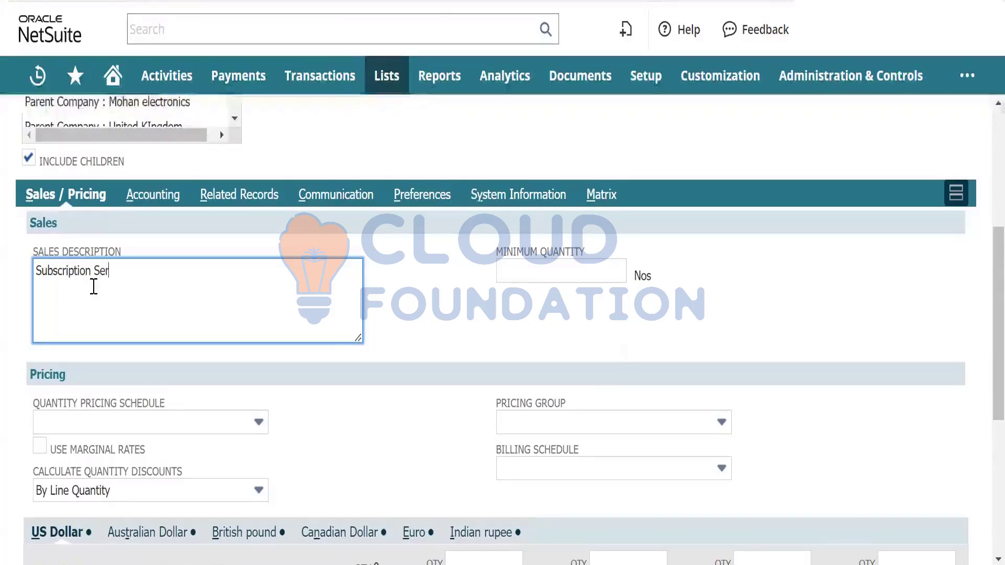
pyautogui.write('vices')
pyautogui.press('Tab')
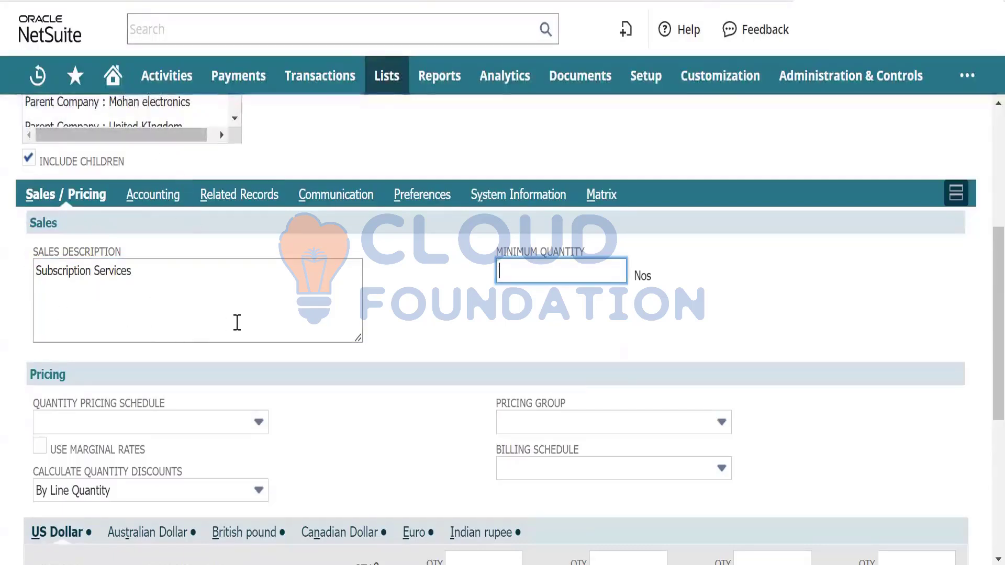
# Set the Canadian Dollar base price to 1000 for quantity 0 in the item's price levels.
pyautogui.scroll(-5, 228, 307)
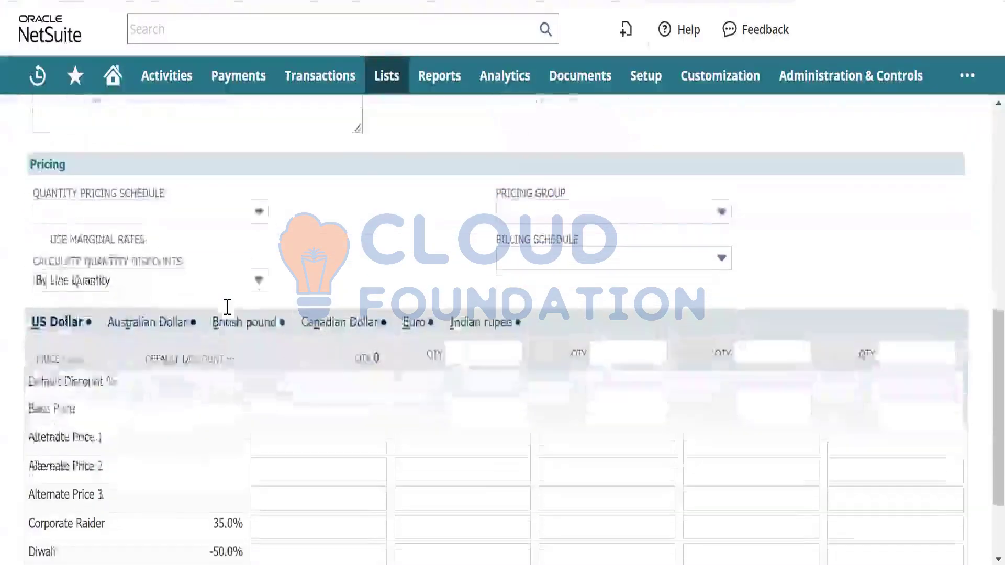
pyautogui.scroll(1, 226, 313)
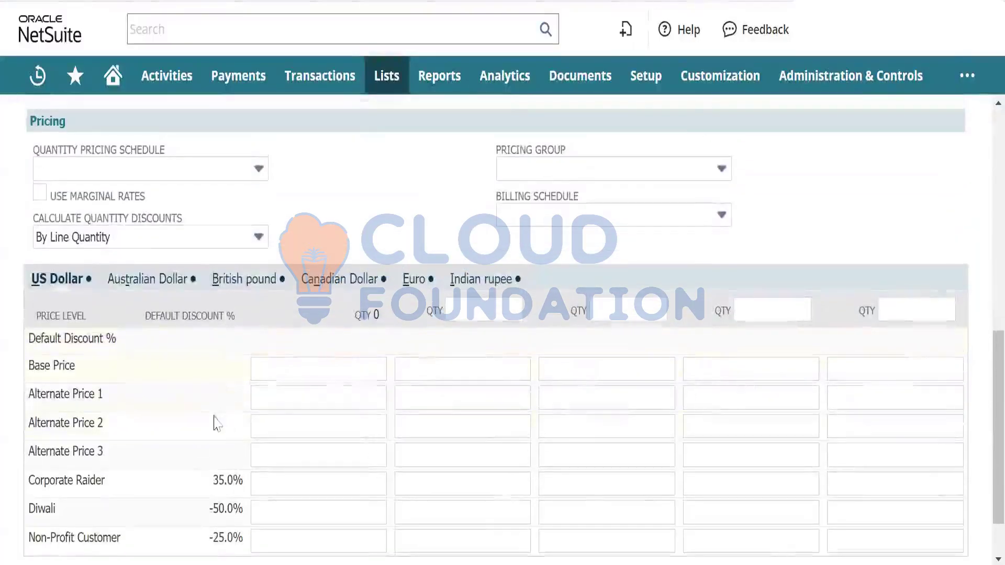
pyautogui.scroll(7, 273, 269)
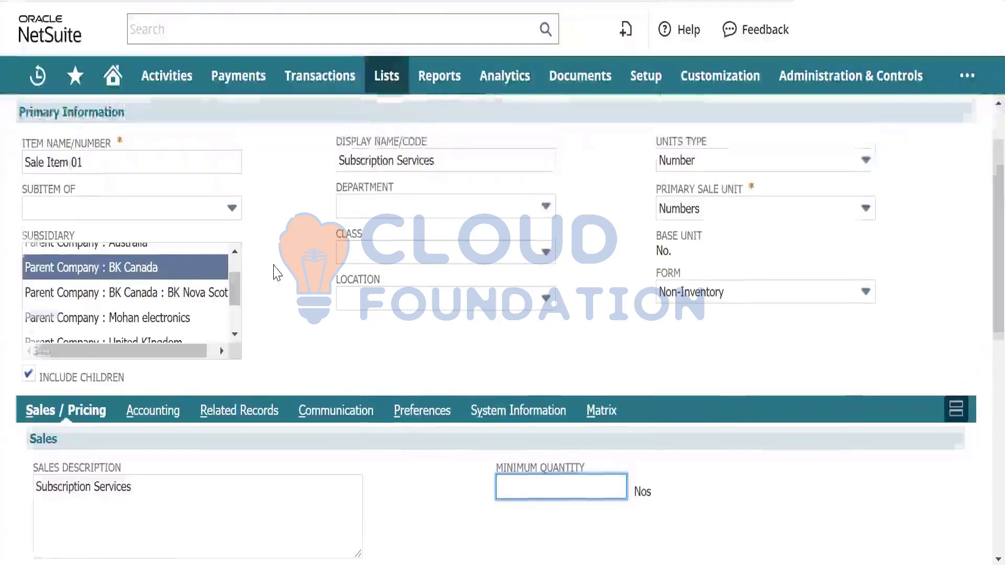
pyautogui.scroll(-7, 184, 238)
pyautogui.scroll(-2, 292, 361)
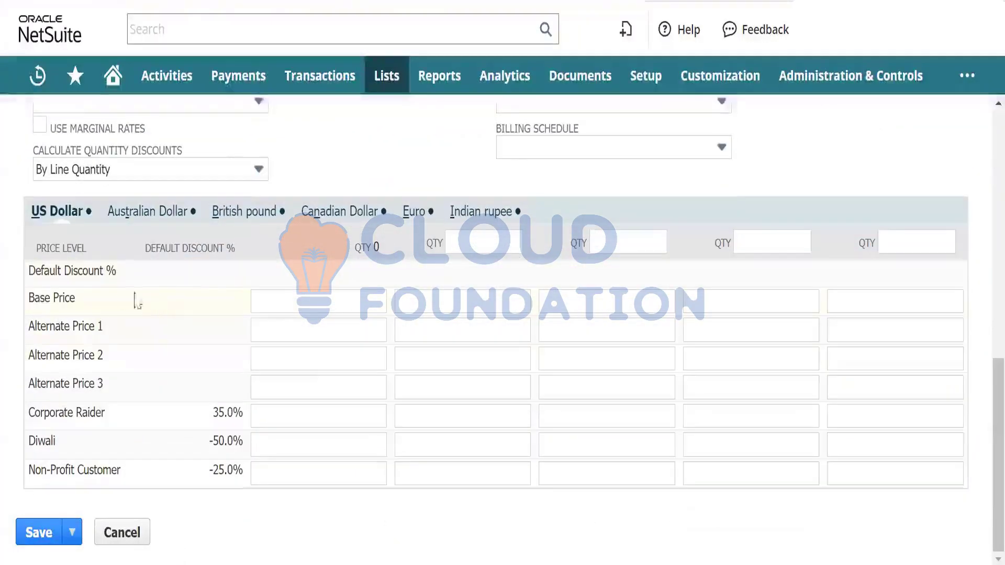
pyautogui.click(312, 293)
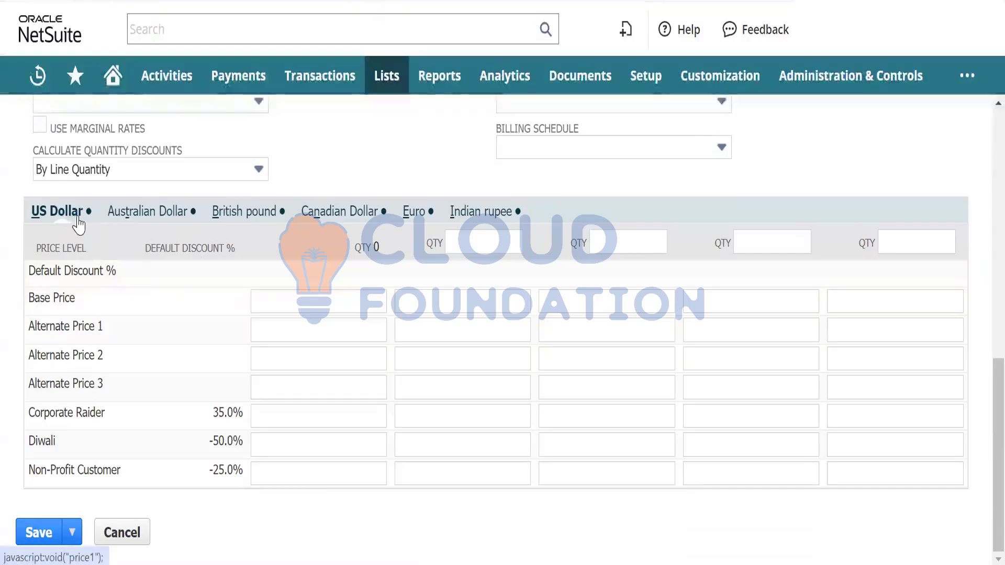
pyautogui.click(325, 332)
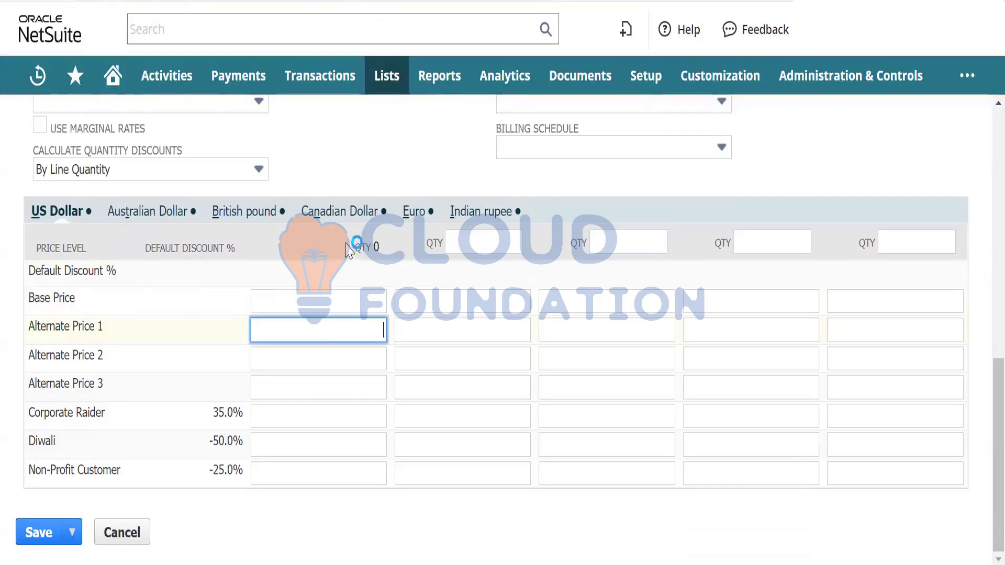
pyautogui.click(336, 214)
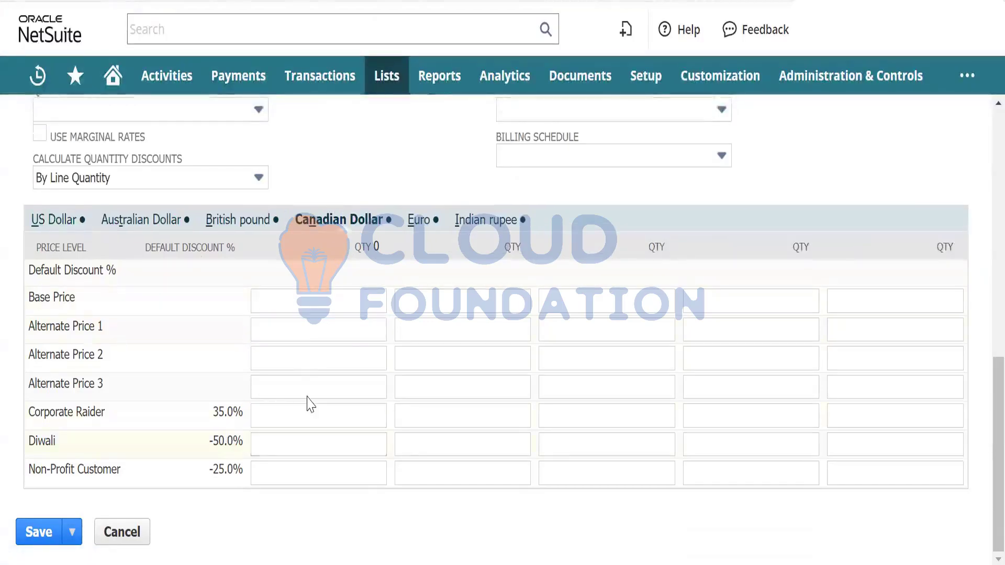
pyautogui.click(325, 303)
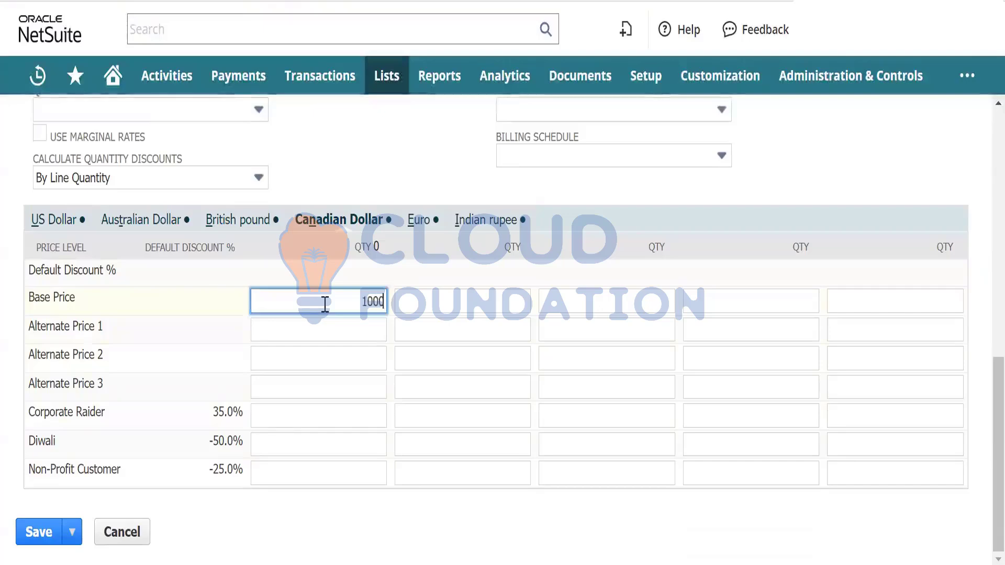
pyautogui.press('Tab')
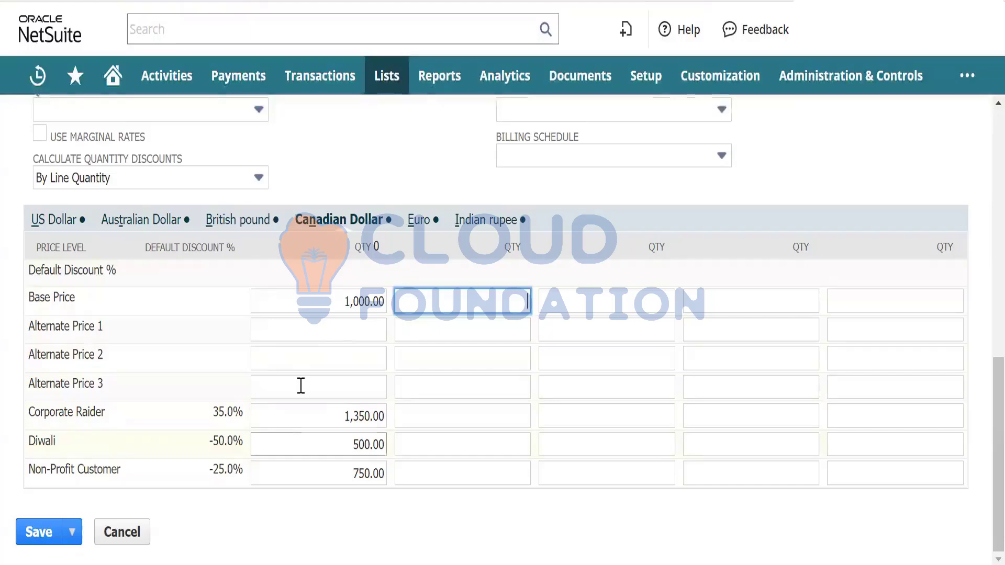
# Try a Canadian Dollar base price of 1000 in the second quantity column and clear the entry.
pyautogui.click(374, 239)
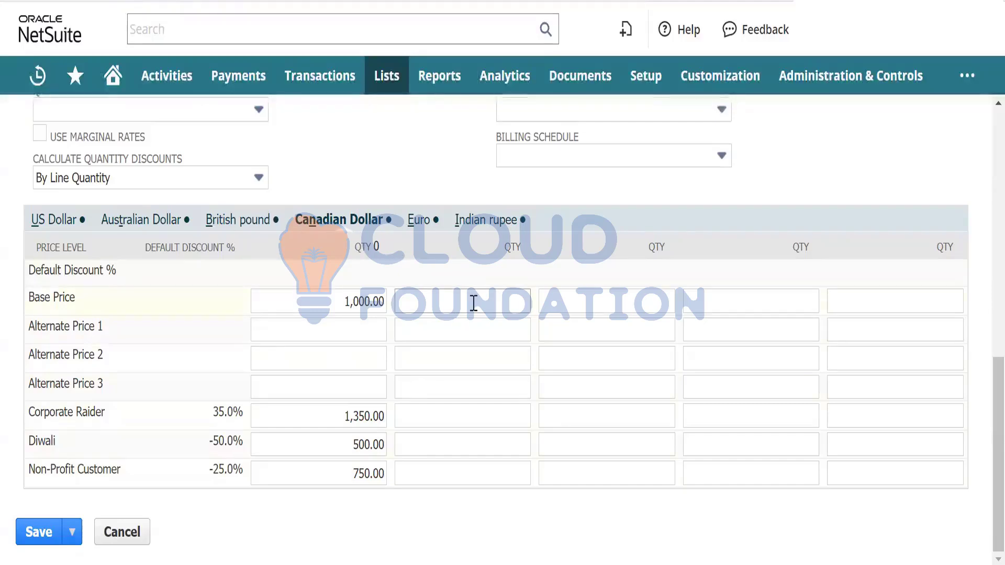
pyautogui.click(490, 307)
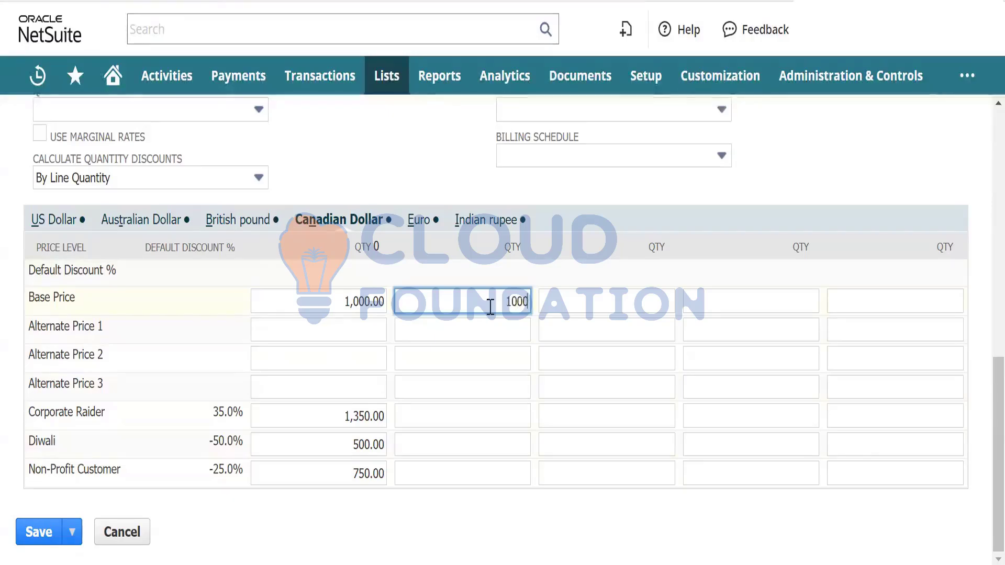
pyautogui.press('Tab')
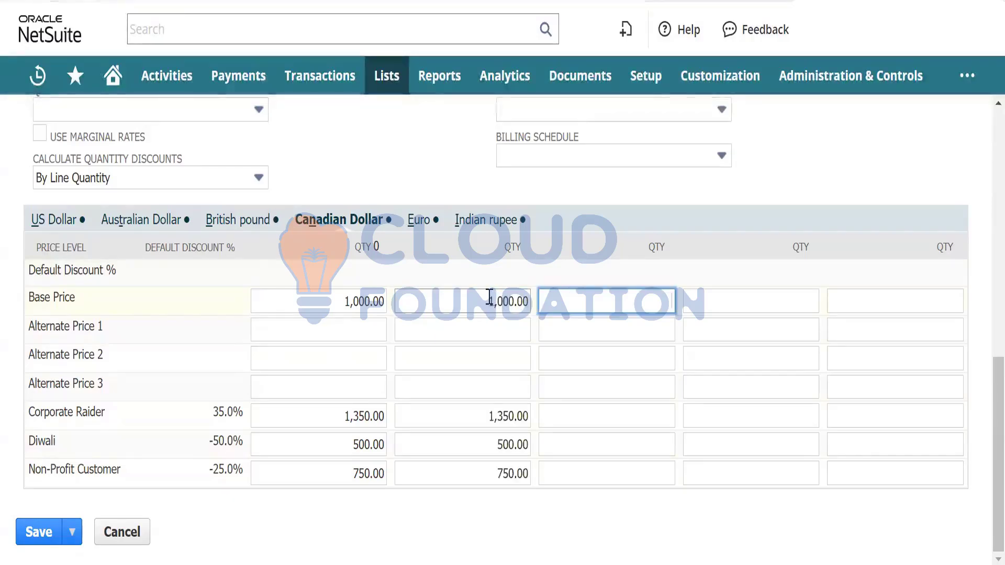
pyautogui.click(490, 297)
pyautogui.doubleClick(505, 297)
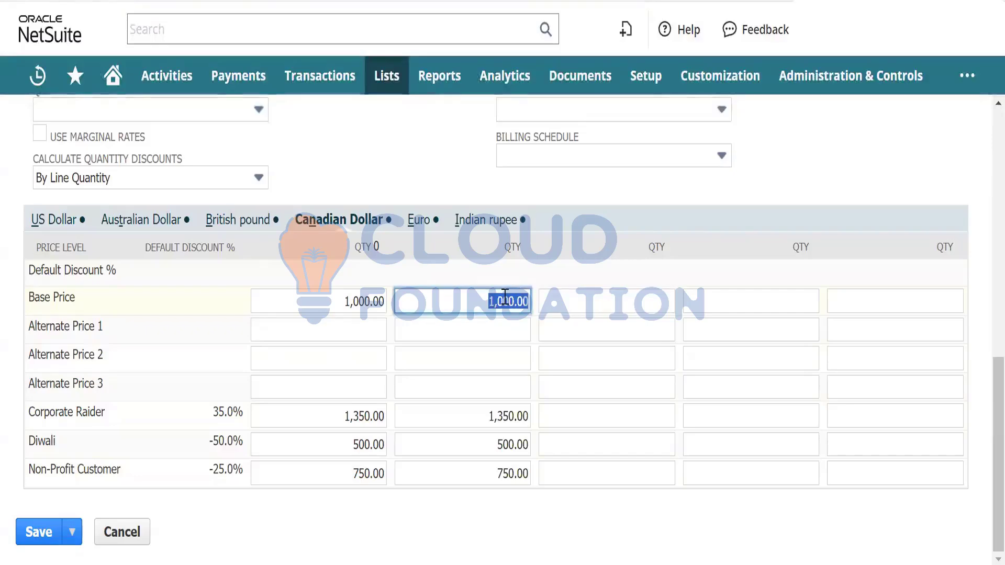
pyautogui.press('BackSpace')
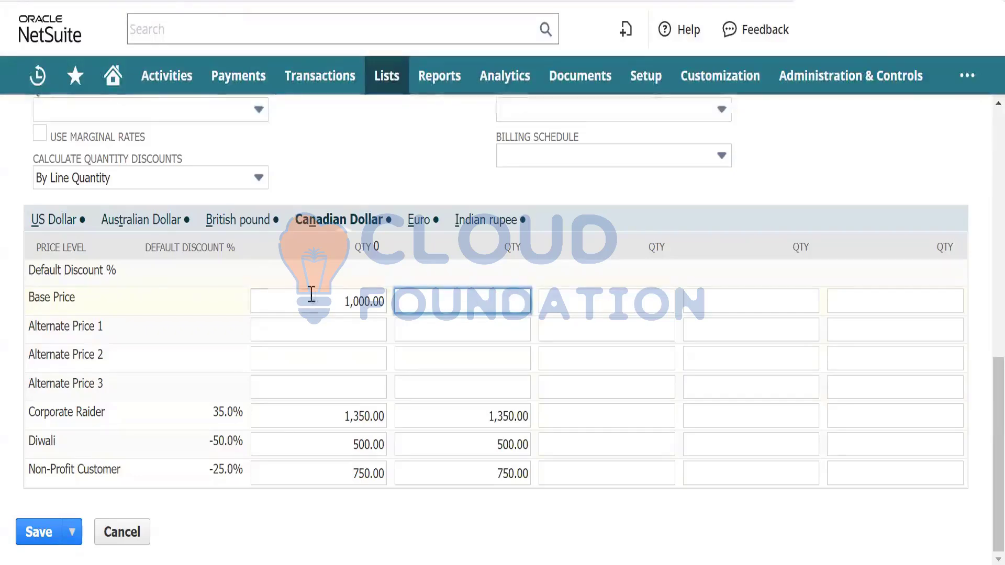
# Review the available methods for calculating quantity discounts, keeping By Line Quantity.
pyautogui.scroll(2, 202, 238)
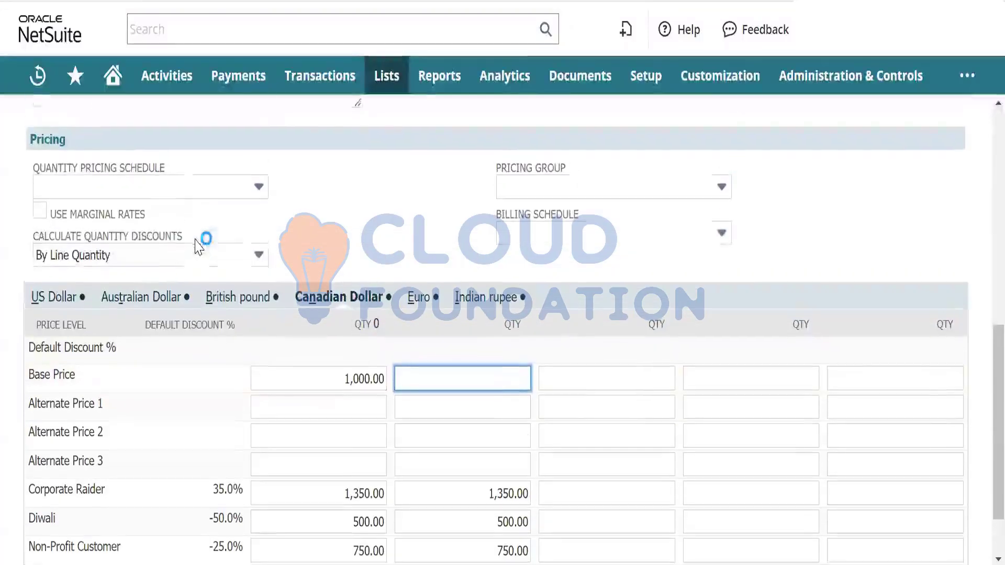
pyautogui.click(240, 264)
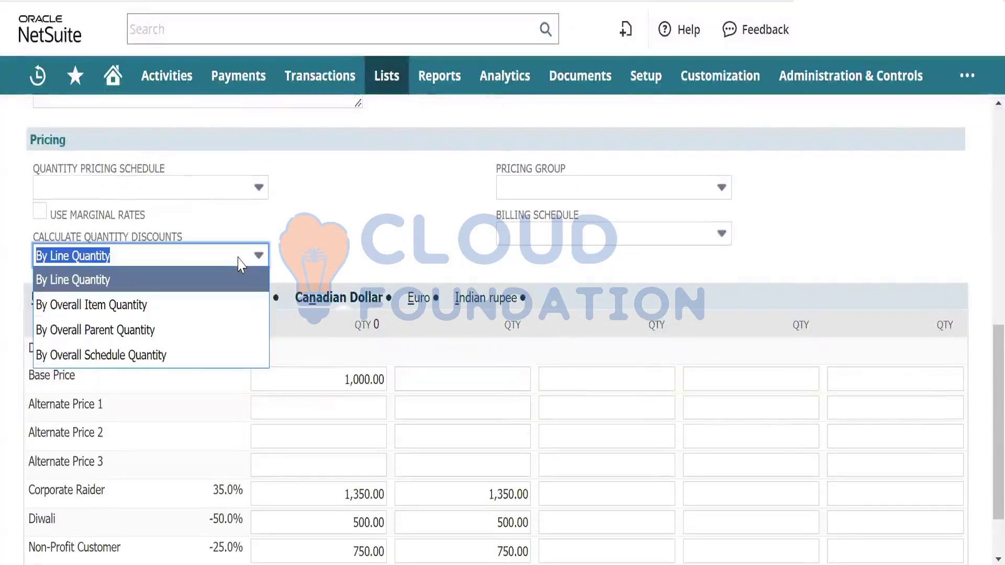
pyautogui.click(239, 258)
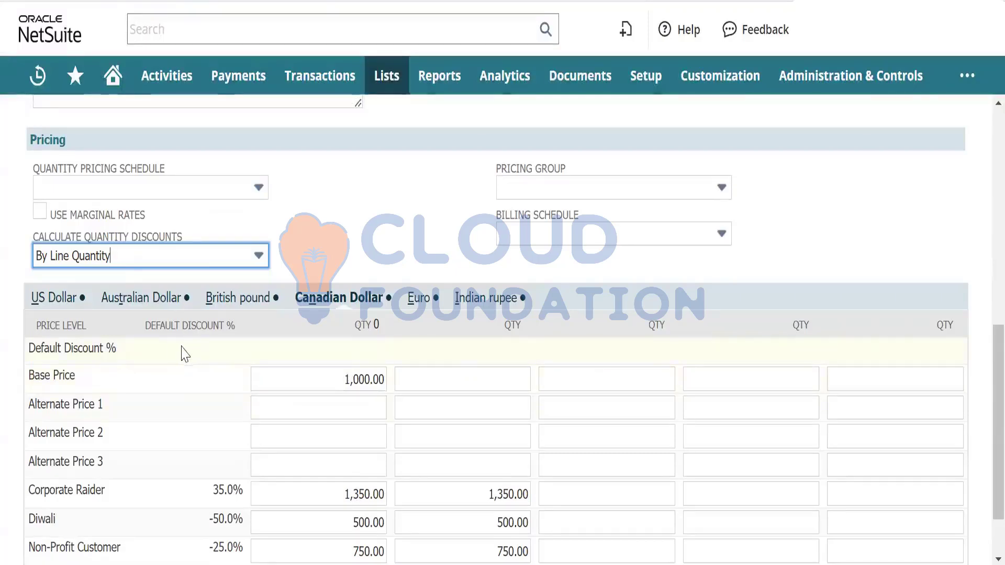
pyautogui.click(146, 254)
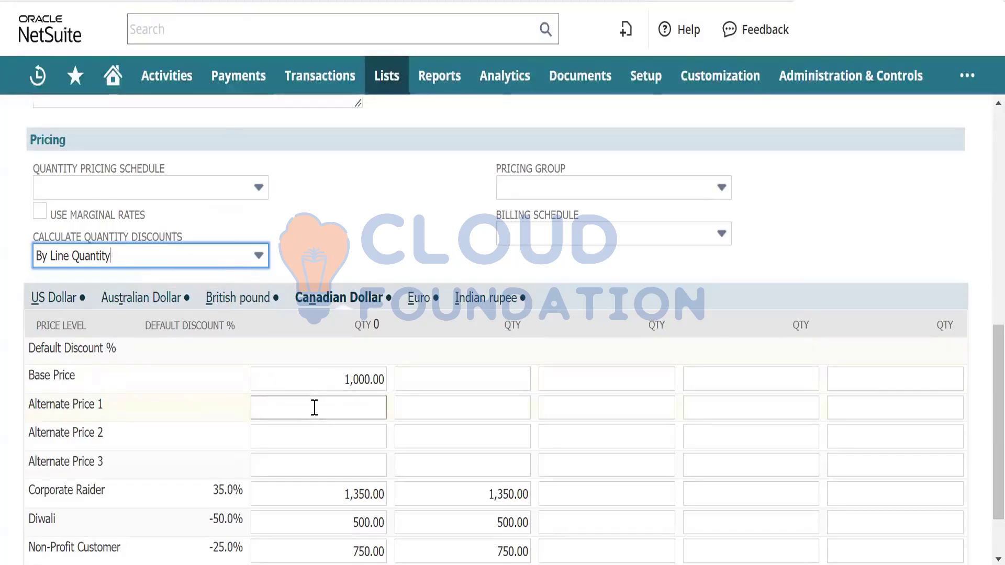
# Compare the quantity discount calculation options once more and select By Line Quantity.
pyautogui.scroll(-1, 314, 407)
pyautogui.scroll(2, 314, 407)
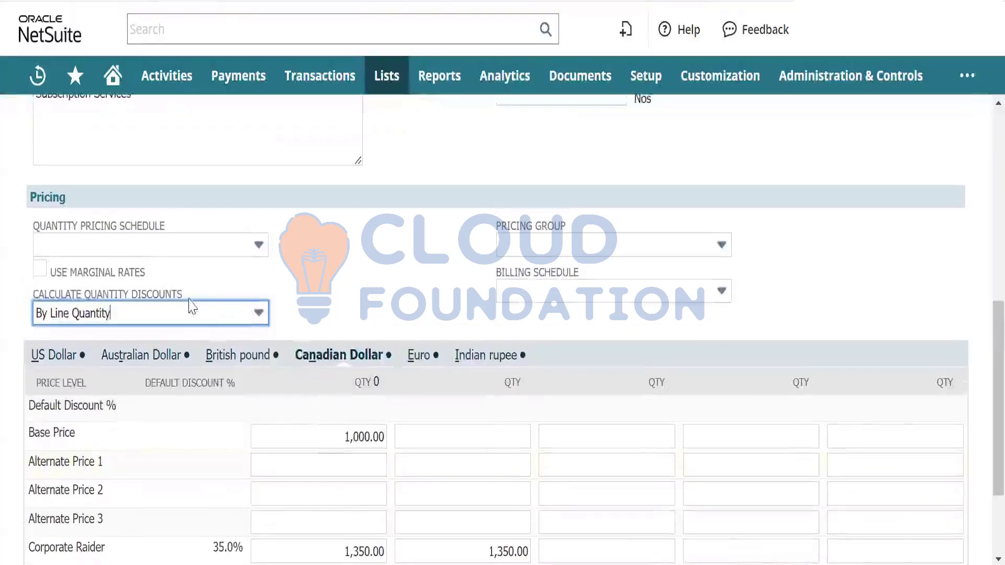
pyautogui.click(198, 310)
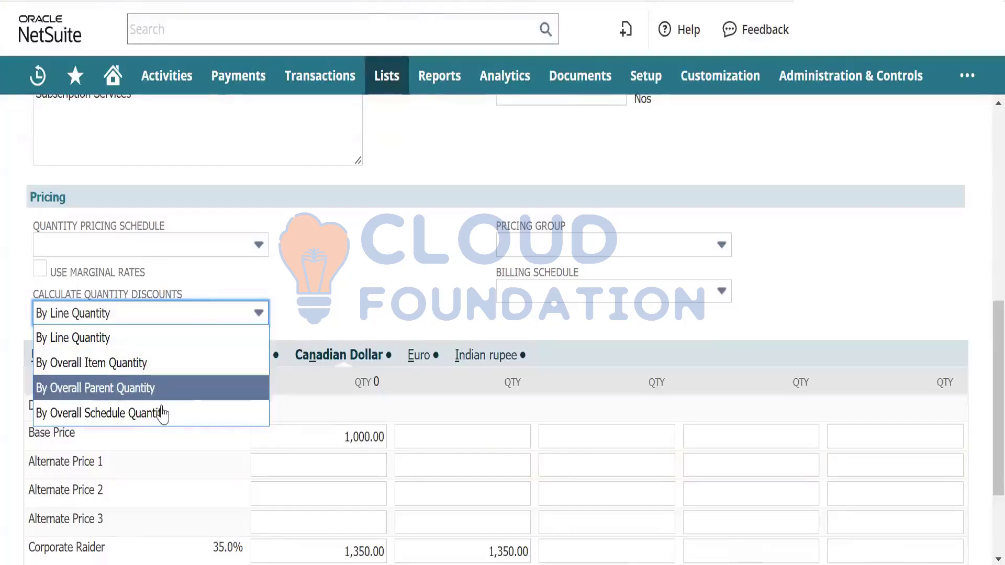
pyautogui.click(157, 338)
# Clear the Canadian Dollar base price for quantity 0 in the item's price levels.
pyautogui.scroll(-2, 287, 440)
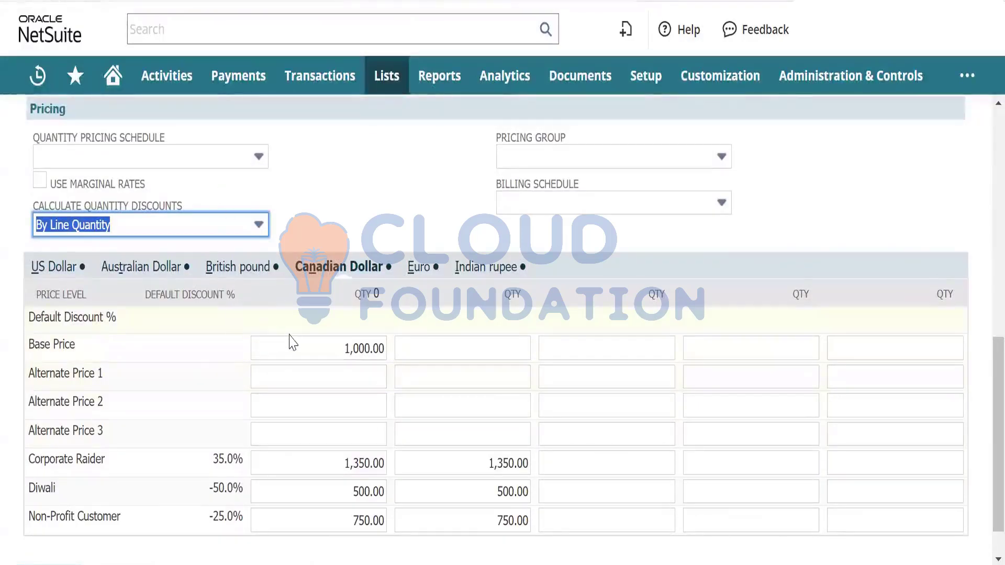
pyautogui.click(323, 344)
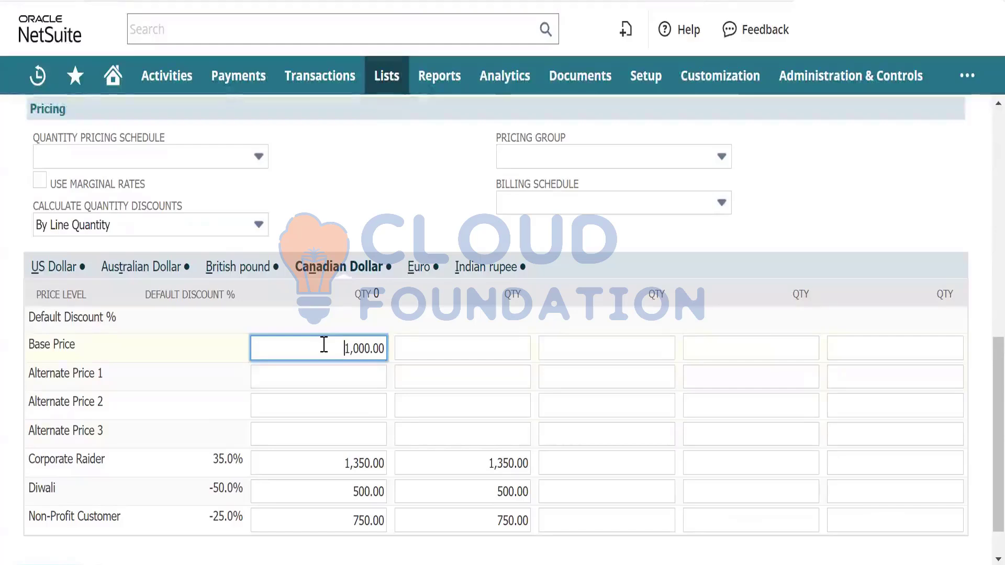
pyautogui.hotkey('shift', 'Right')
pyautogui.hotkey('shift', 'Right')
pyautogui.hotkey('shift', 'Right')
pyautogui.hotkey('shift', 'Right')
pyautogui.hotkey('shift', 'Right')
pyautogui.hotkey('shift', 'Right')
pyautogui.hotkey('shift', 'Right')
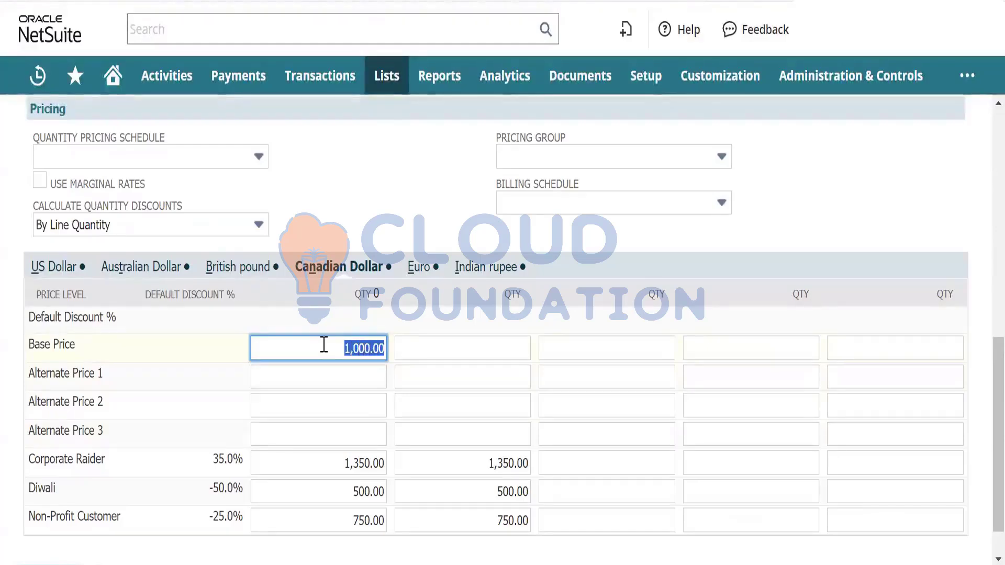
pyautogui.press('BackSpace')
pyautogui.press('Tab')
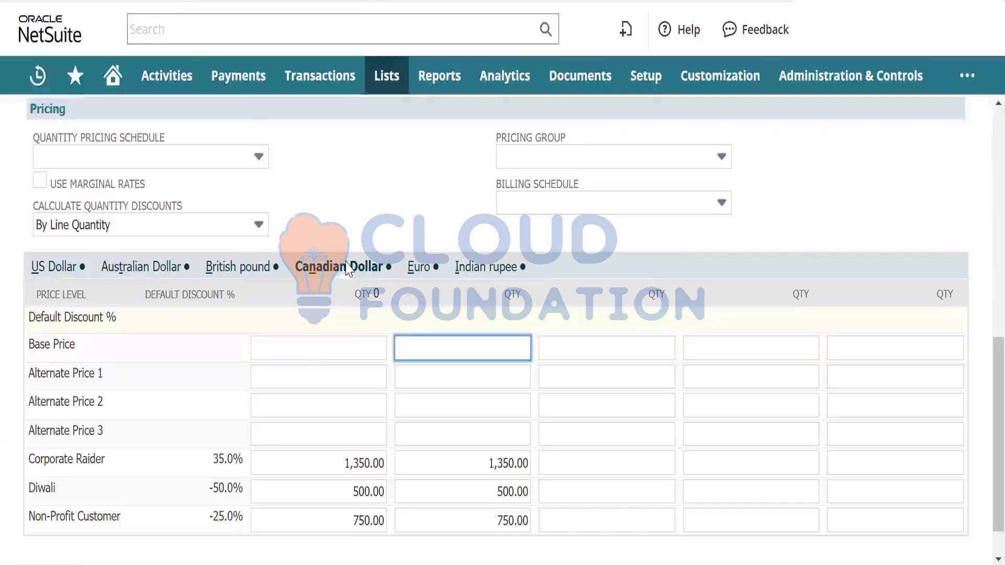
# Check the quantity pricing schedule and pricing group choices, leaving both fields empty.
pyautogui.click(255, 157)
pyautogui.click(242, 170)
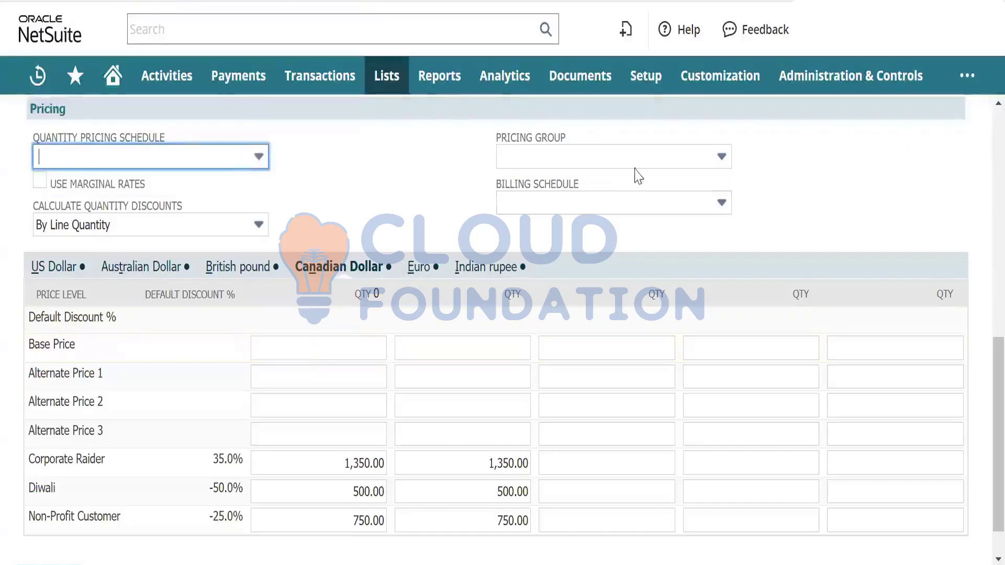
pyautogui.click(649, 159)
pyautogui.click(648, 159)
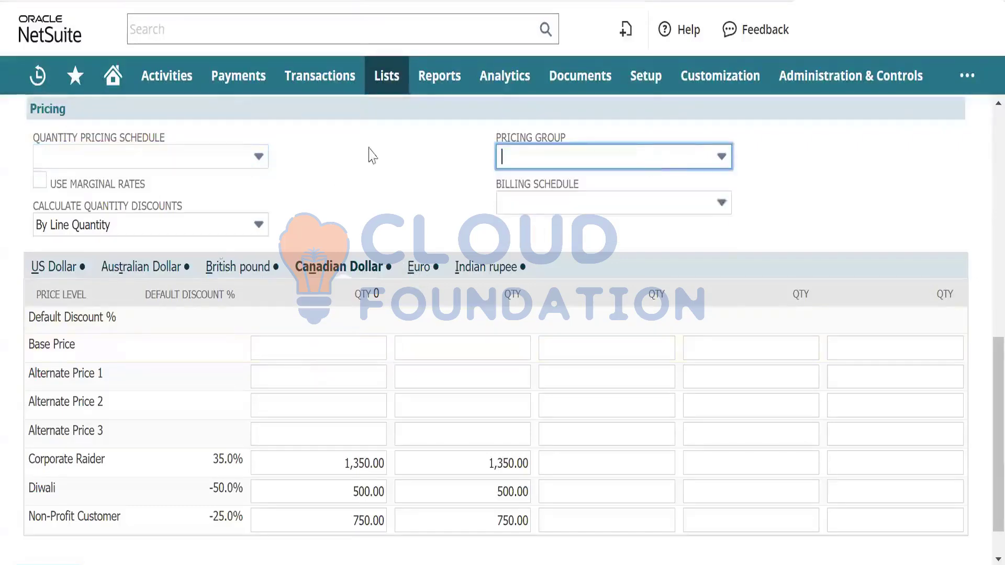
pyautogui.click(376, 202)
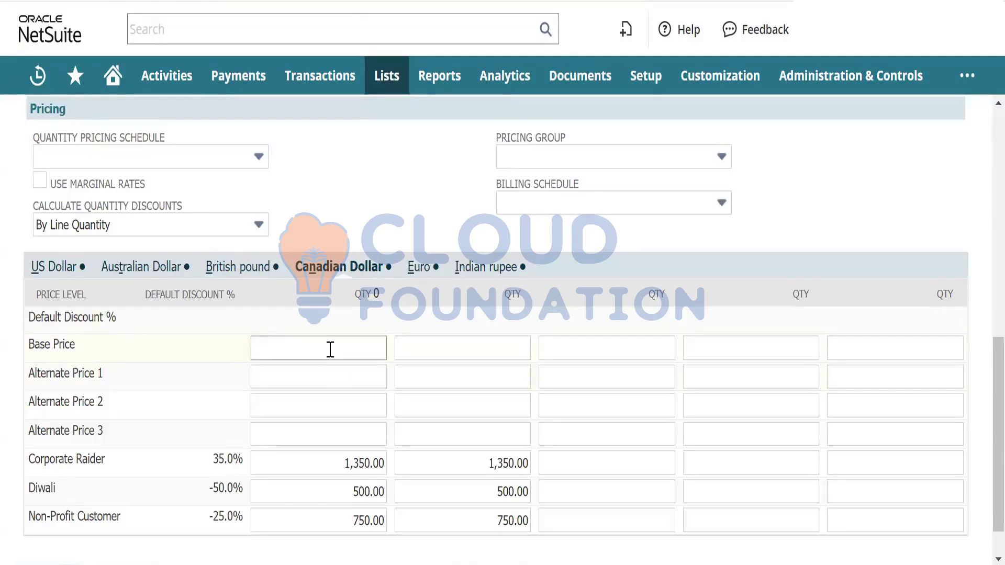
# Clear the Corporate Raider prices in the first two quantity columns of the Canadian Dollar pricing.
pyautogui.click(330, 348)
pyautogui.press('Tab')
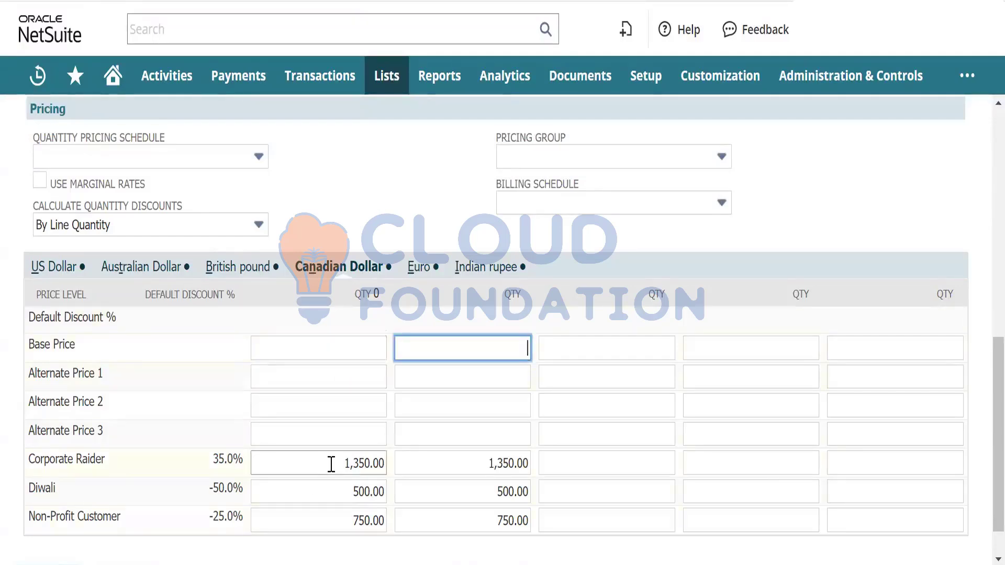
pyautogui.click(332, 463)
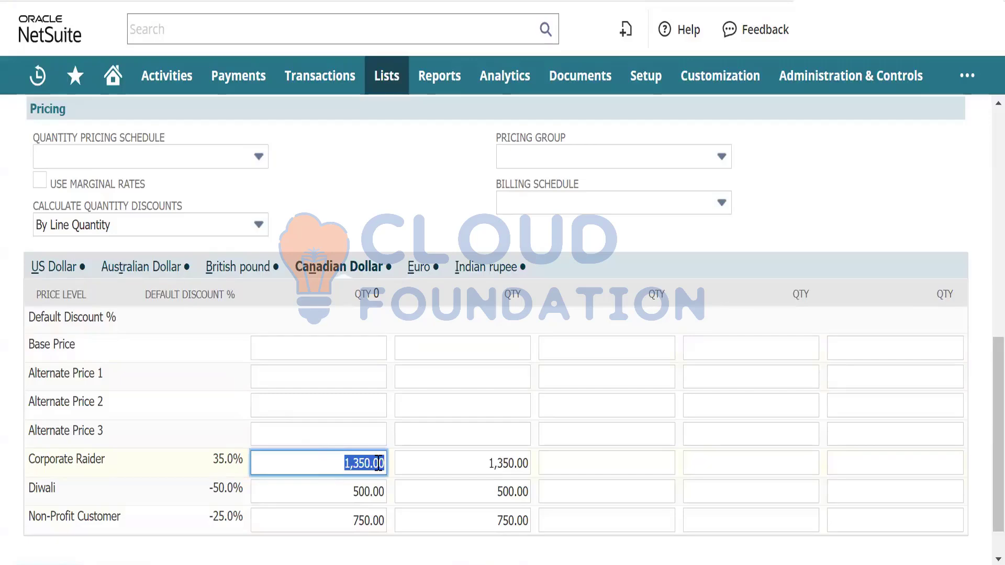
pyautogui.press('BackSpace')
pyautogui.press('Tab')
pyautogui.press('BackSpace')
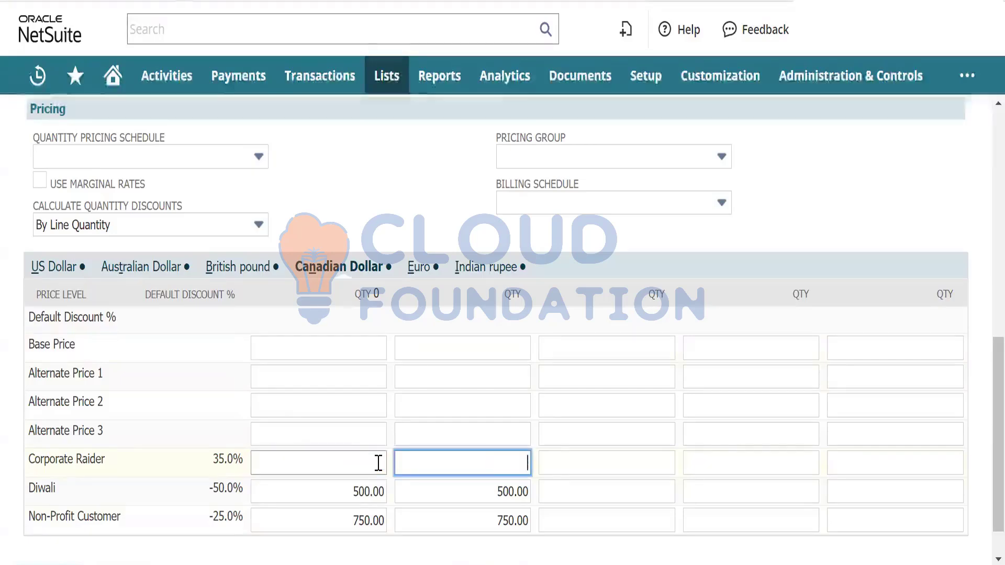
pyautogui.press('Tab')
# Clear the Diwali prices in the first two quantity columns of the Canadian Dollar pricing.
pyautogui.click(350, 490)
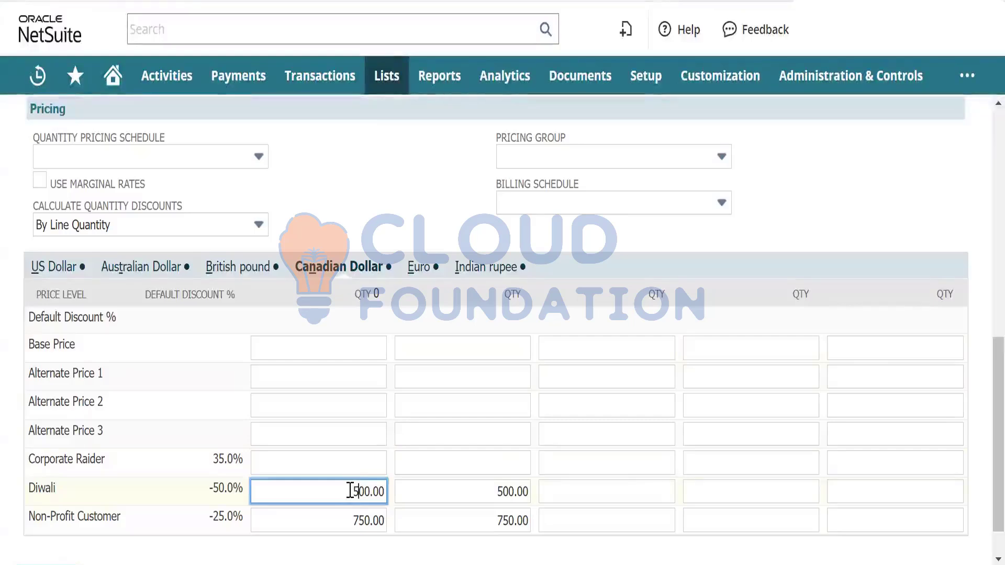
pyautogui.press('Right')
pyautogui.press('Right')
pyautogui.press('Right')
pyautogui.press('Right')
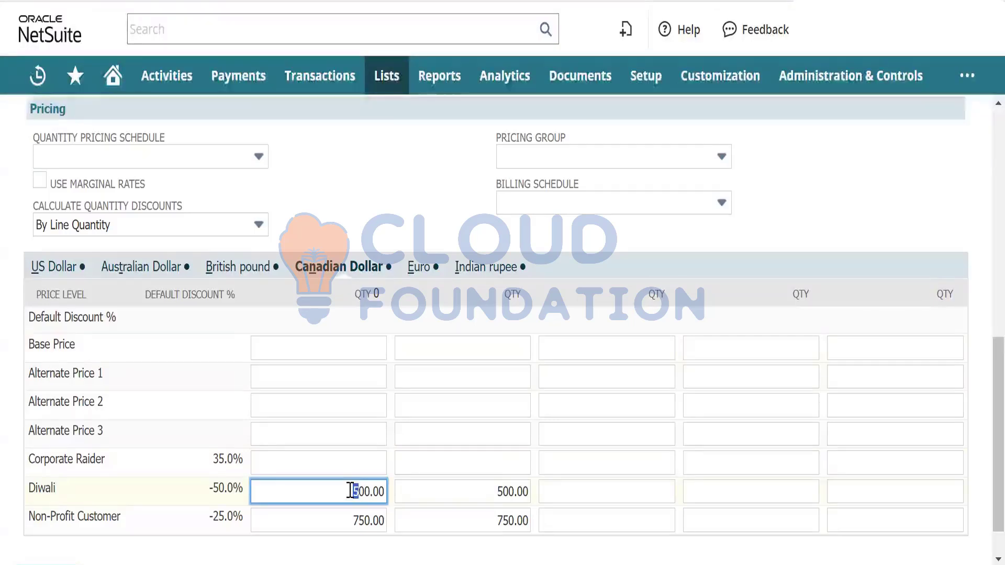
pyautogui.press('BackSpace')
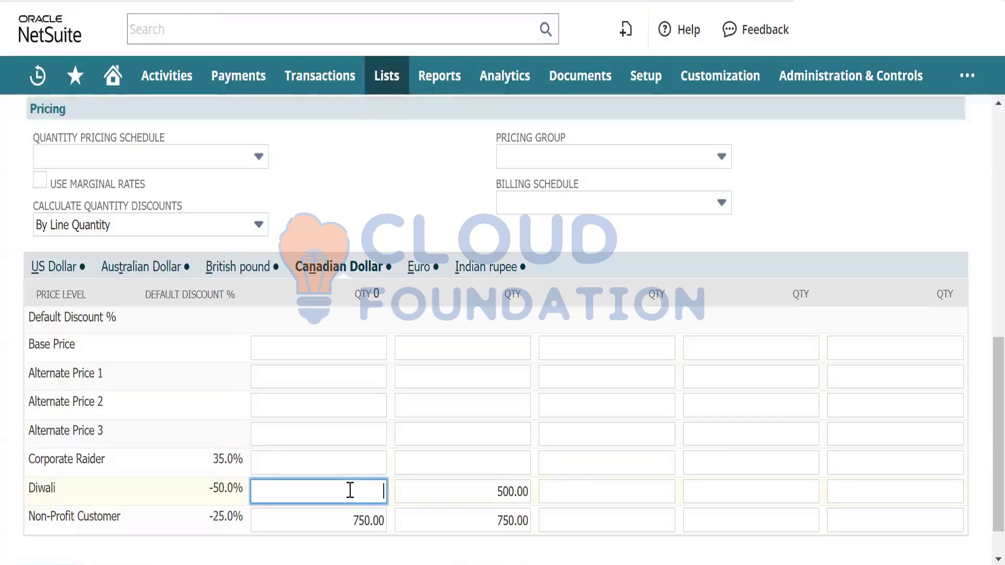
pyautogui.press('Tab')
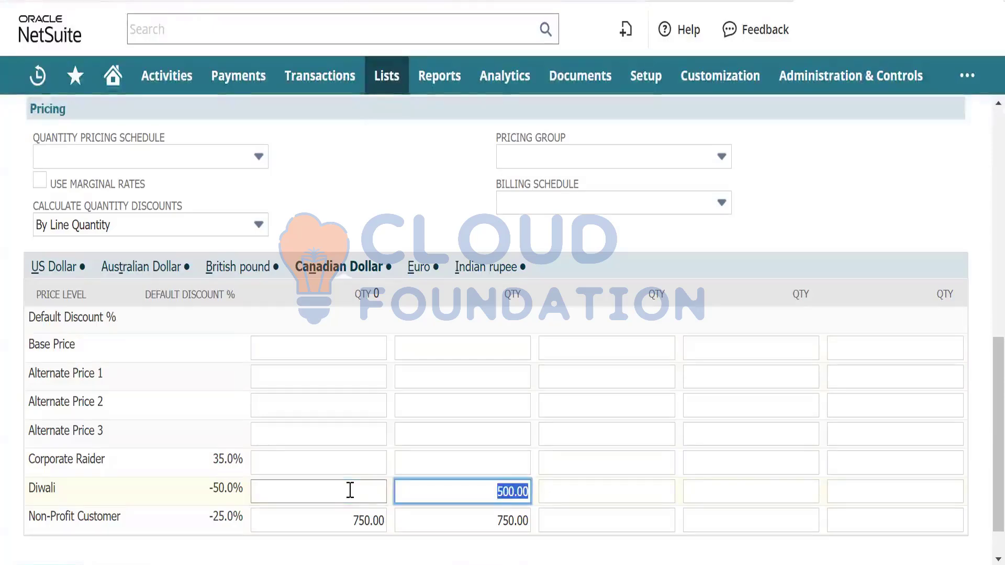
pyautogui.press('BackSpace')
# Clear the Non-Profit Customer prices in the first two quantity columns of the Canadian Dollar pricing.
pyautogui.click(351, 520)
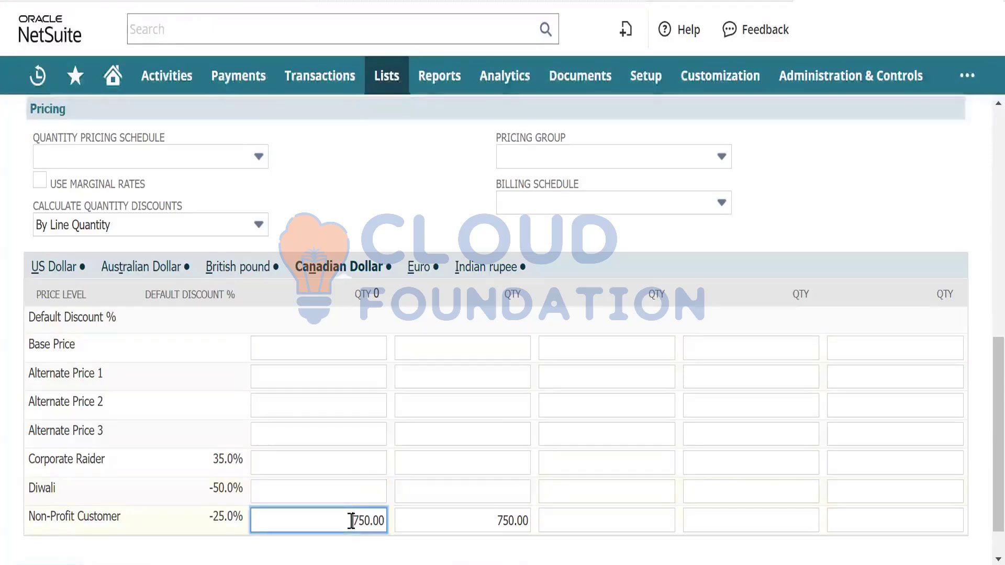
pyautogui.doubleClick(351, 520)
pyautogui.press('BackSpace')
pyautogui.press('Tab')
pyautogui.press('BackSpace')
# Set the item's income account to 4010 Revenue : Sales, chosen from the Income accounts, and its tax schedule to Non Taxable.
pyautogui.scroll(6, 213, 284)
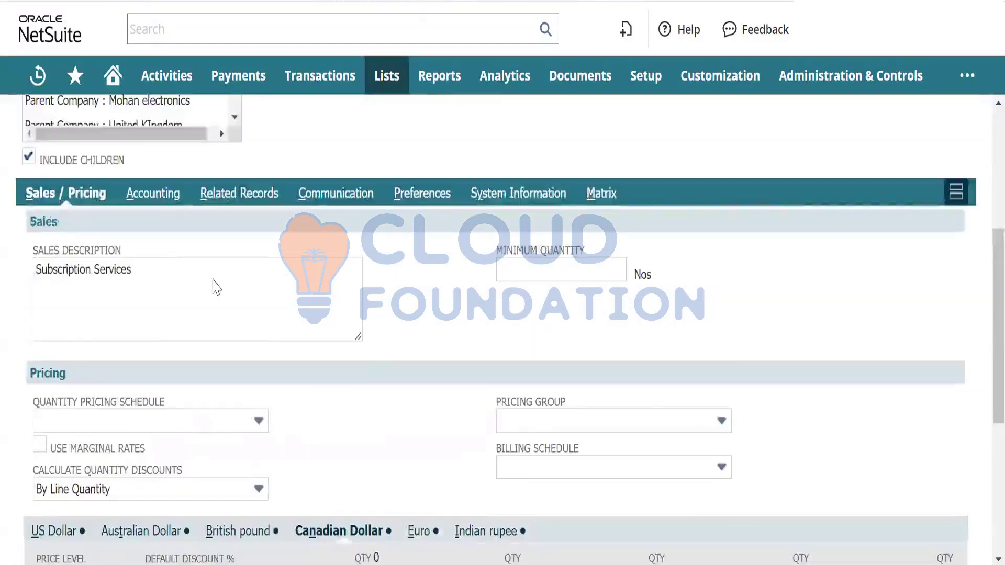
pyautogui.click(150, 234)
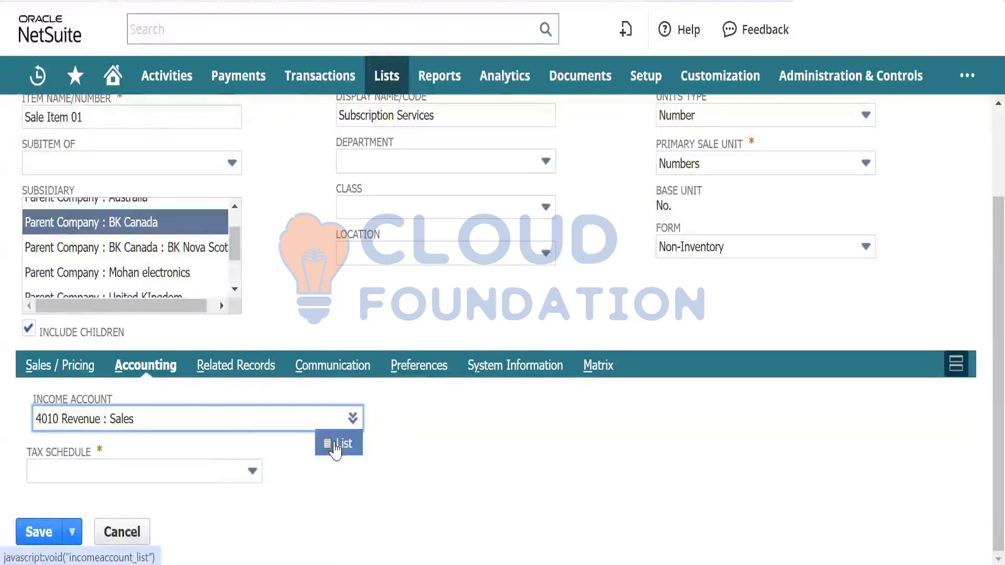
pyautogui.click(349, 443)
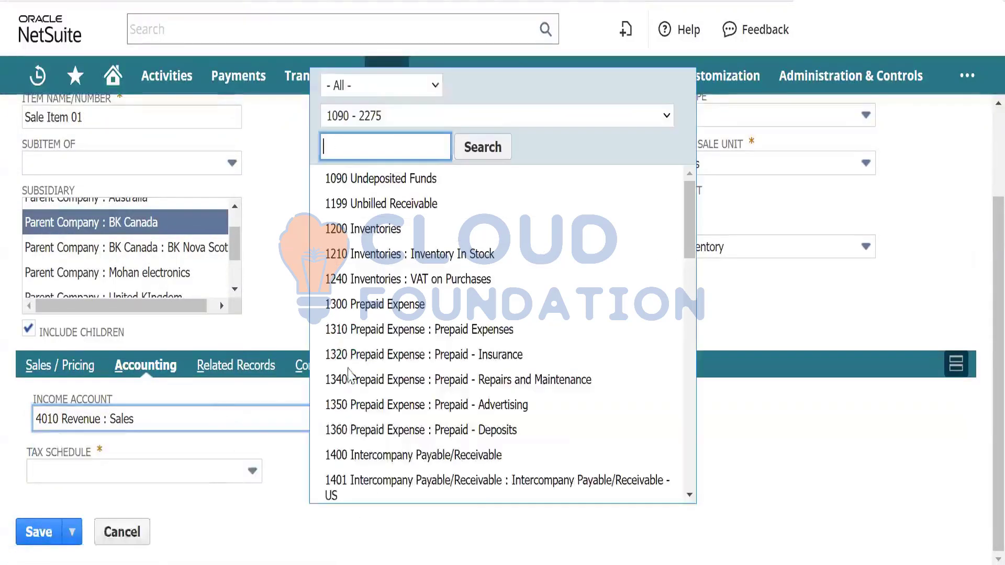
pyautogui.click(400, 87)
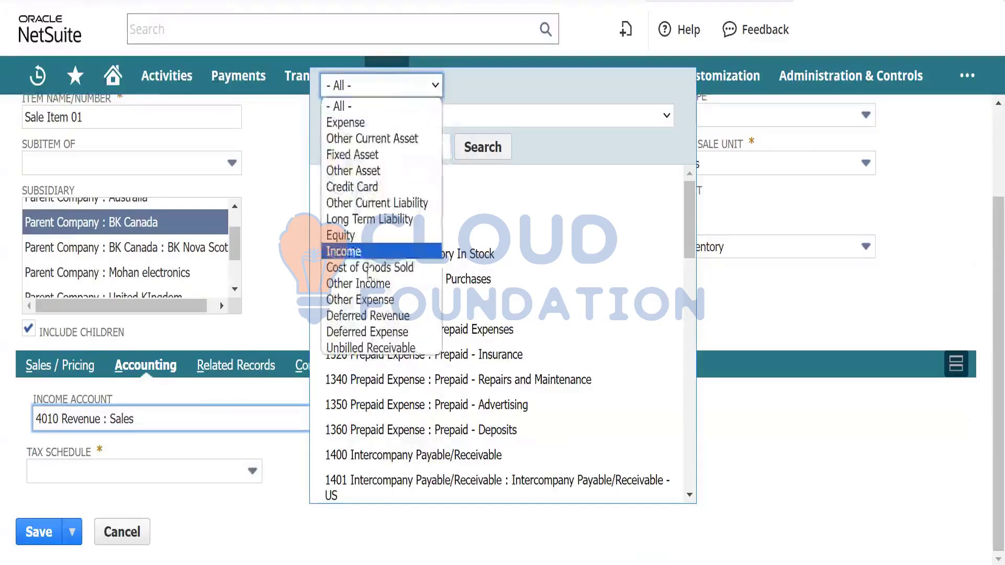
pyautogui.click(384, 250)
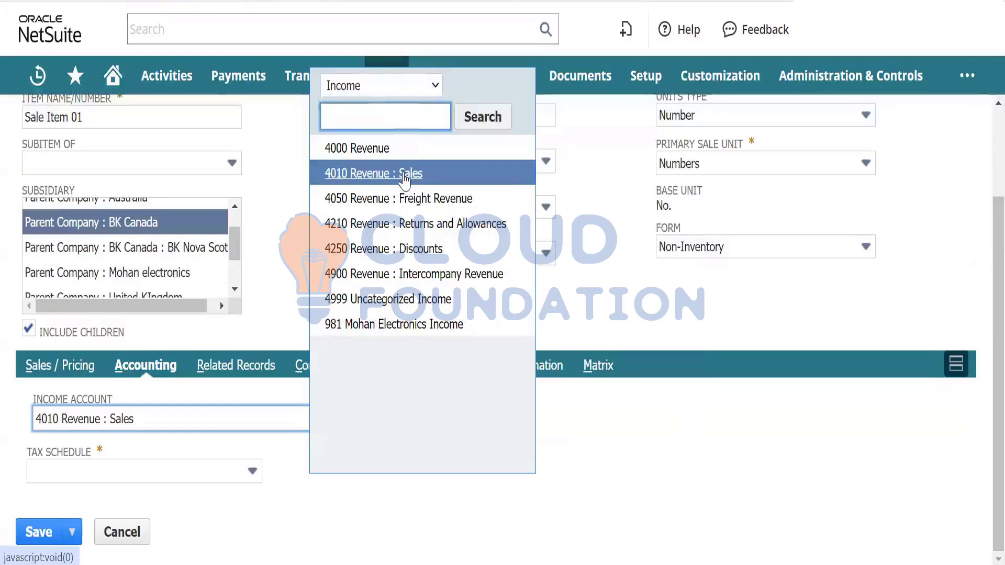
pyautogui.click(406, 178)
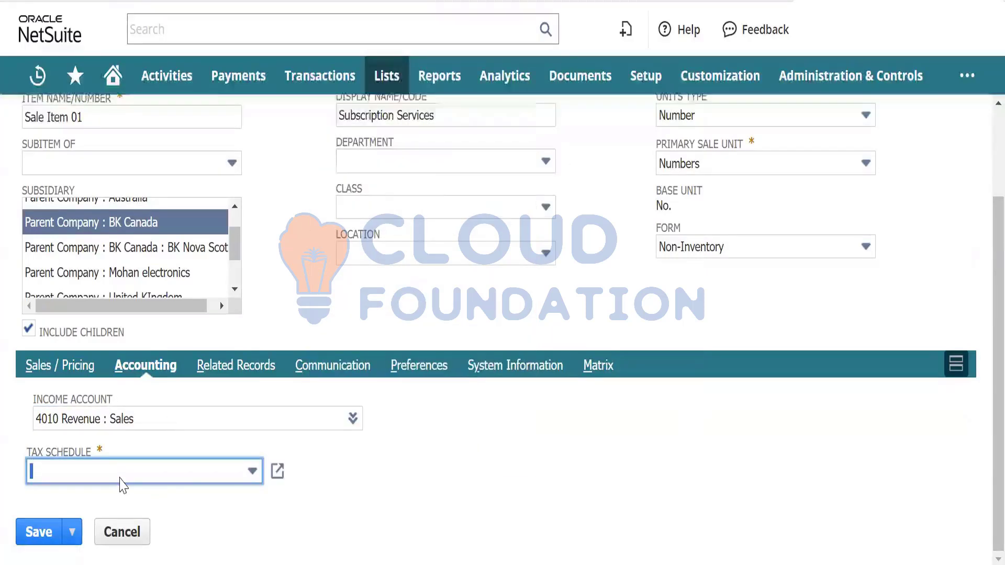
pyautogui.click(133, 476)
pyautogui.click(100, 517)
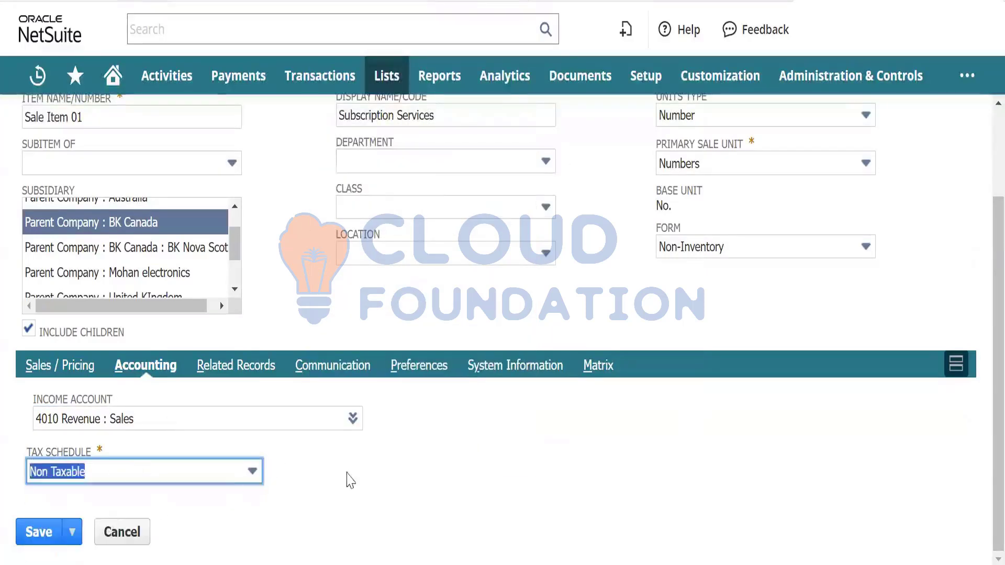
# Check the item's communication and preferences settings, and save the Service for Sale item.
pyautogui.click(315, 373)
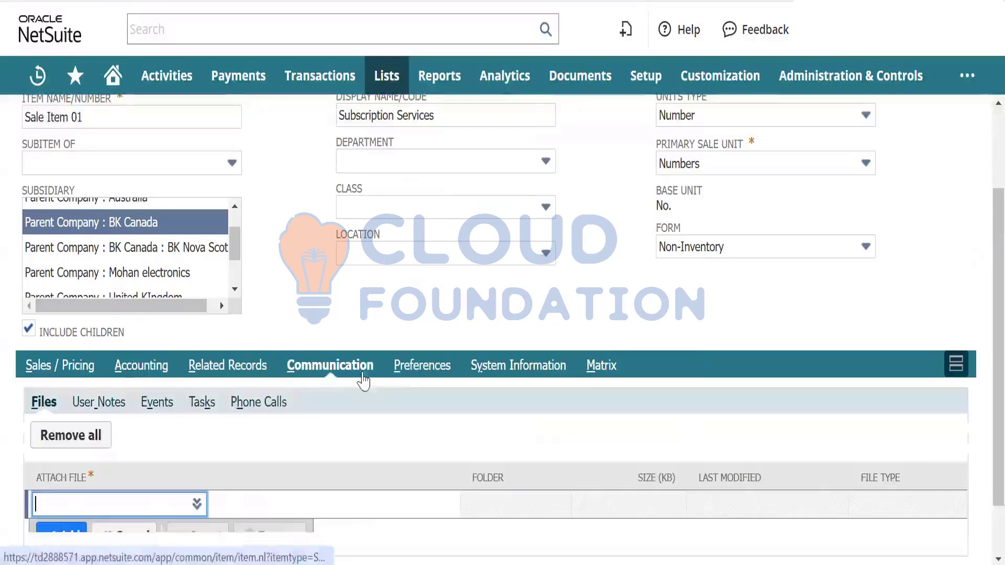
pyautogui.click(422, 367)
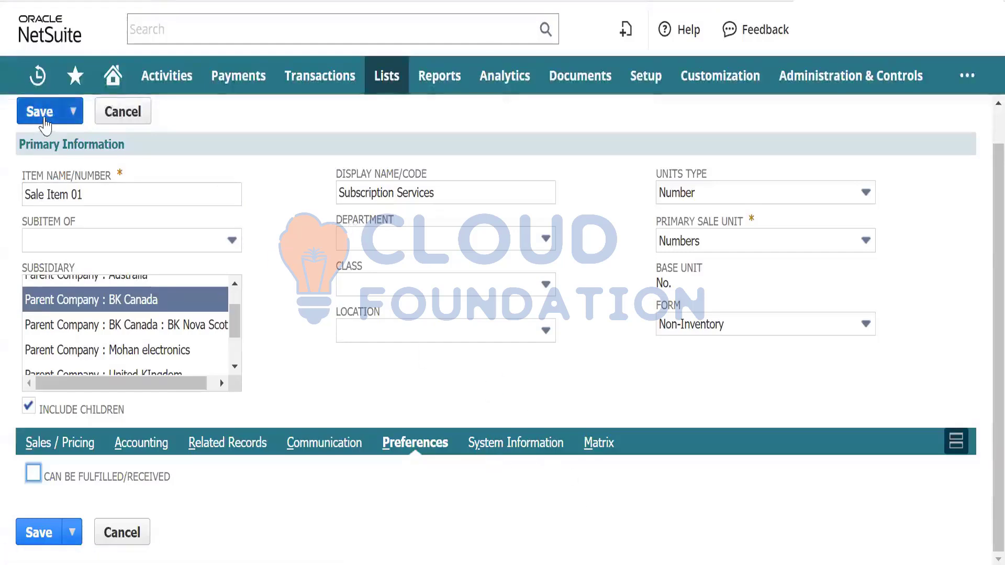
pyautogui.click(44, 116)
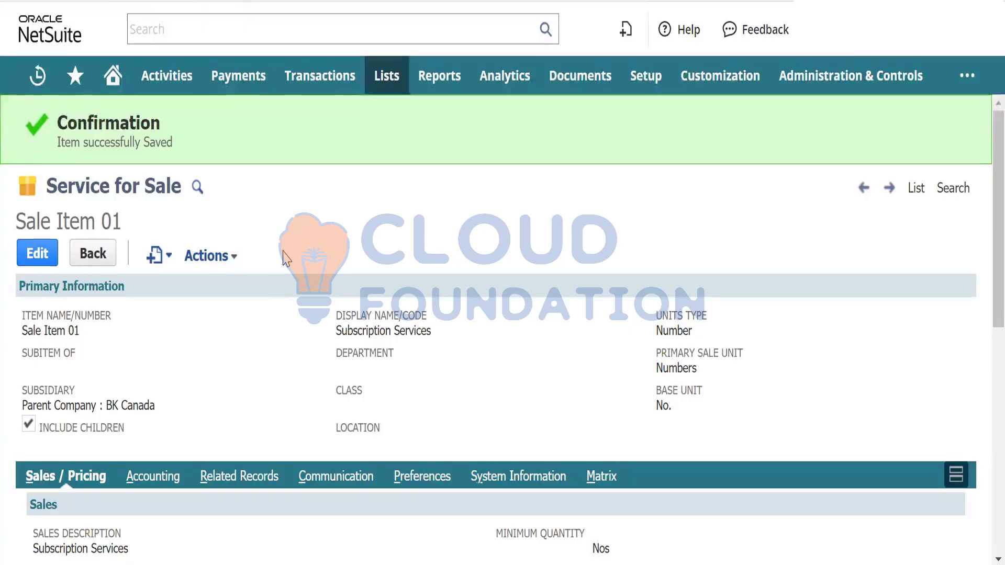
# Open a new customer record.
pyautogui.moveTo(385, 78)
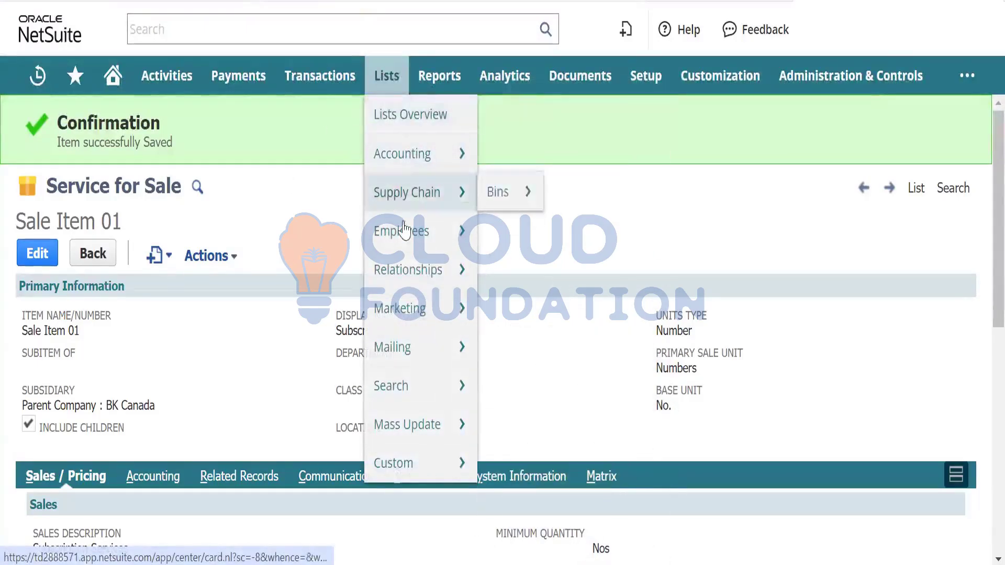
pyautogui.moveTo(419, 269)
pyautogui.moveTo(514, 288)
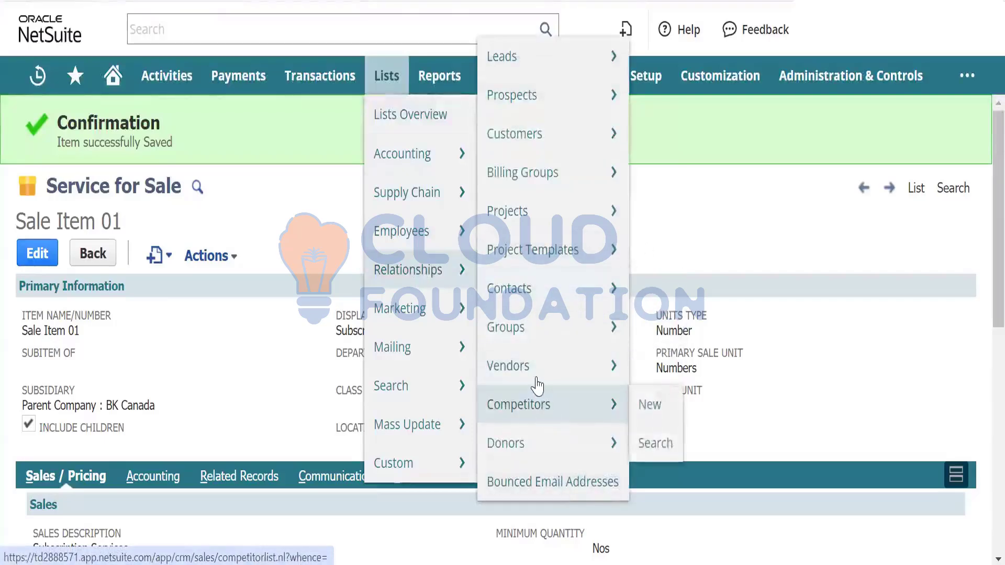
pyautogui.moveTo(540, 138)
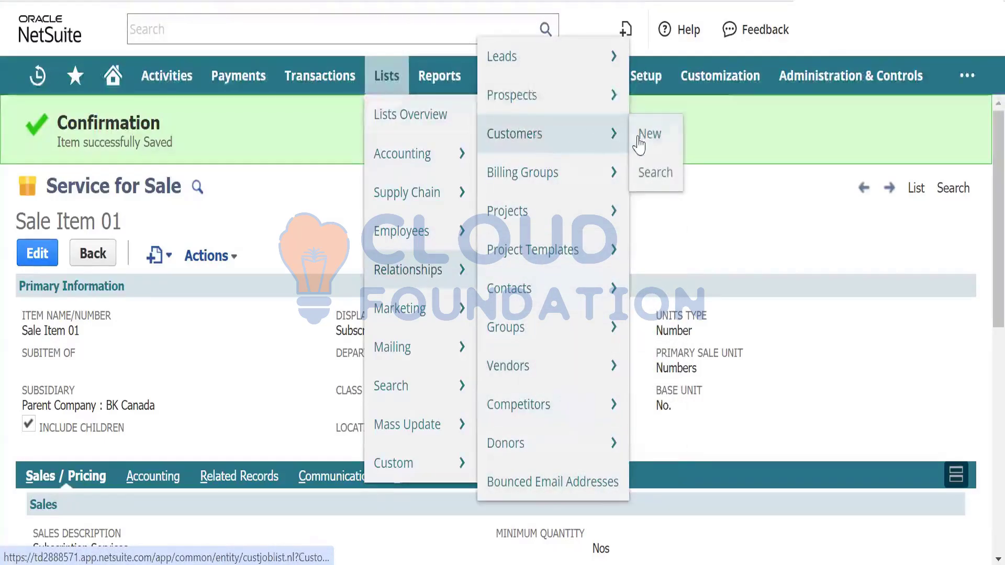
pyautogui.click(649, 138)
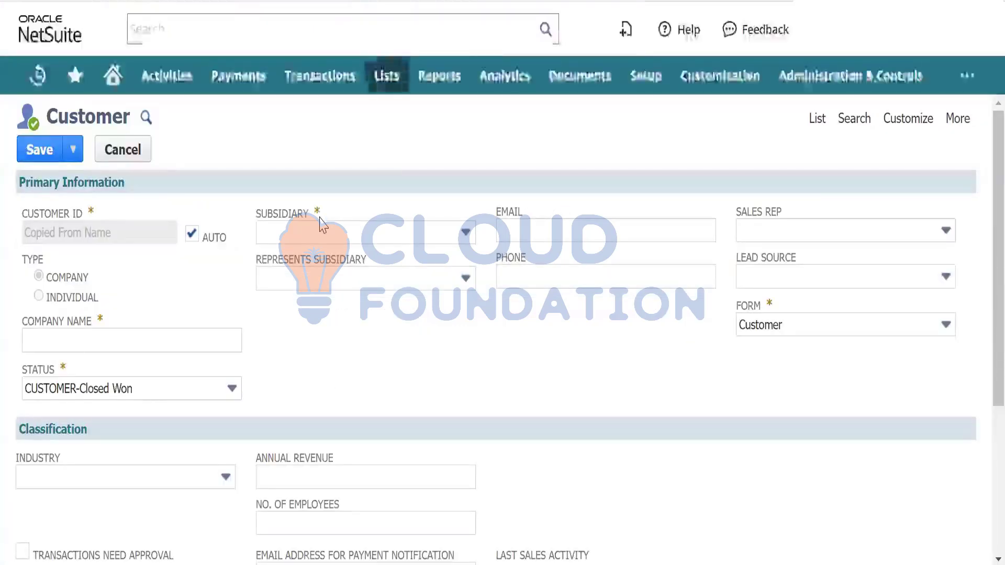
# Enter Shiprocket Inc. as the new customer's company name and move on to the subsidiary.
pyautogui.click(77, 340)
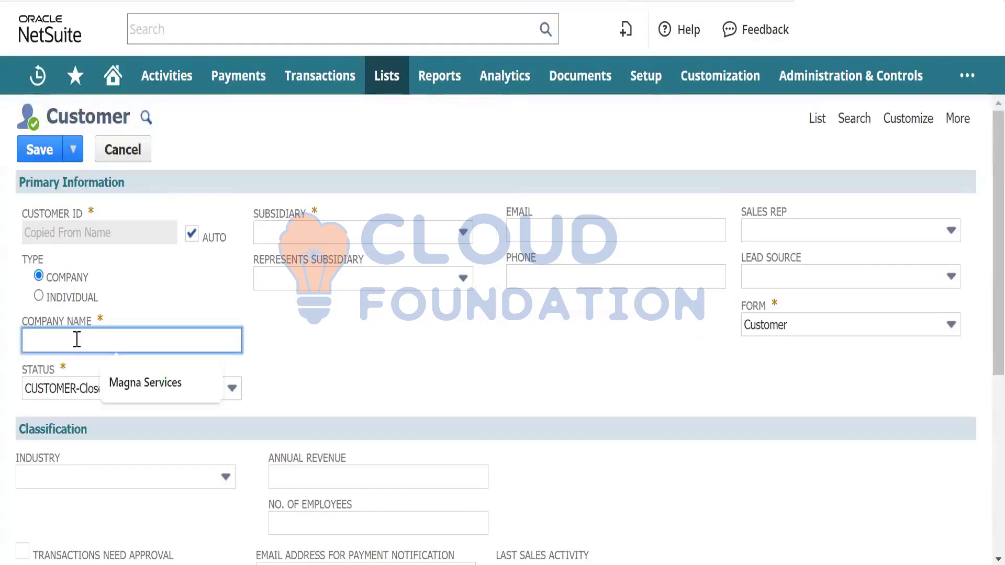
pyautogui.write('Shiprocke')
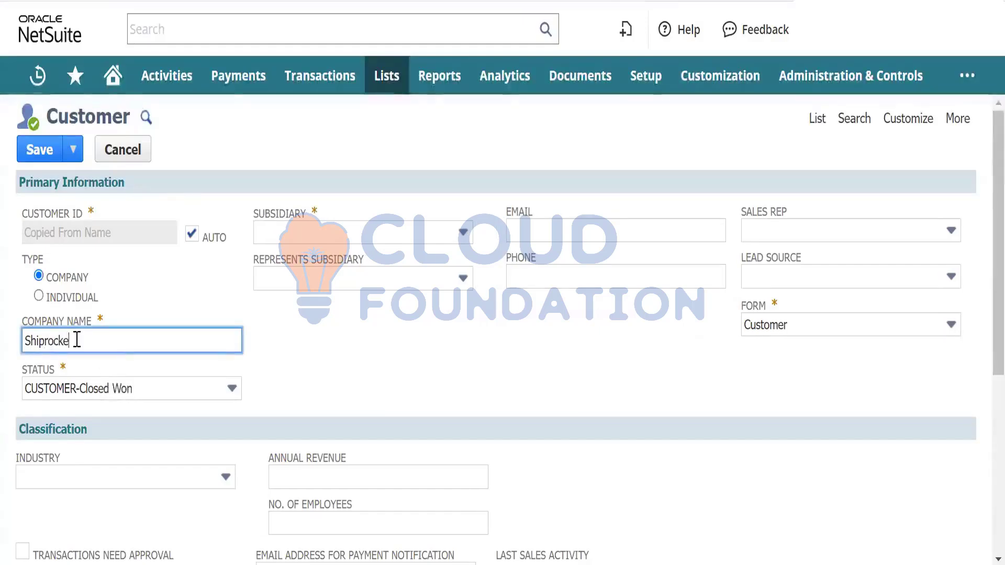
pyautogui.write('t Inc.')
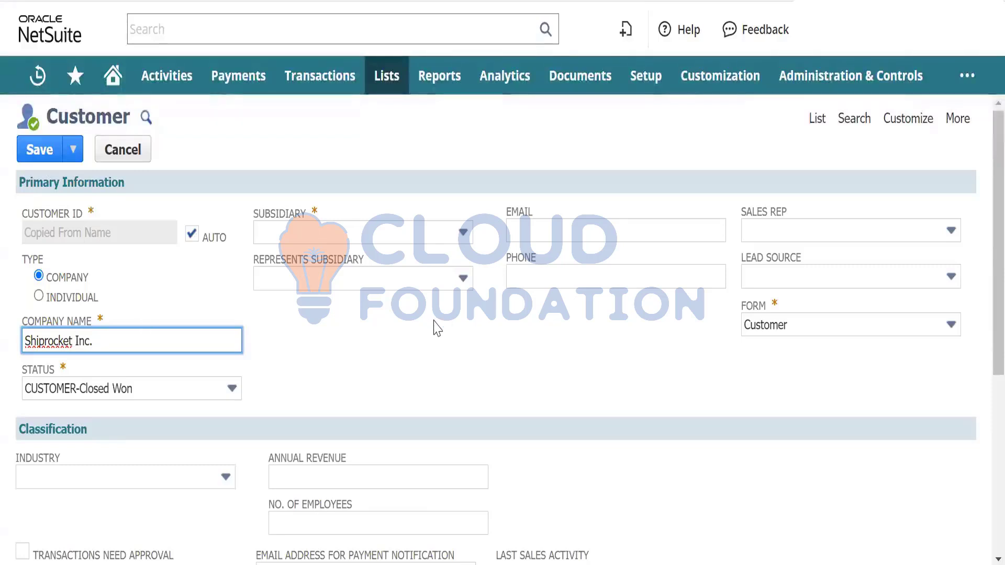
pyautogui.press('Tab')
pyautogui.press('Tab')
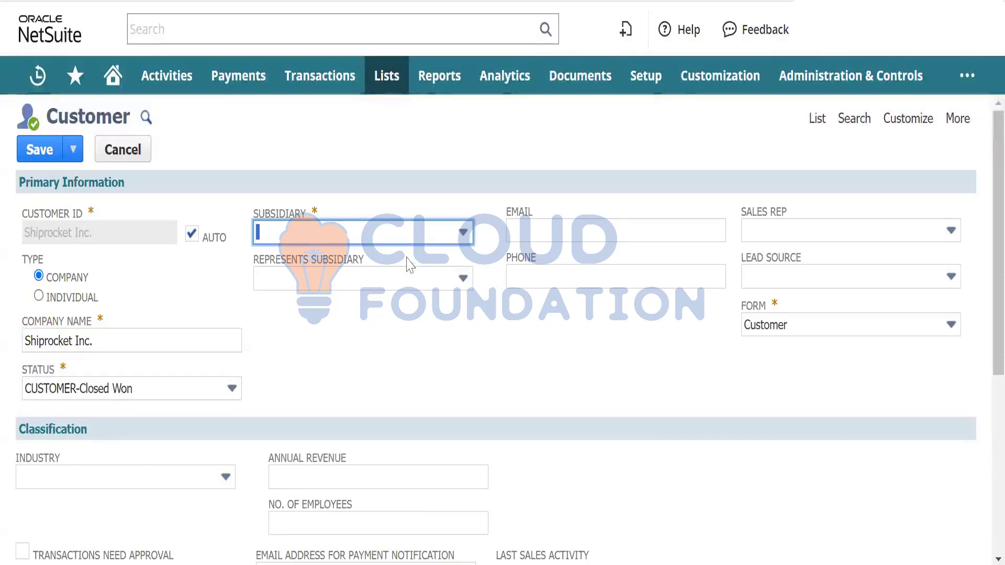
# Set the customer's subsidiary to BK Canada.
pyautogui.click(433, 240)
pyautogui.scroll(-1, 341, 395)
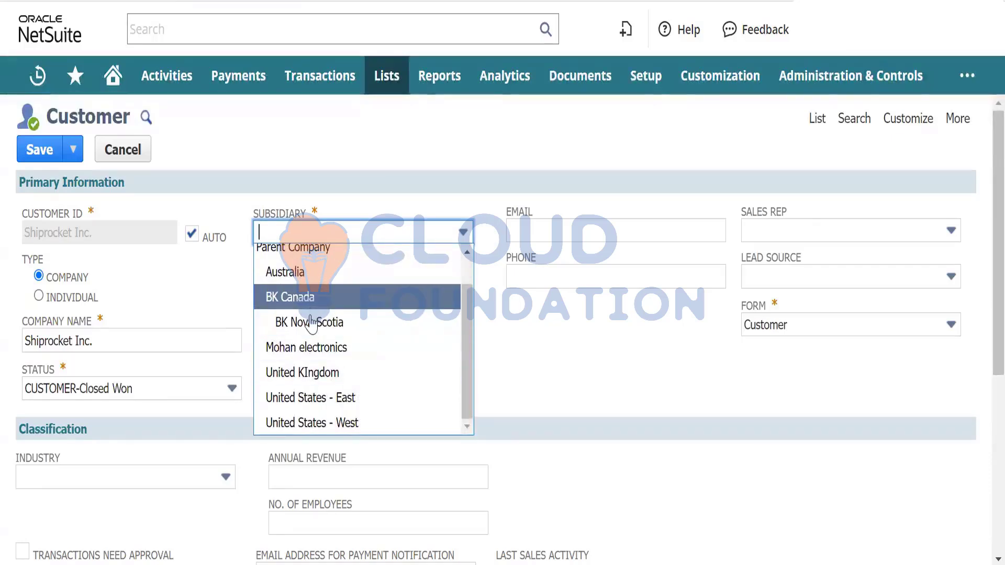
pyautogui.click(429, 291)
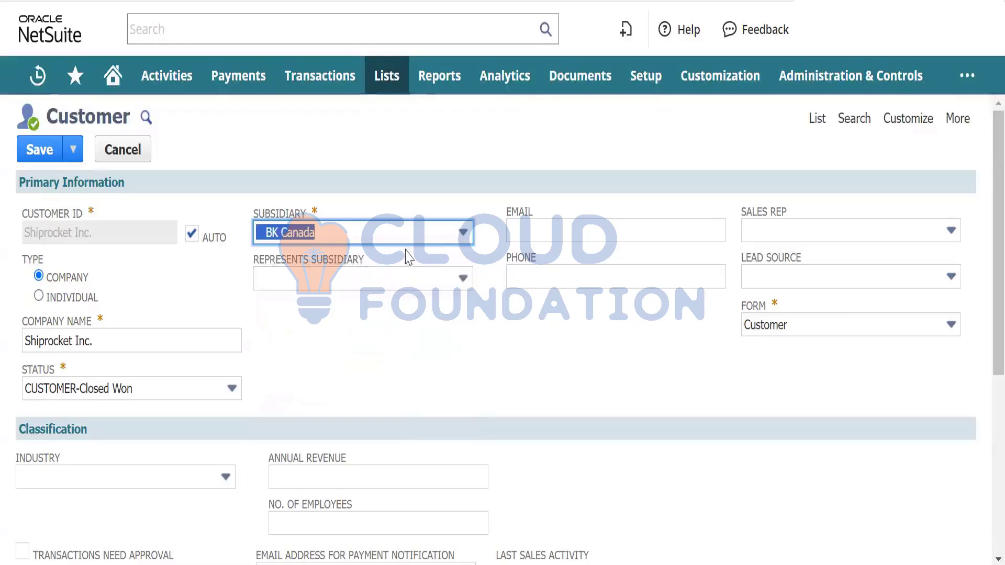
# Change the customer's subsidiary to BK Nova Scotia.
pyautogui.click(440, 234)
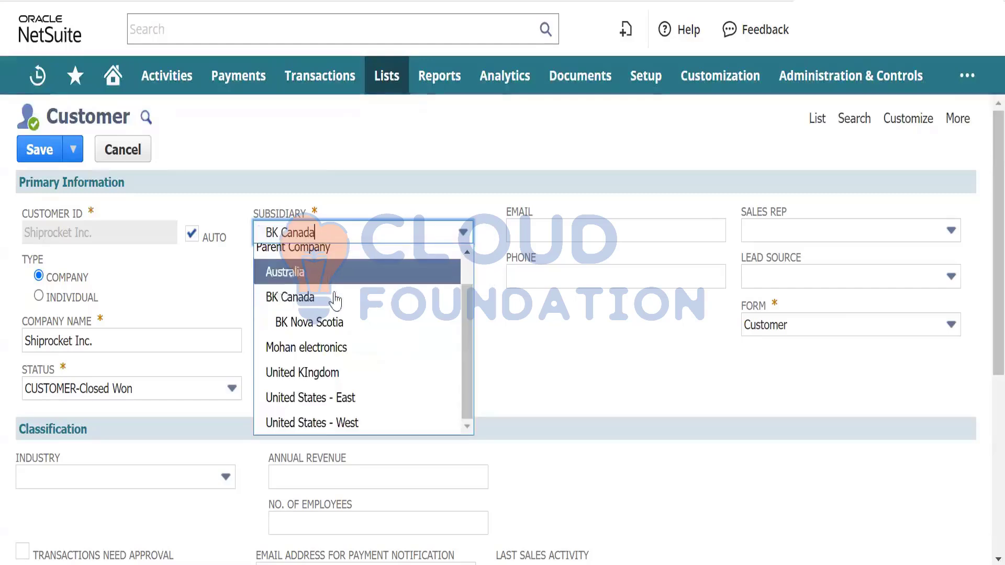
pyautogui.click(361, 322)
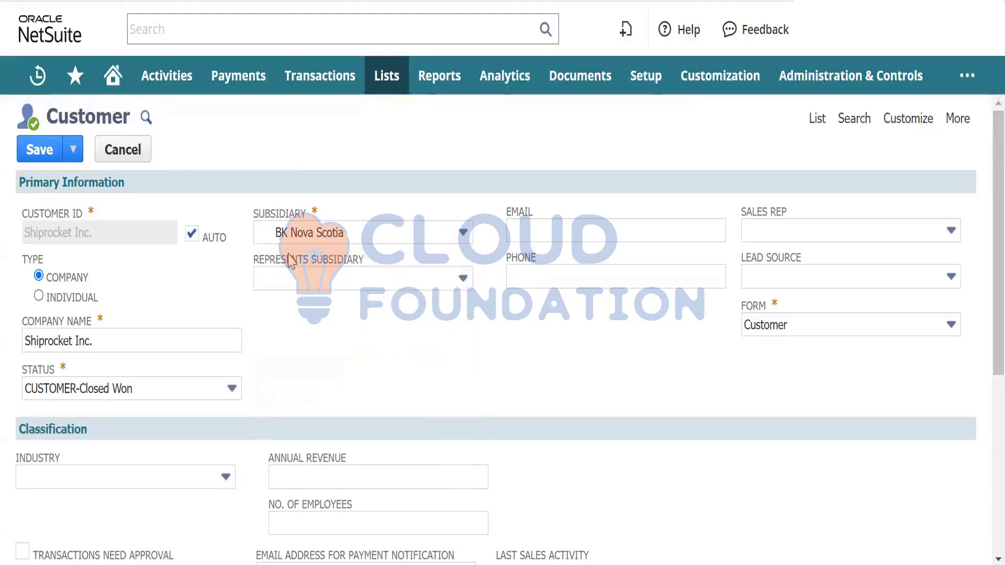
# Look over the rest of the customer form and examine the available sales rep choices.
pyautogui.scroll(-3, 350, 275)
pyautogui.scroll(-2, 571, 218)
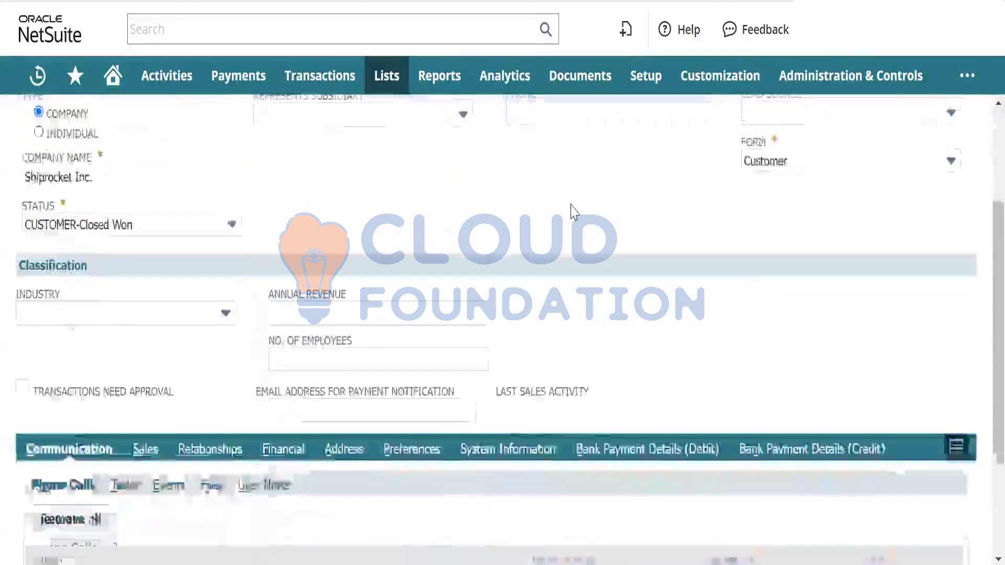
pyautogui.scroll(5, 572, 212)
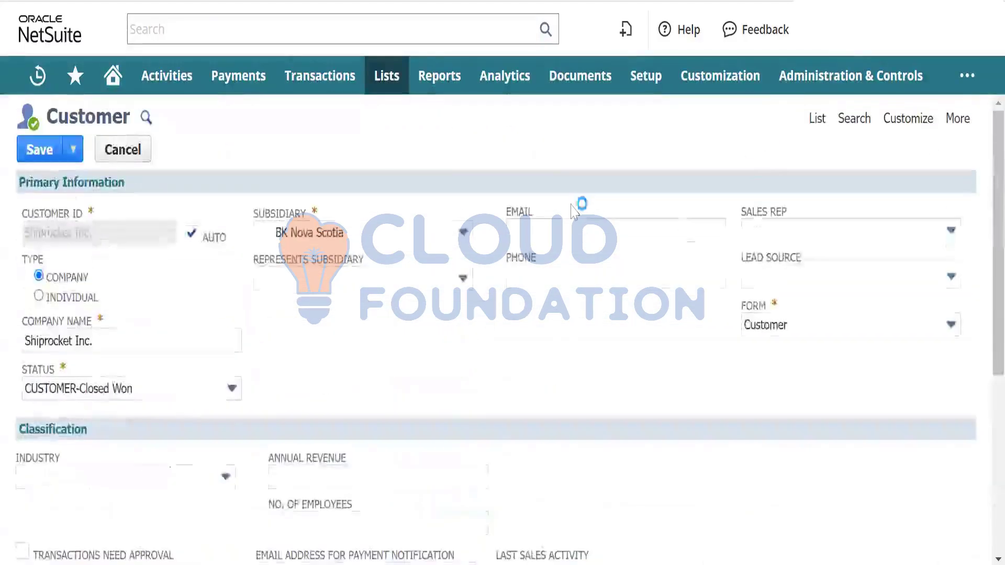
pyautogui.click(823, 227)
pyautogui.click(861, 230)
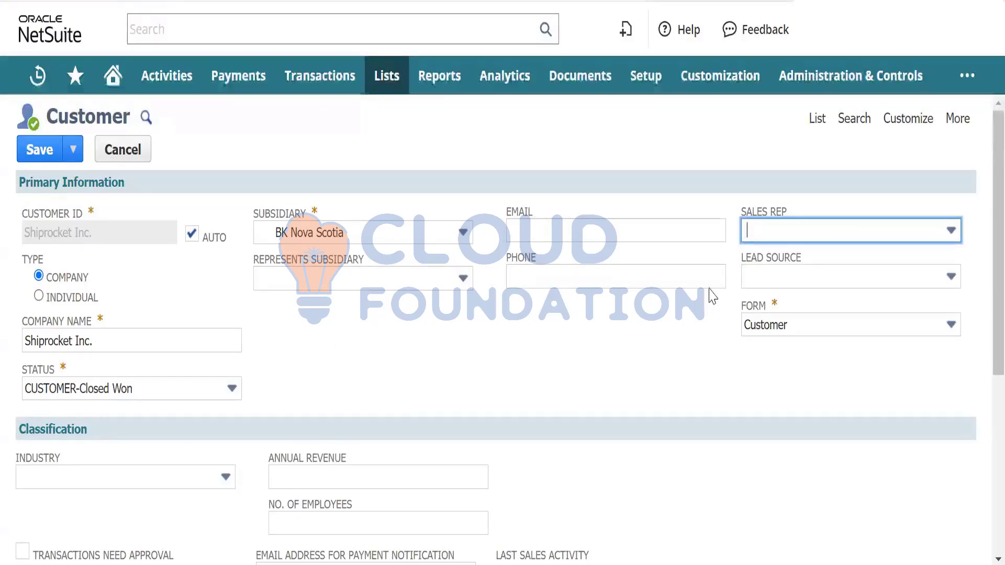
pyautogui.scroll(-1, 491, 342)
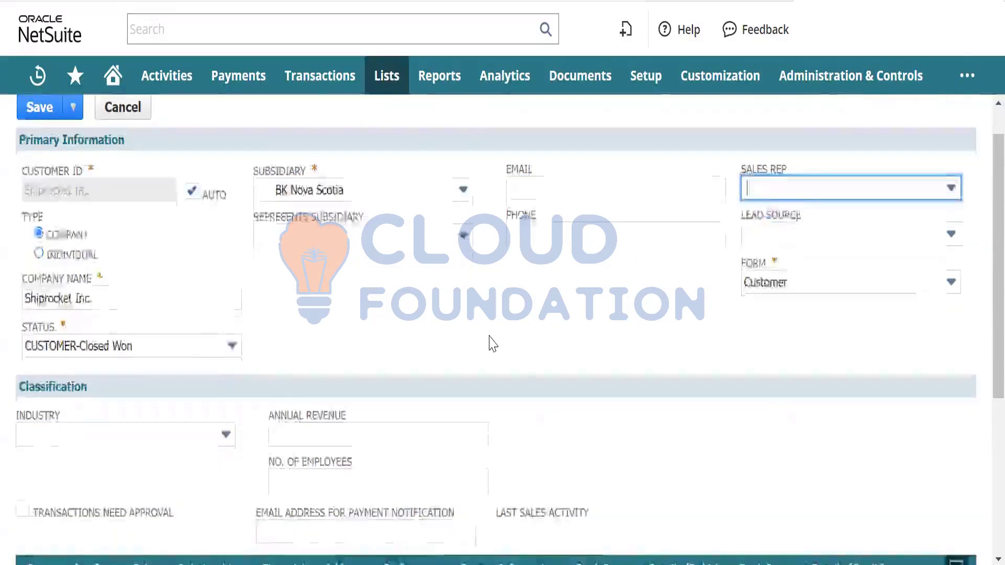
pyautogui.scroll(1, 491, 343)
pyautogui.click(843, 226)
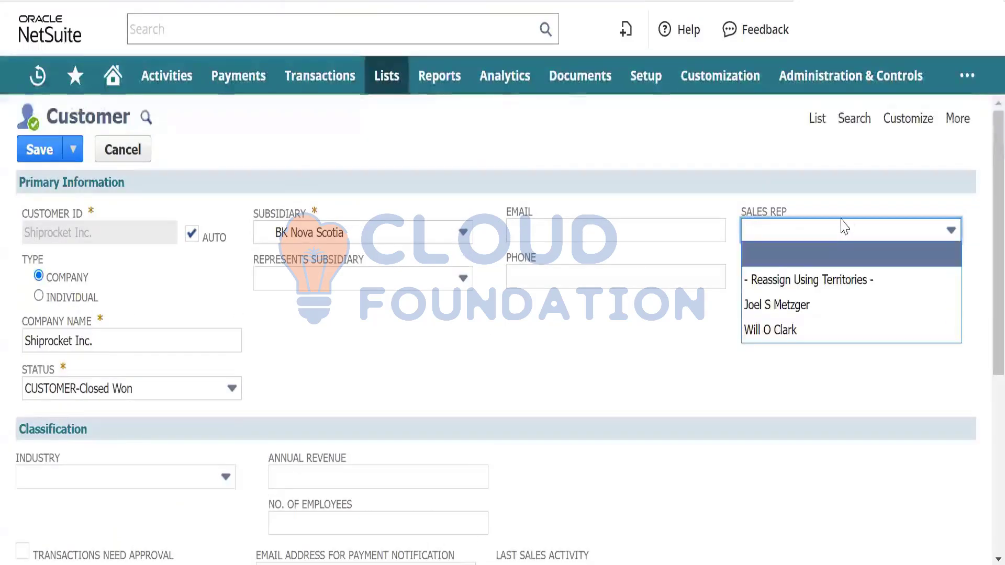
pyautogui.click(844, 226)
pyautogui.scroll(-5, 403, 376)
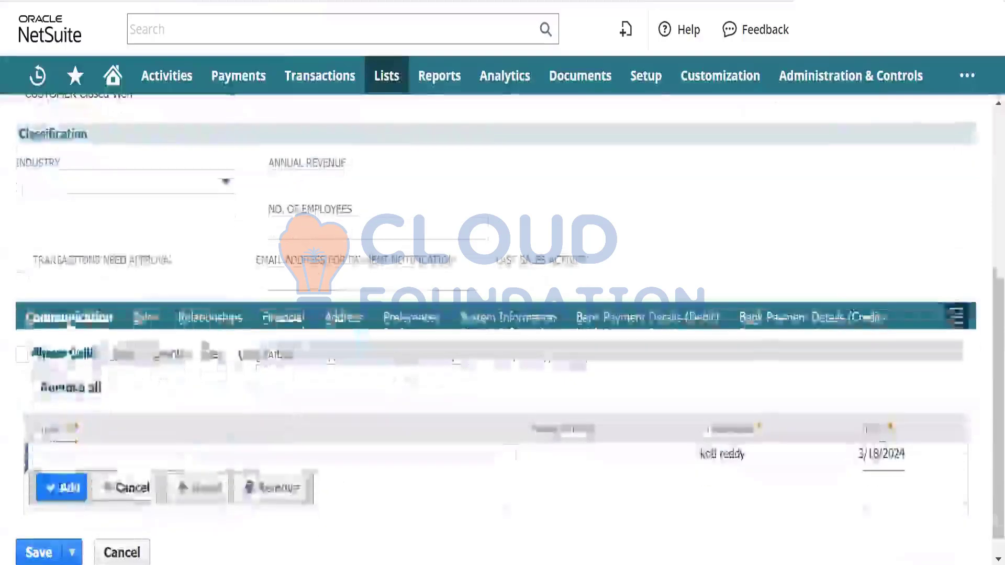
pyautogui.scroll(5, 173, 164)
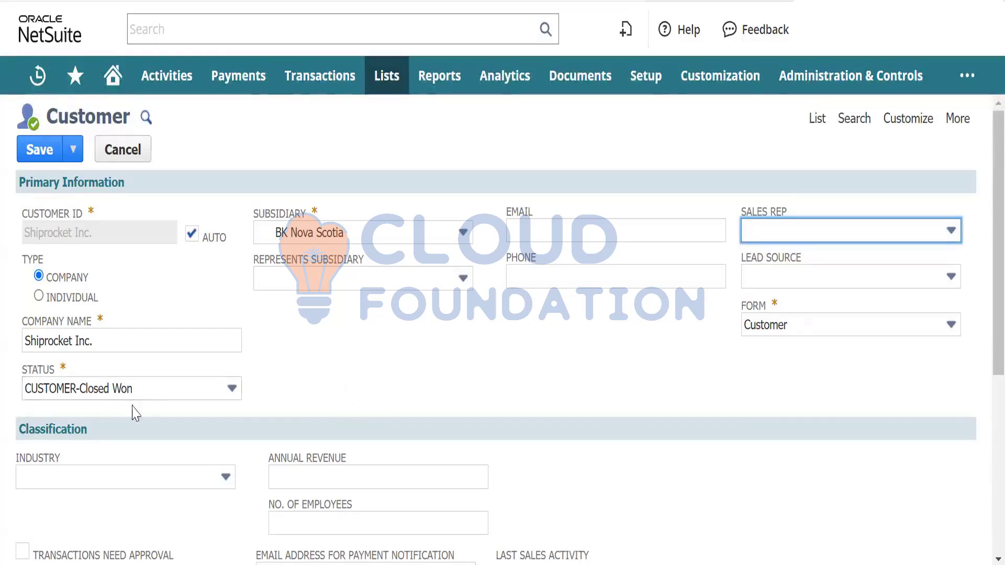
# Examine the available customer status options and the list of sales transaction commands.
pyautogui.click(179, 394)
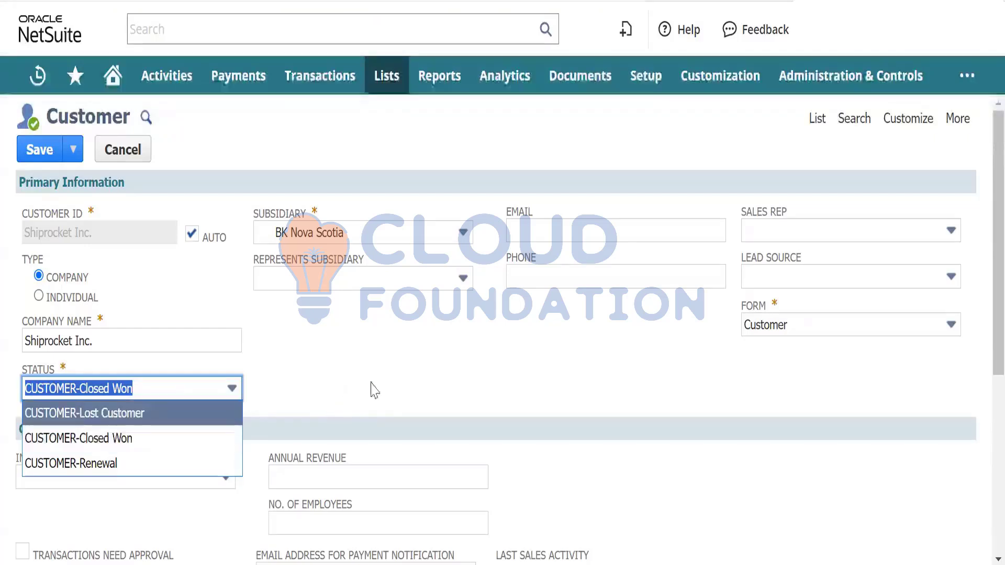
pyautogui.click(391, 369)
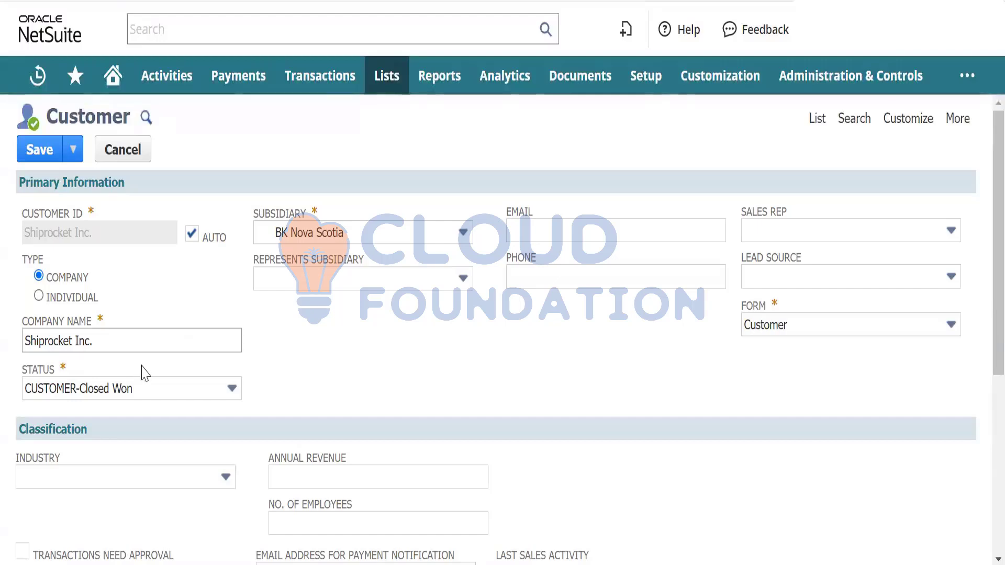
pyautogui.click(194, 397)
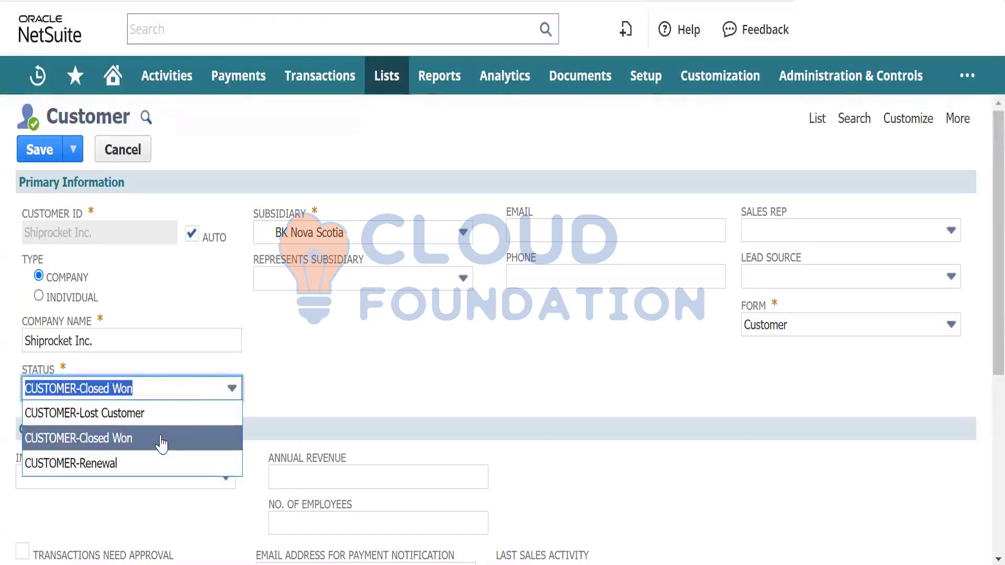
pyautogui.click(341, 384)
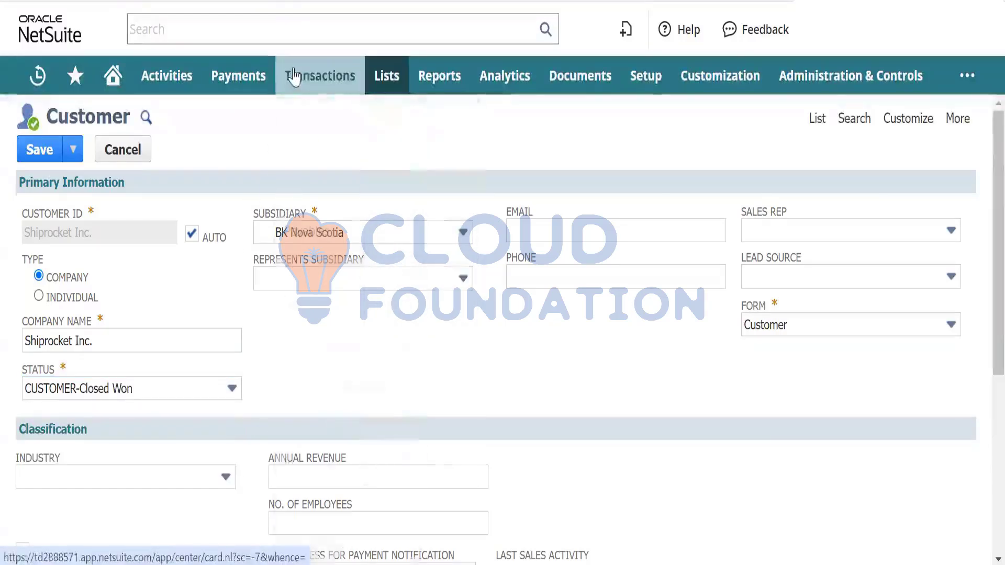
pyautogui.moveTo(291, 75)
pyautogui.moveTo(314, 270)
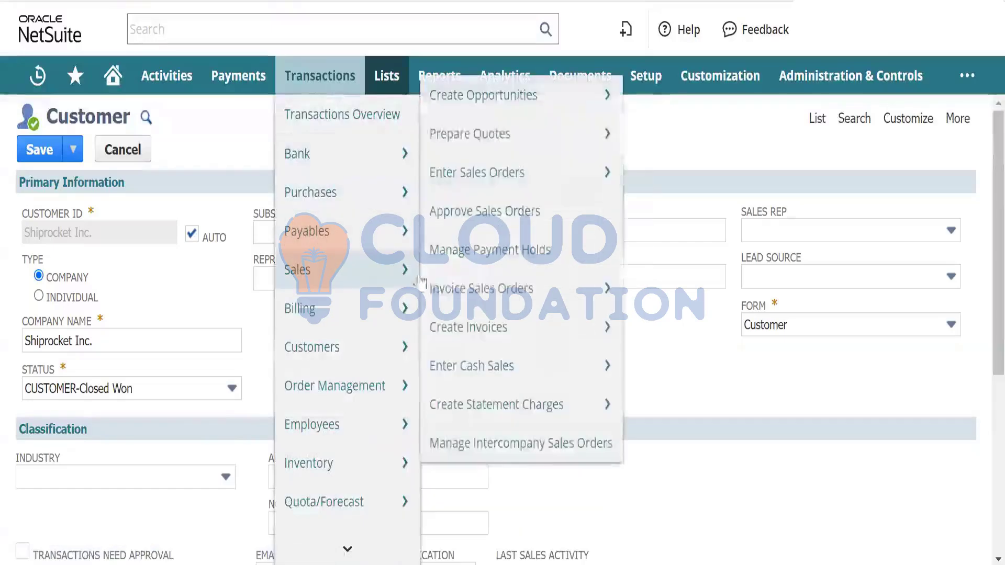
pyautogui.moveTo(492, 320)
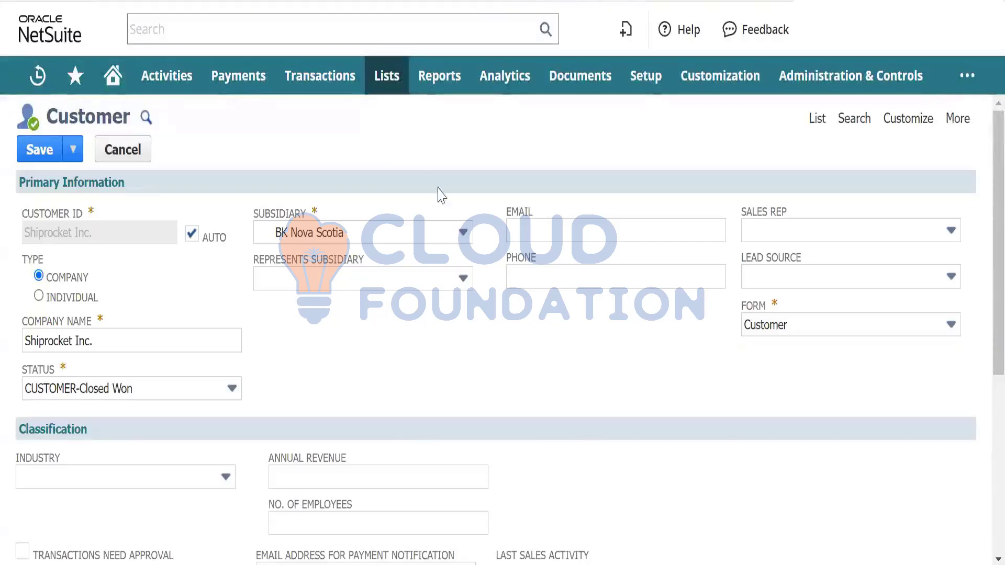
# Set the customer's default receivables account to 1100 Accounts Receivable in the financial details.
pyautogui.scroll(-5, 370, 359)
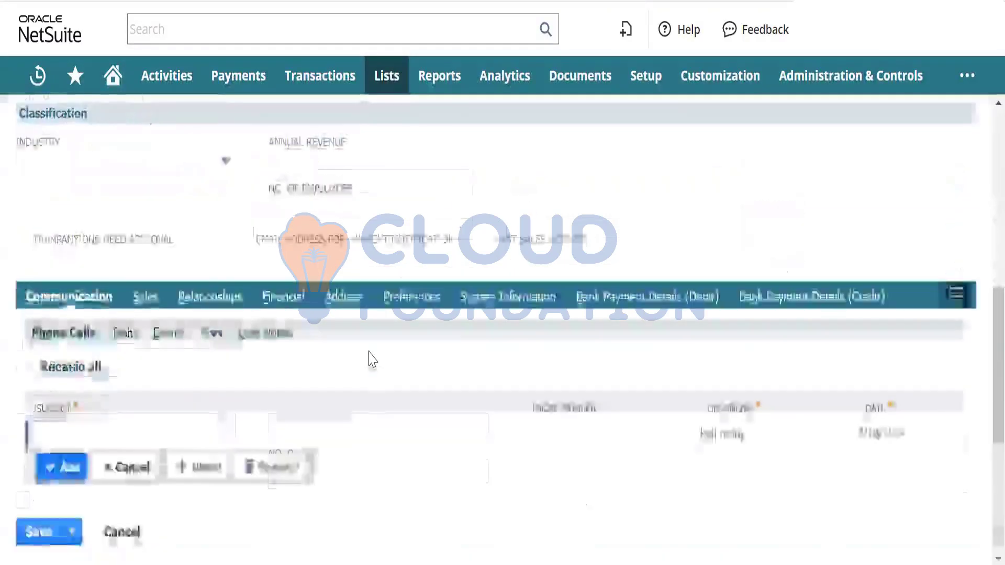
pyautogui.scroll(-2, 370, 359)
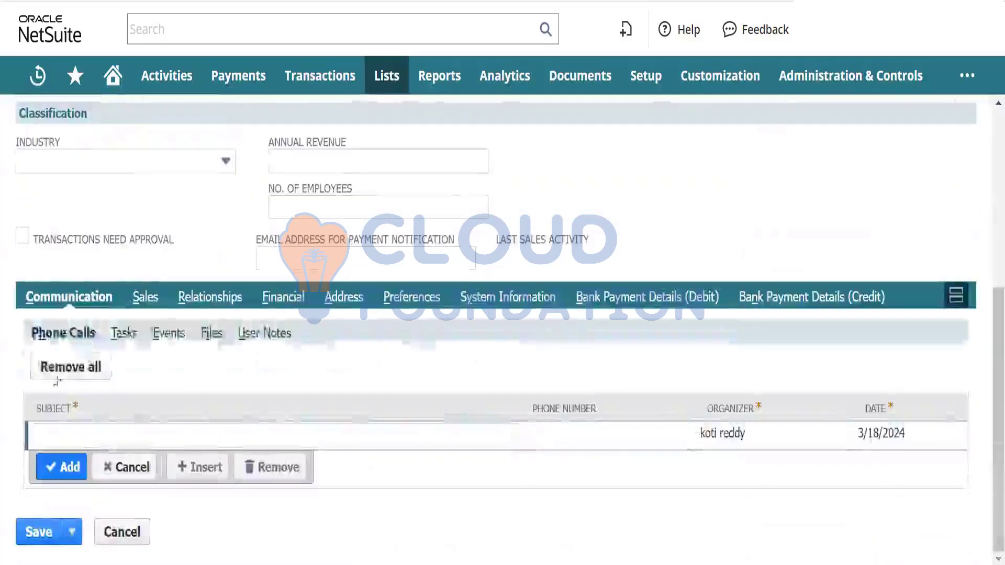
pyautogui.click(145, 307)
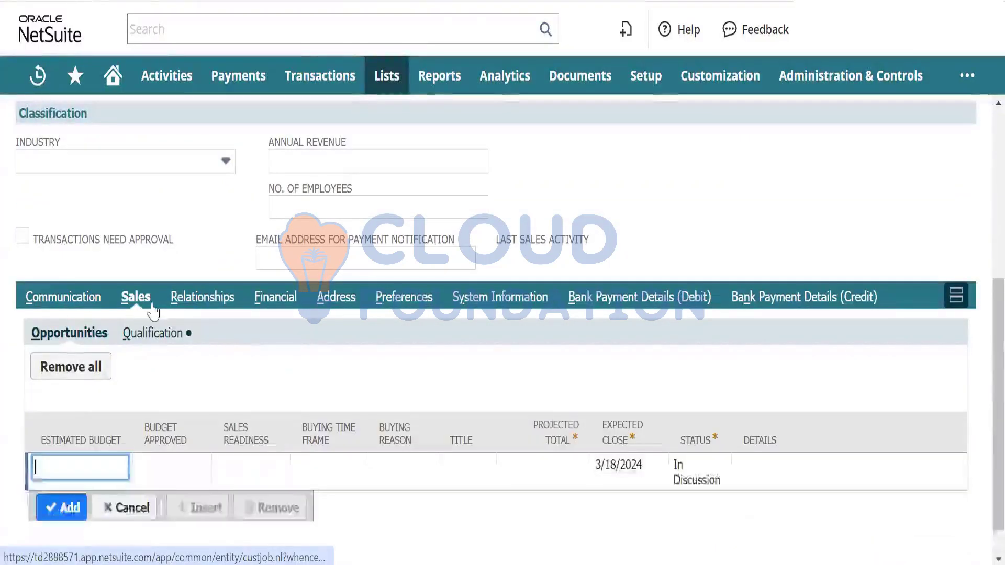
pyautogui.click(273, 308)
pyautogui.scroll(-3, 274, 365)
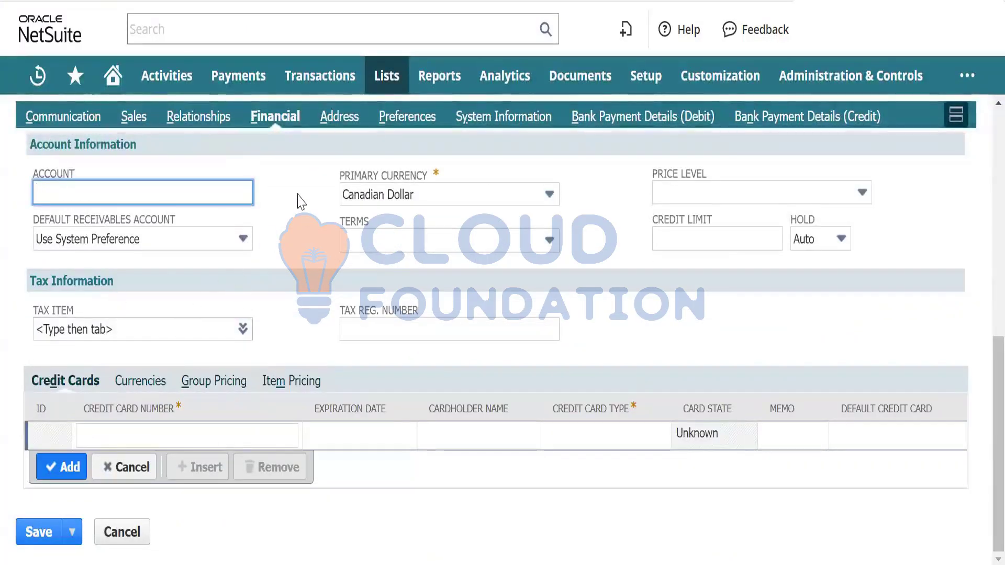
pyautogui.click(191, 238)
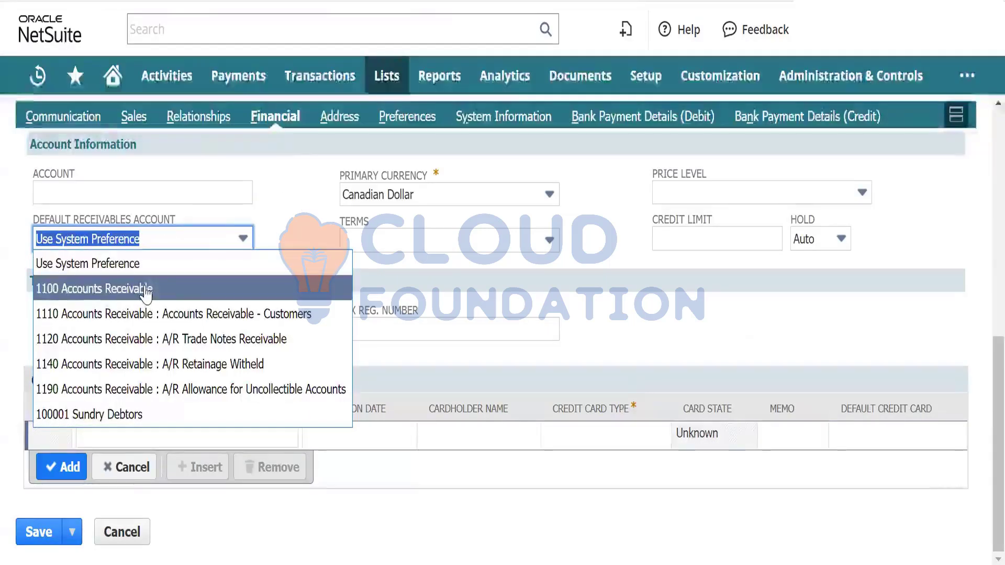
pyautogui.click(145, 288)
pyautogui.click(309, 218)
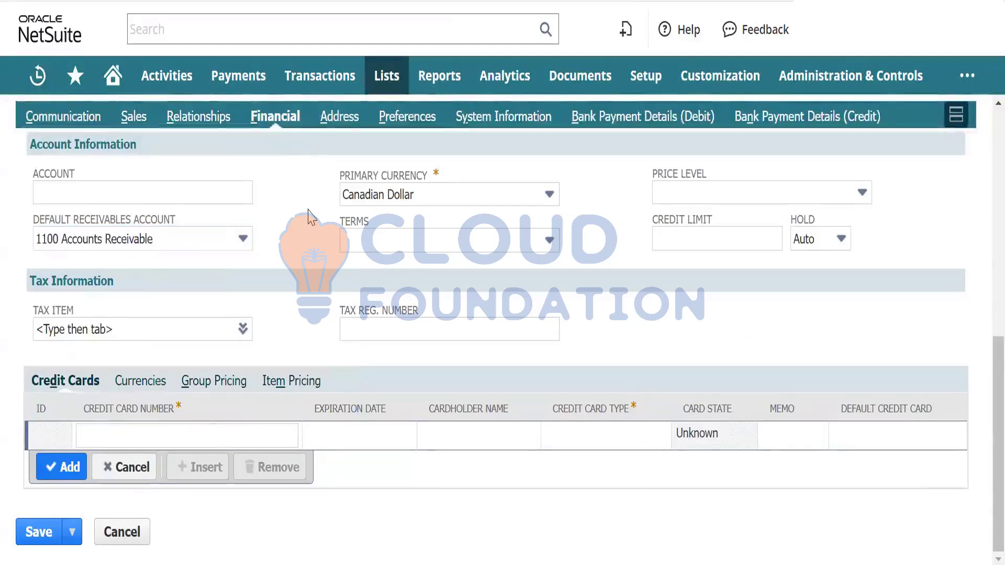
pyautogui.scroll(1, 290, 225)
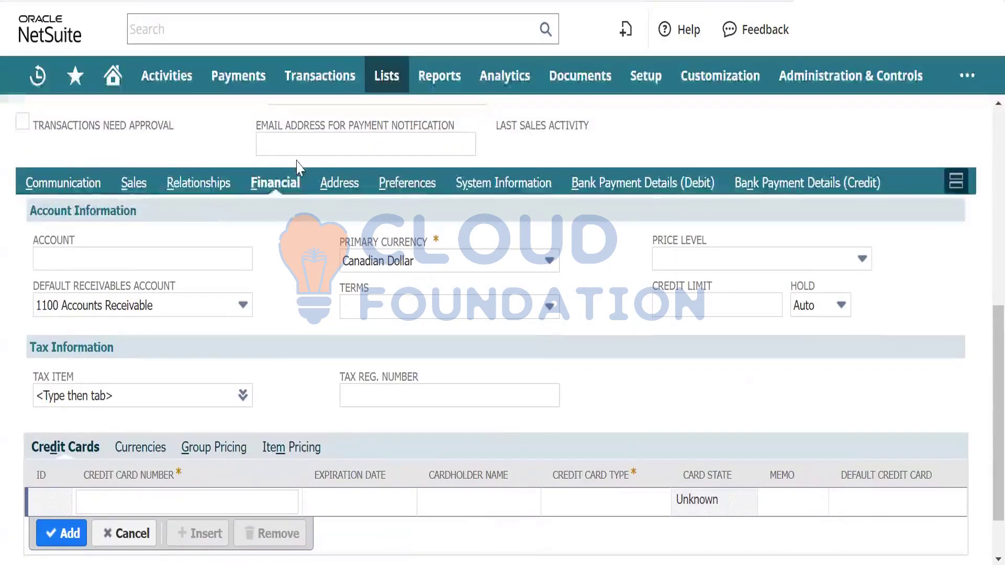
pyautogui.scroll(-1, 289, 225)
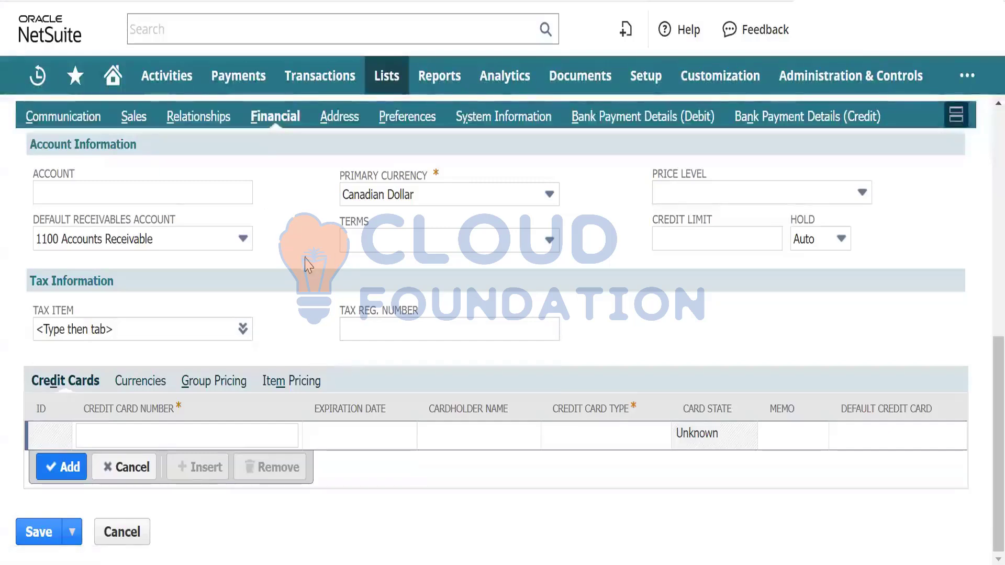
# Open the customer's default shipping and billing address for editing and enter Canada as the first address line.
pyautogui.scroll(2, 305, 256)
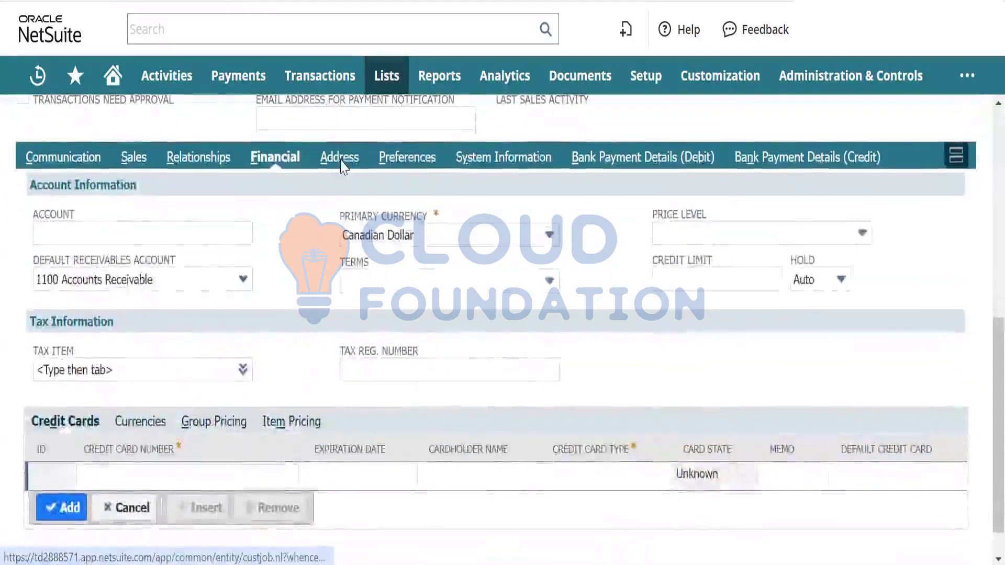
pyautogui.click(341, 157)
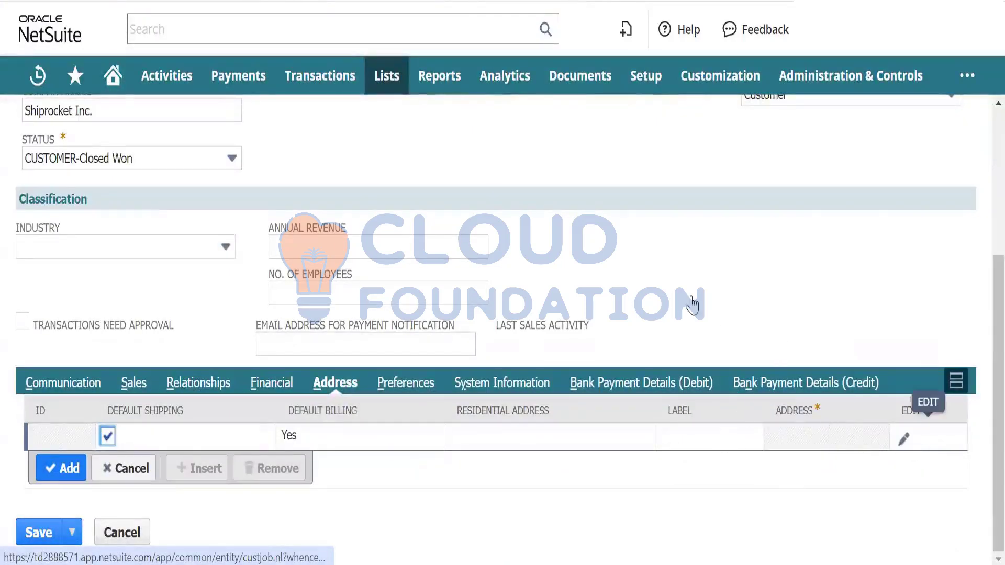
pyautogui.click(901, 438)
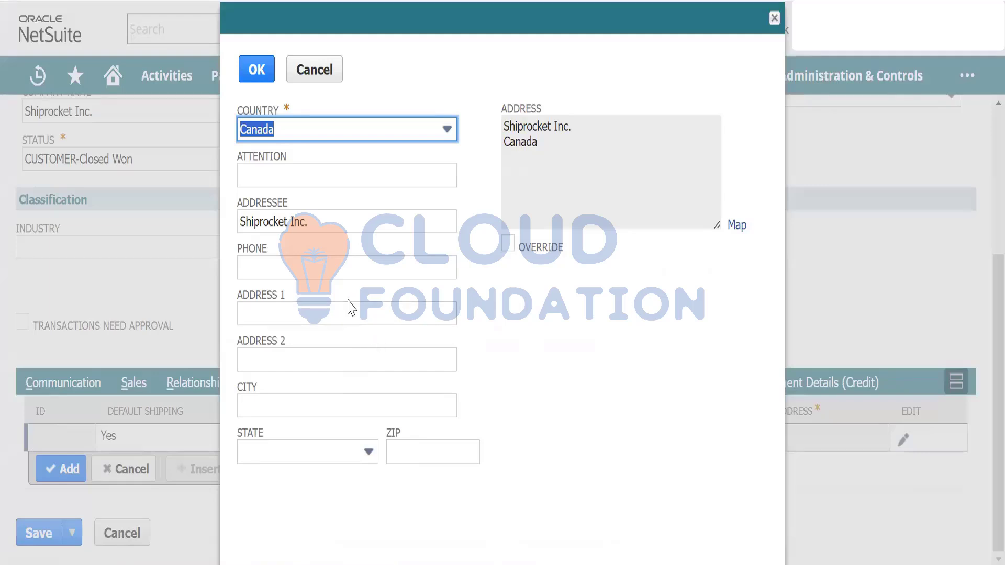
pyautogui.click(298, 313)
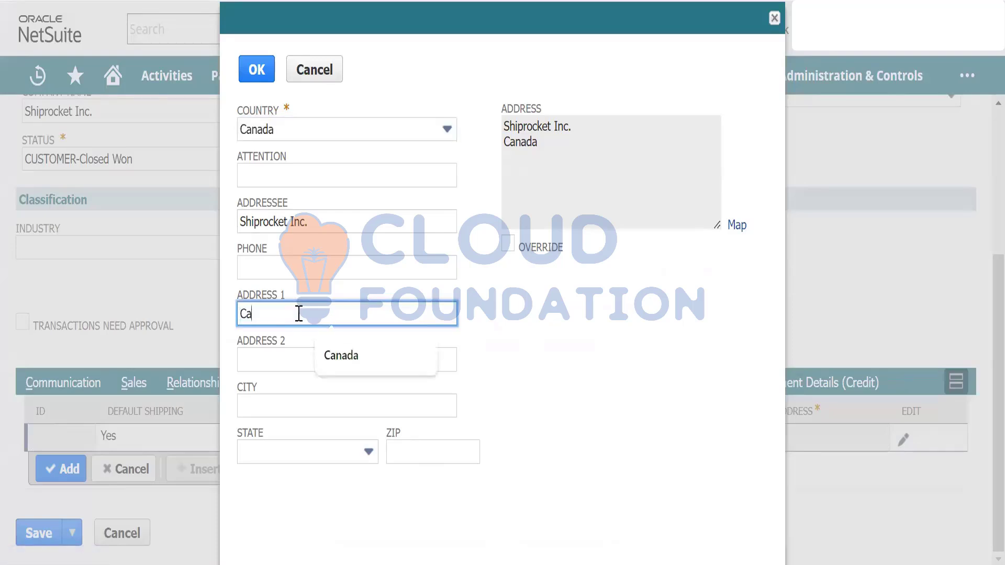
pyautogui.write('Canada')
pyautogui.press('Tab')
pyautogui.press('Tab')
pyautogui.press('Tab')
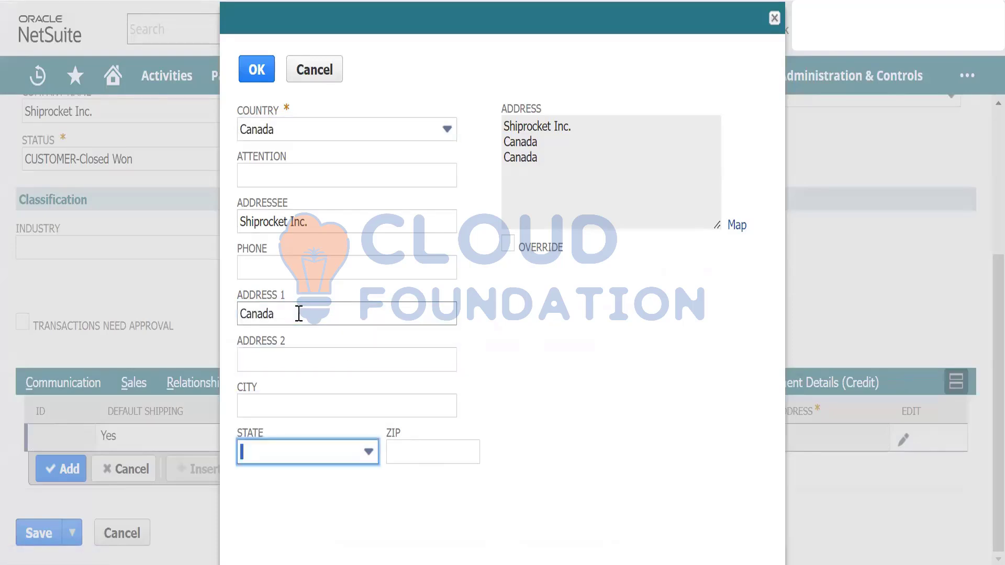
# Set the address's state to Ontario and fill in the ZIP code.
pyautogui.write('n')
pyautogui.press('BackSpace')
pyautogui.click(326, 461)
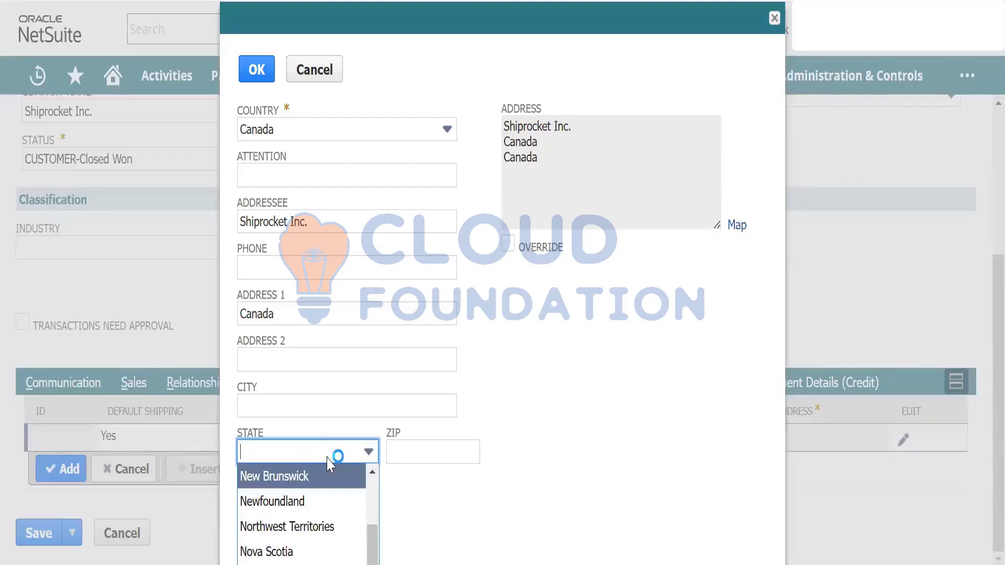
pyautogui.scroll(-1, 293, 508)
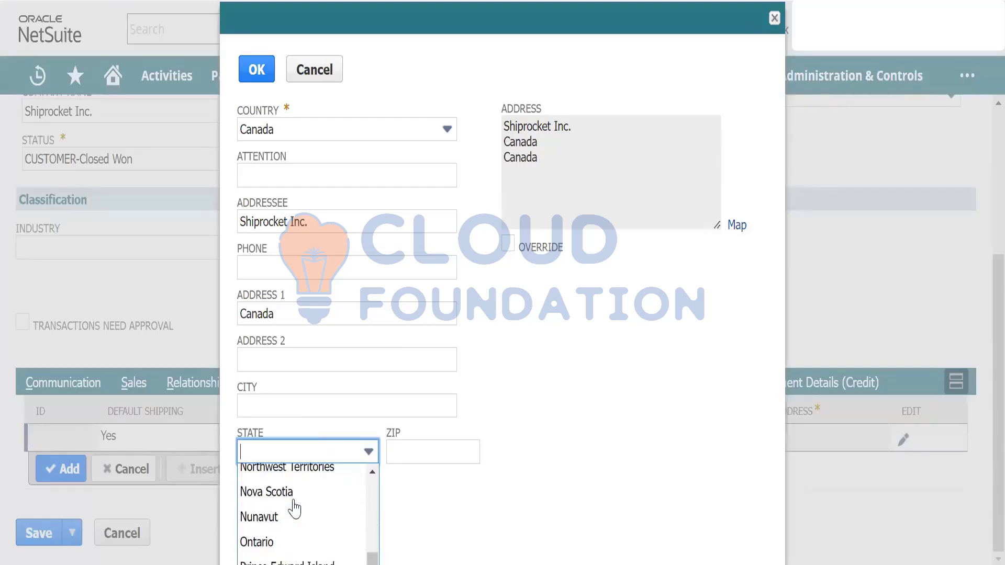
pyautogui.click(262, 542)
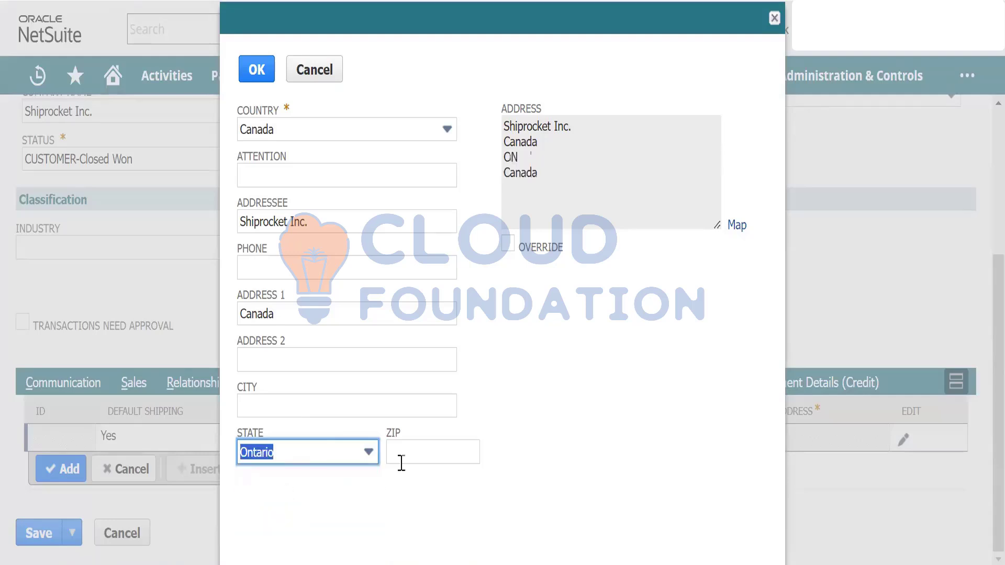
pyautogui.click(407, 458)
pyautogui.write('000000')
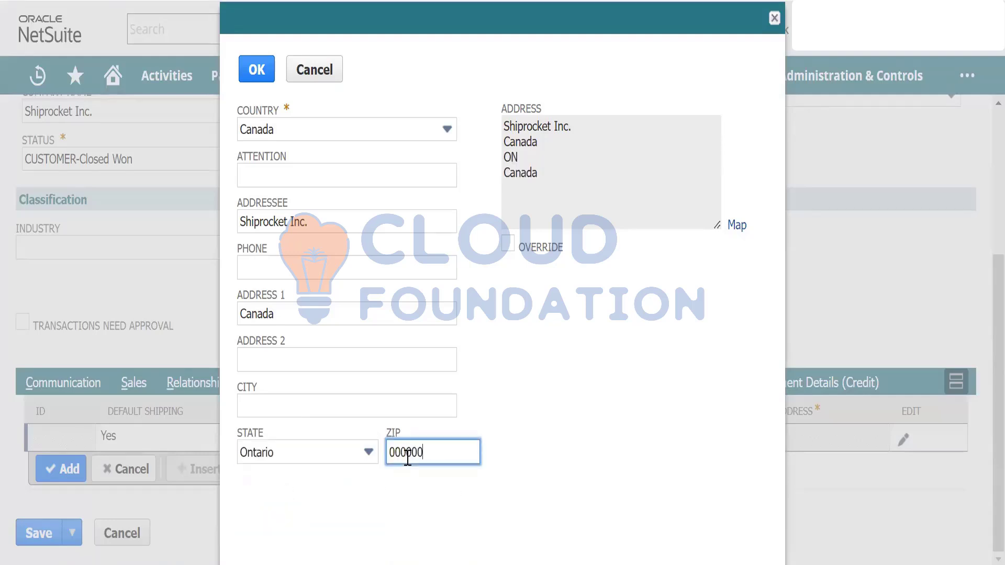
pyautogui.press('Tab')
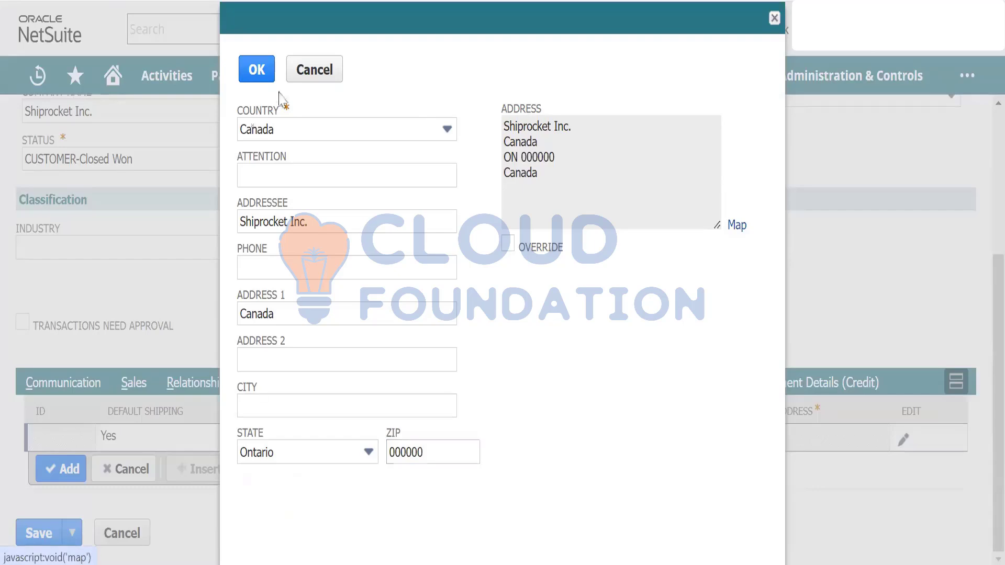
# Confirm the customer's address details and review the customer's preferences, including language and shipping carrier.
pyautogui.click(256, 72)
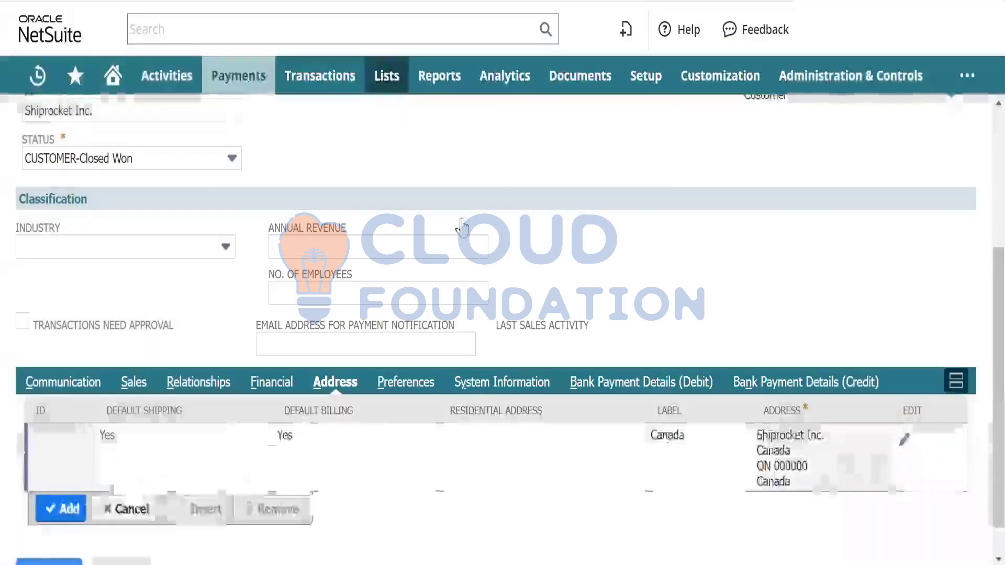
pyautogui.moveTo(246, 78)
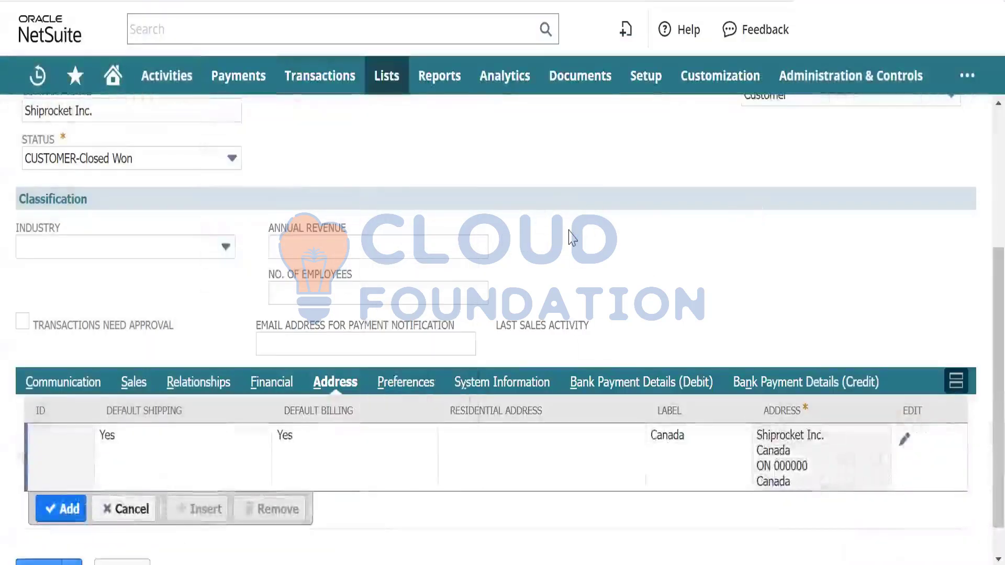
pyautogui.scroll(5, 569, 231)
pyautogui.scroll(-5, 572, 231)
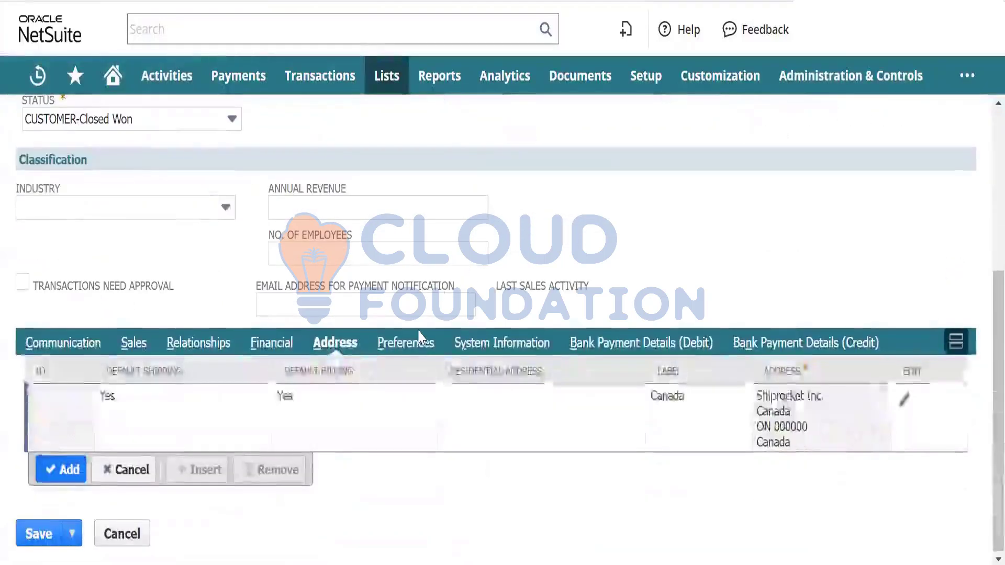
pyautogui.click(411, 346)
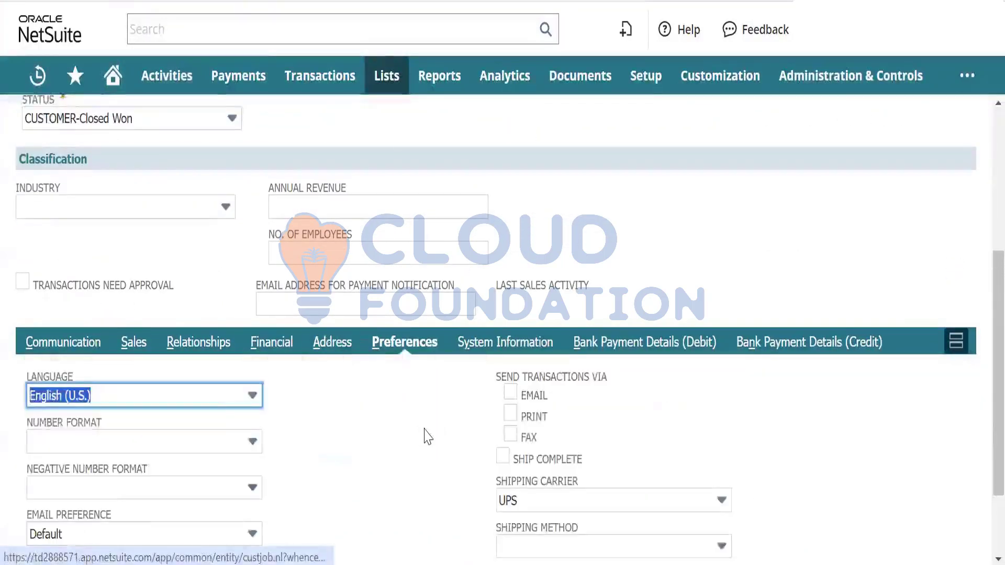
pyautogui.scroll(-2, 426, 434)
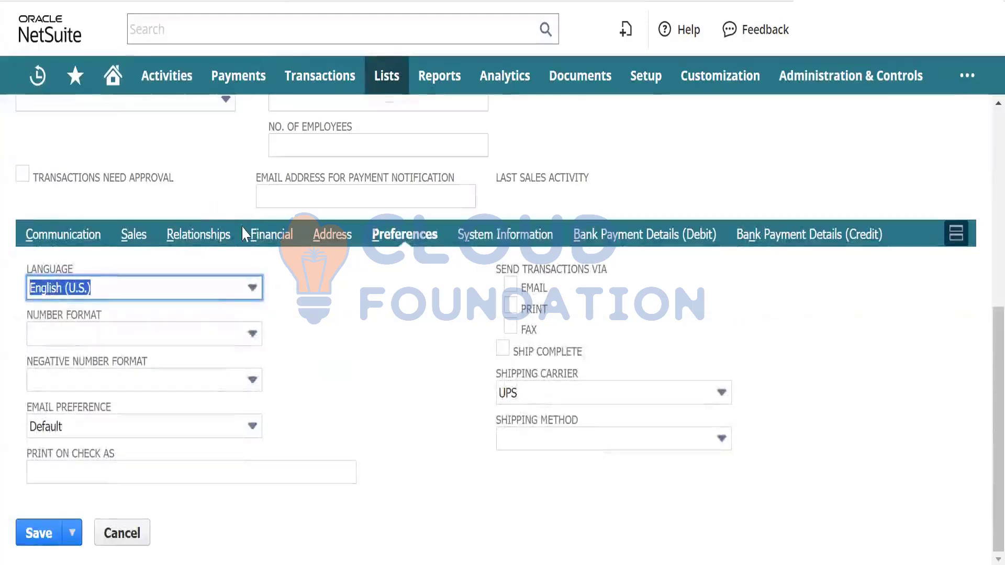
# Add Canadian Dollar and US Dollar to the customer's list of currencies in the financial details.
pyautogui.click(268, 238)
pyautogui.scroll(-2, 265, 316)
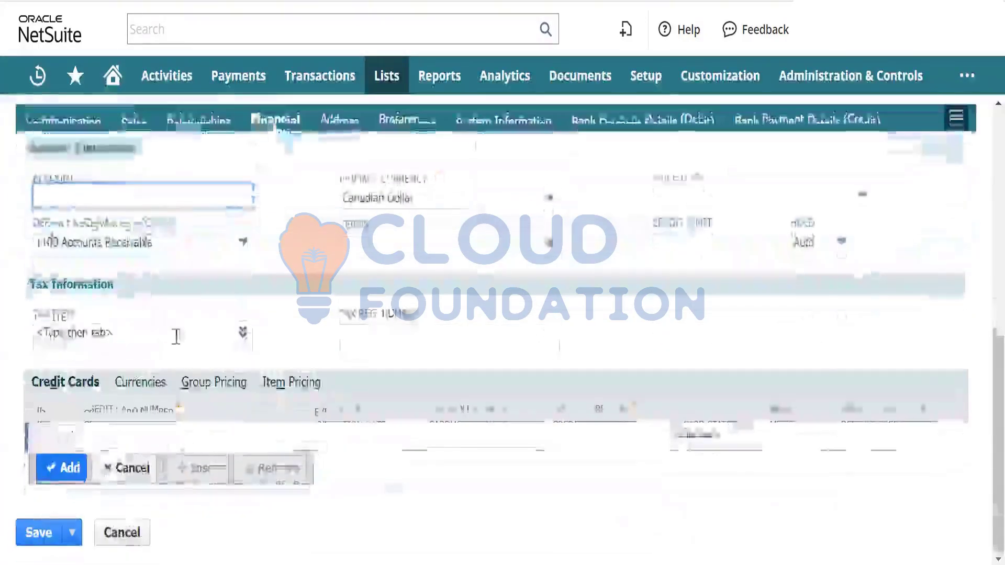
pyautogui.click(137, 383)
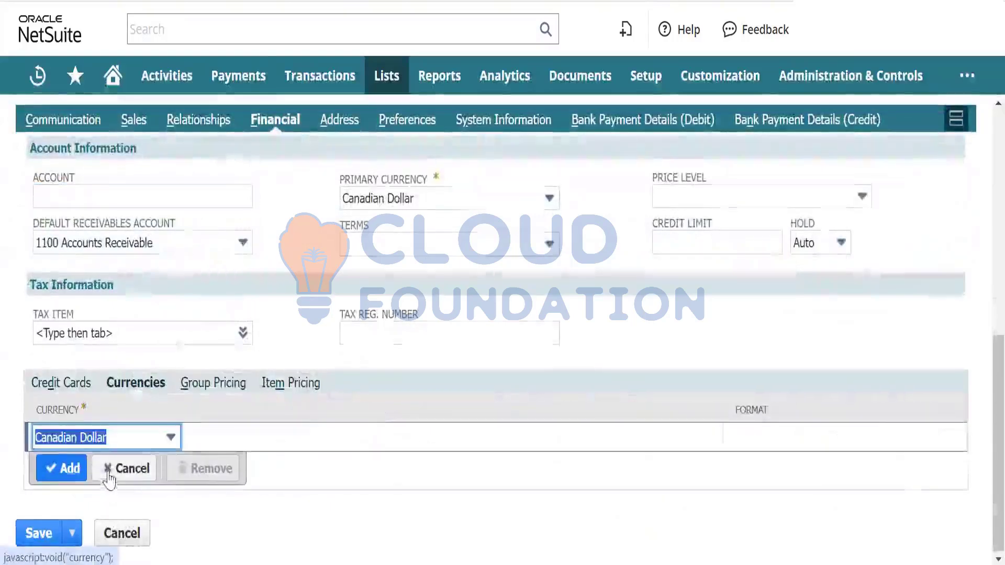
pyautogui.click(51, 474)
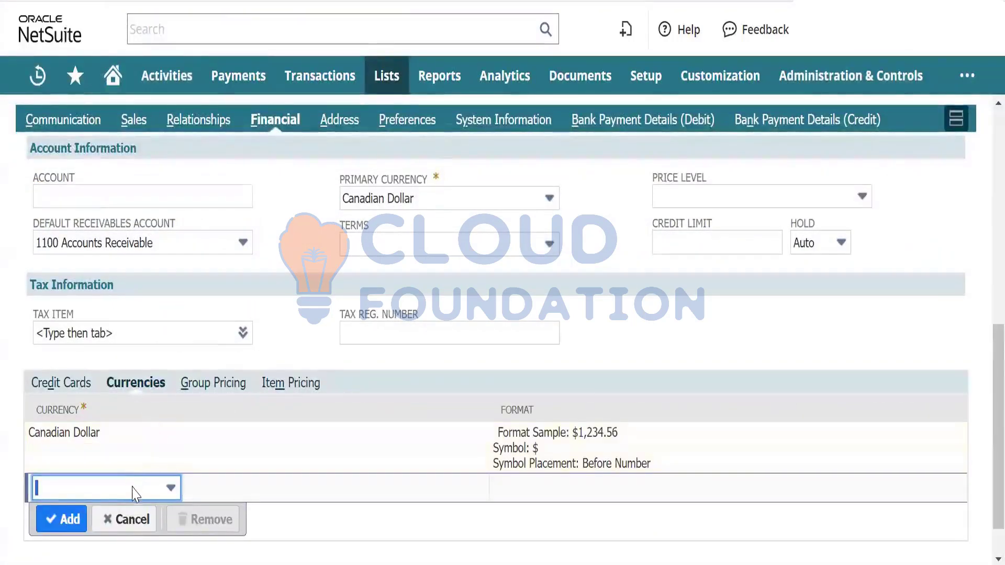
pyautogui.click(132, 496)
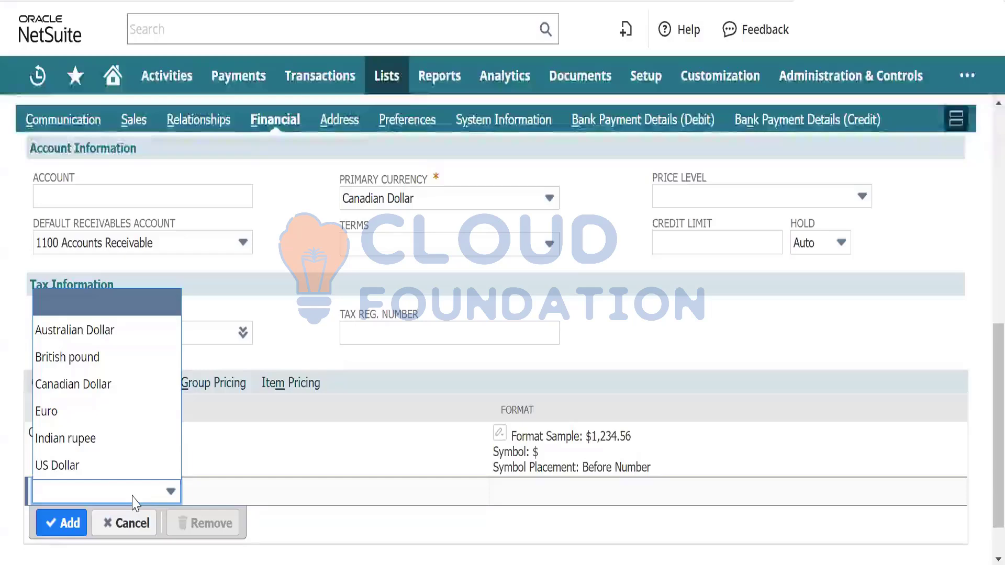
pyautogui.click(89, 465)
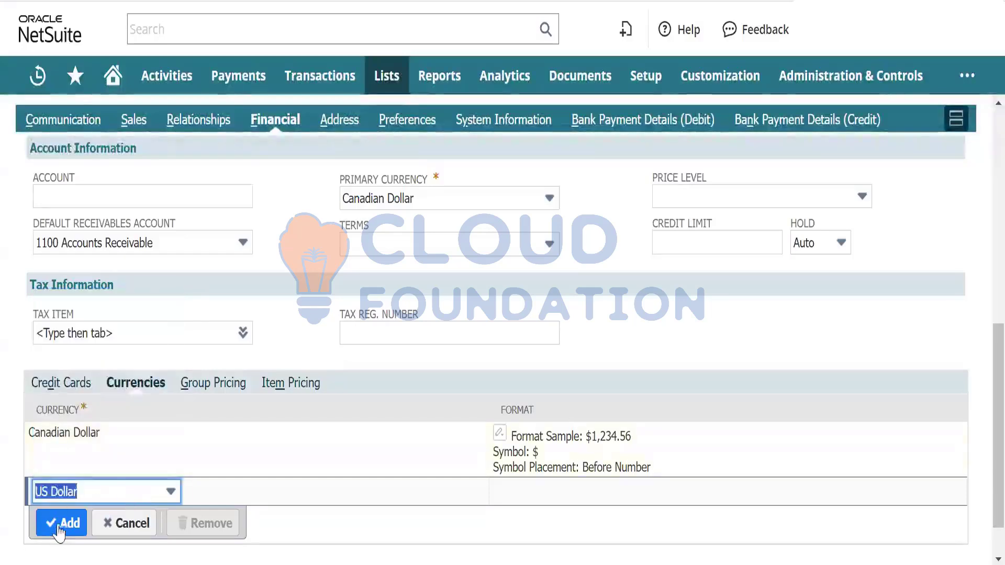
pyautogui.click(62, 524)
pyautogui.scroll(-2, 242, 392)
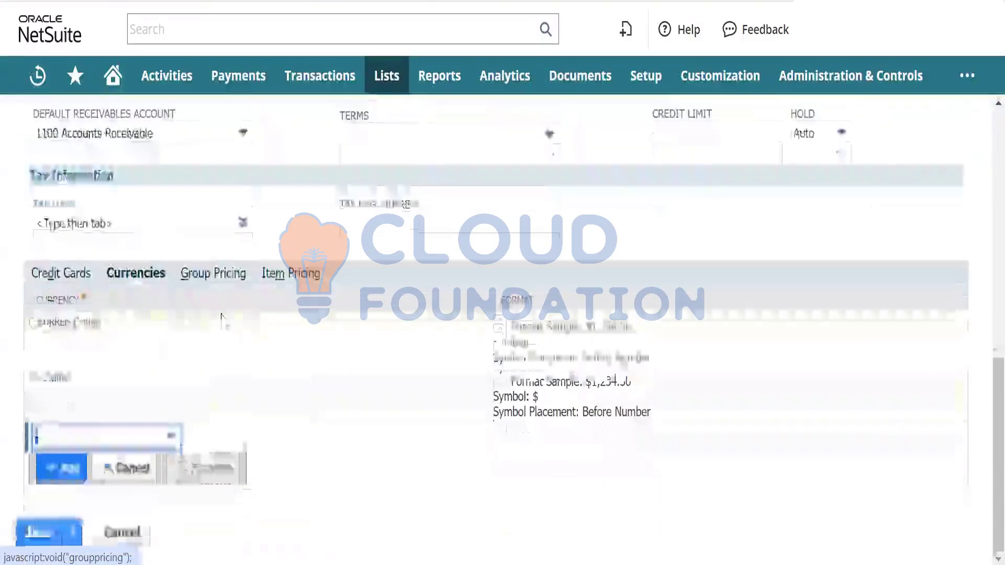
# Review the customer's financial, sales and communication details, and save the customer record.
pyautogui.scroll(4, 224, 321)
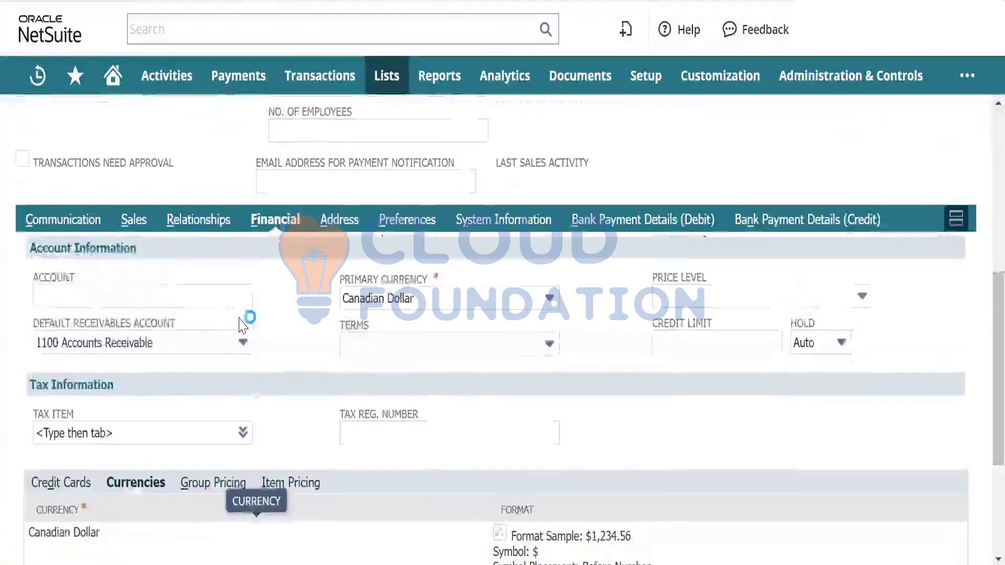
pyautogui.scroll(-4, 242, 324)
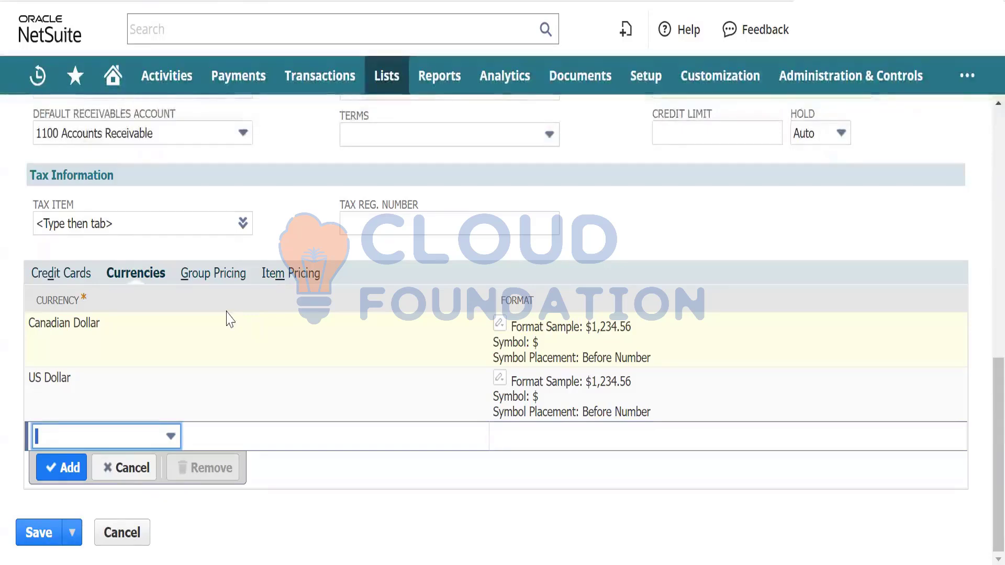
pyautogui.scroll(1, 213, 352)
pyautogui.scroll(4, 213, 359)
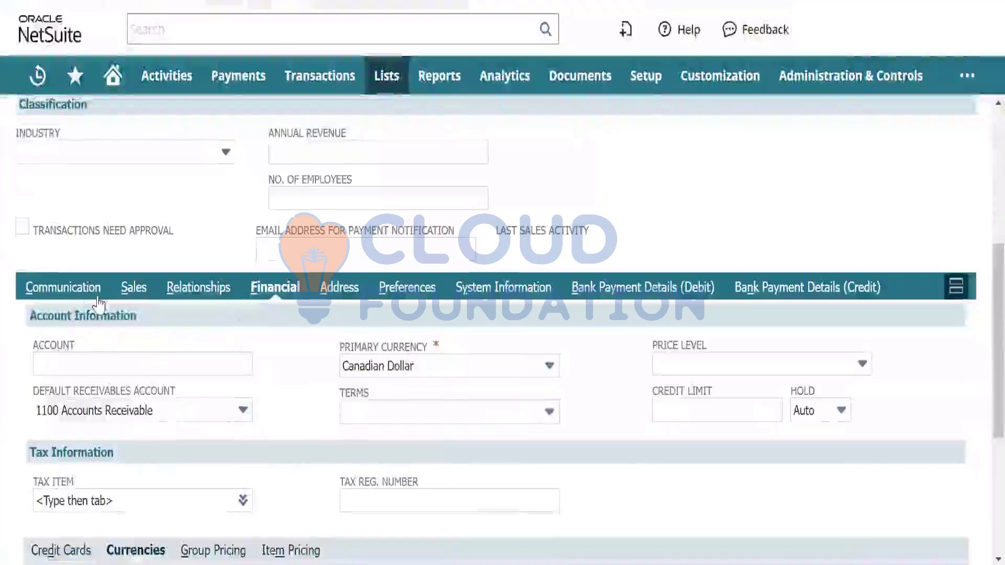
pyautogui.click(129, 288)
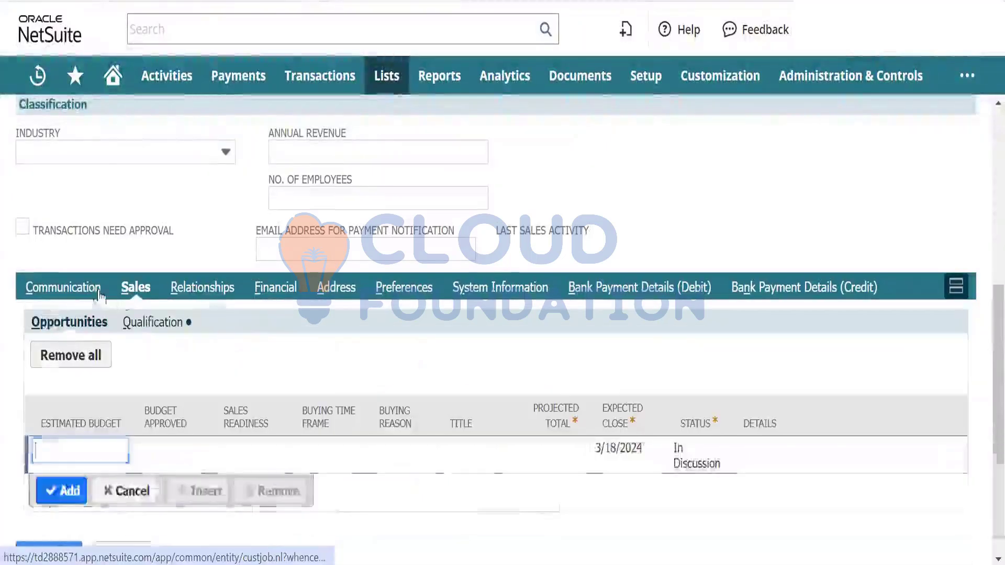
pyautogui.click(64, 290)
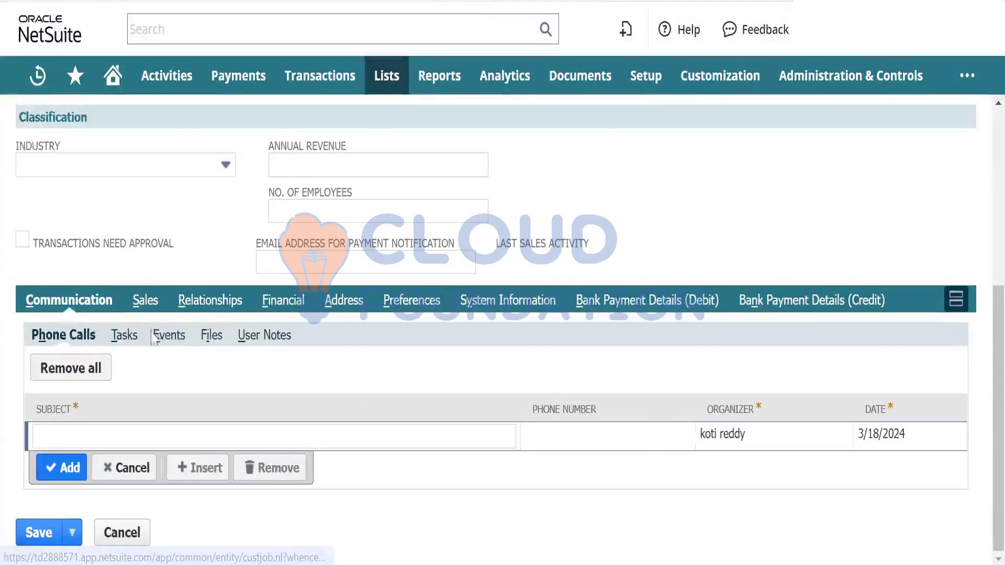
pyautogui.scroll(5, 181, 333)
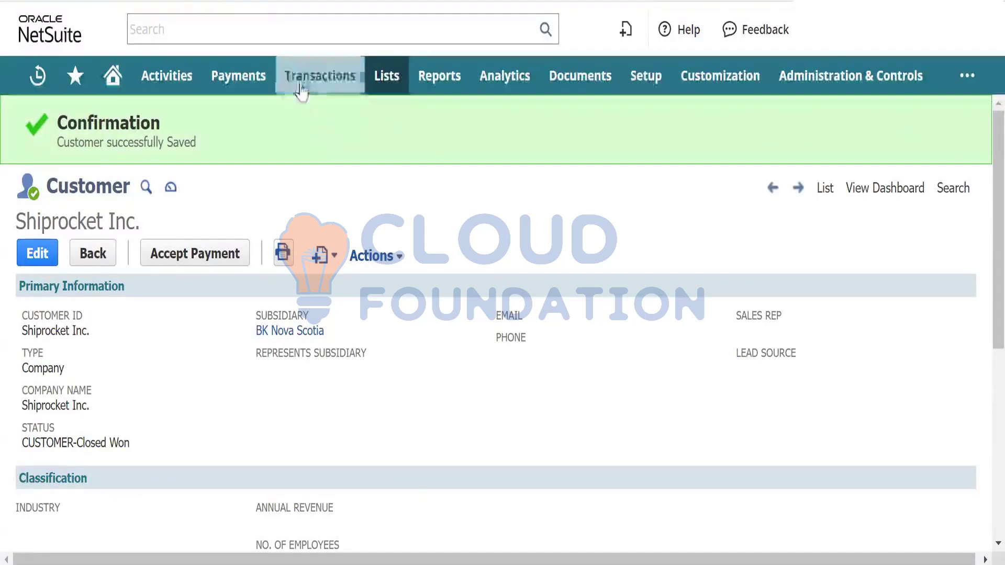
# Create a new sales order and choose Shiprocket Inc. as its customer.
pyautogui.moveTo(303, 86)
pyautogui.moveTo(314, 269)
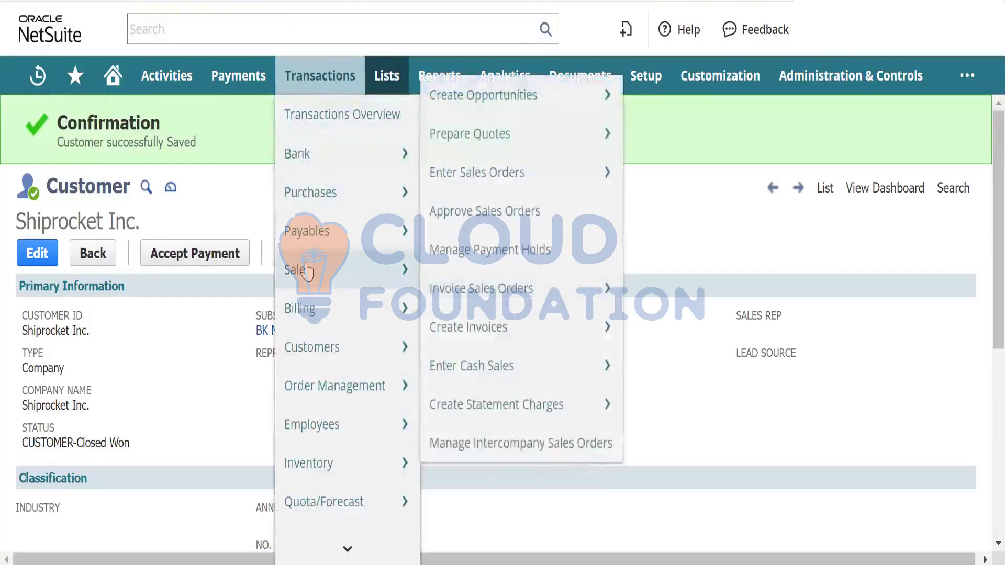
pyautogui.moveTo(433, 275)
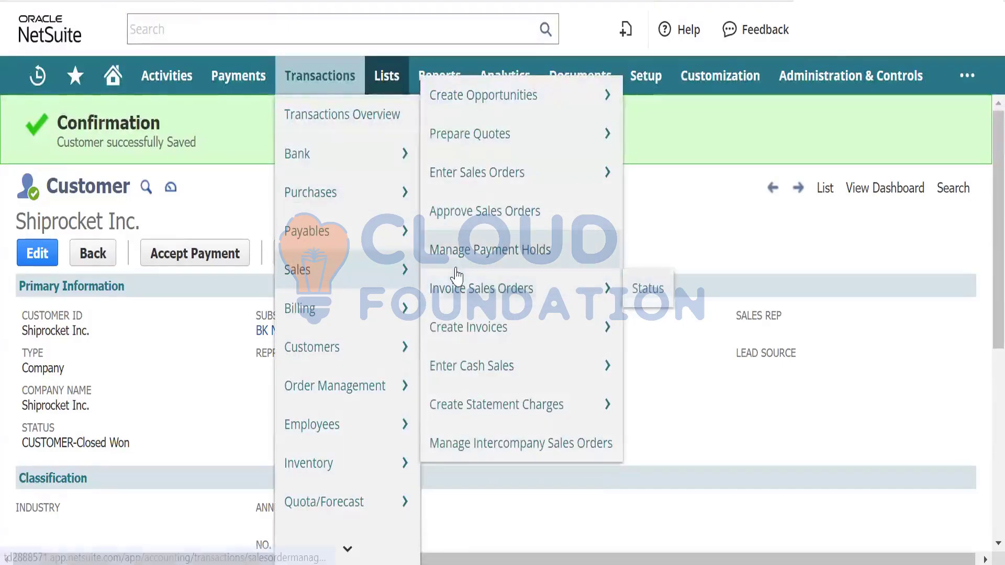
pyautogui.moveTo(518, 175)
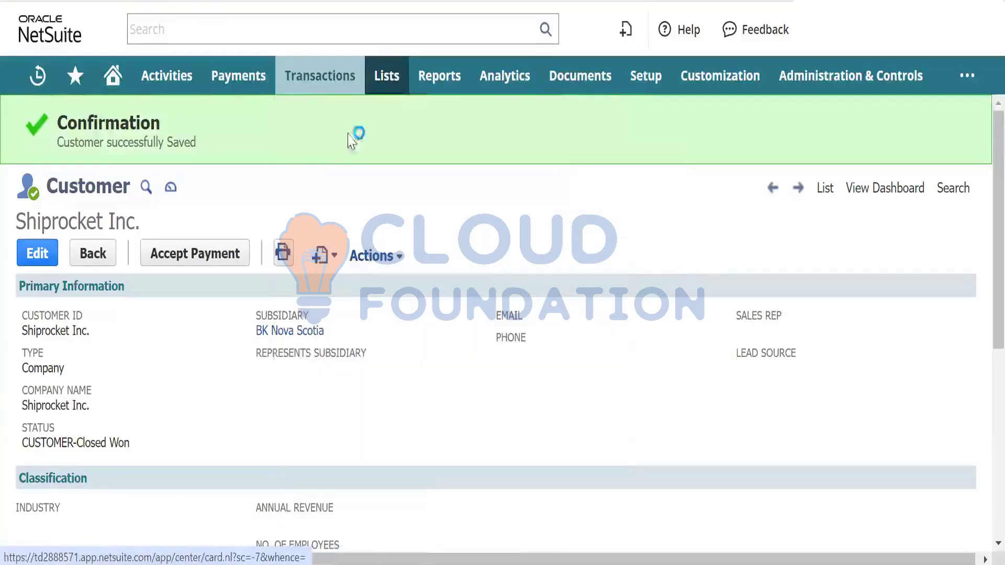
pyautogui.moveTo(345, 157)
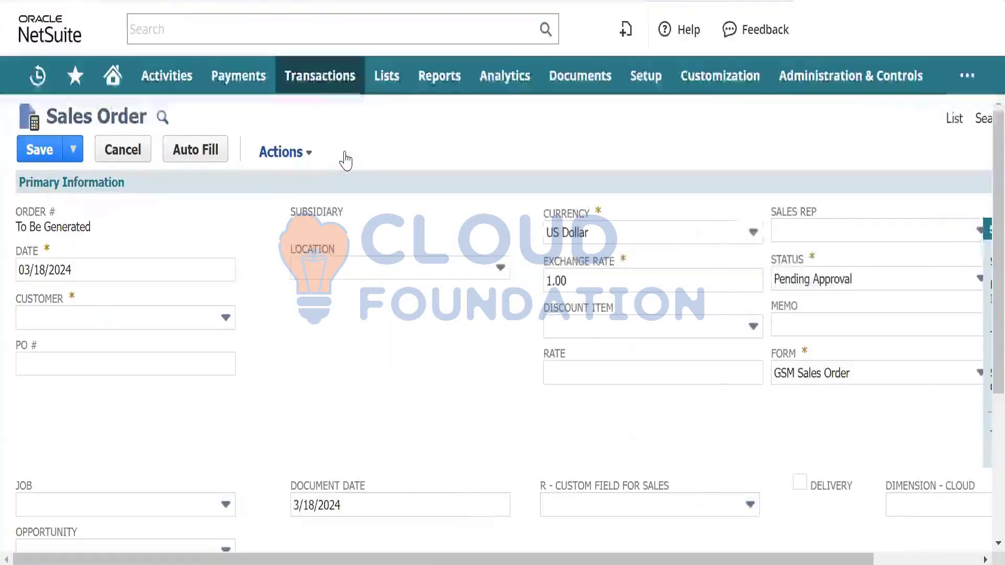
pyautogui.scroll(-1, 424, 283)
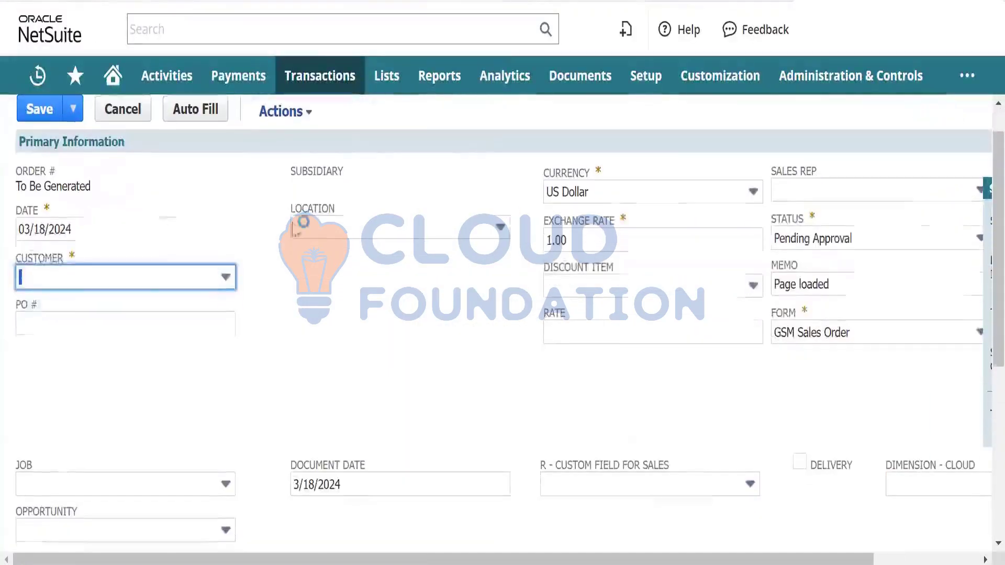
pyautogui.click(217, 279)
pyautogui.write('s')
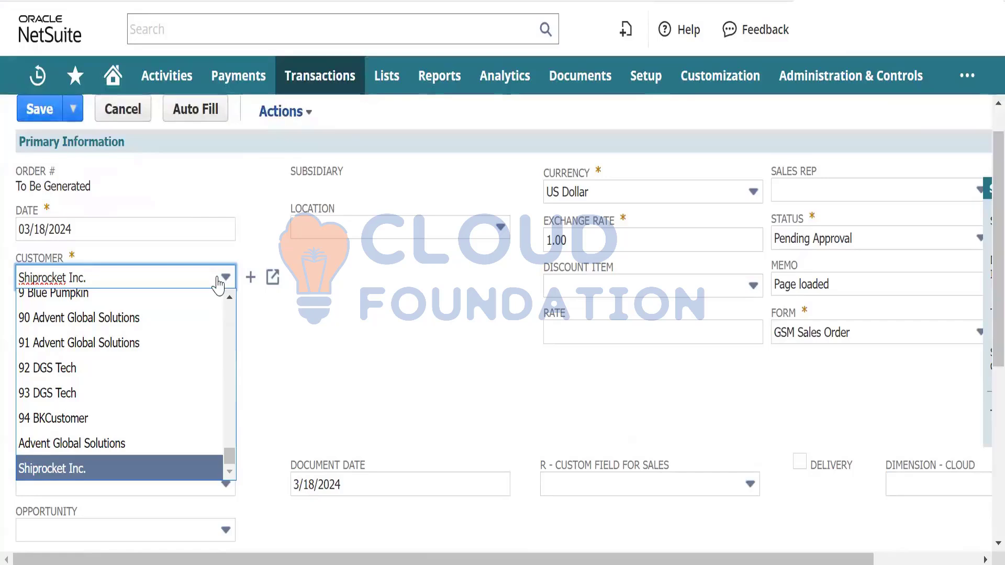
pyautogui.press('Tab')
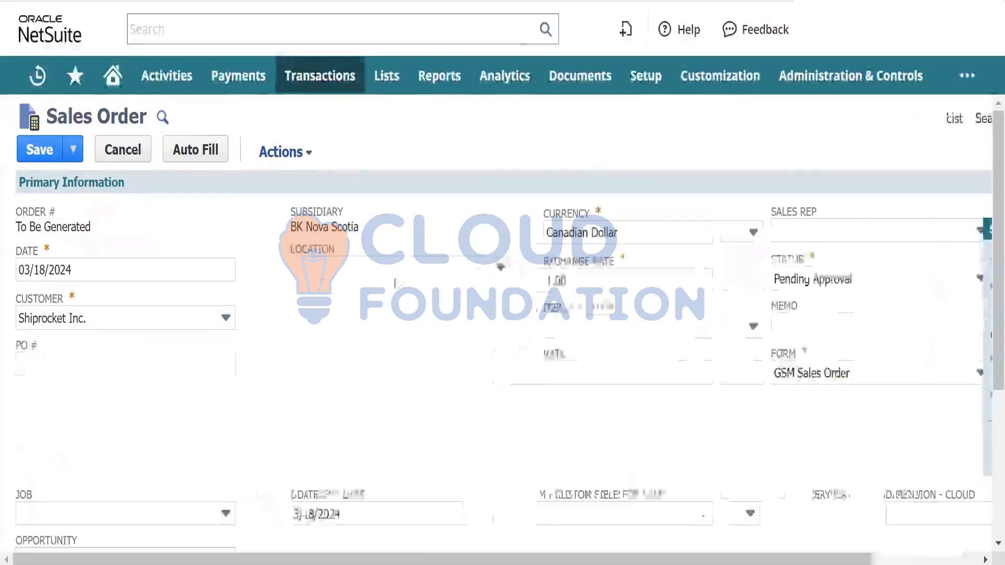
# Set the sales order's location to BK Nova Scotia, currency to US Dollar and status to Pending Fulfillment.
pyautogui.click(397, 267)
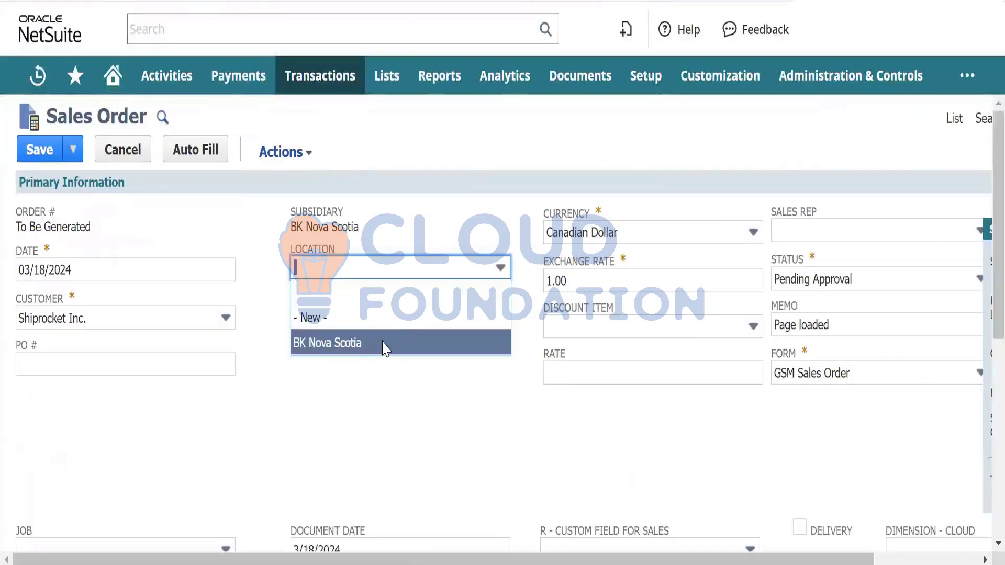
pyautogui.click(387, 344)
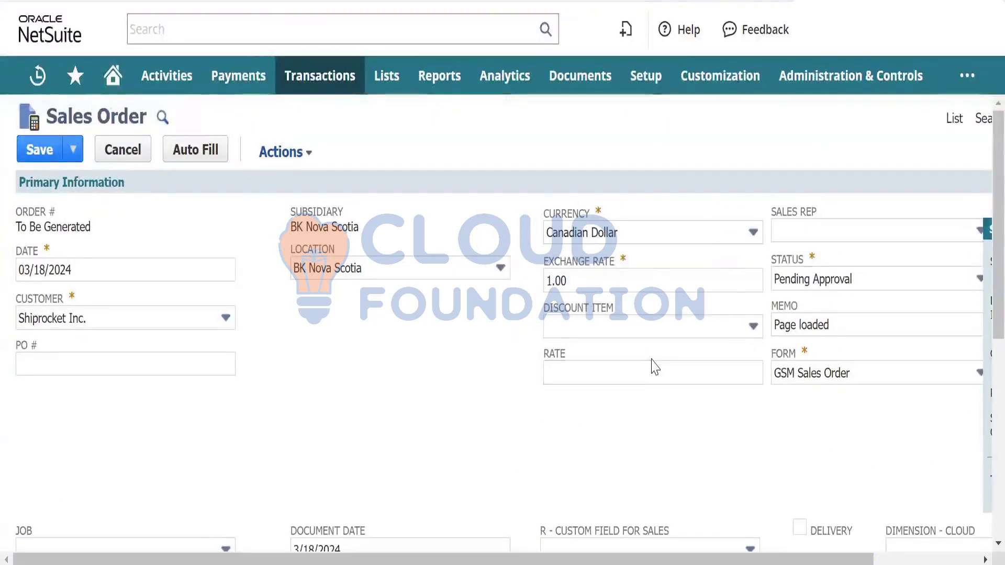
pyautogui.click(694, 233)
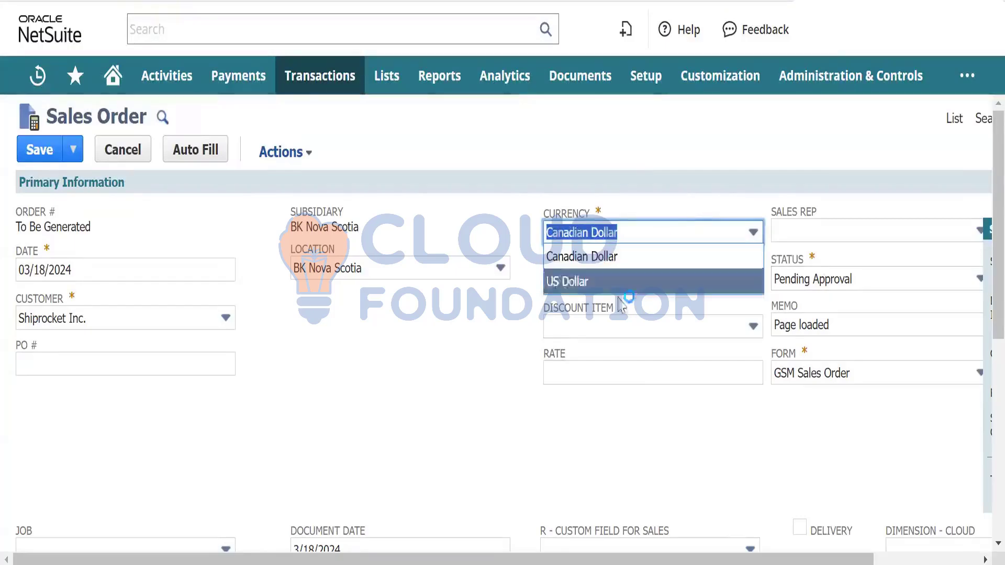
pyautogui.click(599, 285)
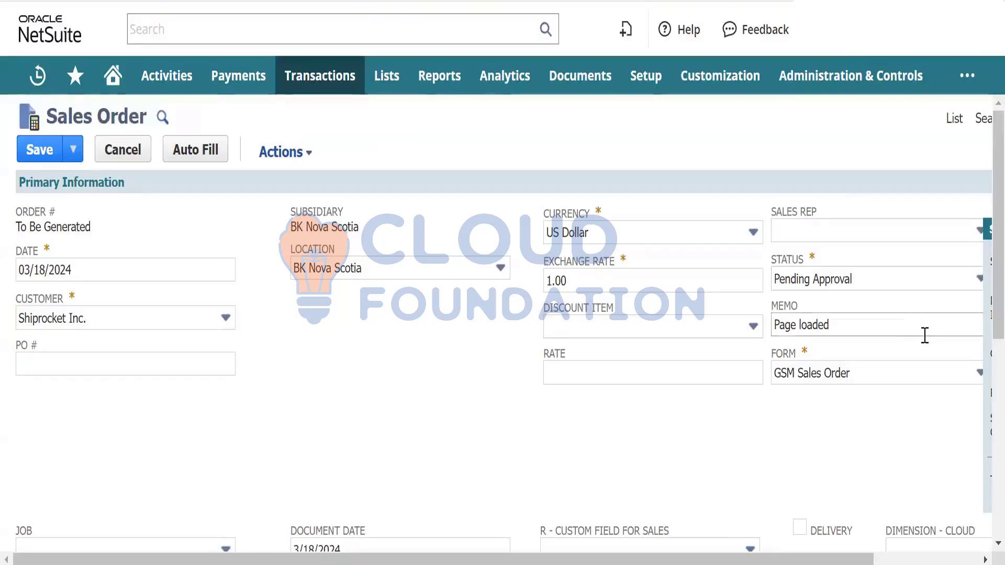
pyautogui.click(904, 279)
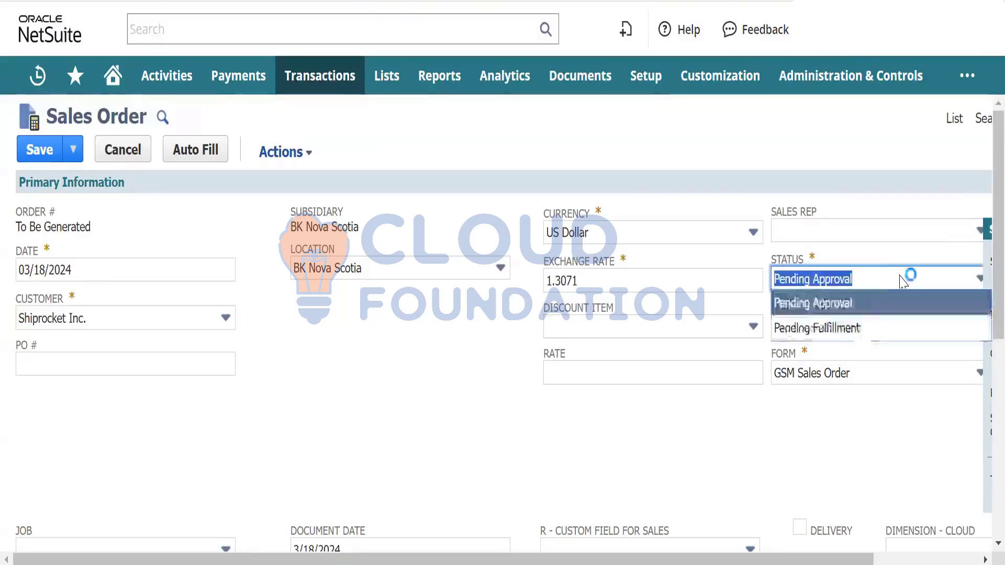
pyautogui.click(859, 330)
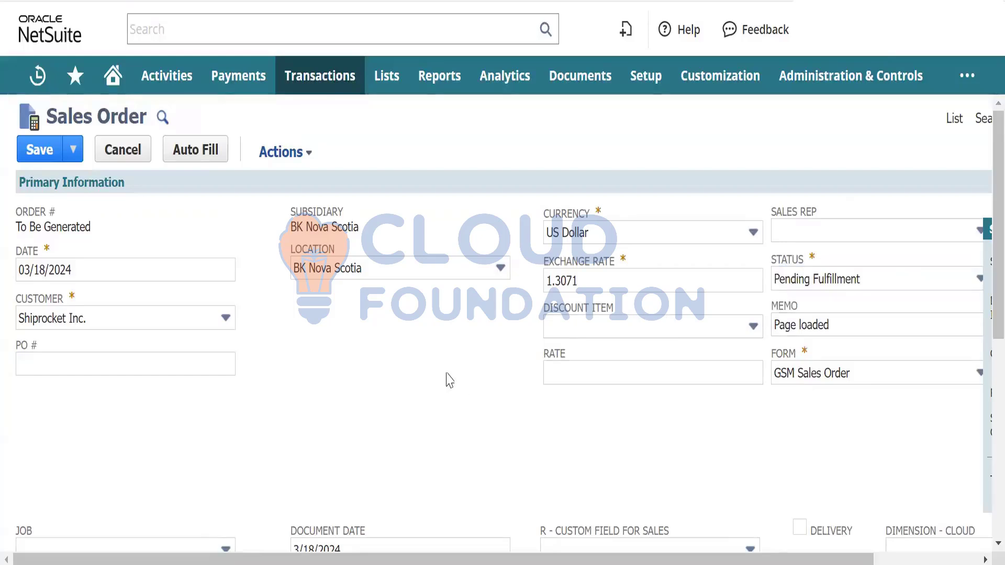
# Choose Sale Item 01 Subscription Services as the item on the sales order's first line.
pyautogui.scroll(-2, 451, 381)
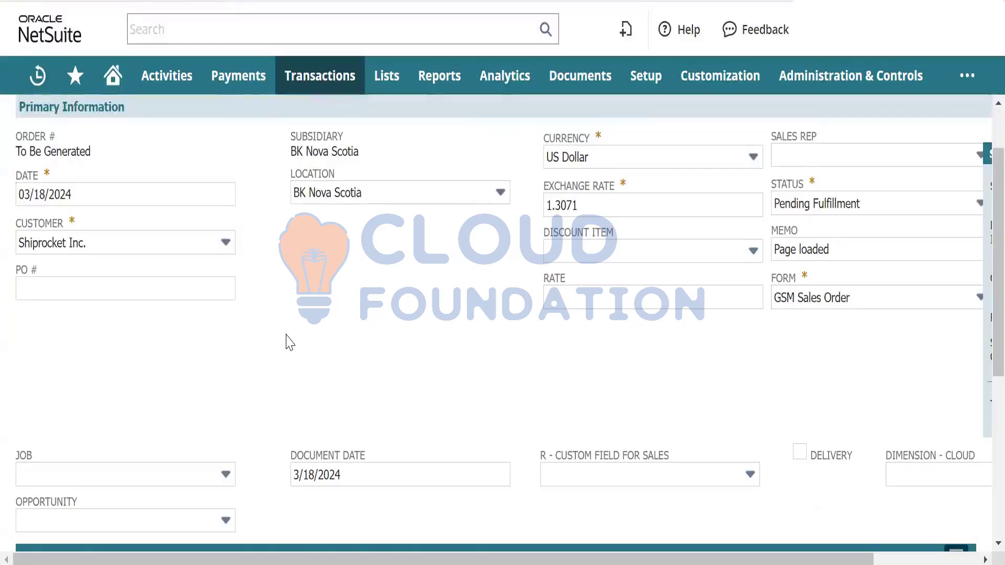
pyautogui.scroll(-8, 287, 342)
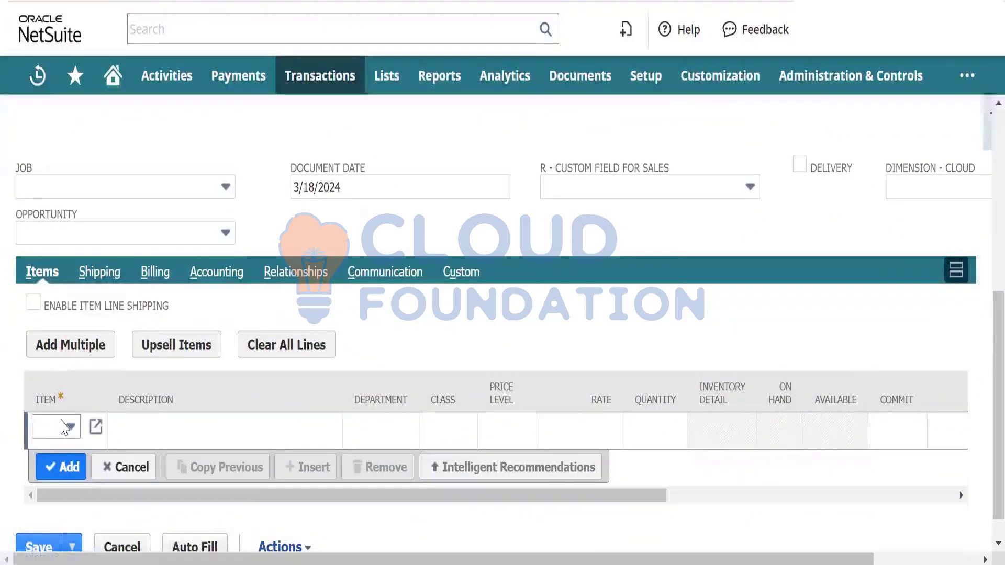
pyautogui.click(65, 426)
pyautogui.click(167, 128)
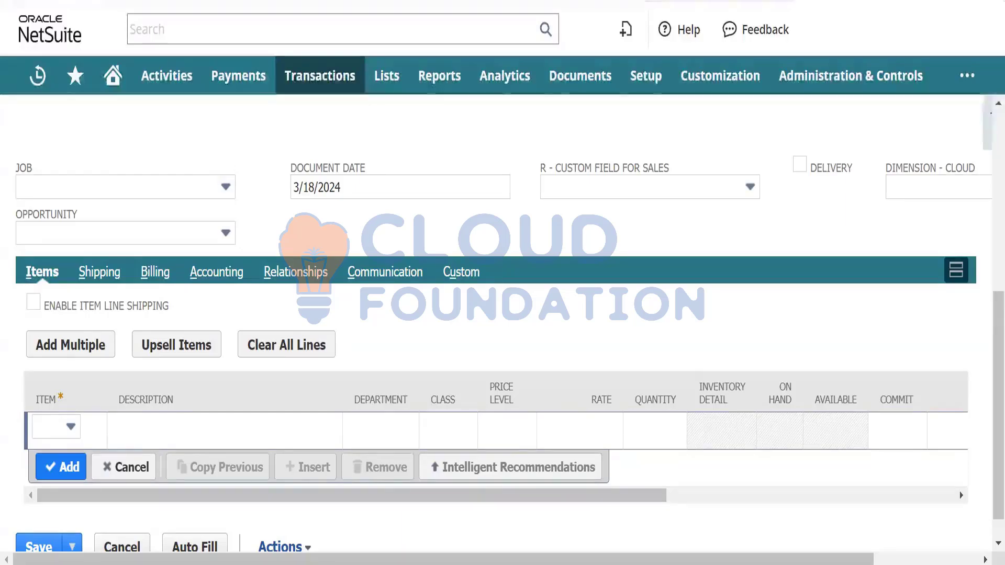
pyautogui.moveTo(569, 85)
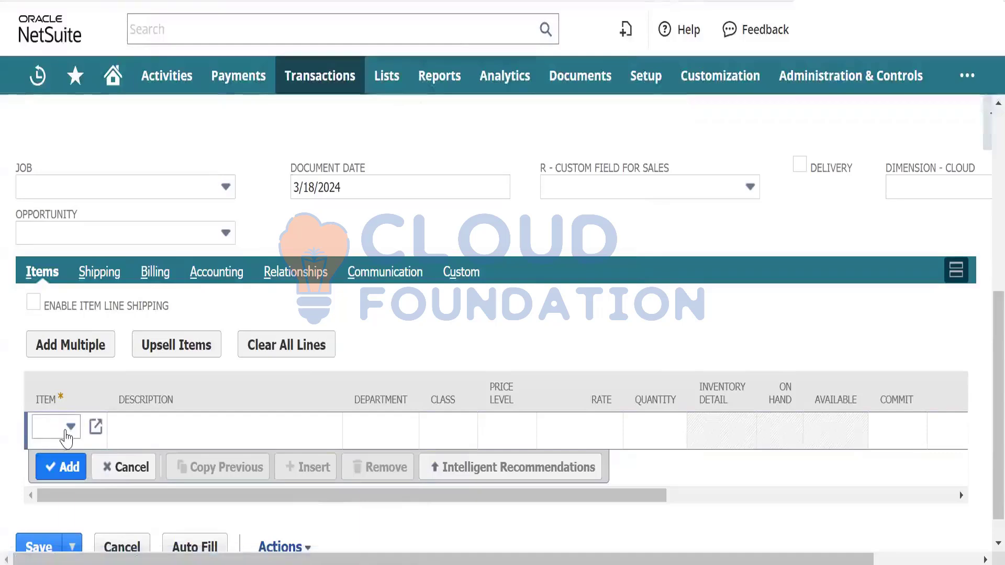
pyautogui.click(67, 431)
pyautogui.write('Sale I')
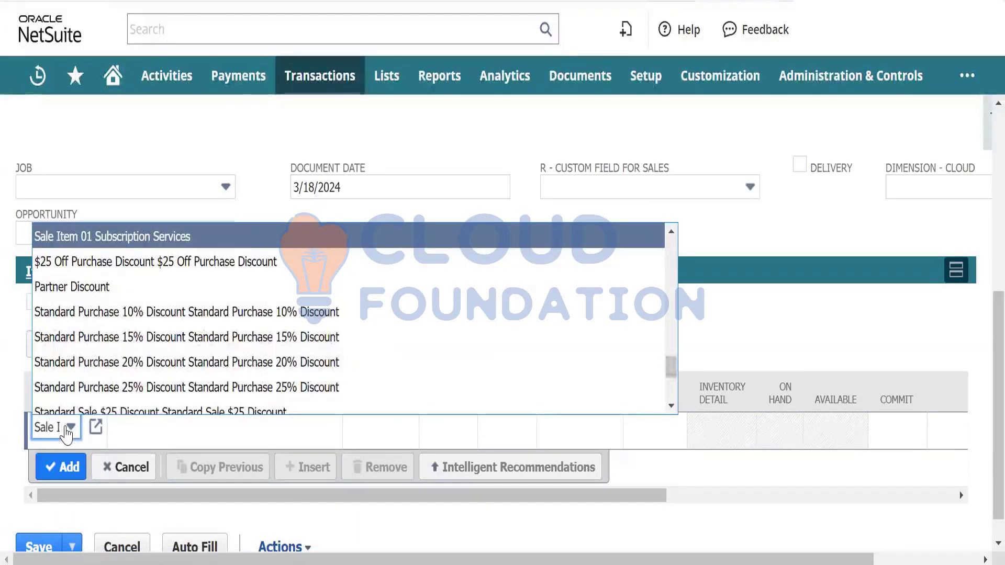
pyautogui.press('Tab')
pyautogui.press('Tab')
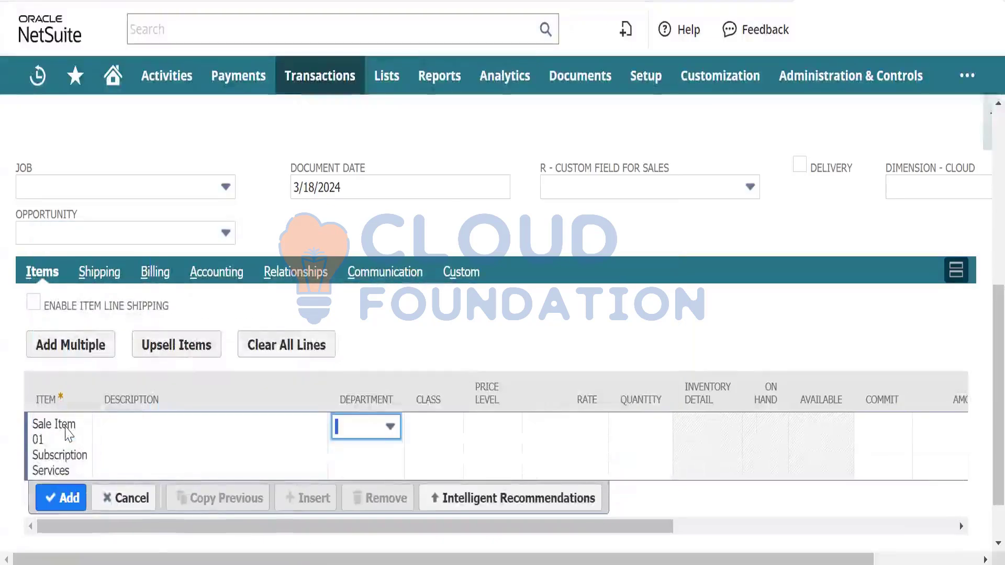
pyautogui.press('Tab')
pyautogui.press('Tab')
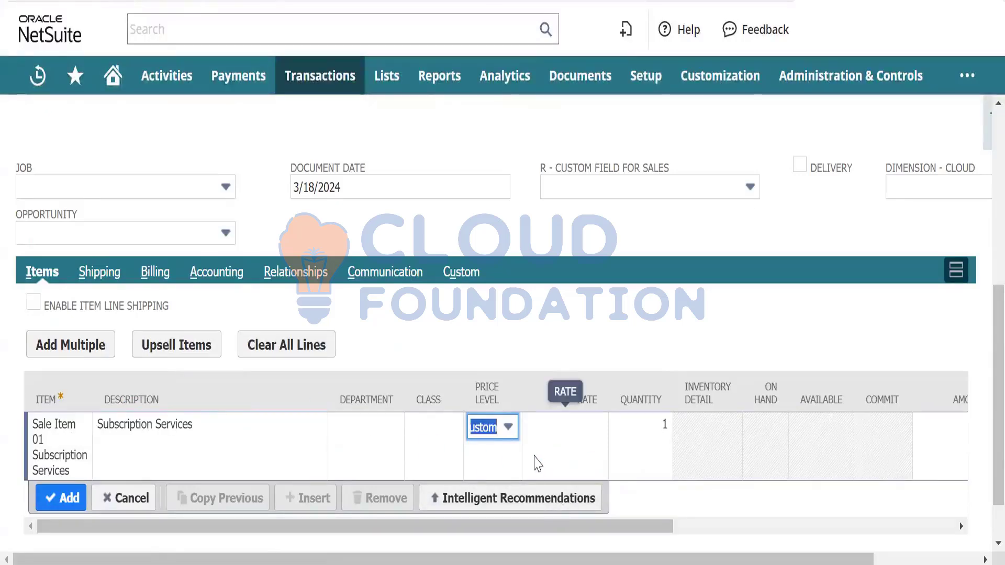
# Set the rate of the Sale Item 01 line to 1000.
pyautogui.click(537, 463)
pyautogui.write('1000')
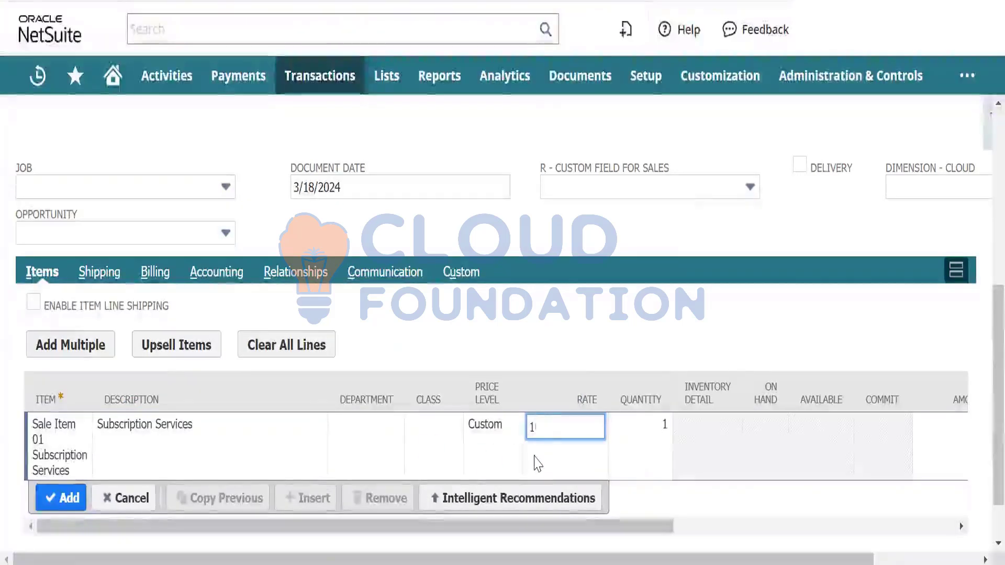
pyautogui.press('Tab')
pyautogui.press('Tab')
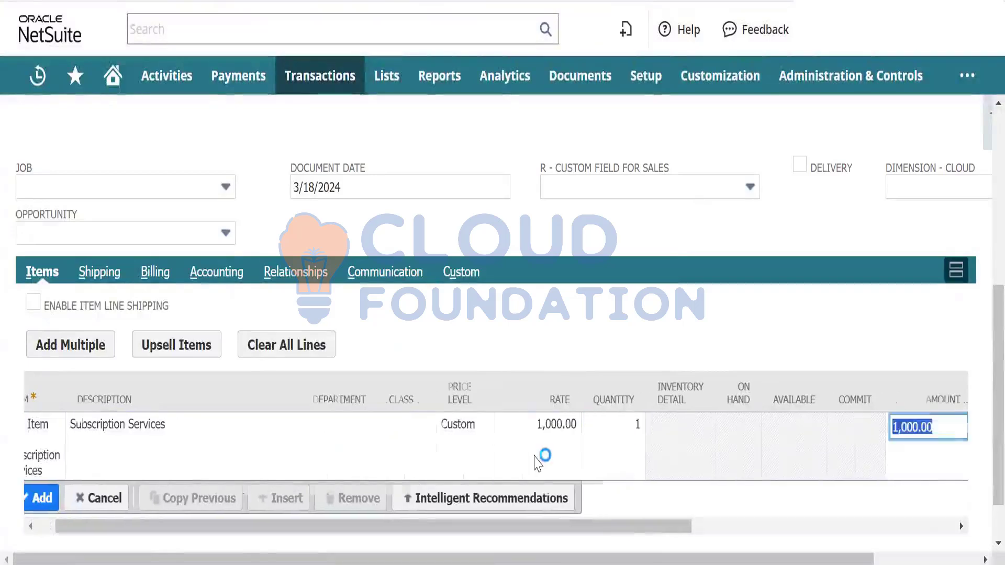
pyautogui.press('Tab')
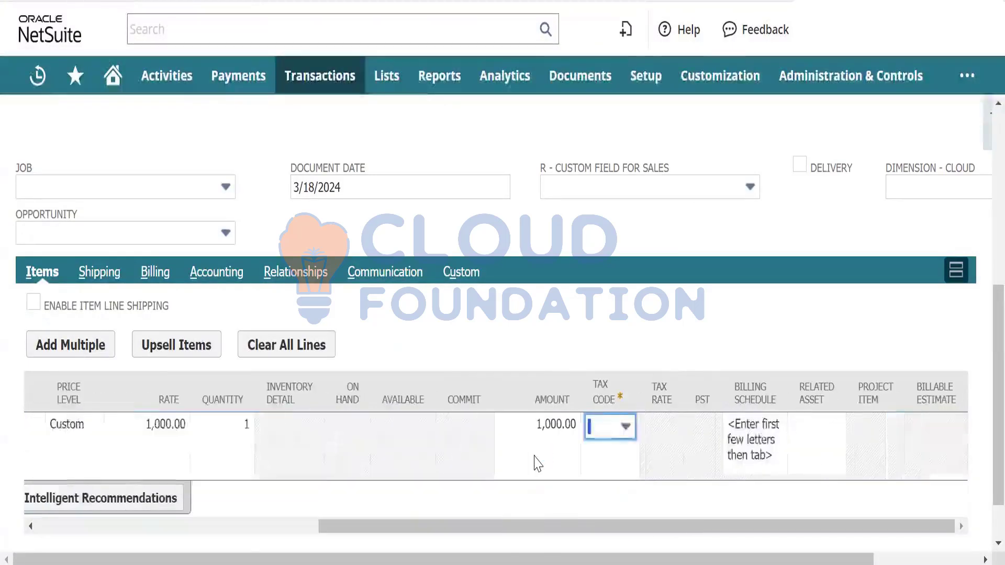
# Set the line's tax code to CA-PST-NS and add the line to the sales order.
pyautogui.click(608, 423)
pyautogui.click(606, 501)
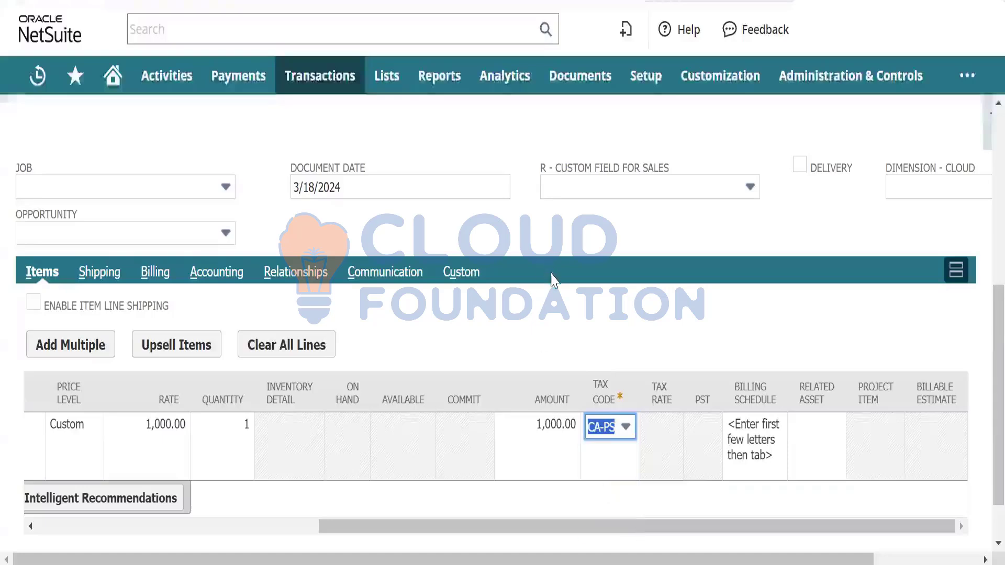
pyautogui.press('Tab')
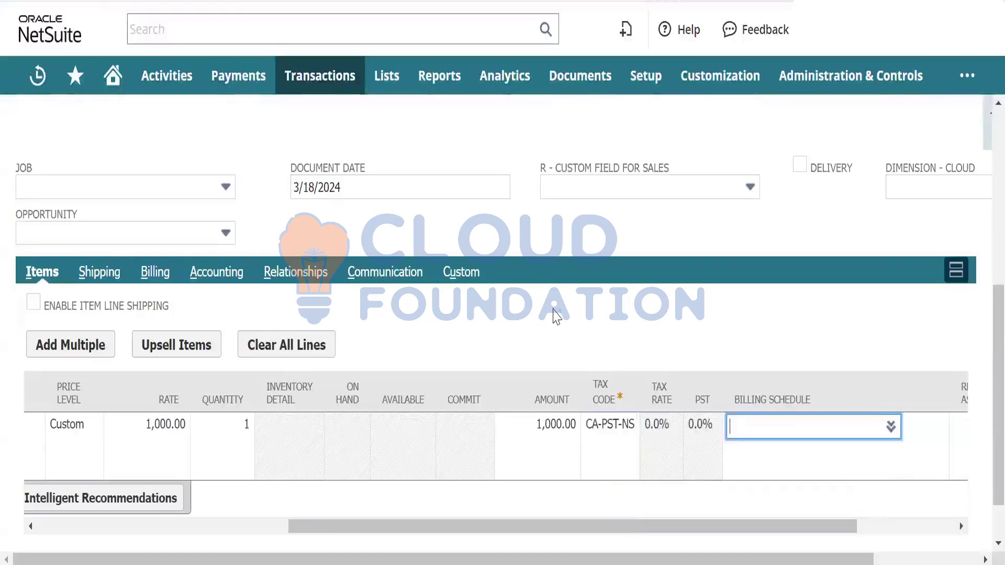
pyautogui.hscroll(3, 767, 355)
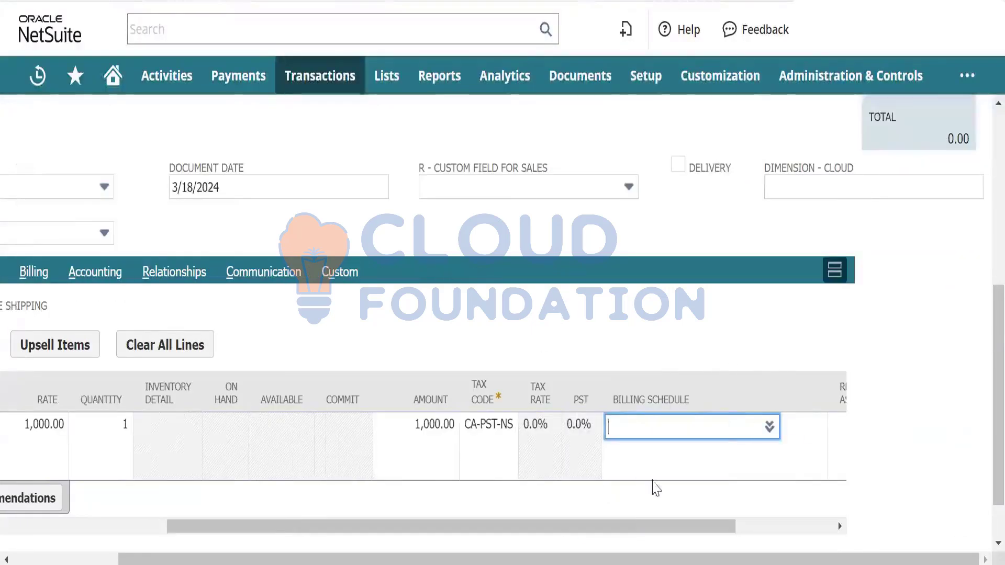
pyautogui.moveTo(679, 530); pyautogui.dragTo(128, 544)
pyautogui.hscroll(-3, 142, 419)
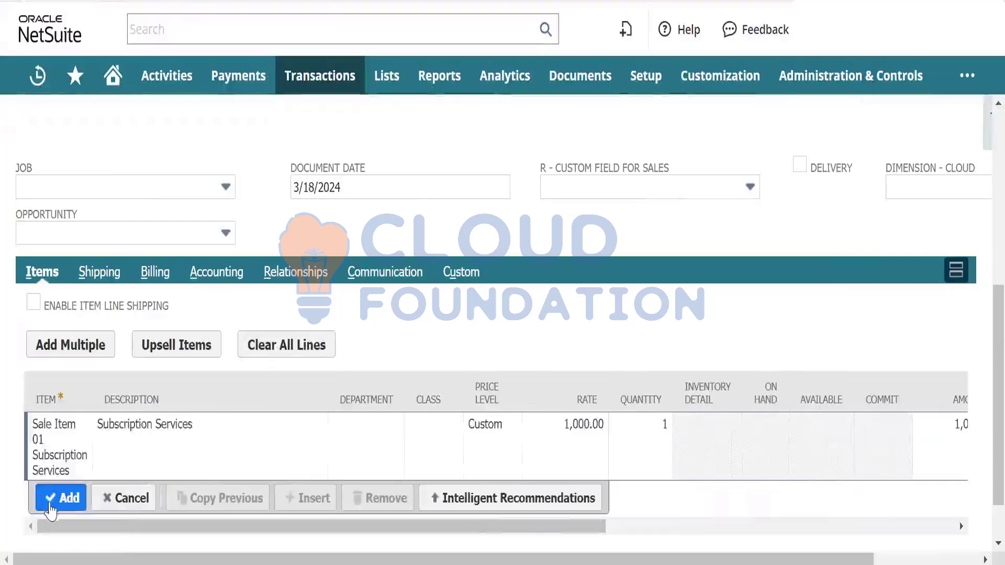
pyautogui.click(56, 495)
# Save the sales order and look over its primary information, summary and item line.
pyautogui.scroll(-2, 157, 445)
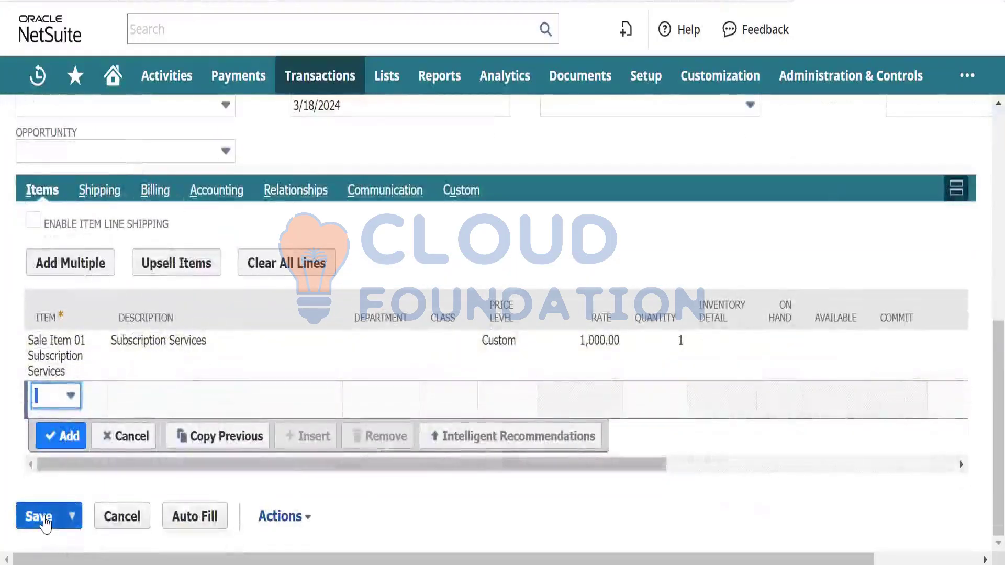
pyautogui.click(45, 524)
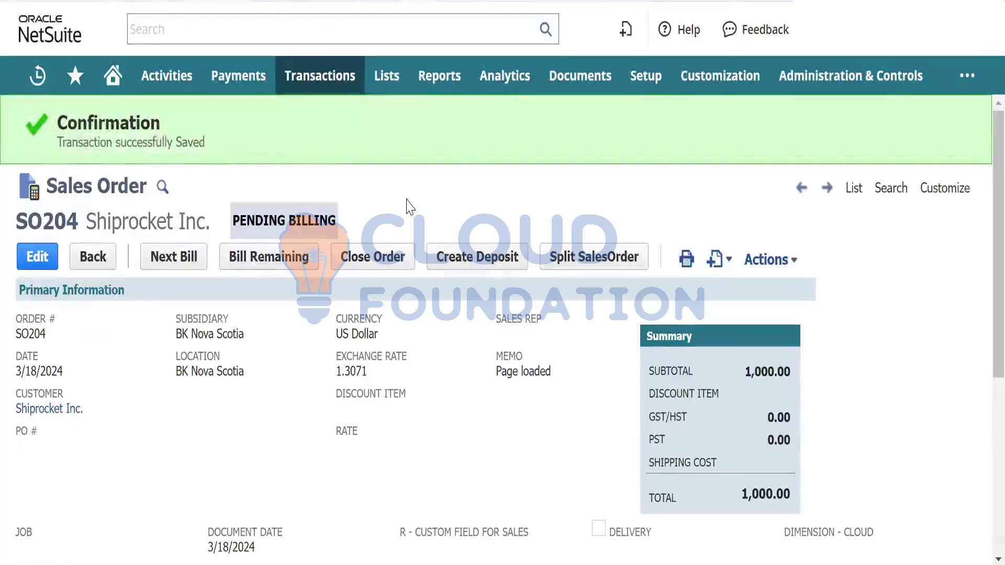
pyautogui.scroll(-1, 410, 208)
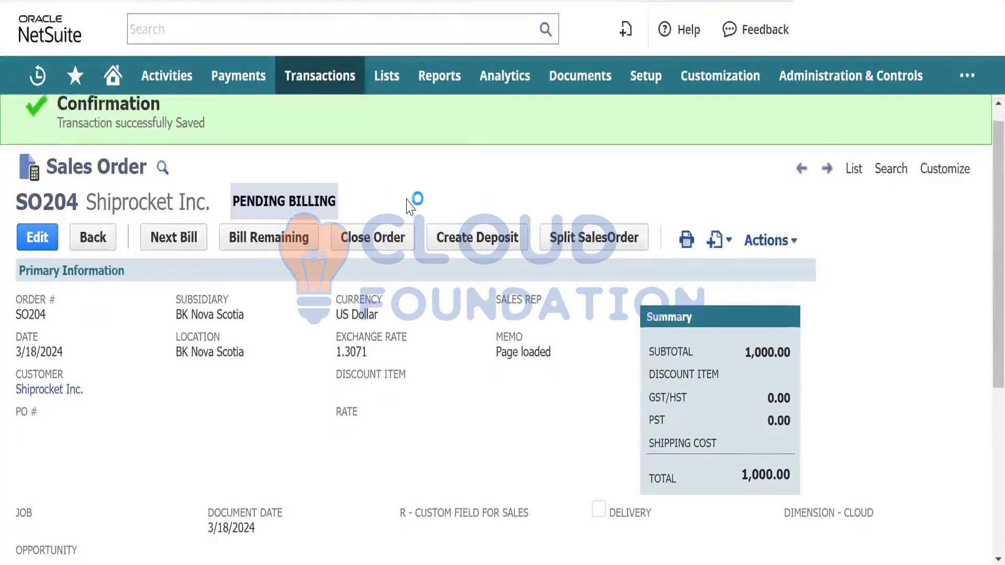
pyautogui.scroll(-1, 413, 199)
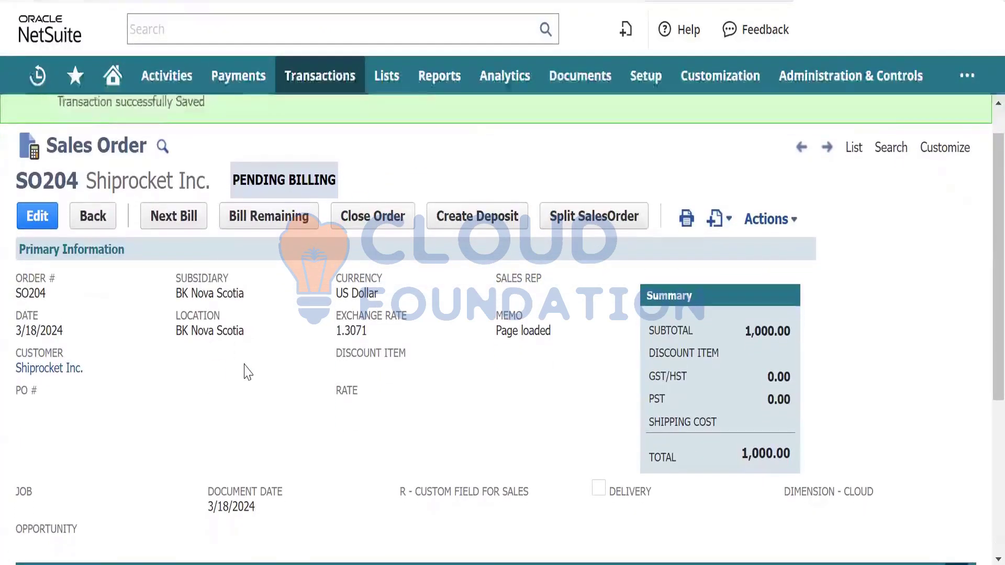
pyautogui.scroll(-3, 247, 372)
pyautogui.scroll(3, 247, 372)
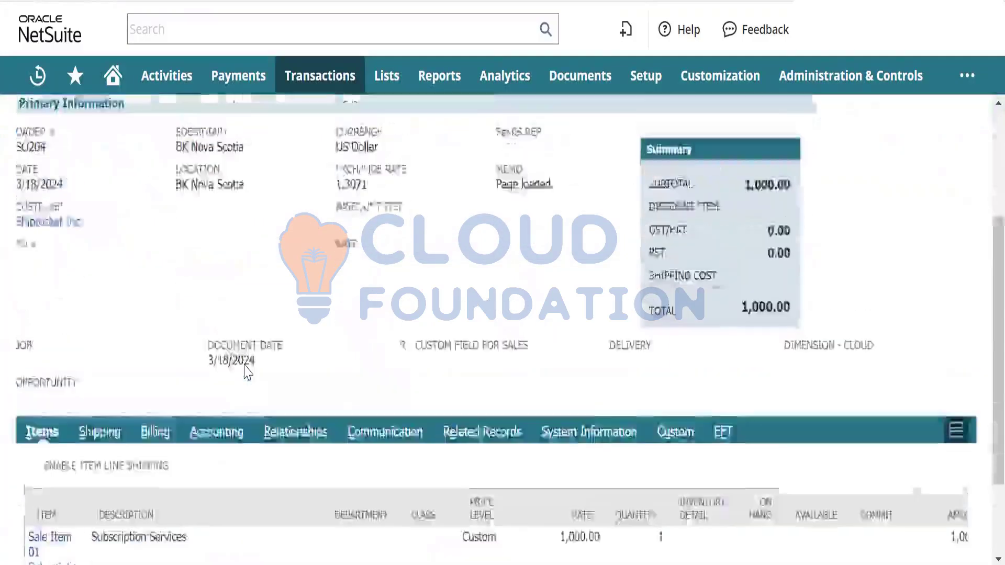
pyautogui.scroll(-2, 159, 359)
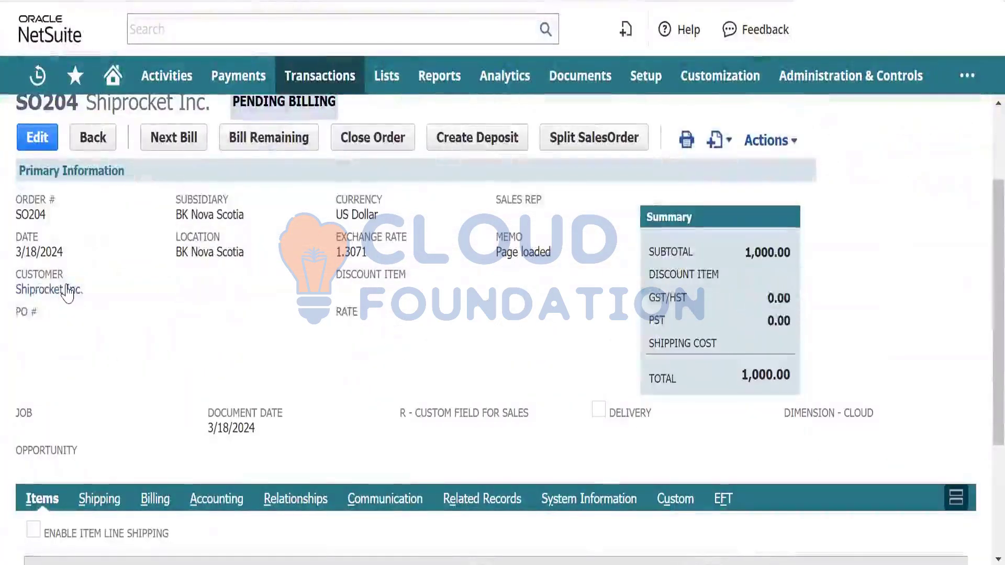
# Open the Shiprocket Inc. customer record from the sales order in a separate browser tab and switch to it.
pyautogui.rightClick(68, 291)
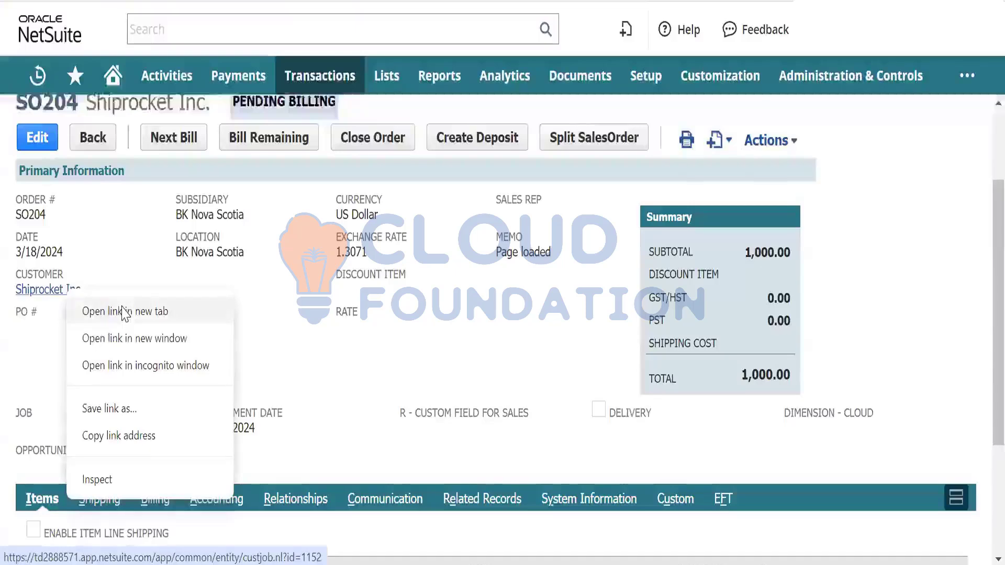
pyautogui.click(124, 312)
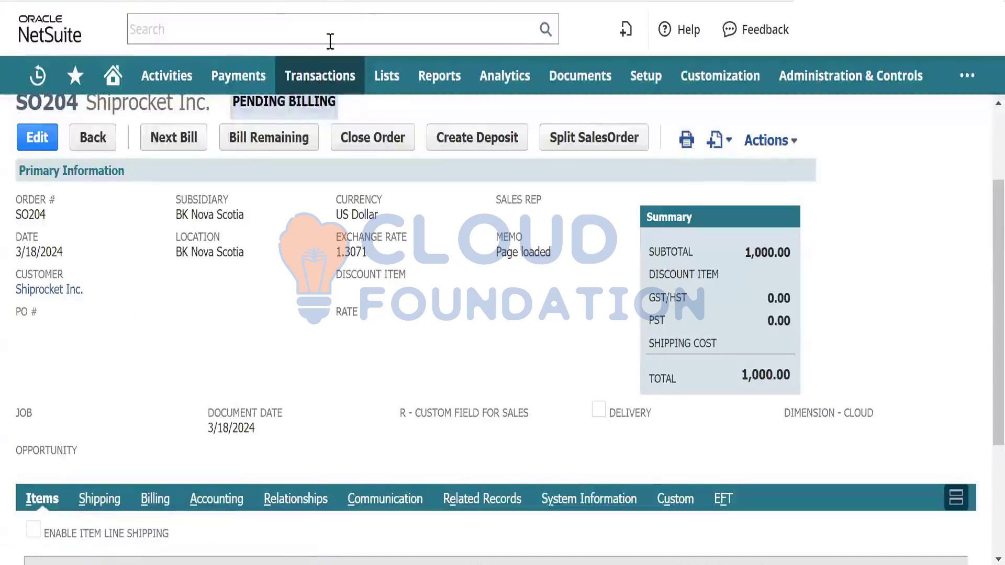
pyautogui.scroll(-3, 328, 346)
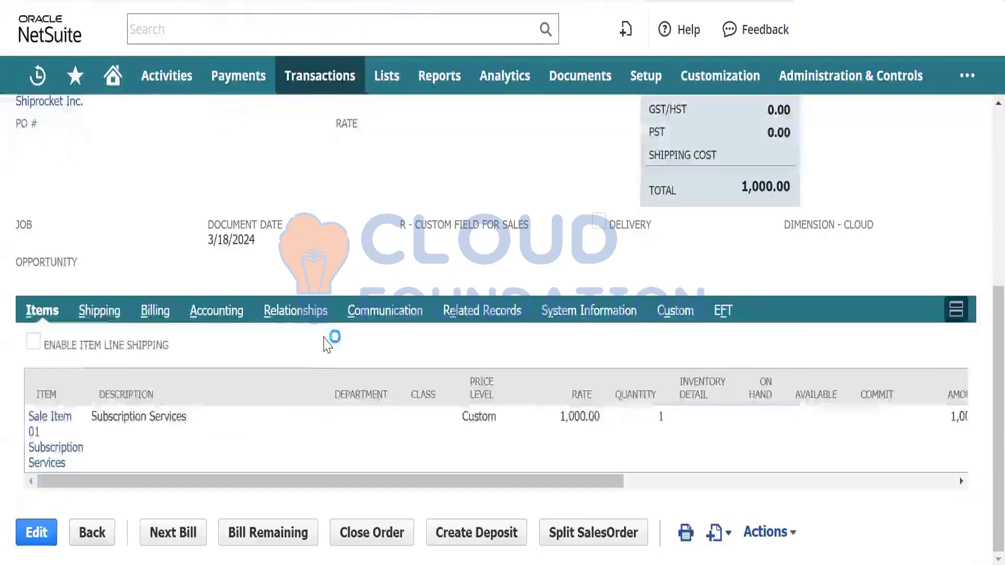
pyautogui.scroll(4, 328, 345)
pyautogui.scroll(1, 335, 340)
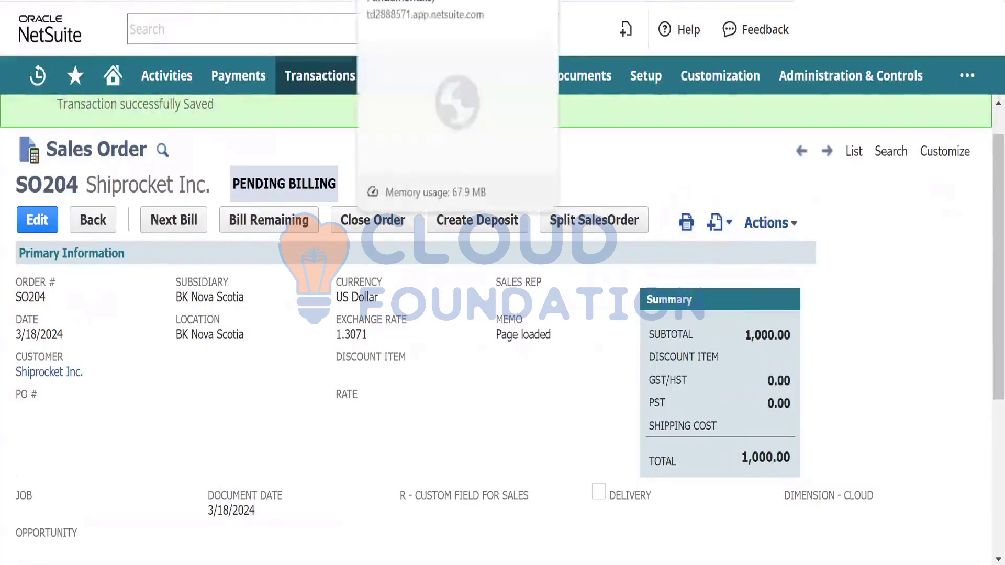
pyautogui.click(379, 1)
# Examine the customer's sales transactions, comparing the sales order's amount with its foreign currency amount.
pyautogui.scroll(-5, 167, 345)
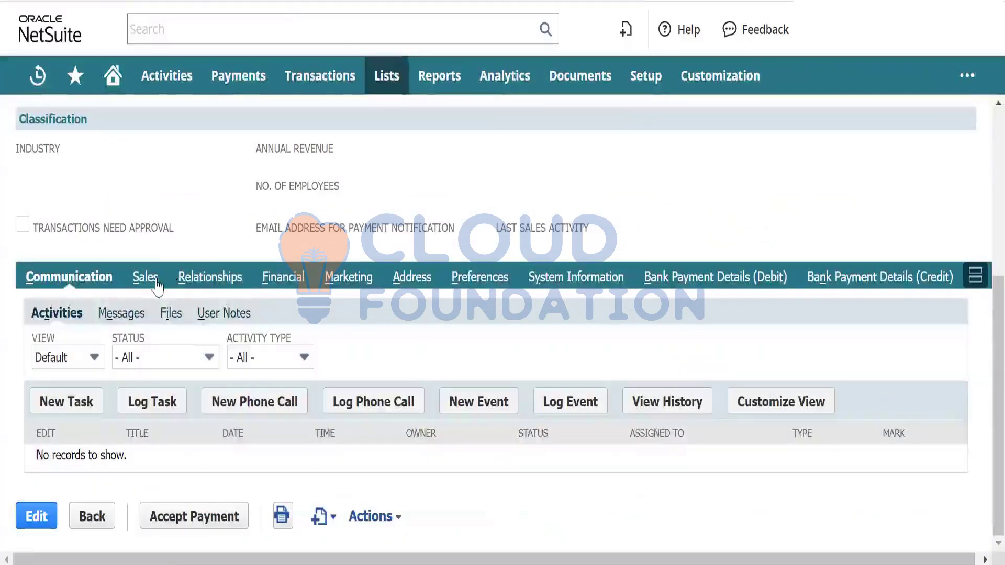
pyautogui.click(152, 280)
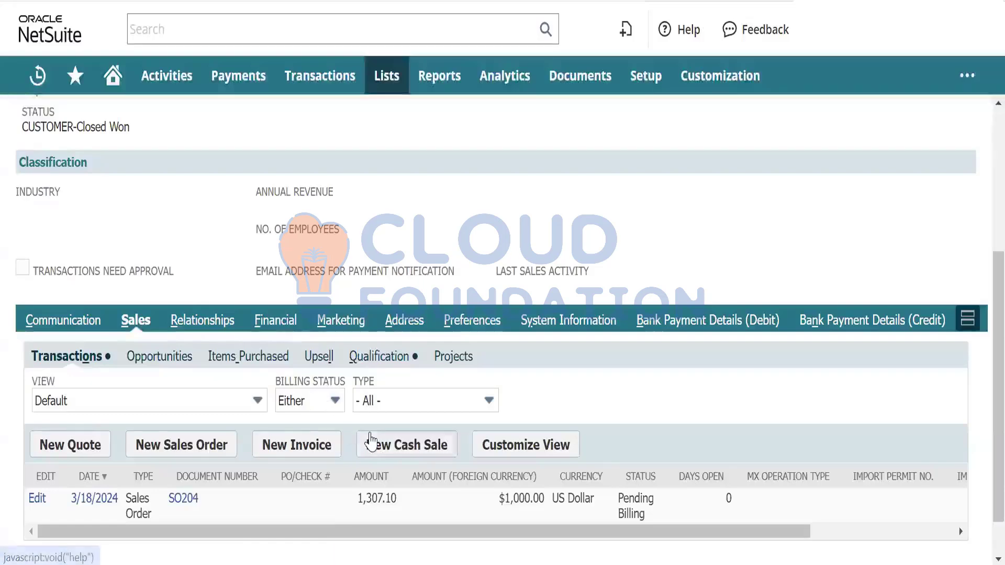
pyautogui.scroll(-1, 370, 441)
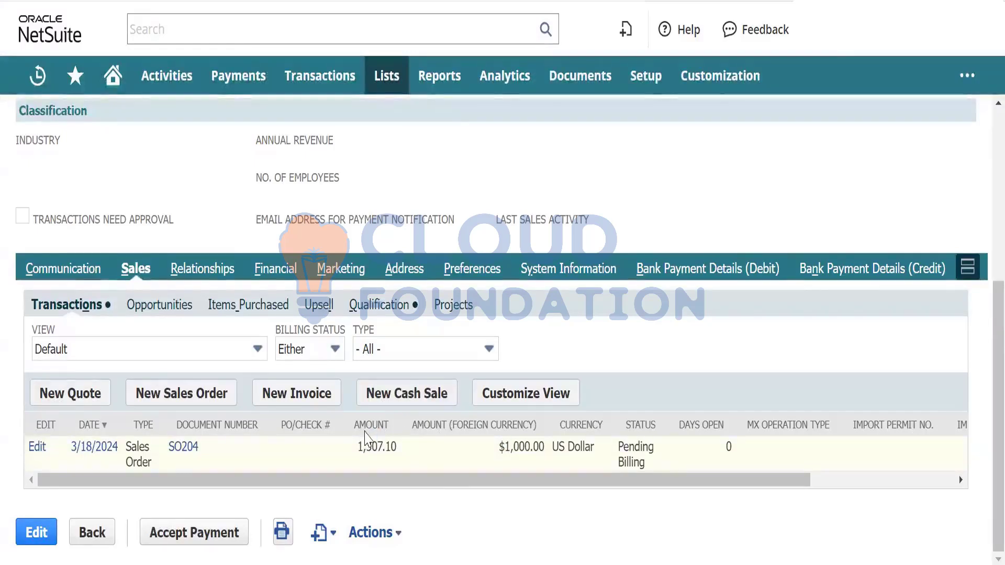
# Review the customer's financial details, including account, tax and balance information, and check the communication activities.
pyautogui.click(280, 270)
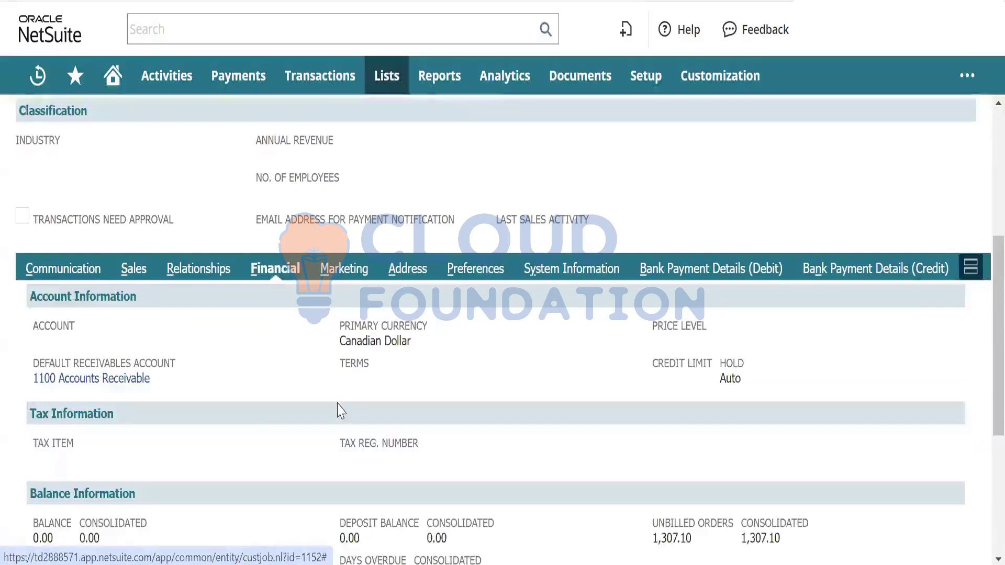
pyautogui.scroll(-4, 336, 410)
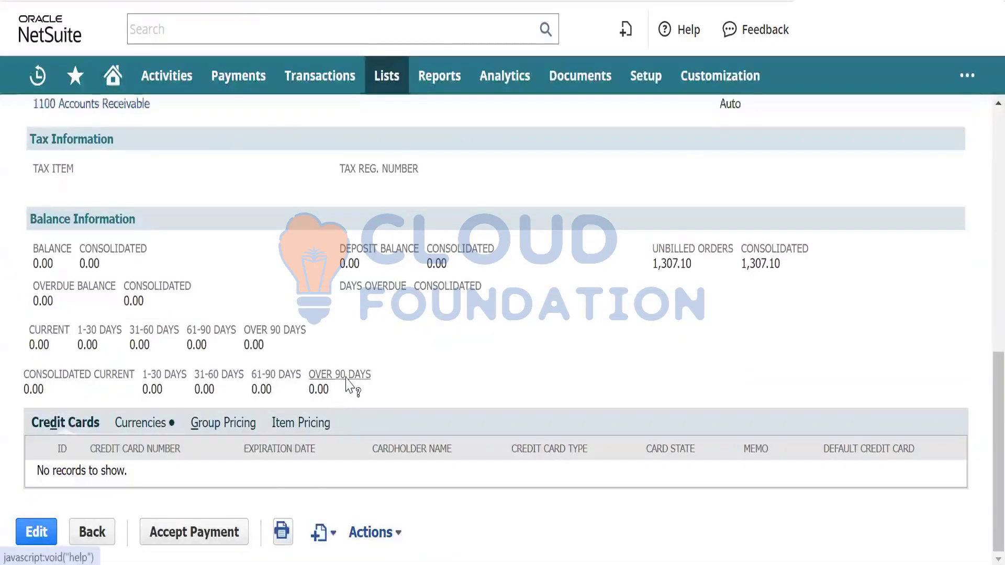
pyautogui.scroll(4, 343, 387)
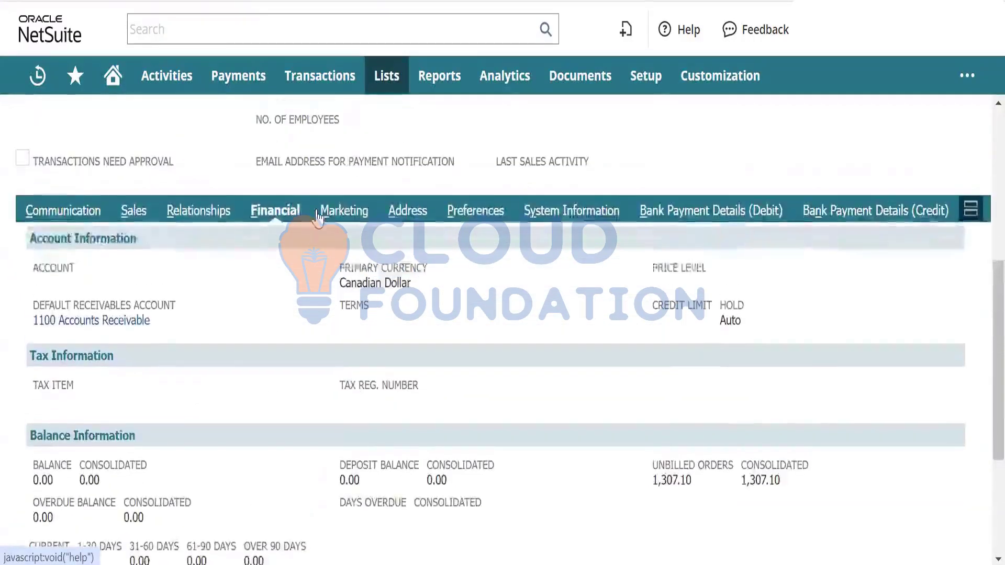
pyautogui.click(77, 212)
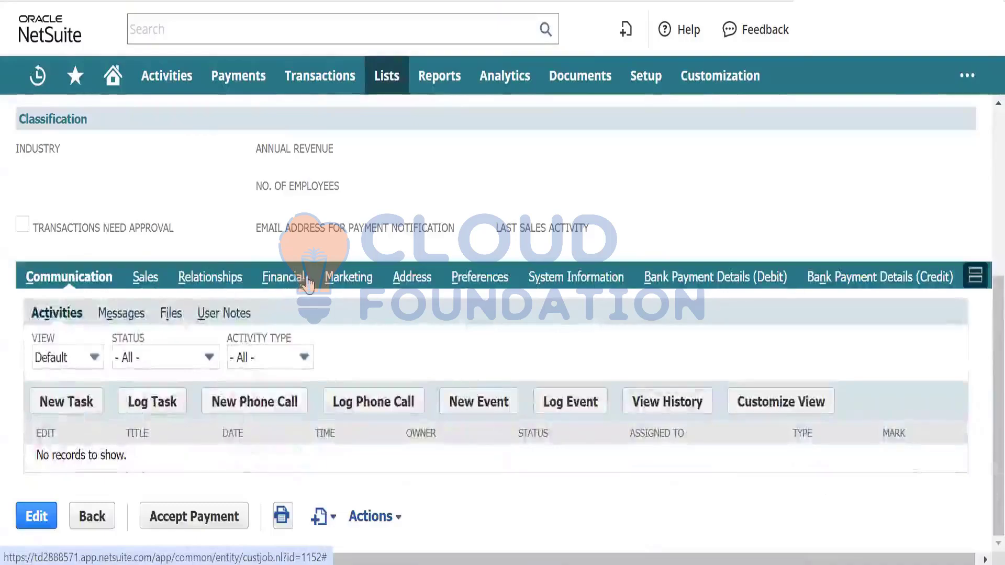
pyautogui.click(296, 281)
pyautogui.scroll(-5, 310, 466)
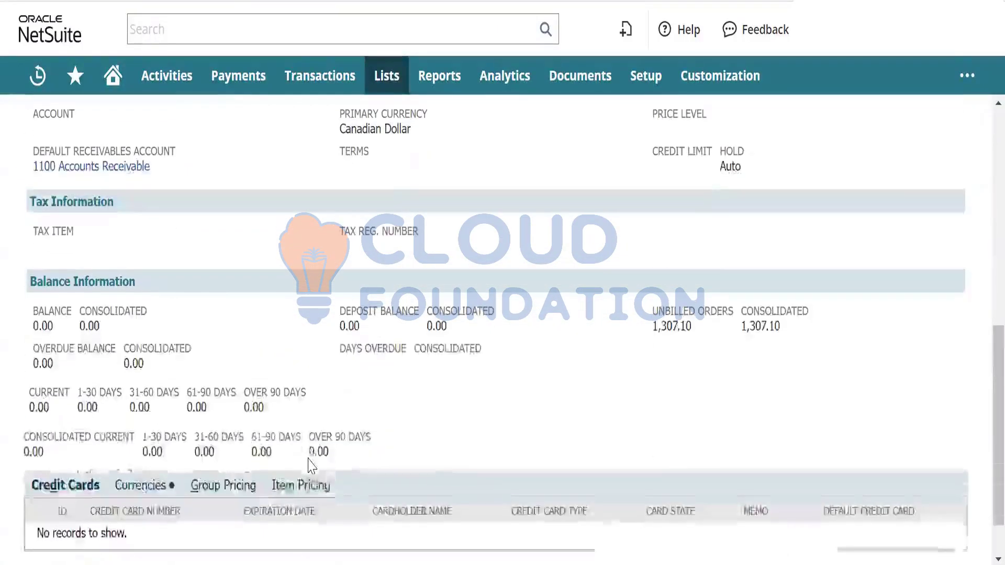
pyautogui.scroll(4, 316, 469)
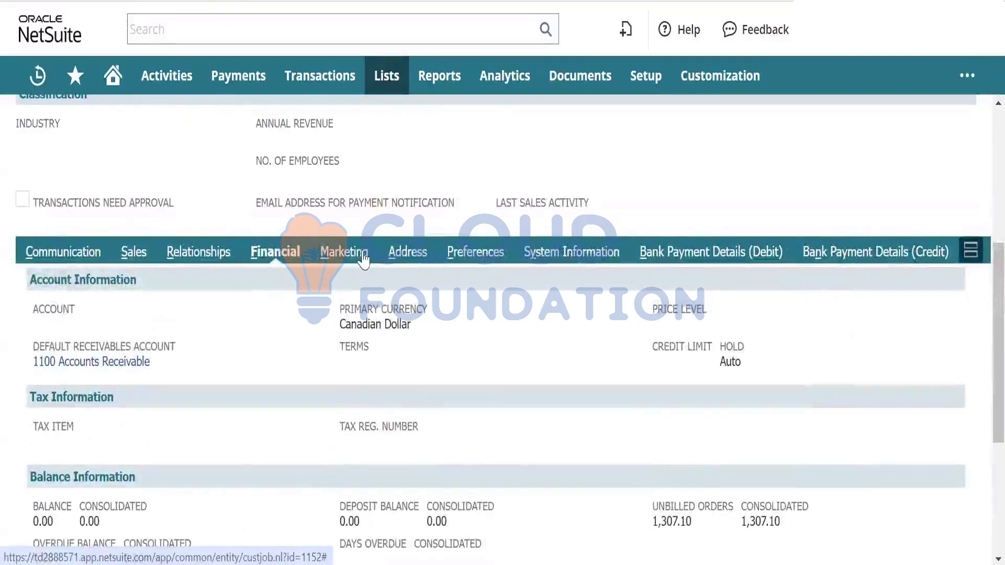
# Look over the customer's marketing details and primary information.
pyautogui.click(343, 253)
pyautogui.scroll(4, 236, 346)
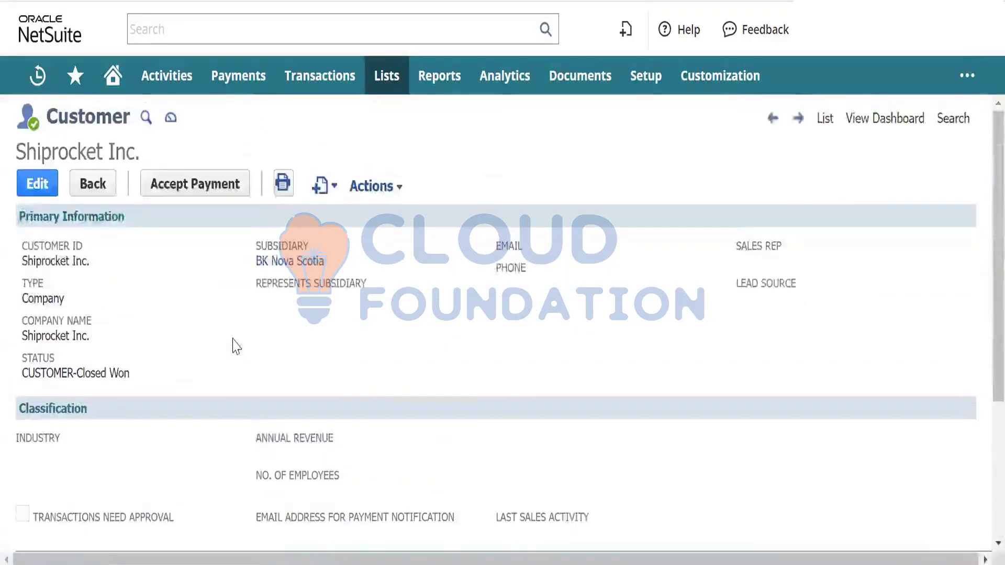
pyautogui.scroll(-4, 236, 346)
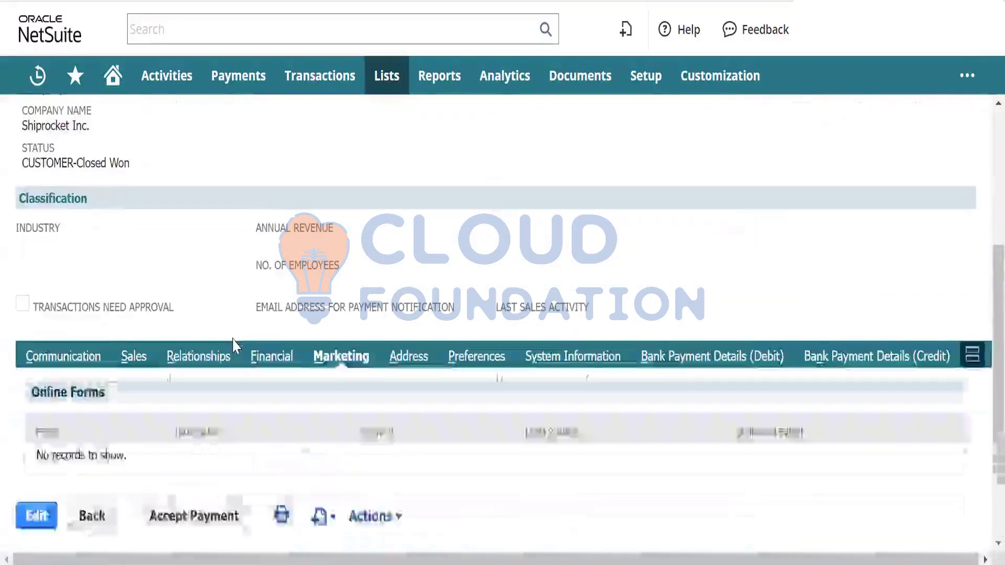
# Check the customer's communication activities, sales transactions and relationships on the Shiprocket Inc. record.
pyautogui.click(83, 360)
pyautogui.scroll(-2, 190, 425)
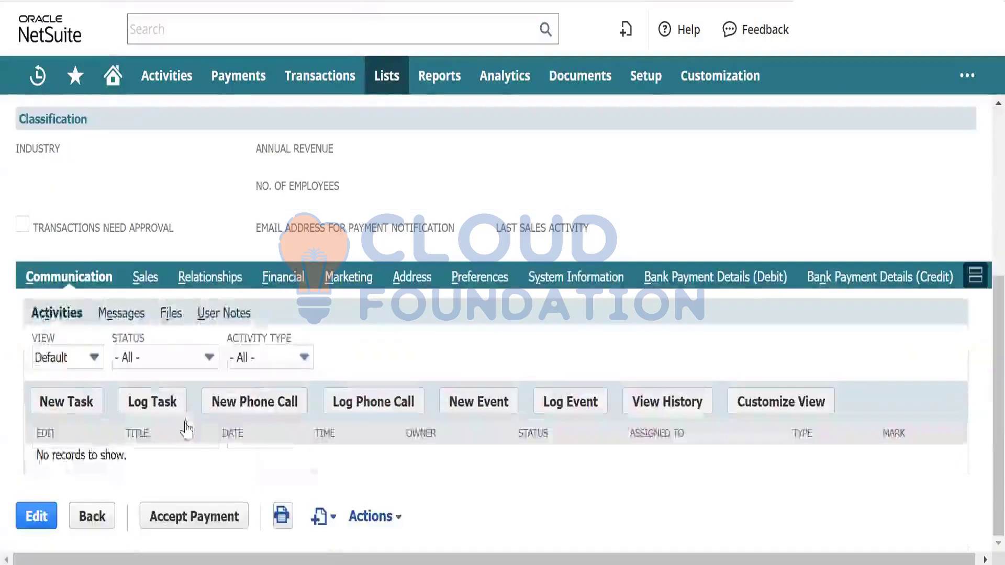
pyautogui.click(145, 277)
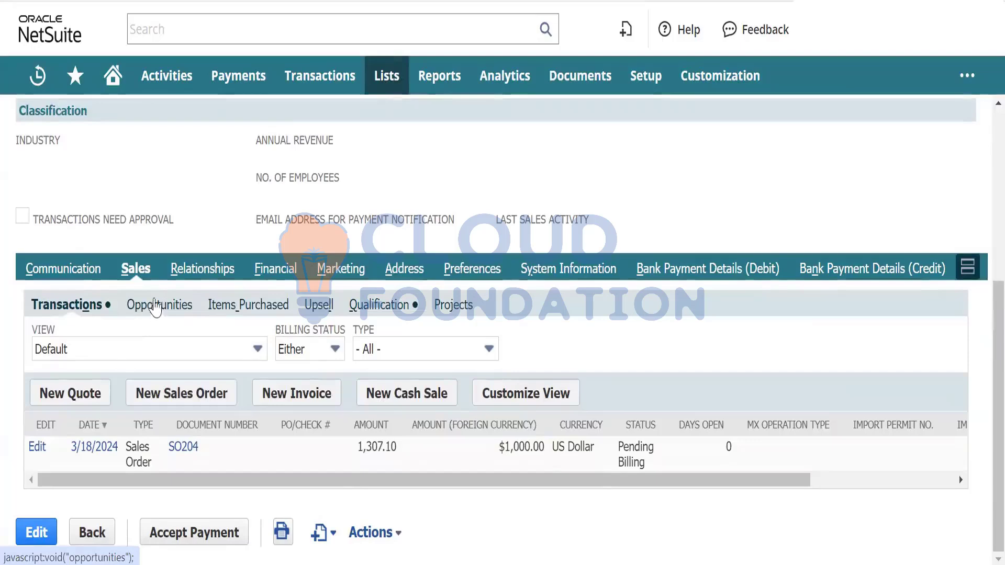
pyautogui.click(212, 272)
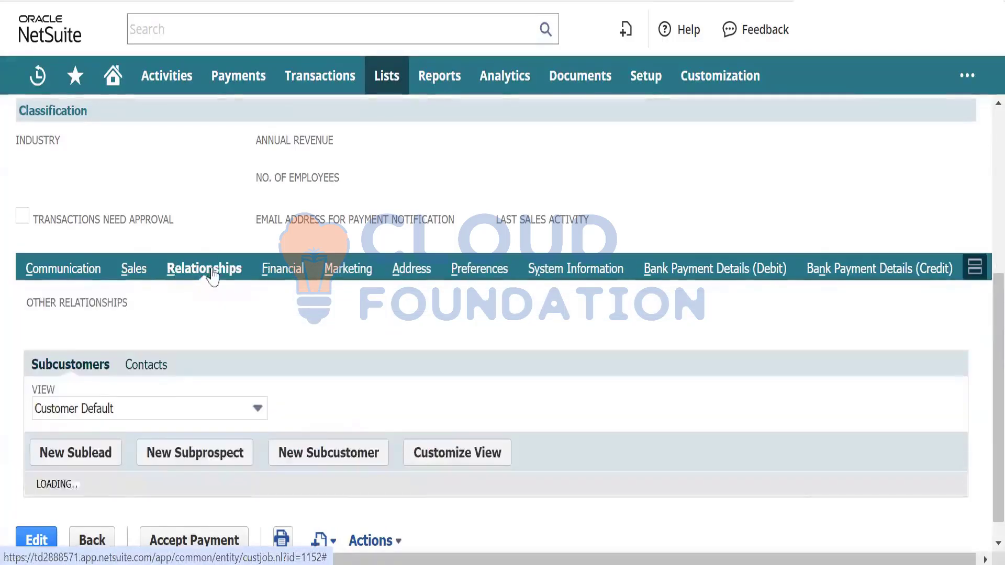
# Examine the customer's primary currency, subsidiary and unbilled orders in the record's financial and primary details, and return to the sales order.
pyautogui.click(270, 272)
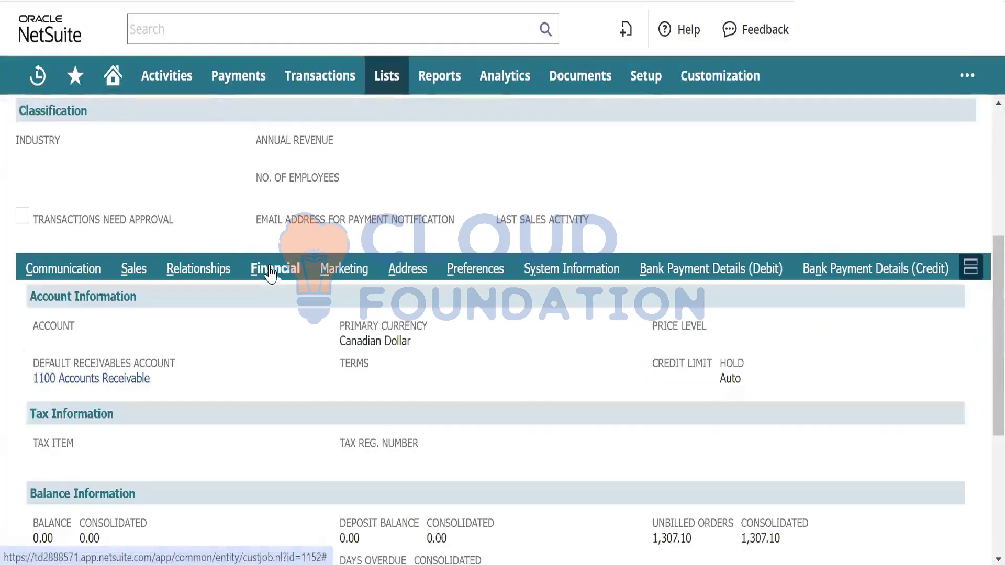
pyautogui.scroll(-3, 269, 272)
pyautogui.scroll(-3, 269, 273)
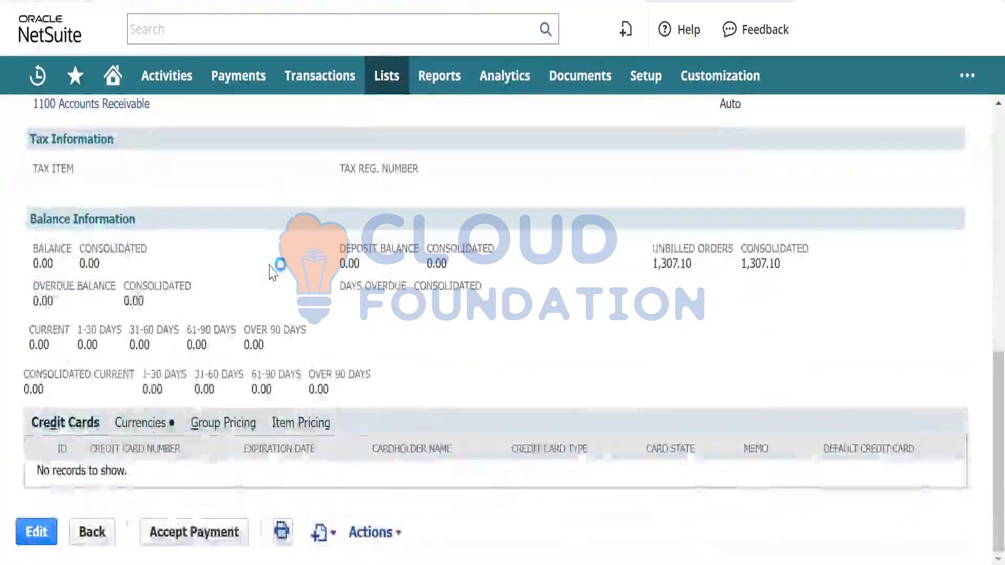
pyautogui.scroll(4, 270, 269)
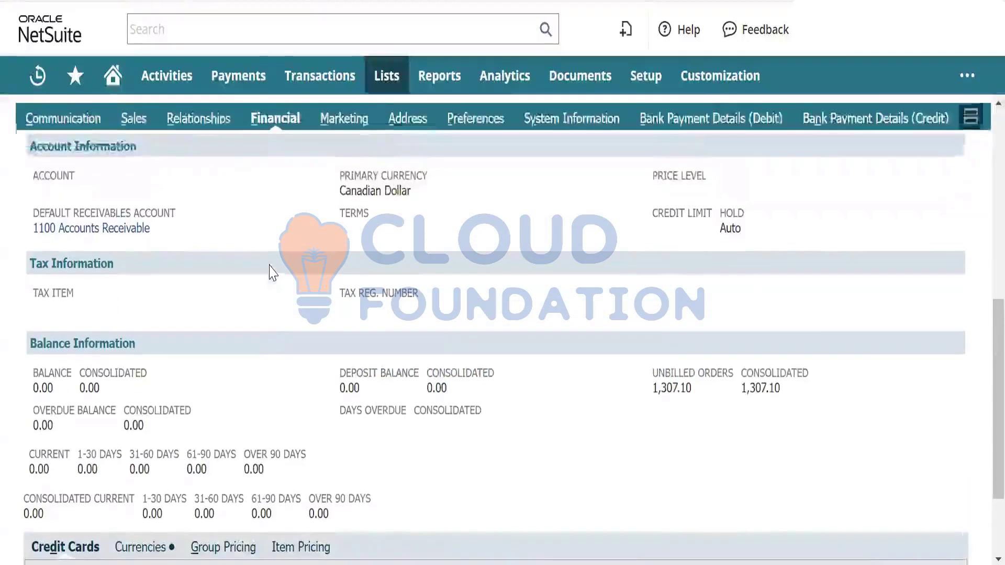
pyautogui.scroll(1, 271, 272)
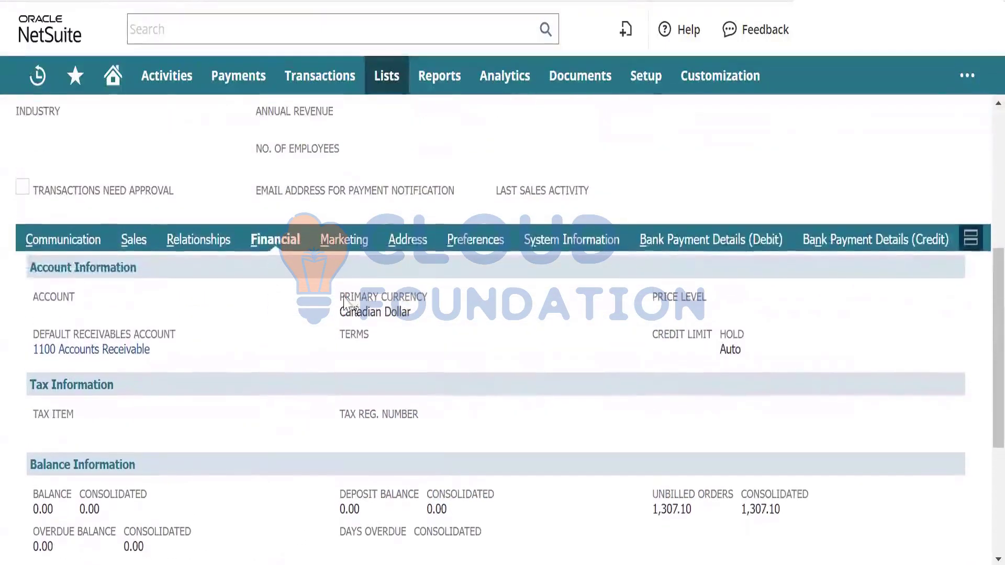
pyautogui.scroll(5, 401, 272)
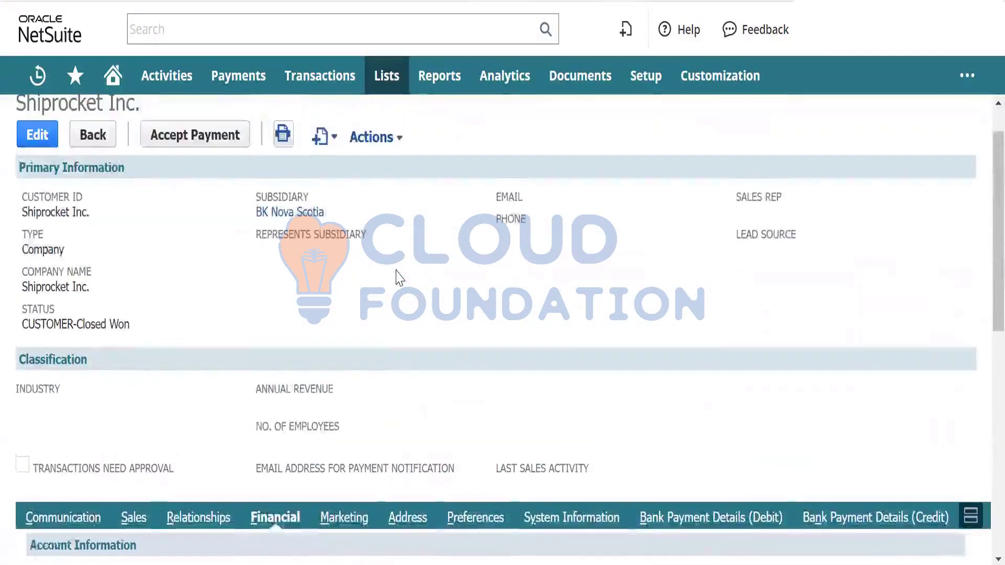
pyautogui.scroll(-3, 400, 277)
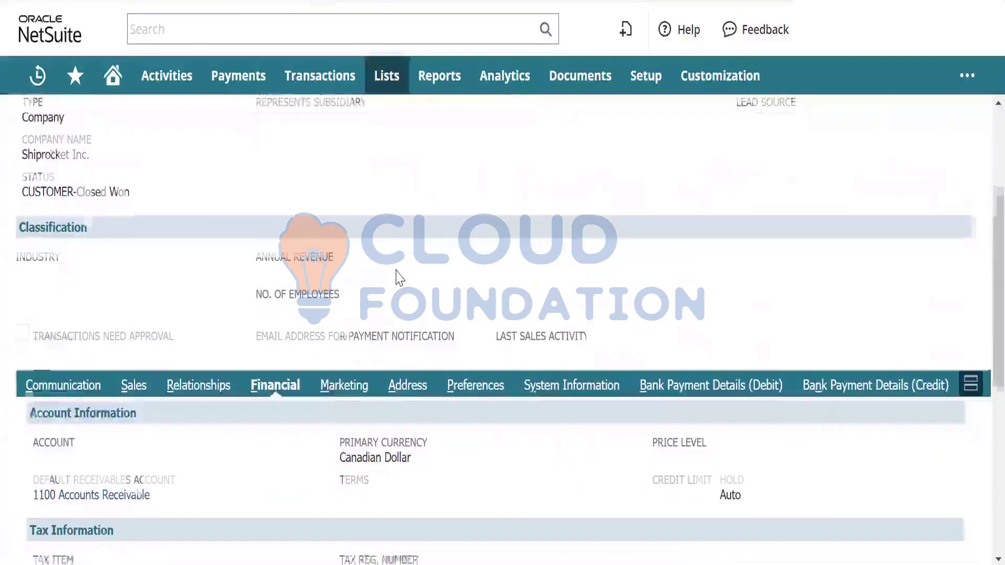
pyautogui.scroll(-7, 400, 274)
pyautogui.scroll(1, 401, 275)
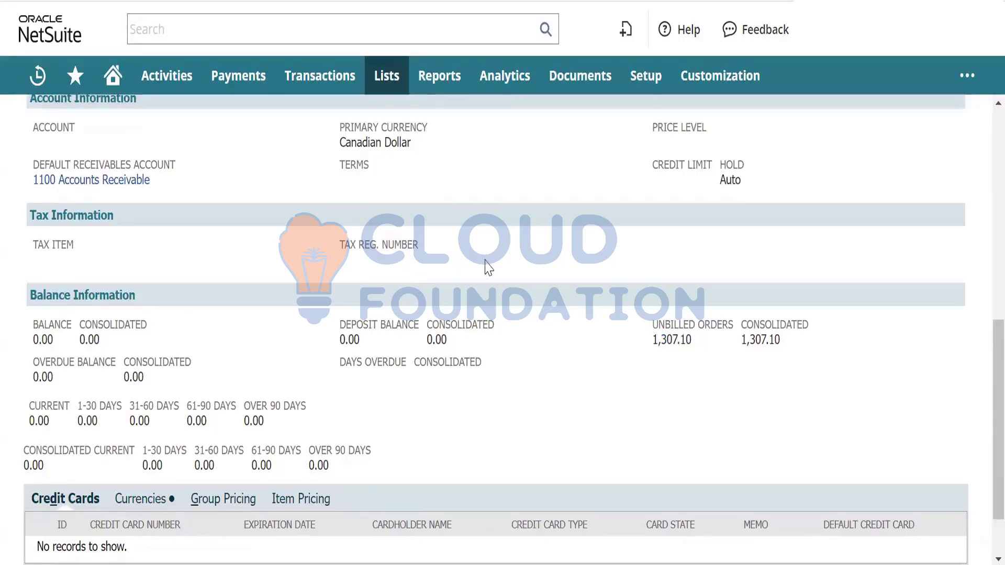
pyautogui.scroll(9, 486, 267)
pyautogui.scroll(-1, 486, 267)
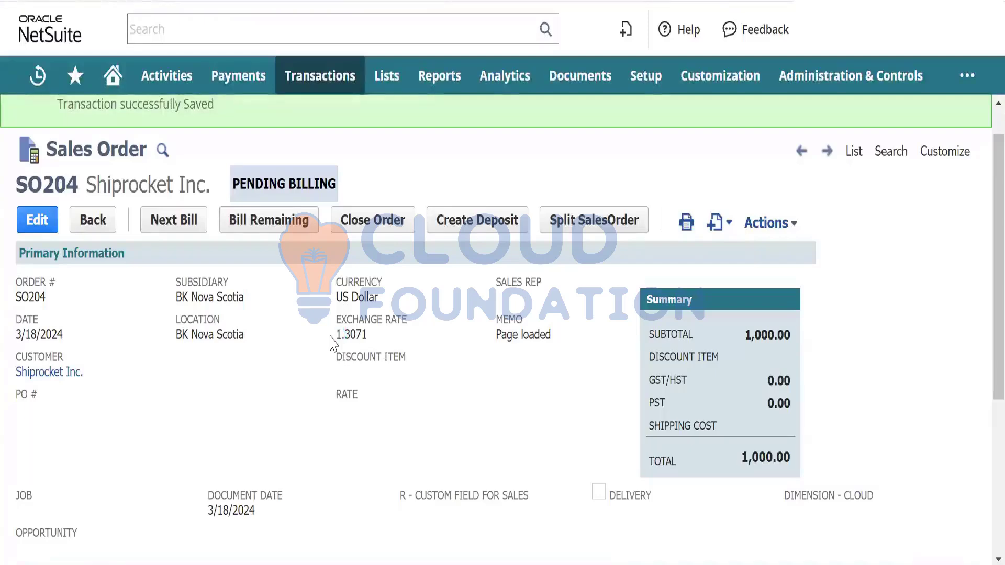
pyautogui.moveTo(313, 85)
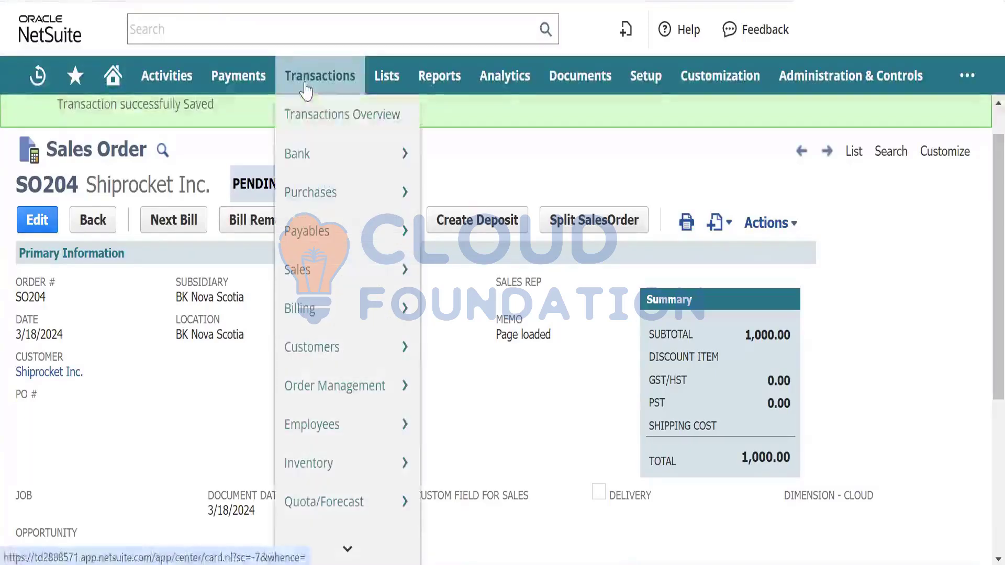
pyautogui.moveTo(318, 157)
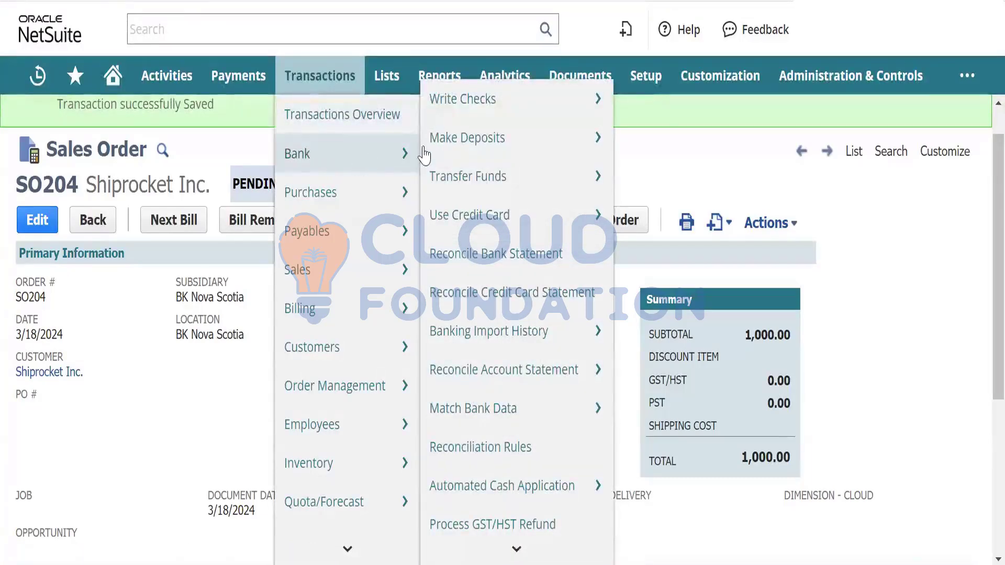
pyautogui.moveTo(434, 152)
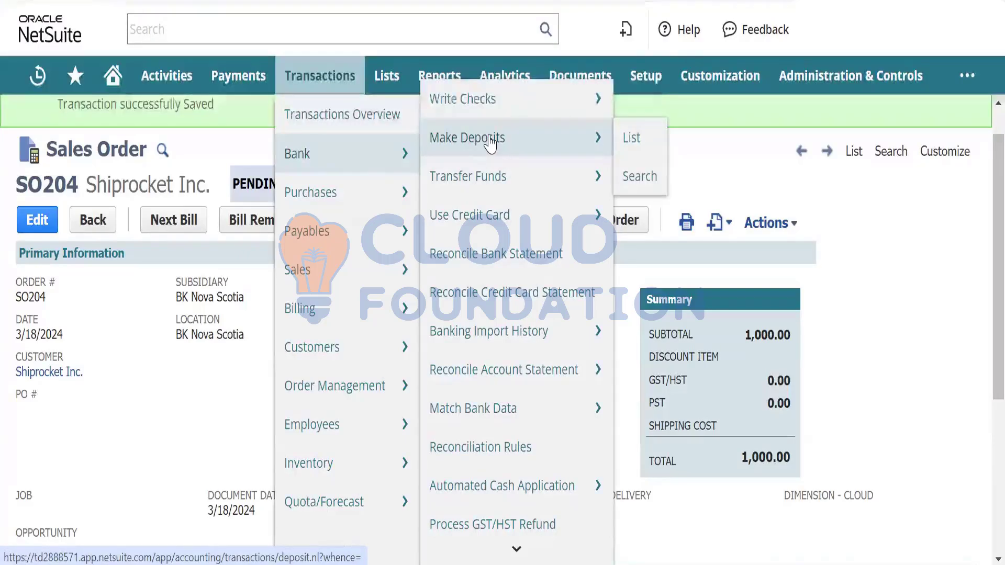
pyautogui.scroll(-2, 506, 293)
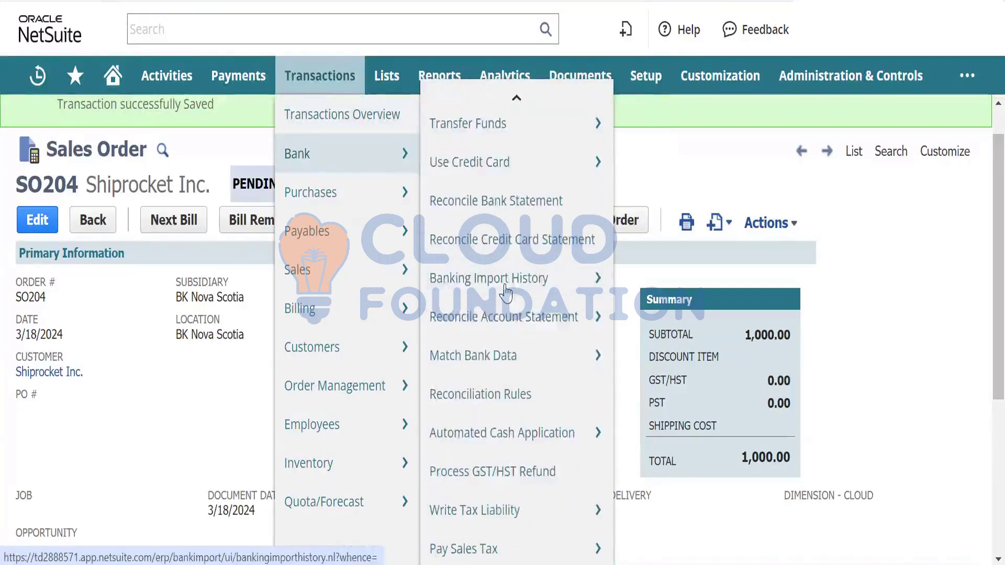
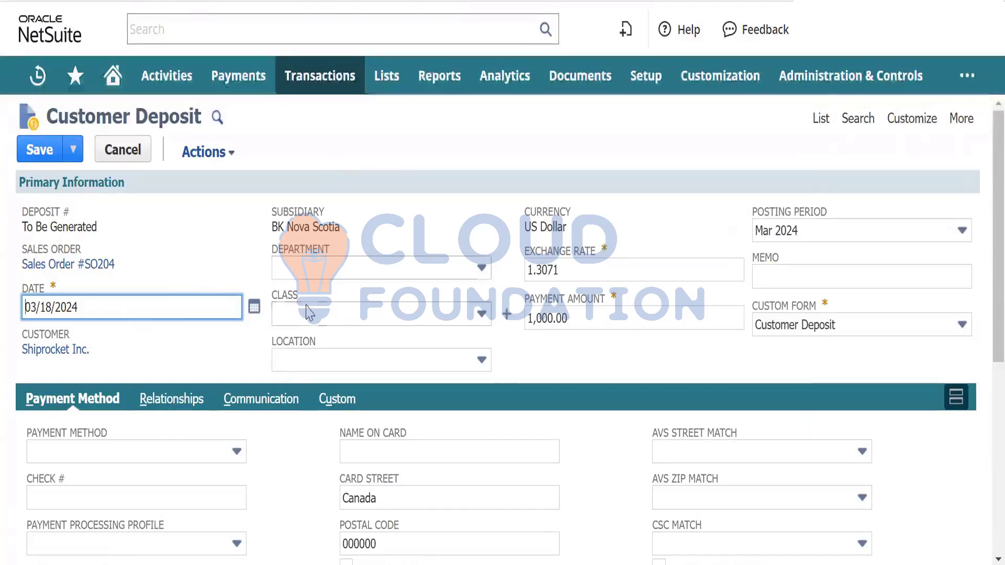
# Look over the sales order's new customer deposit form, including currency, exchange rate, payment amount and payment method fields.
pyautogui.scroll(-2, 316, 313)
pyautogui.scroll(1, 315, 313)
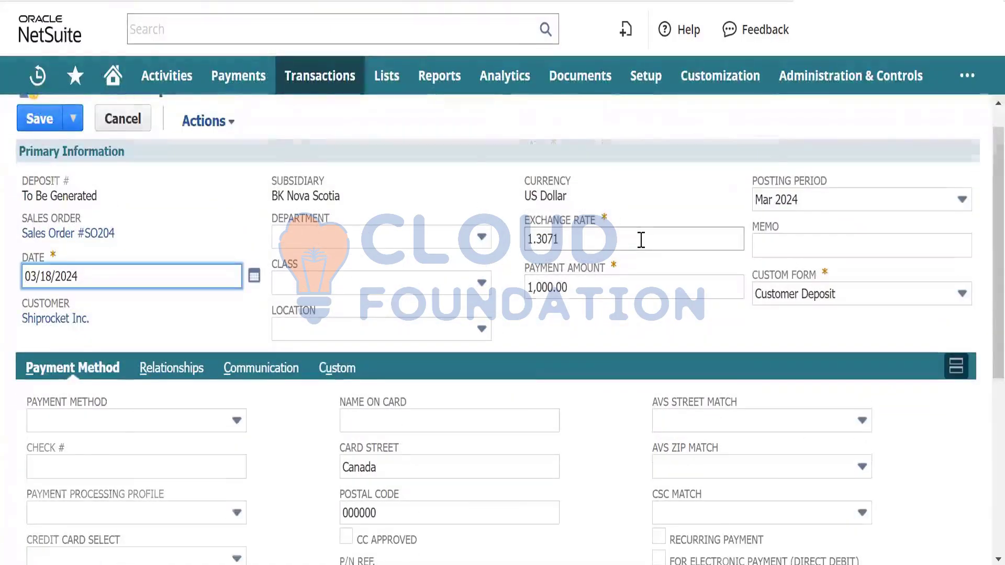
pyautogui.scroll(-2, 639, 237)
pyautogui.scroll(1, 644, 248)
pyautogui.scroll(-5, 643, 249)
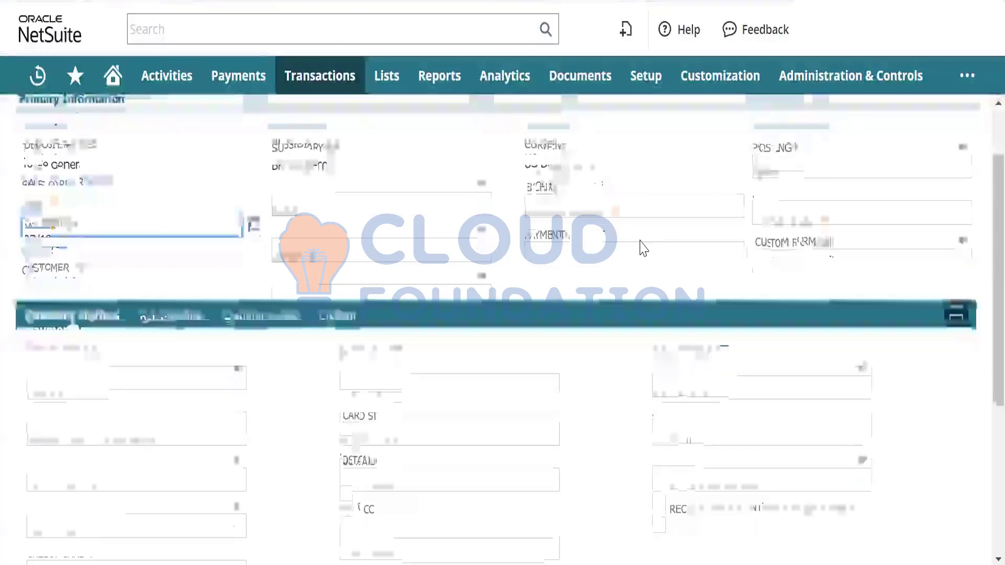
pyautogui.scroll(2, 644, 248)
pyautogui.scroll(3, 647, 239)
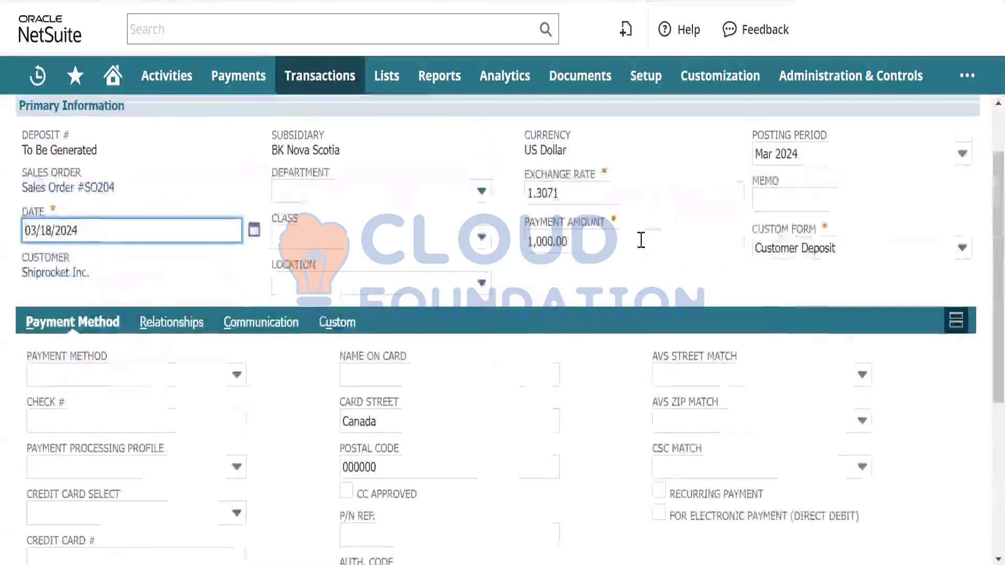
pyautogui.scroll(-1, 640, 238)
pyautogui.scroll(-3, 641, 238)
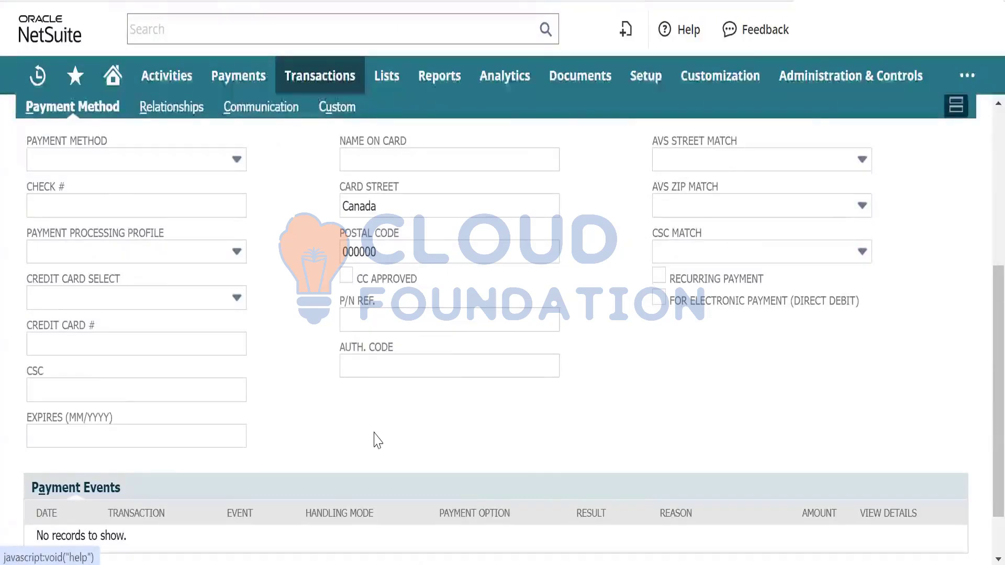
pyautogui.scroll(2, 392, 429)
pyautogui.scroll(5, 392, 425)
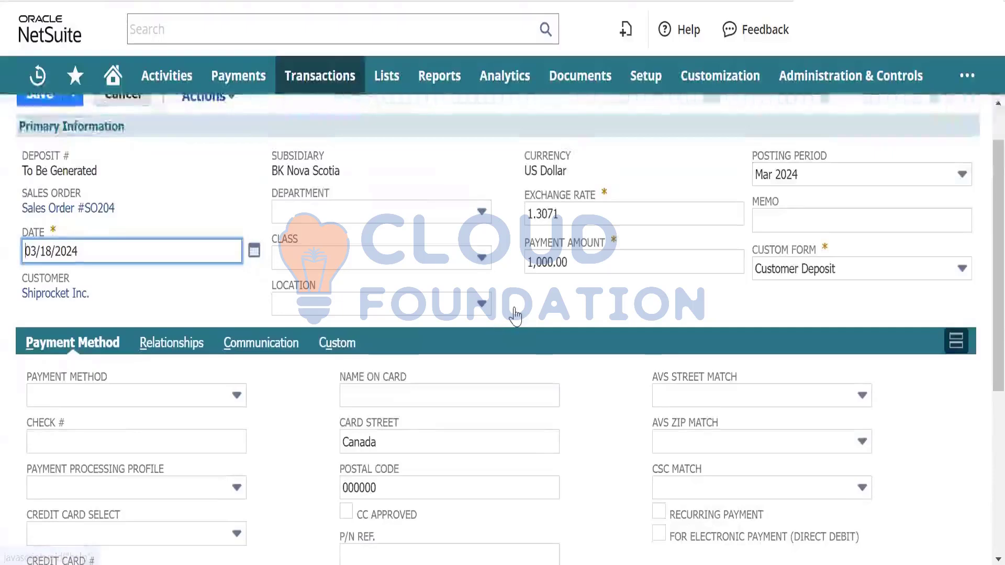
# Set the customer deposit's payment amount to 500 US Dollar and save the deposit.
pyautogui.click(528, 264)
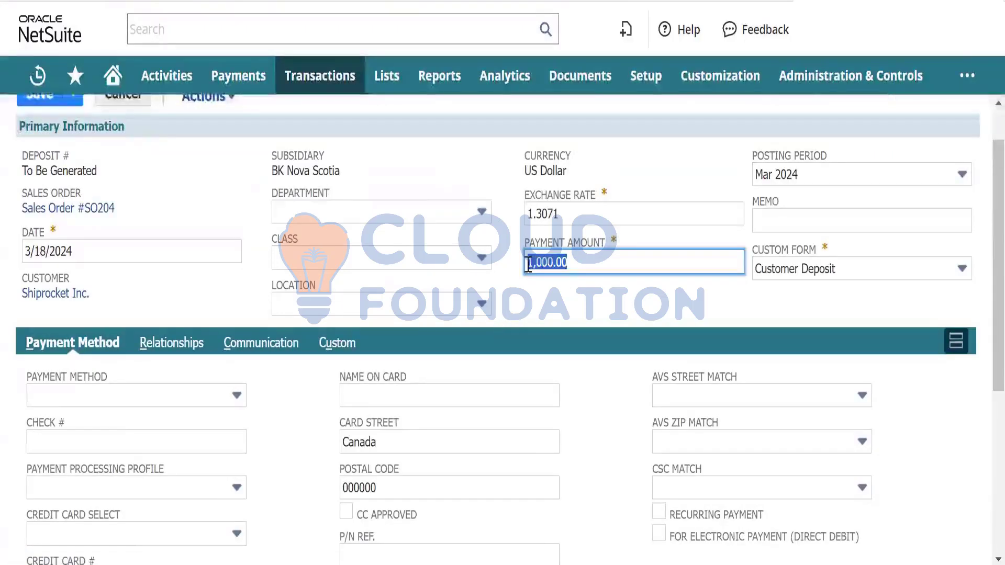
pyautogui.write('500')
pyautogui.press('Tab')
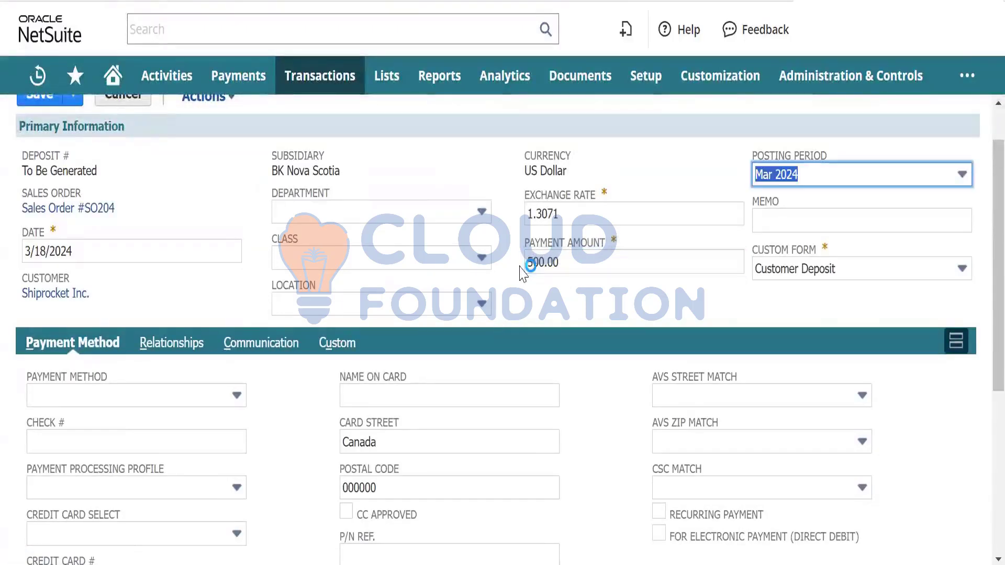
pyautogui.press('Tab')
pyautogui.press('Tab')
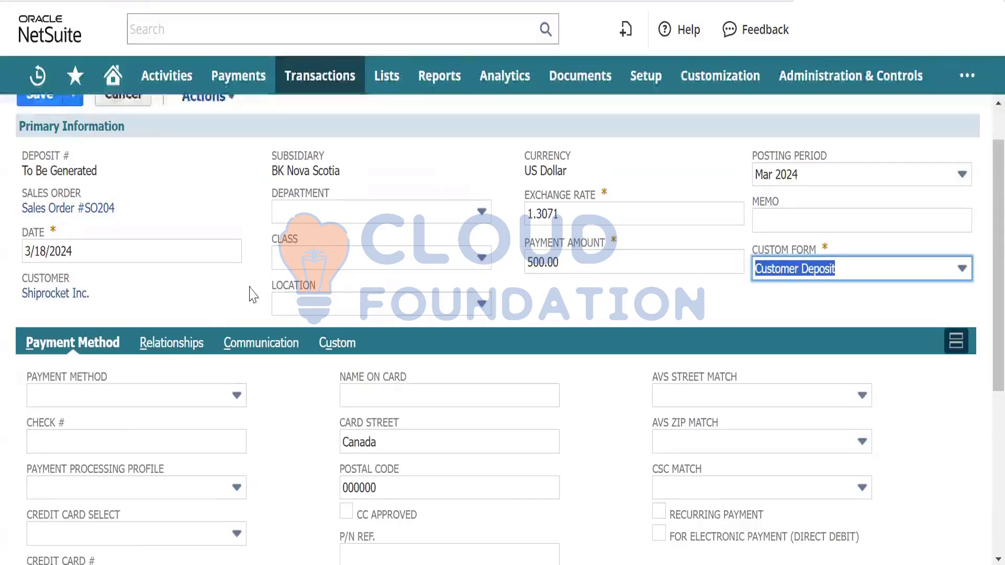
pyautogui.click(226, 298)
pyautogui.scroll(-5, 229, 296)
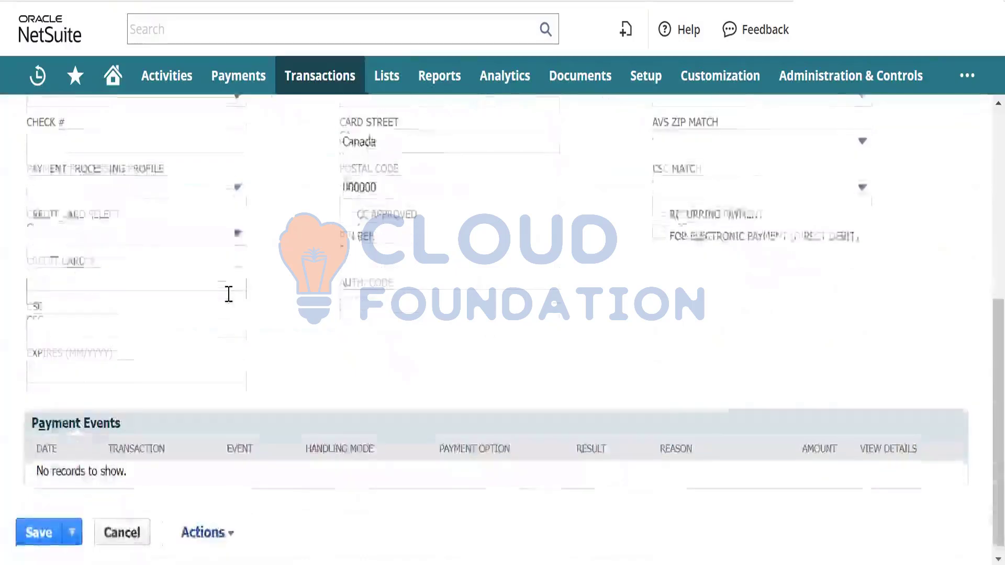
pyautogui.scroll(4, 262, 325)
pyautogui.scroll(3, 301, 353)
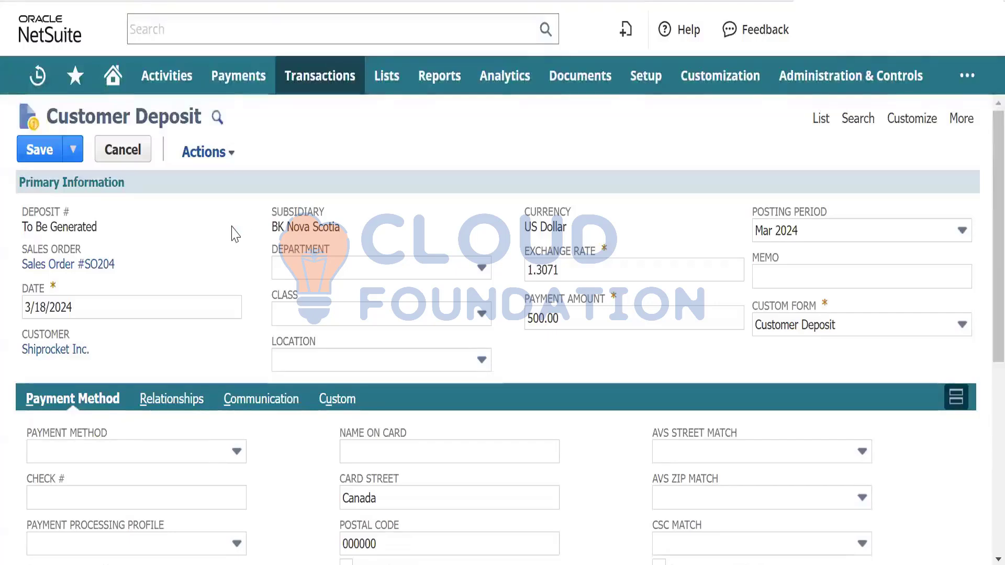
pyautogui.scroll(-7, 233, 233)
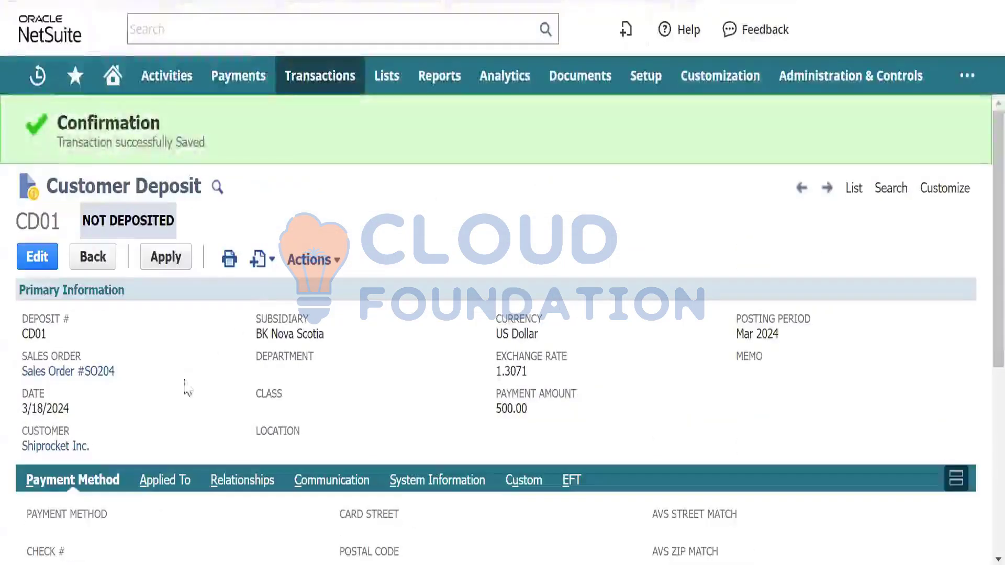
# Look over the saved customer deposit and open its GL Impact in a new browser tab.
pyautogui.scroll(-4, 204, 390)
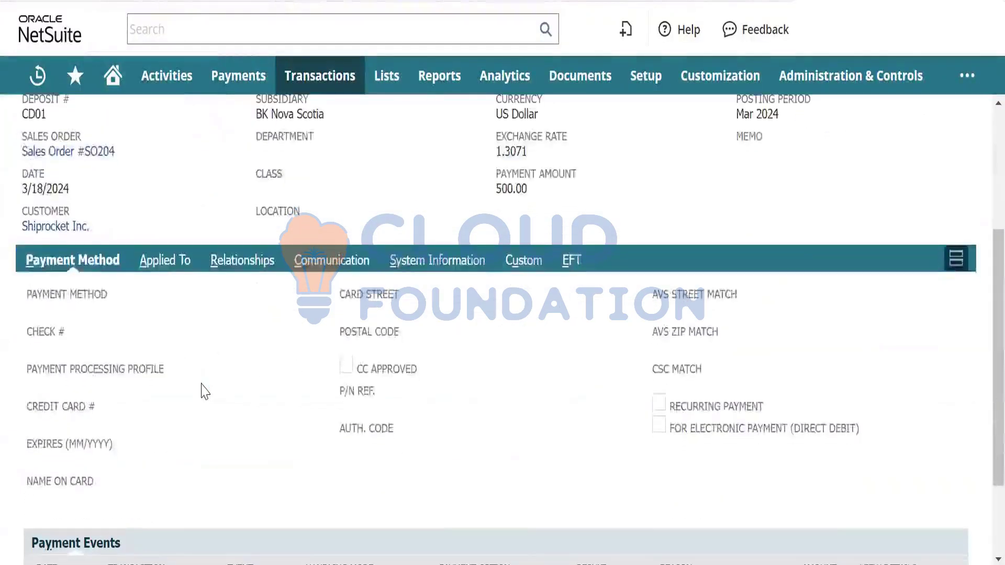
pyautogui.scroll(3, 204, 391)
pyautogui.scroll(-5, 203, 388)
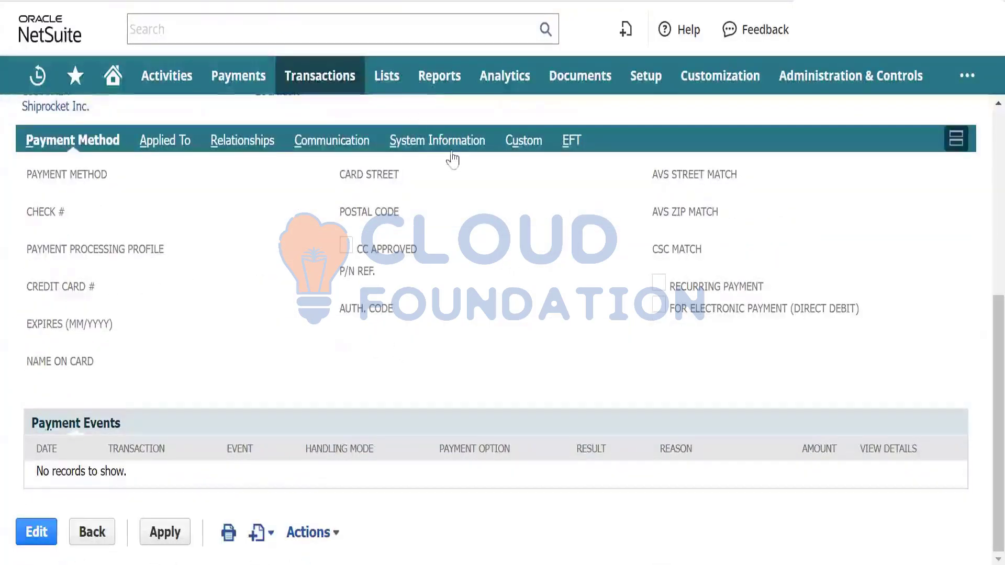
pyautogui.scroll(7, 321, 193)
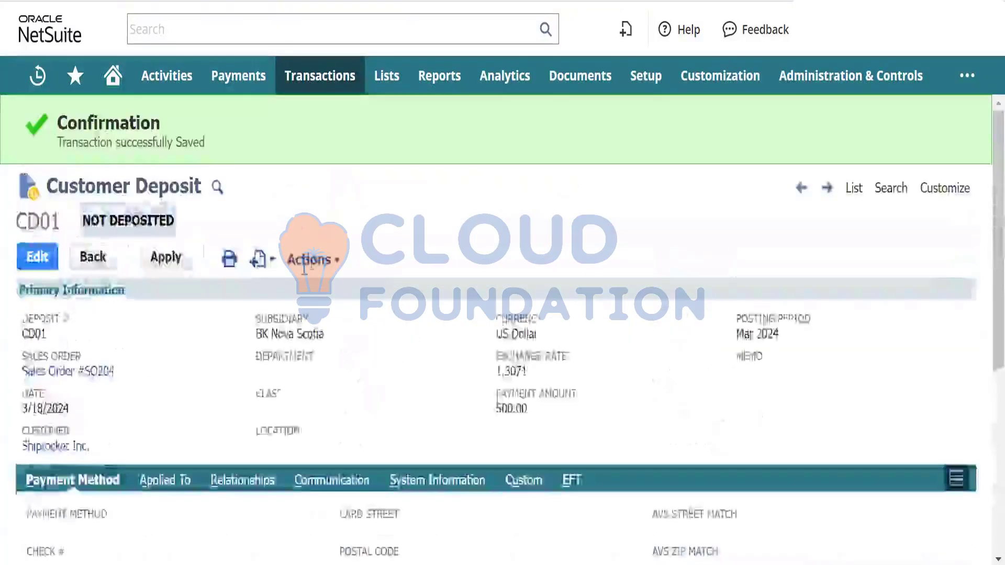
pyautogui.click(306, 261)
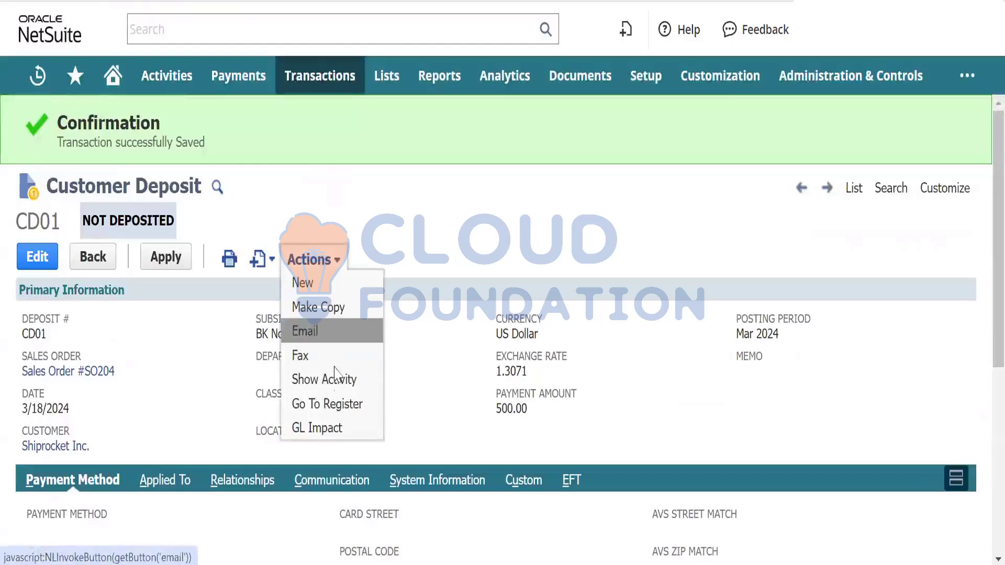
pyautogui.rightClick(340, 429)
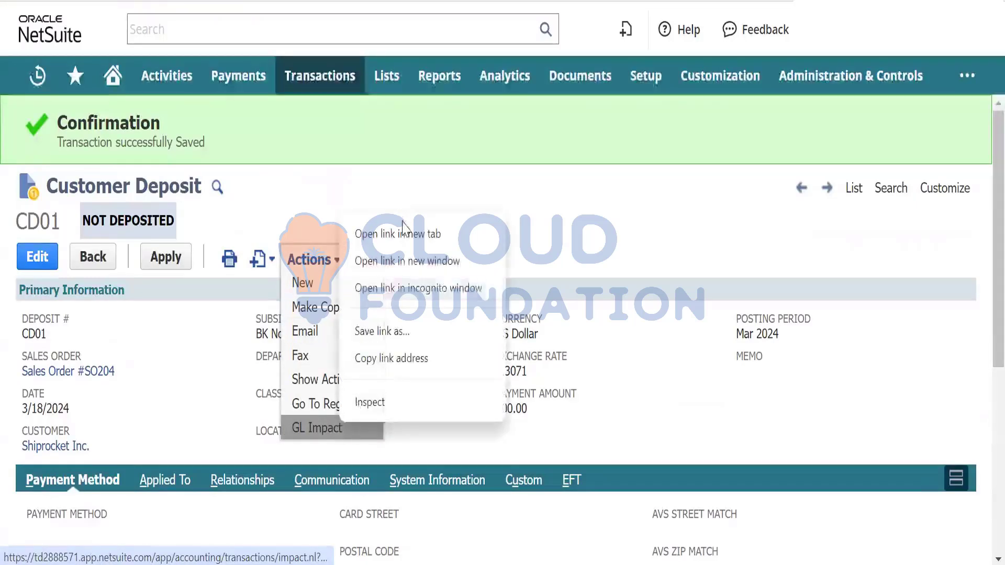
pyautogui.click(406, 231)
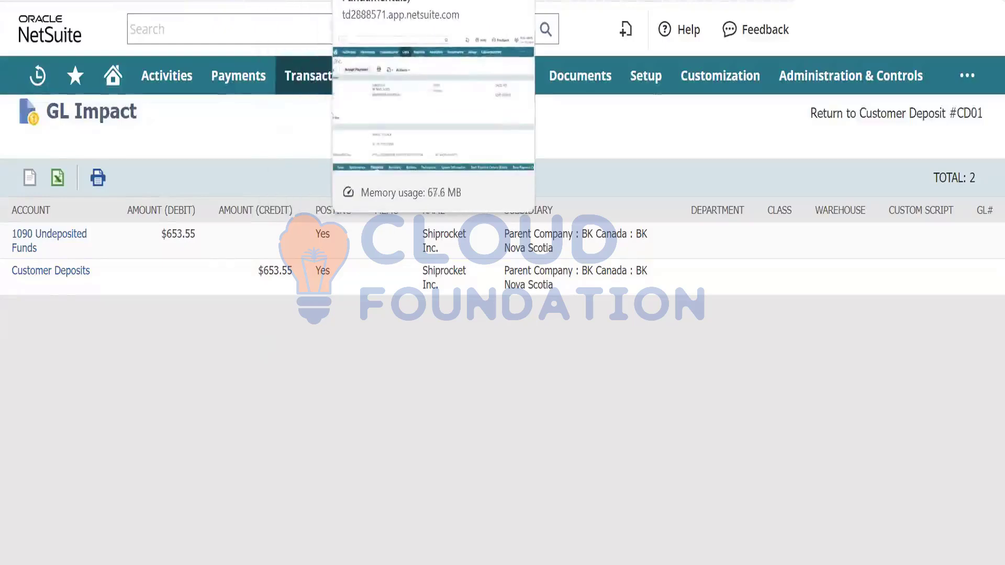
# Switch to the Shiprocket Inc. customer record and look over its primary information and classification.
pyautogui.click(362, 1)
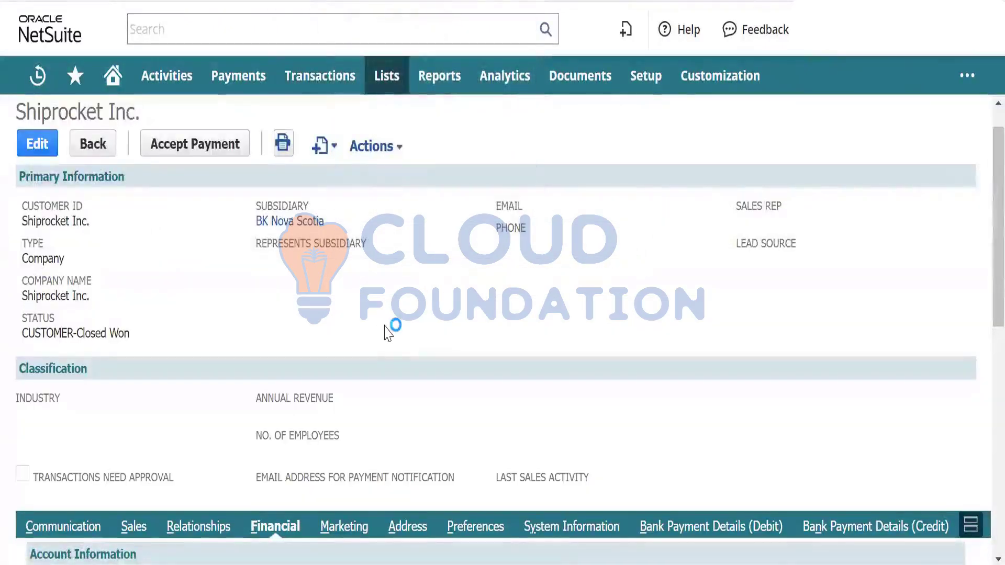
pyautogui.scroll(-1, 384, 333)
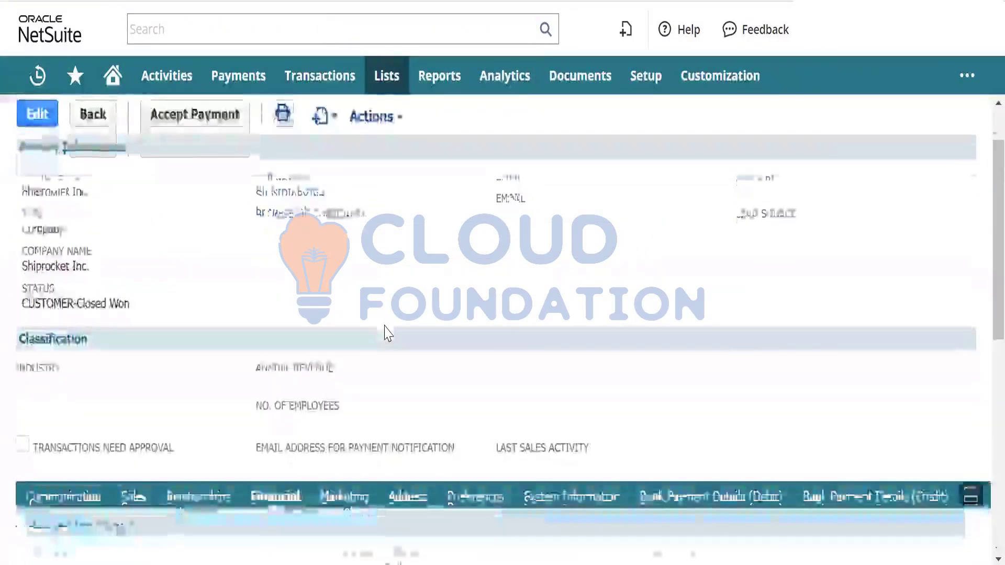
pyautogui.scroll(1, 384, 333)
pyautogui.scroll(-3, 384, 333)
pyautogui.scroll(3, 387, 333)
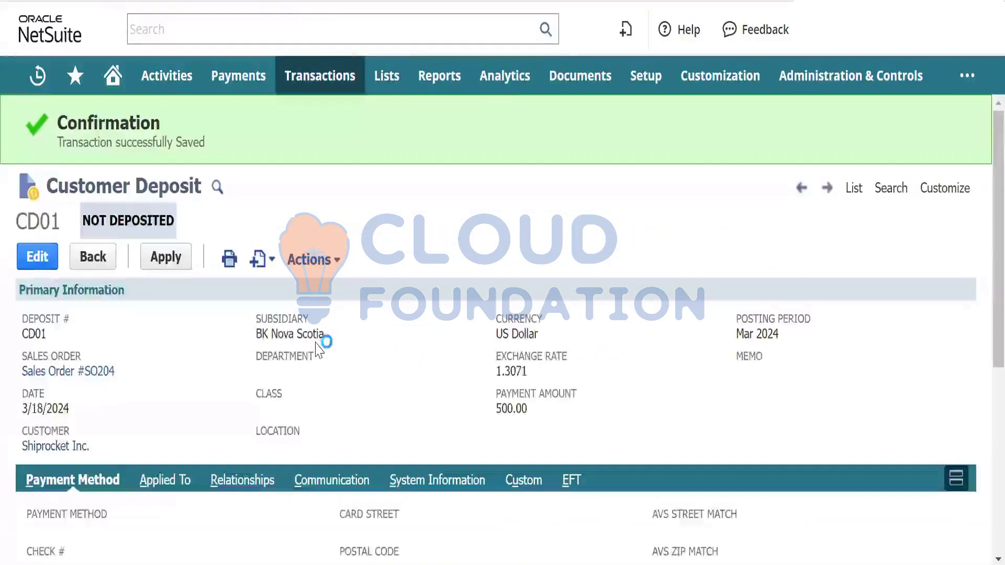
# Switch to the saved customer deposit and review its payment method details, payment events and applied transactions.
pyautogui.scroll(-5, 316, 347)
pyautogui.scroll(1, 316, 348)
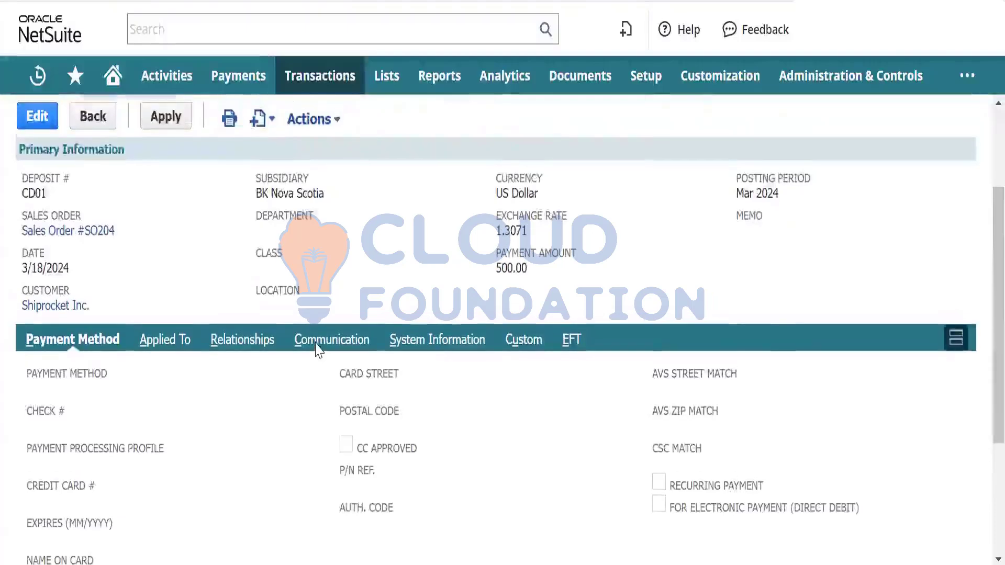
pyautogui.scroll(-3, 316, 348)
pyautogui.scroll(-1, 316, 348)
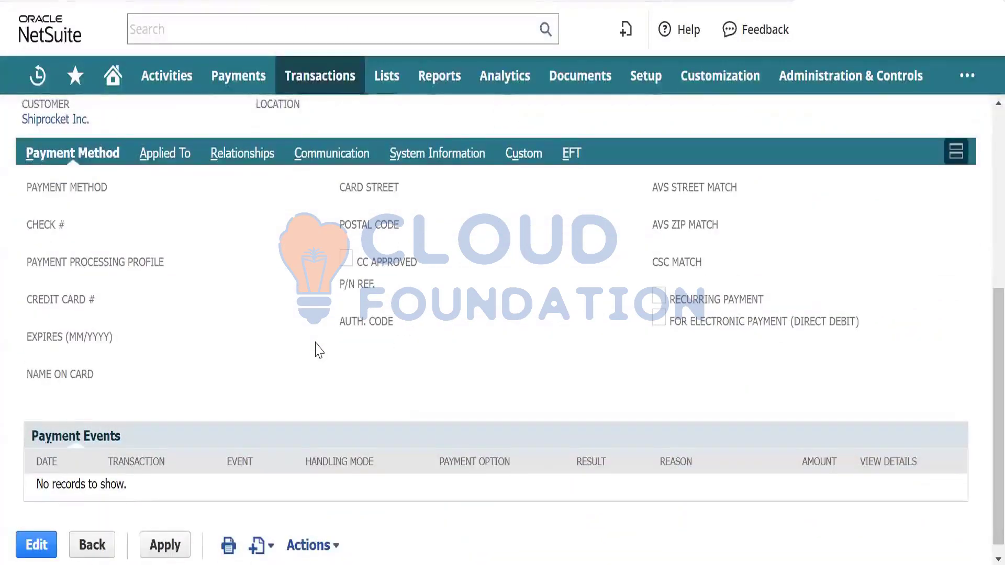
pyautogui.scroll(1, 316, 347)
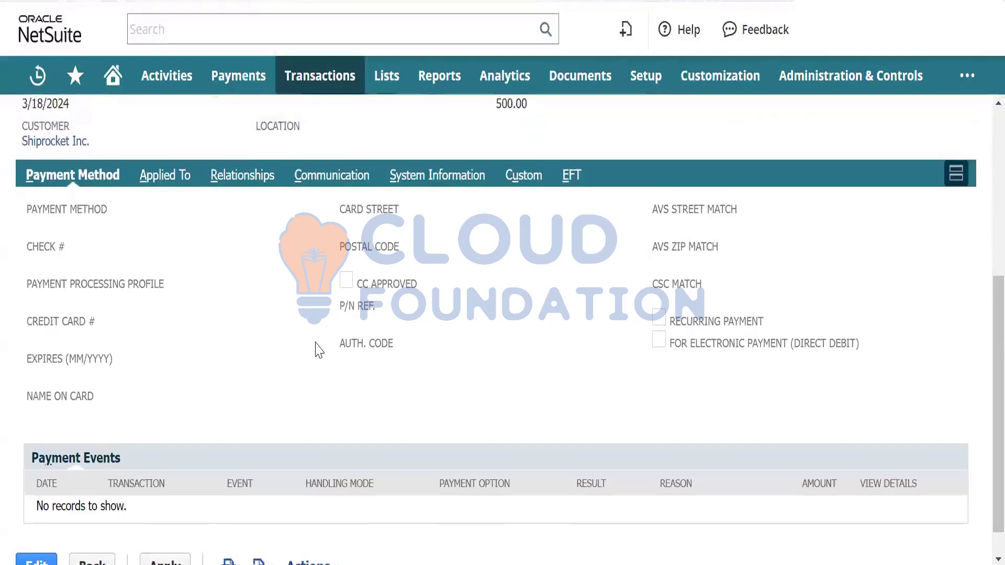
pyautogui.click(149, 180)
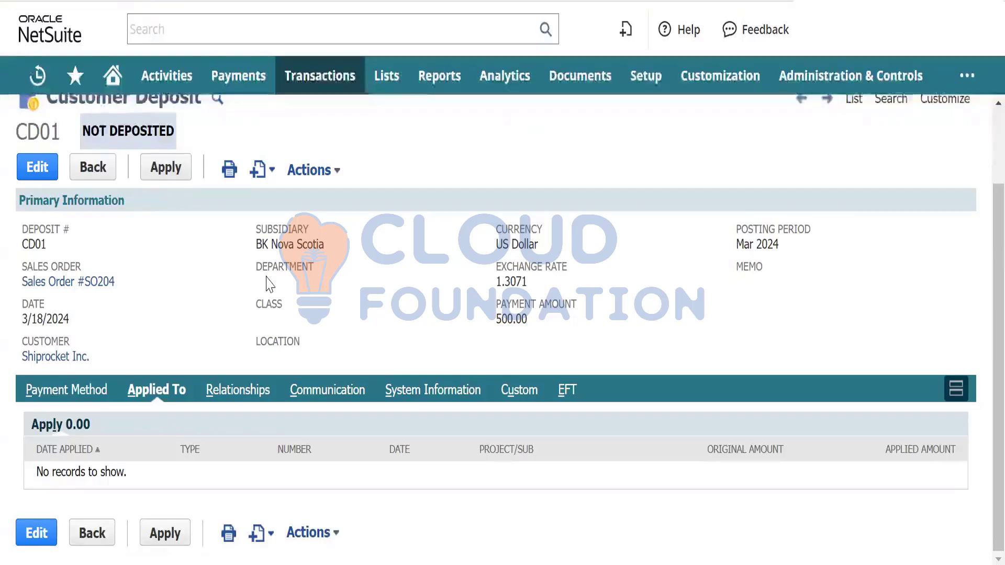
# Return to the deposit's payment method details and recheck them together with its primary information.
pyautogui.click(68, 398)
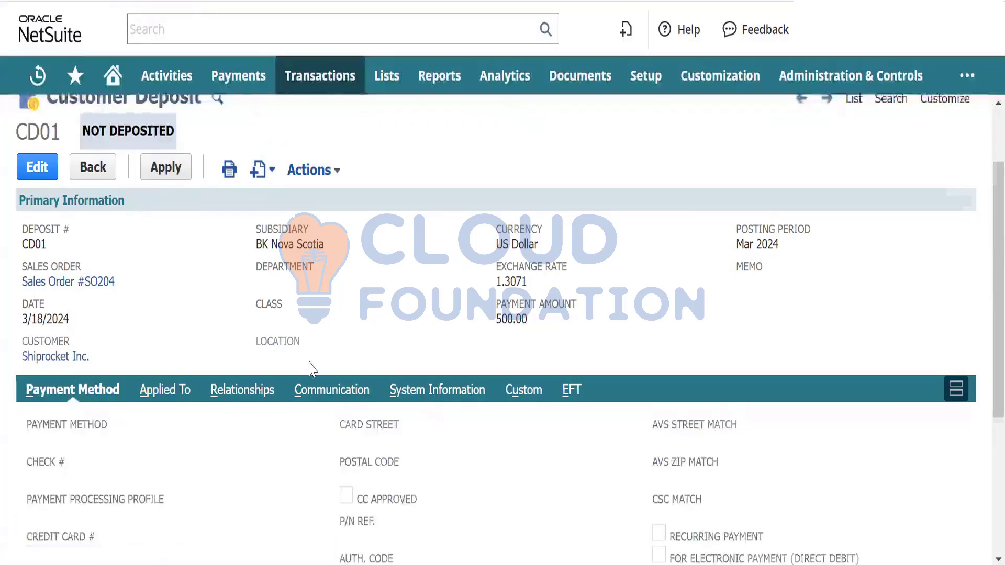
pyautogui.scroll(-5, 308, 368)
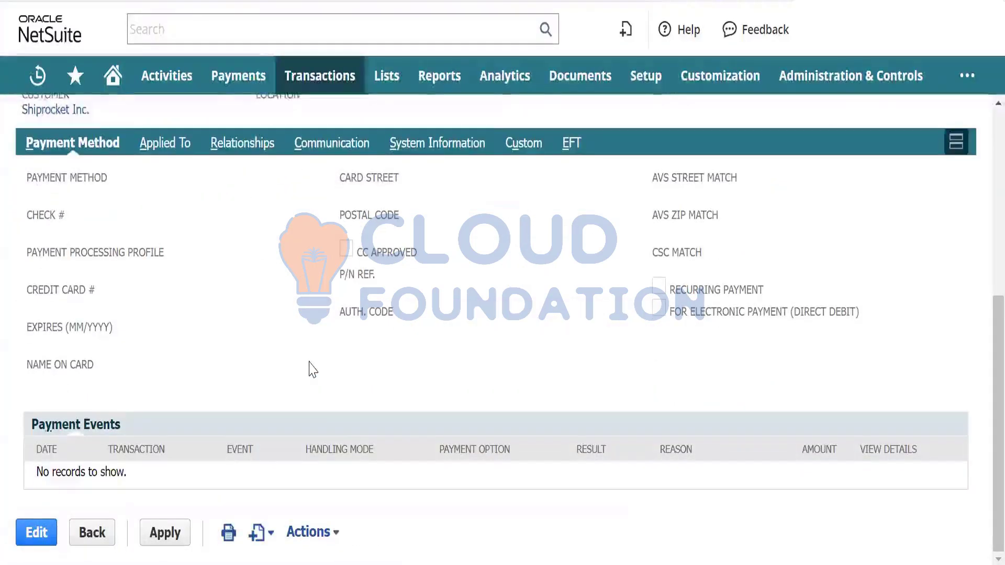
pyautogui.scroll(1, 312, 370)
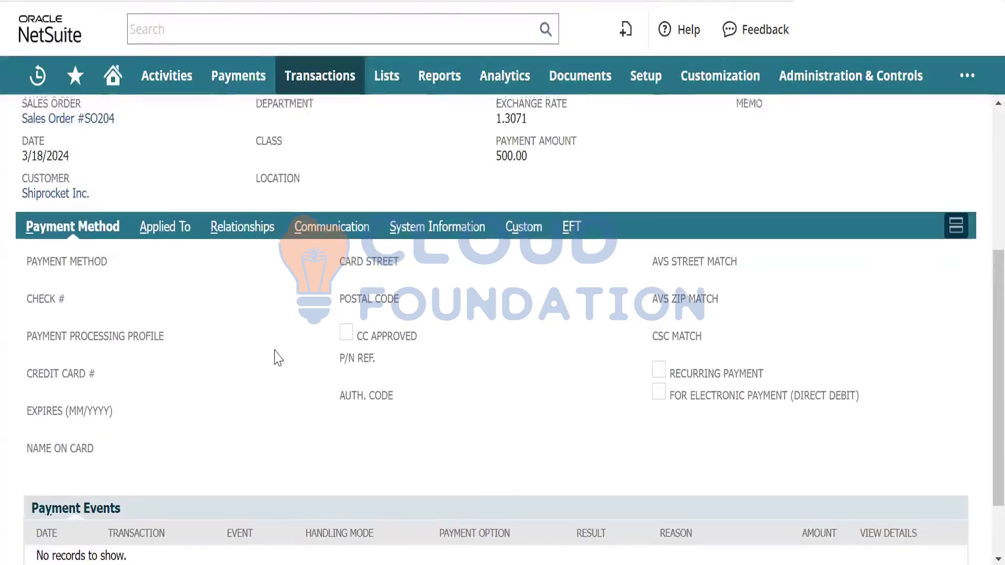
pyautogui.scroll(2, 273, 356)
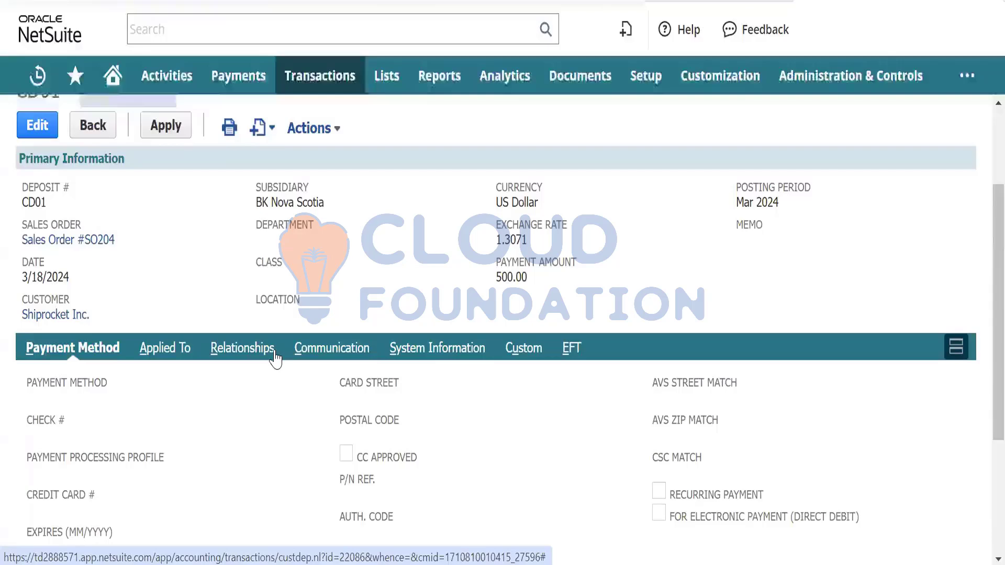
pyautogui.scroll(1, 274, 360)
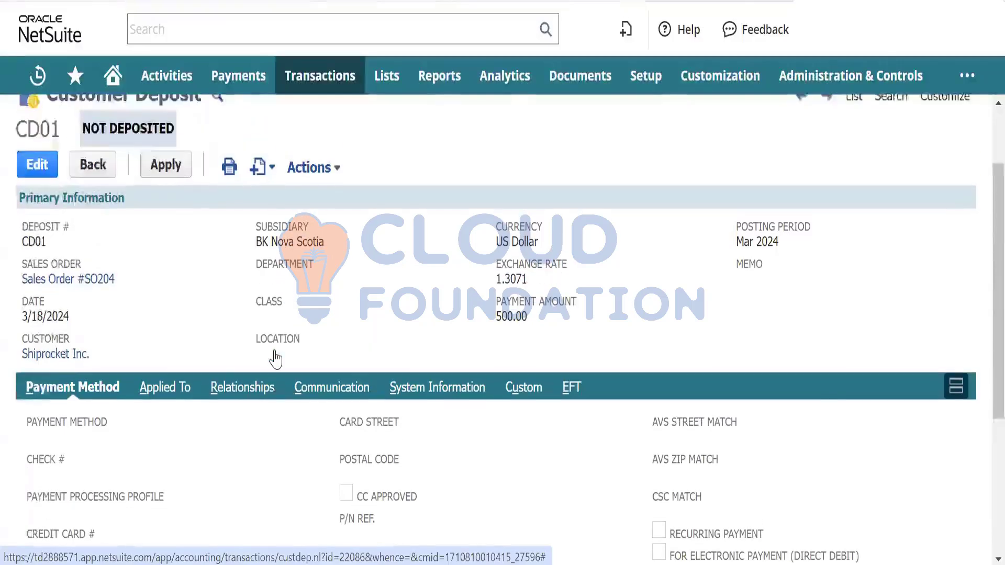
pyautogui.scroll(-1, 274, 351)
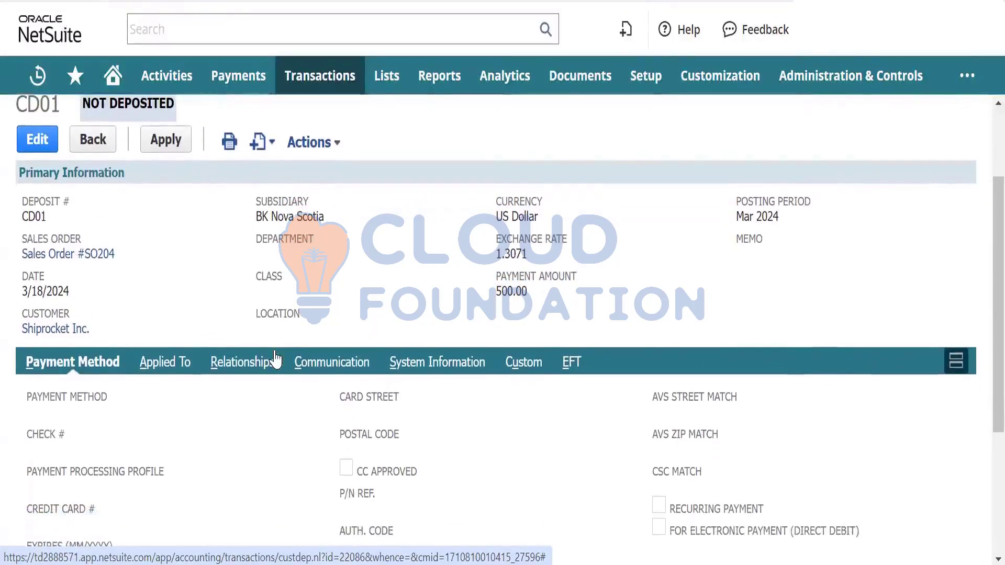
pyautogui.scroll(1, 274, 351)
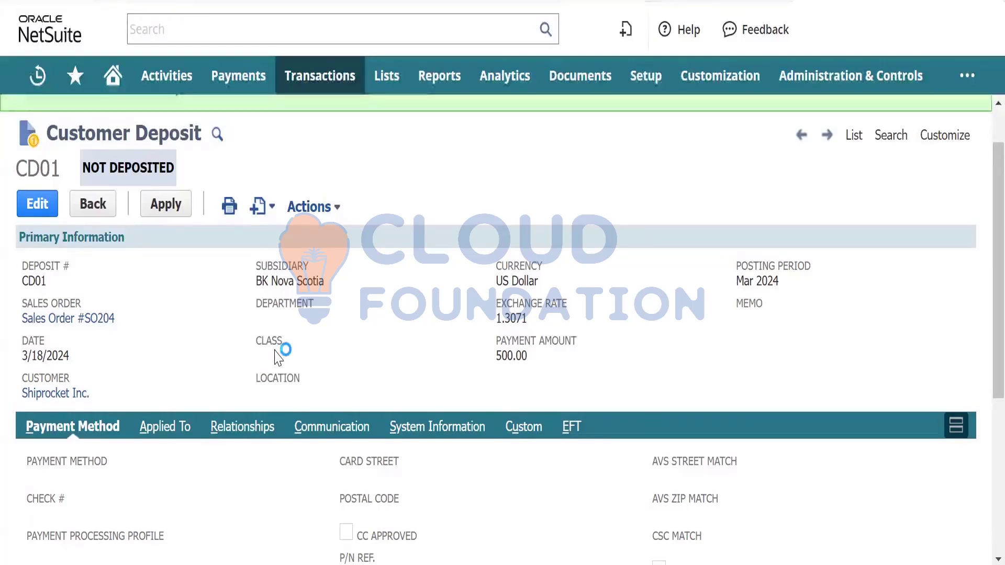
pyautogui.scroll(-5, 275, 343)
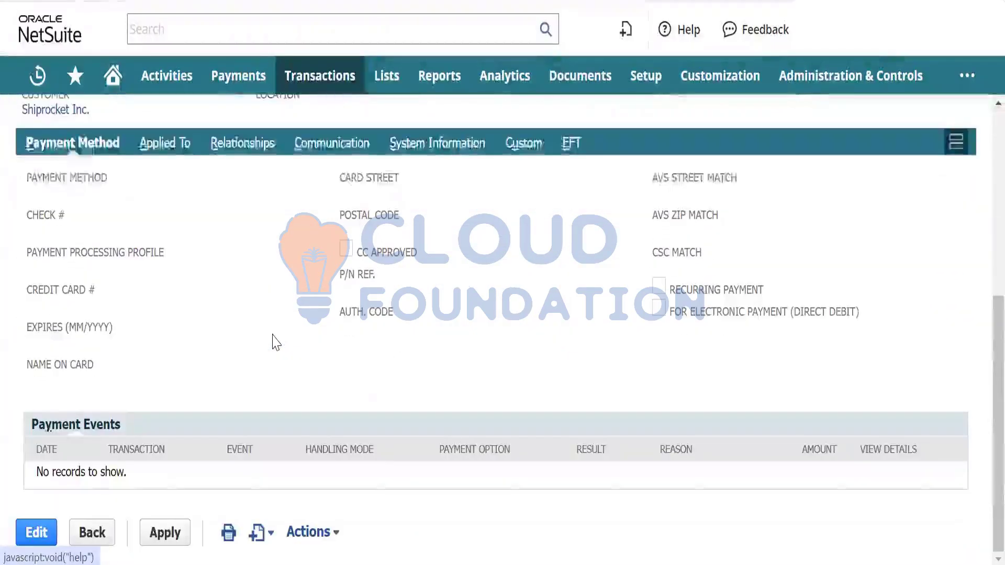
pyautogui.scroll(6, 274, 336)
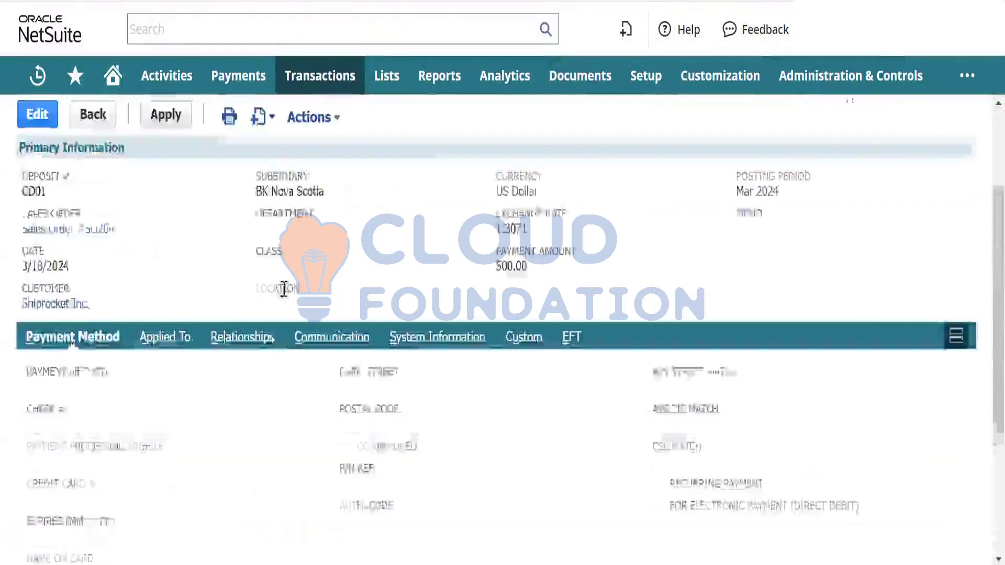
# Customize the customer deposit form and enable showing the Account field among its main screen fields.
pyautogui.moveTo(936, 195)
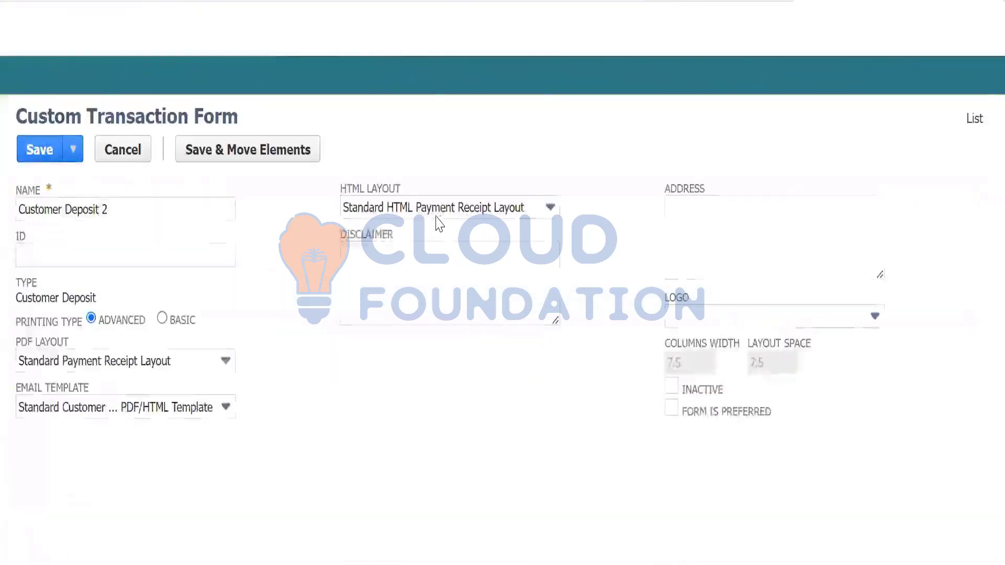
pyautogui.scroll(-5, 250, 266)
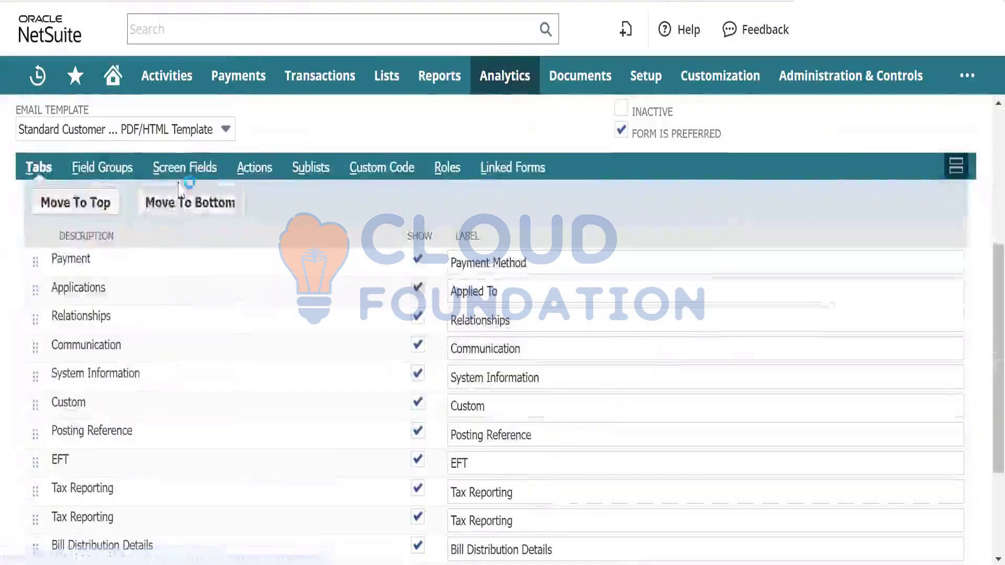
pyautogui.click(184, 176)
pyautogui.scroll(-3, 307, 489)
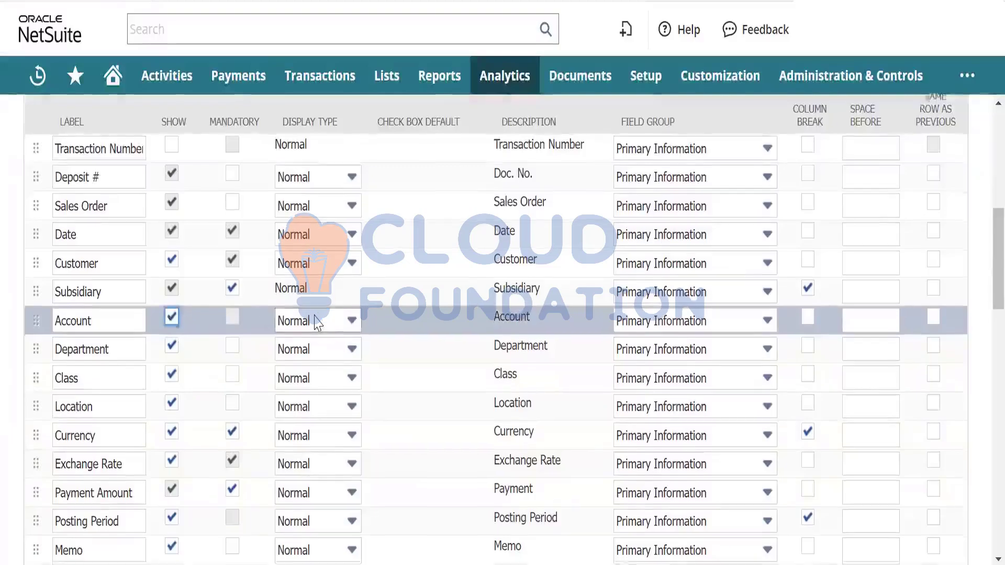
# Examine the remaining main screen fields of the custom form, including their show, mandatory and display type settings.
pyautogui.scroll(-8, 318, 321)
pyautogui.scroll(-4, 319, 321)
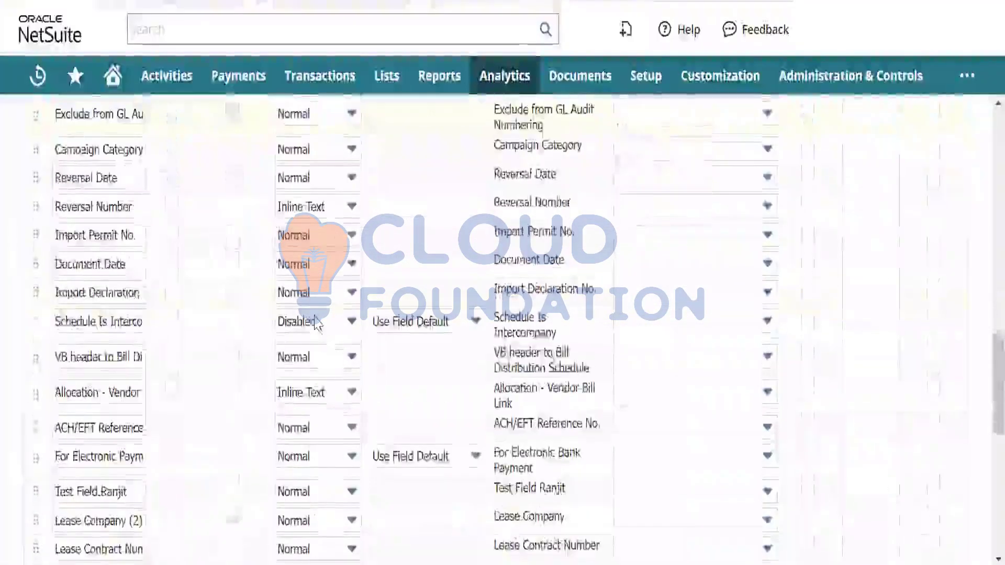
pyautogui.scroll(15, 314, 320)
pyautogui.scroll(-2, 304, 316)
pyautogui.scroll(-20, 304, 316)
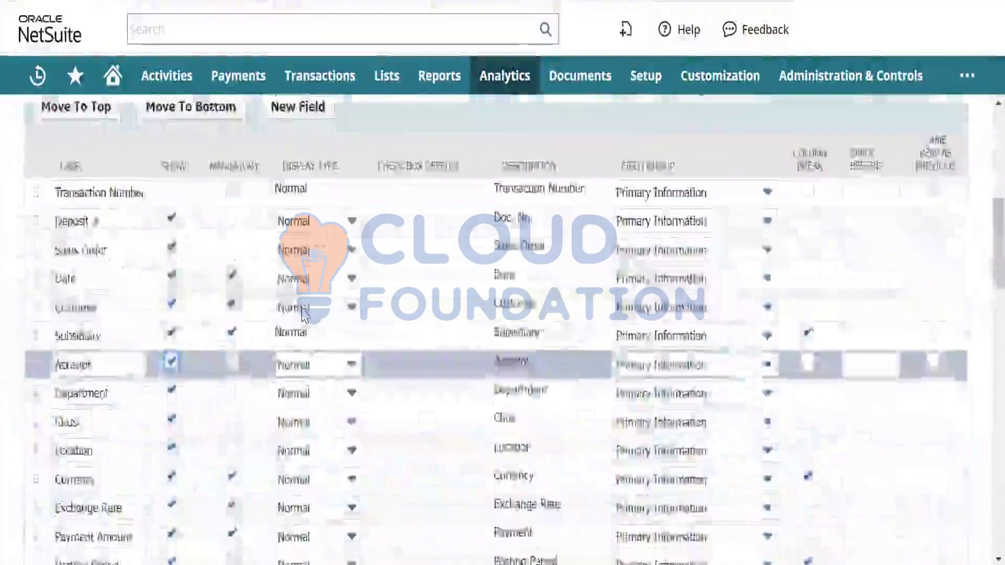
pyautogui.scroll(20, 305, 314)
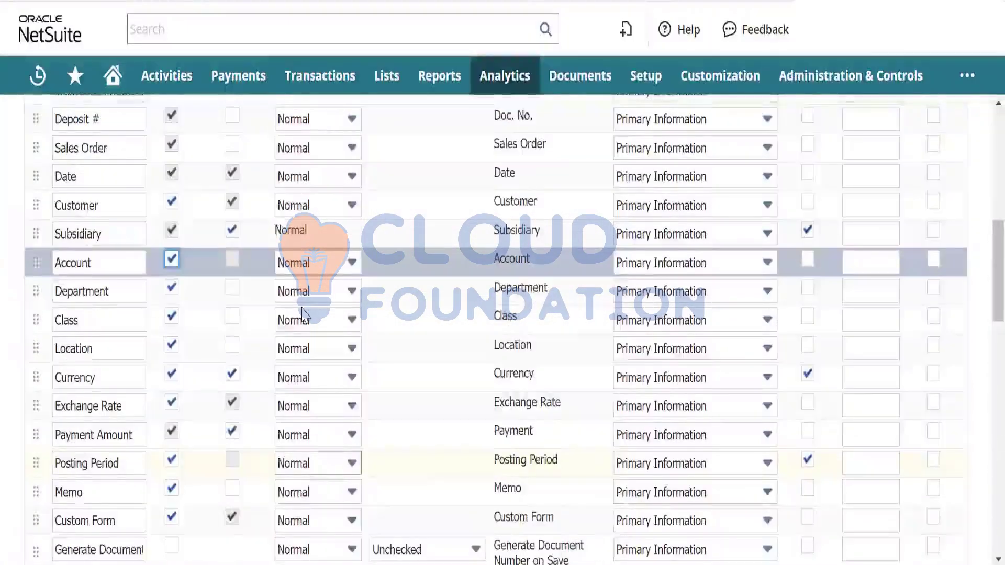
pyautogui.scroll(1, 303, 317)
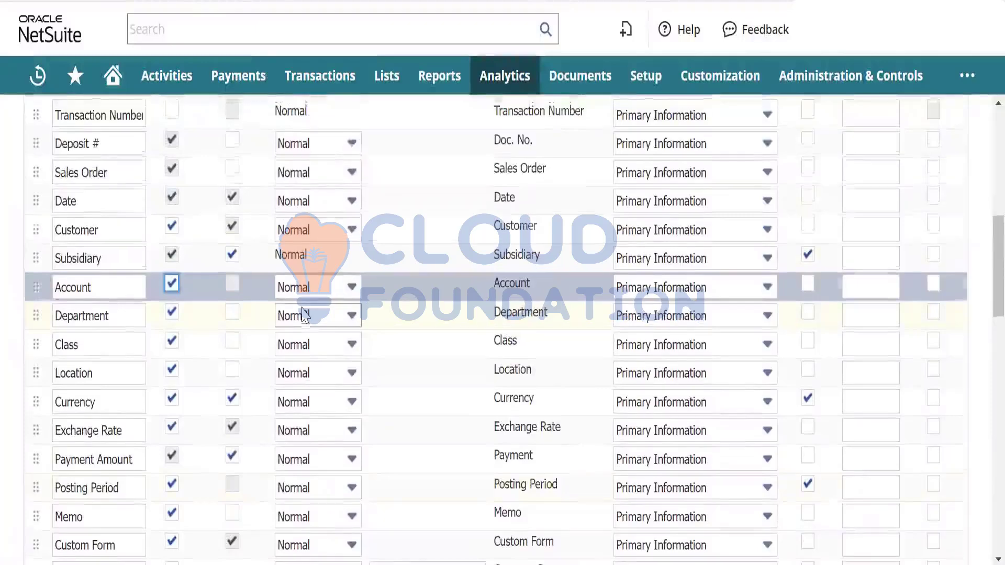
pyautogui.scroll(10, 304, 317)
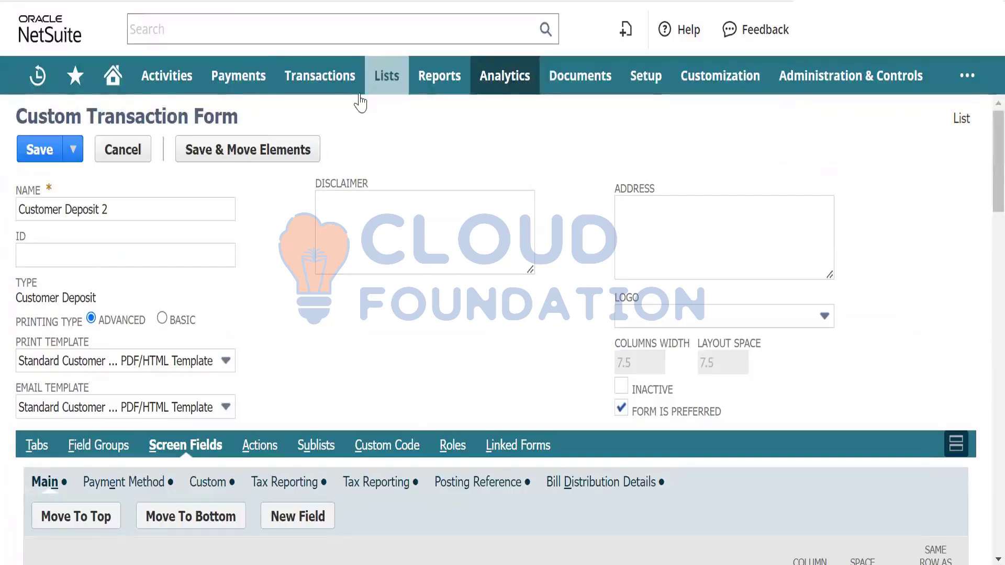
# Save the custom transaction form and reopen the Shiprocket Inc. customer deposit from the recent records.
pyautogui.moveTo(67, 89)
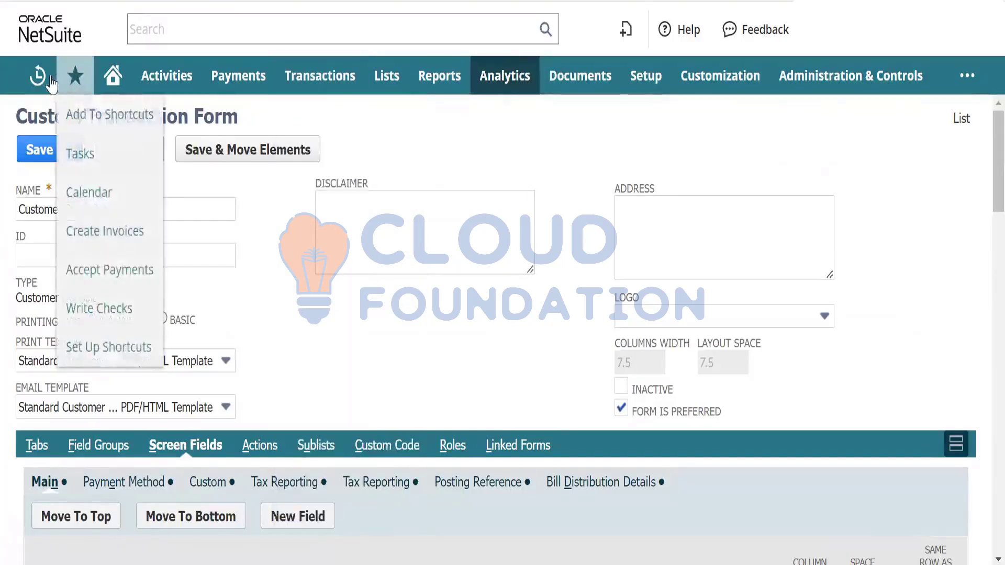
pyautogui.moveTo(36, 75)
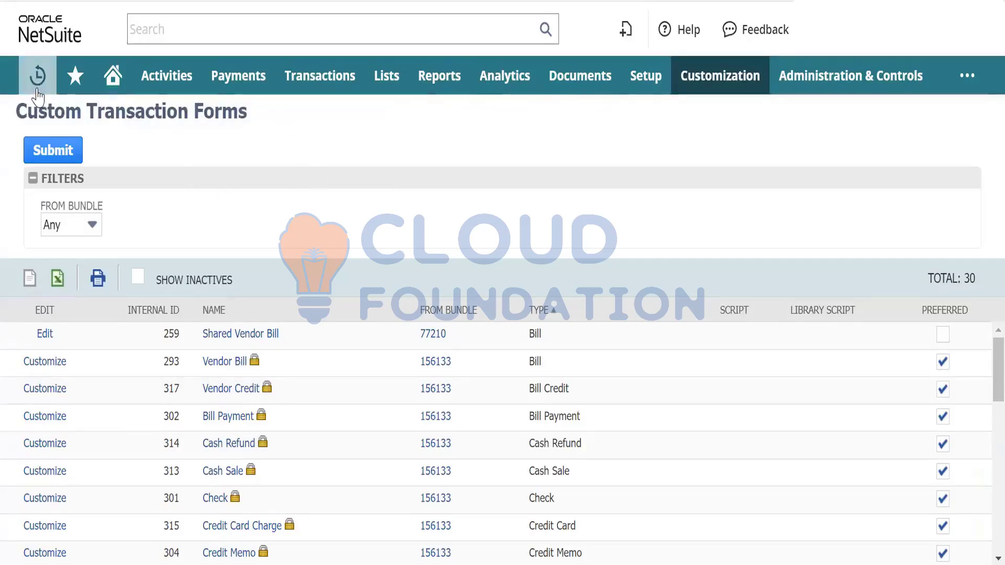
pyautogui.moveTo(34, 78)
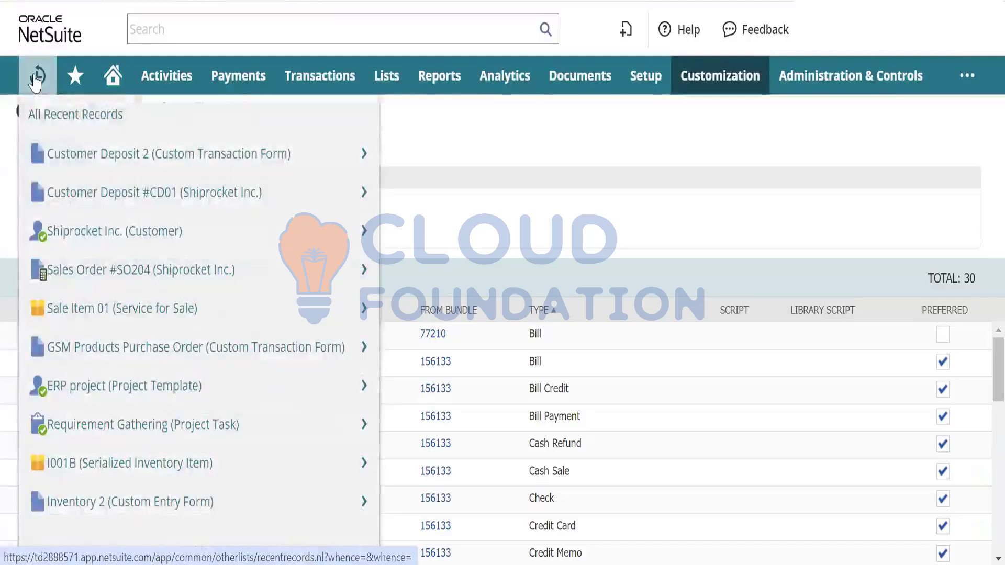
pyautogui.moveTo(45, 156)
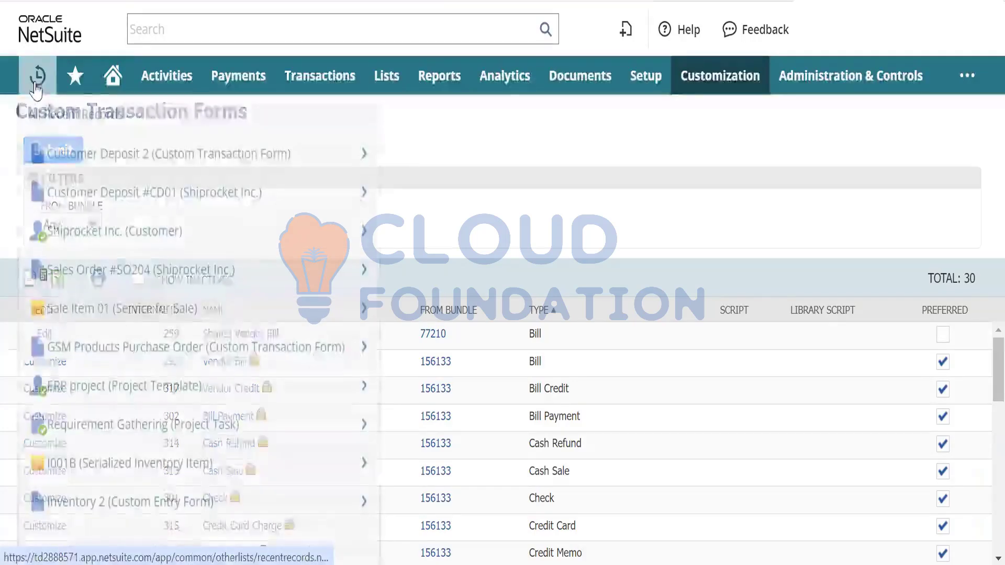
pyautogui.moveTo(94, 202)
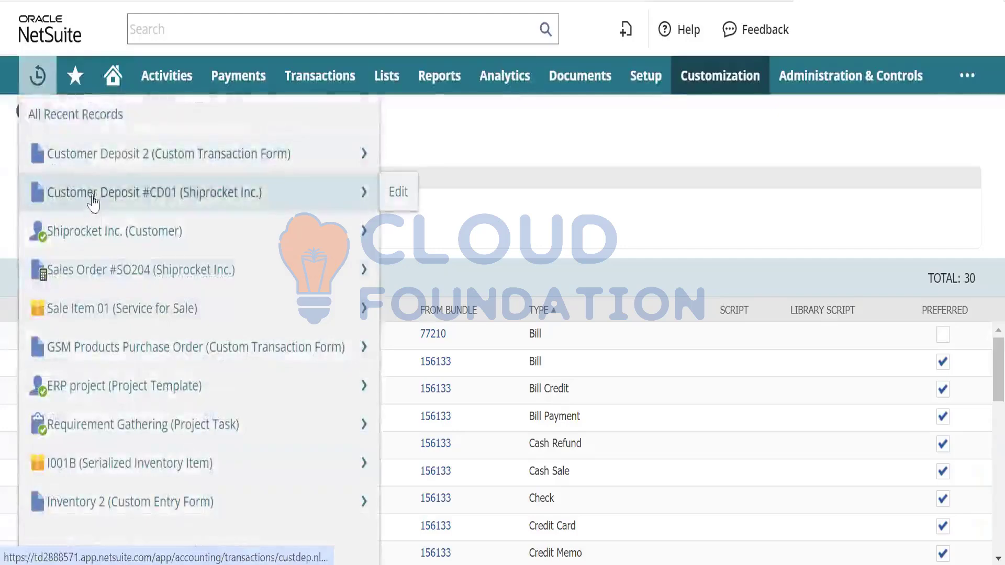
pyautogui.click(203, 192)
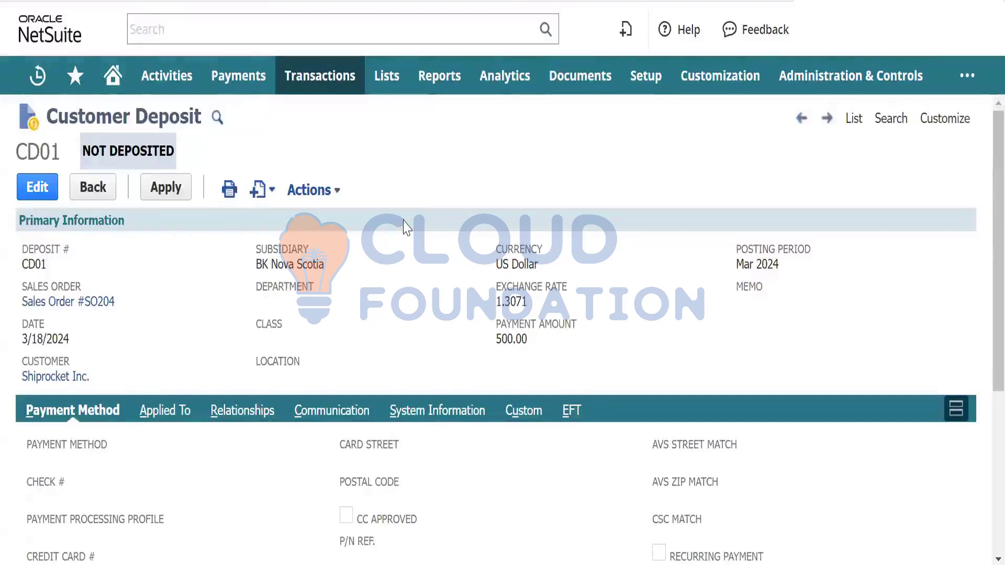
# Review the reopened deposit's primary information, custom details with FAM assets, and payment method details.
pyautogui.scroll(-3, 403, 225)
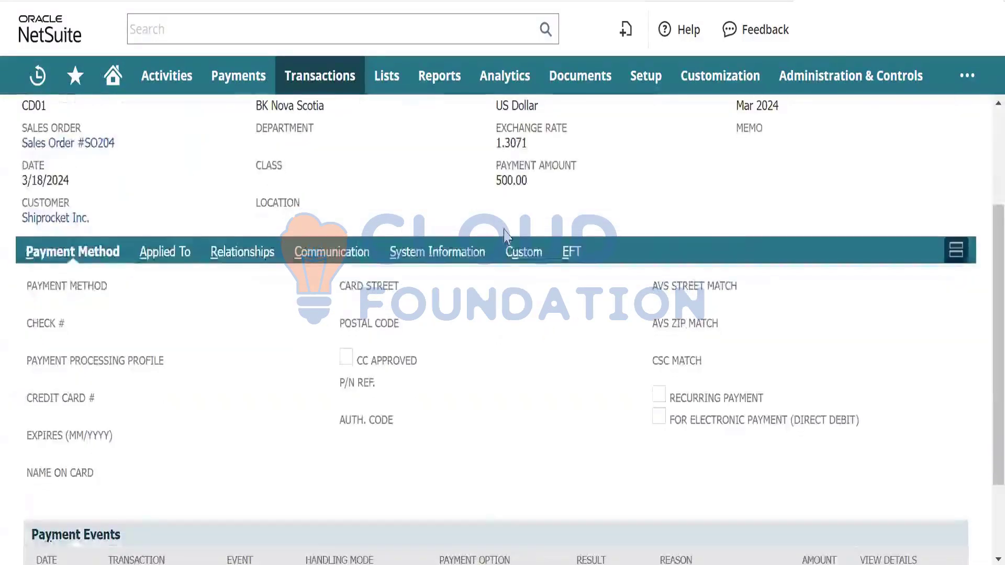
pyautogui.click(524, 253)
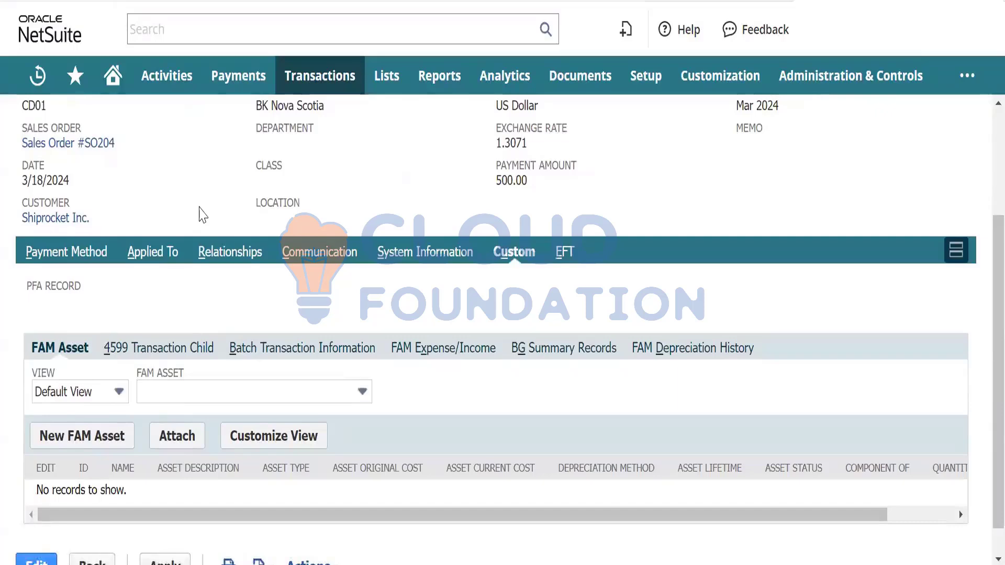
pyautogui.scroll(3, 203, 215)
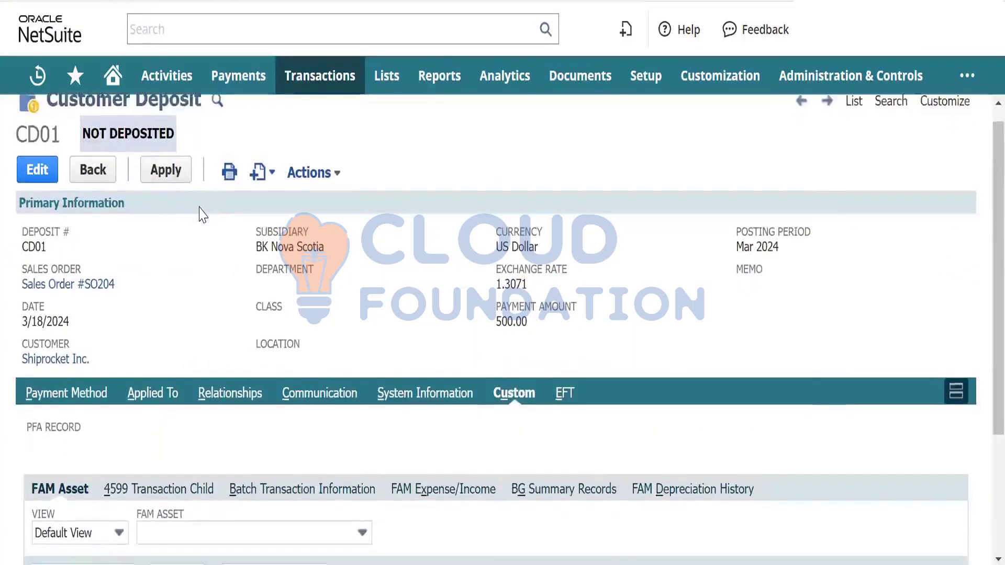
pyautogui.scroll(-3, 203, 215)
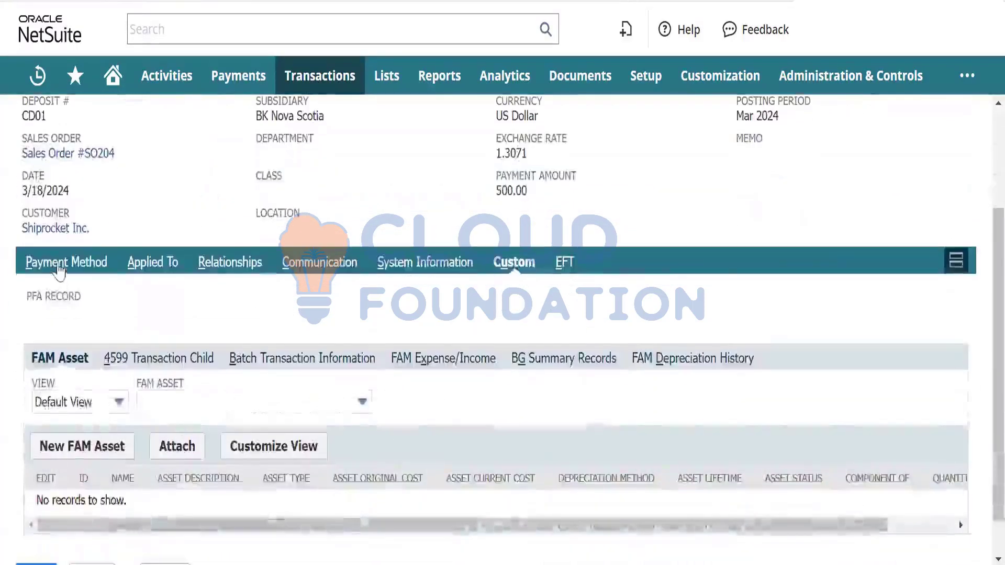
pyautogui.click(59, 266)
pyautogui.scroll(-1, 203, 352)
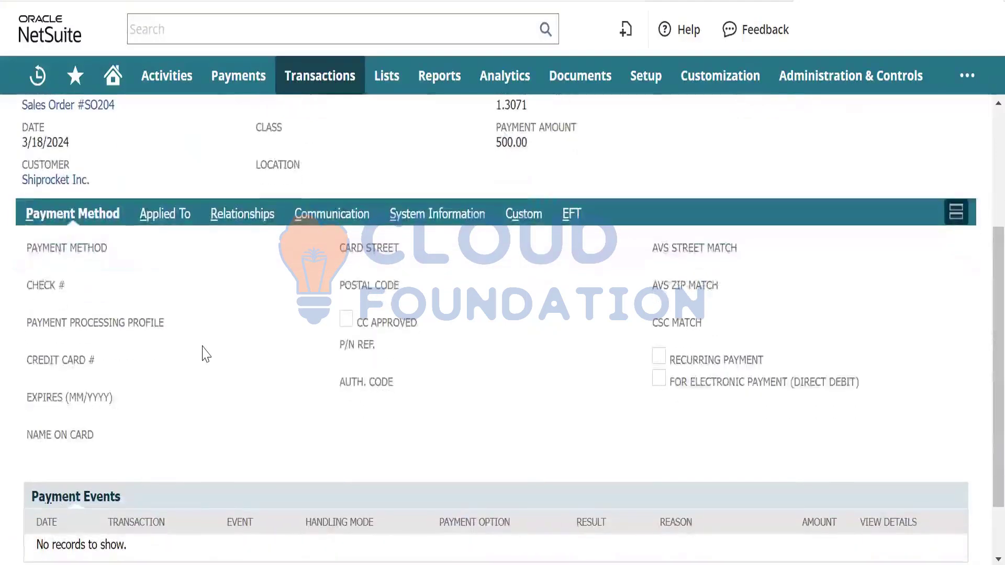
# Review the customer deposit's payment method, payment events, applied transactions and relationships.
pyautogui.scroll(-2, 206, 355)
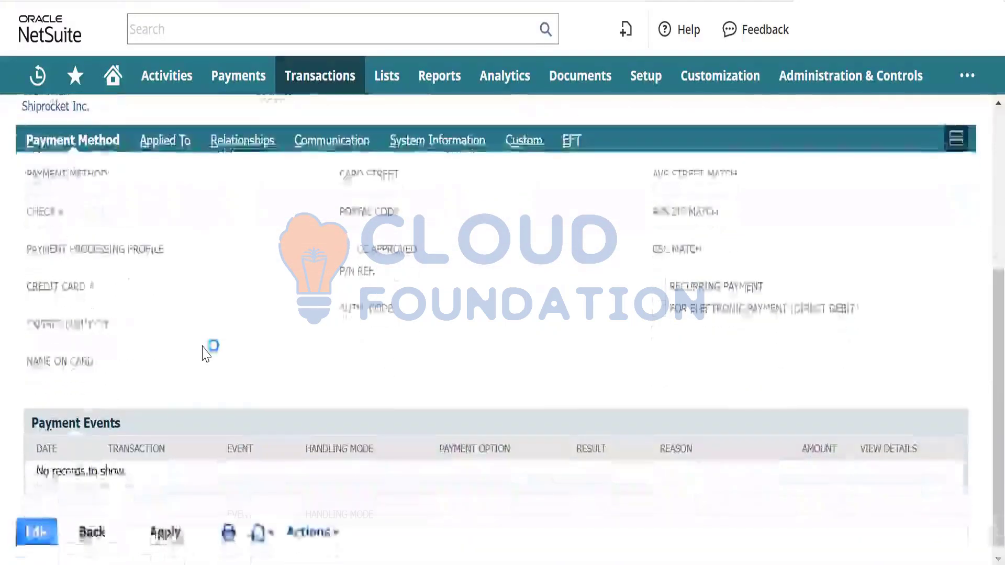
pyautogui.scroll(5, 206, 354)
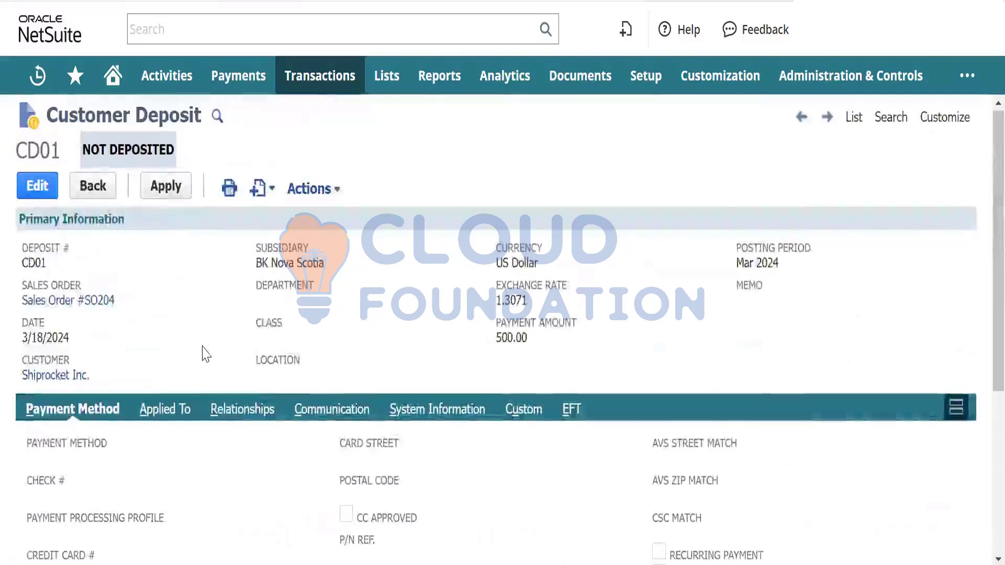
pyautogui.scroll(-3, 203, 353)
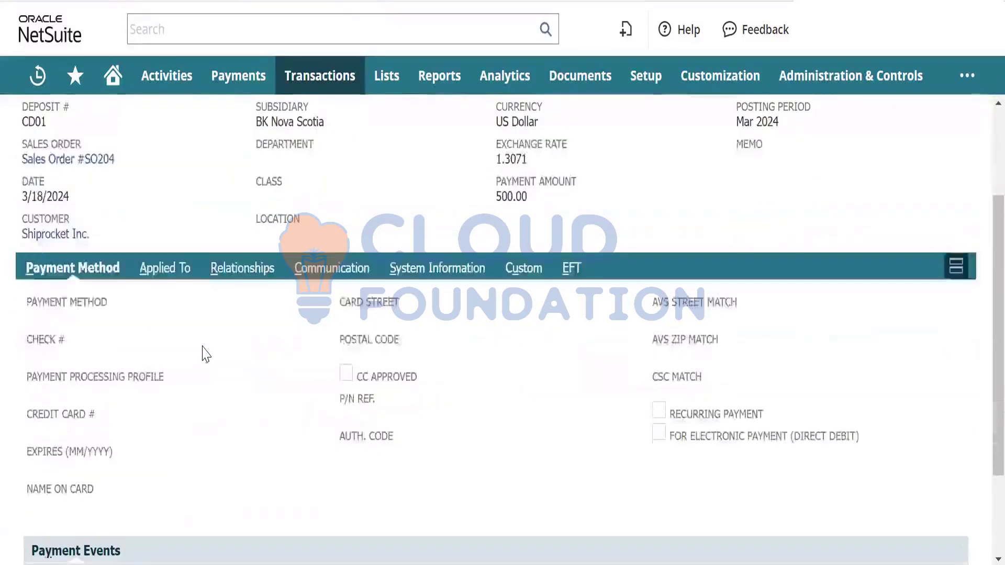
pyautogui.click(157, 268)
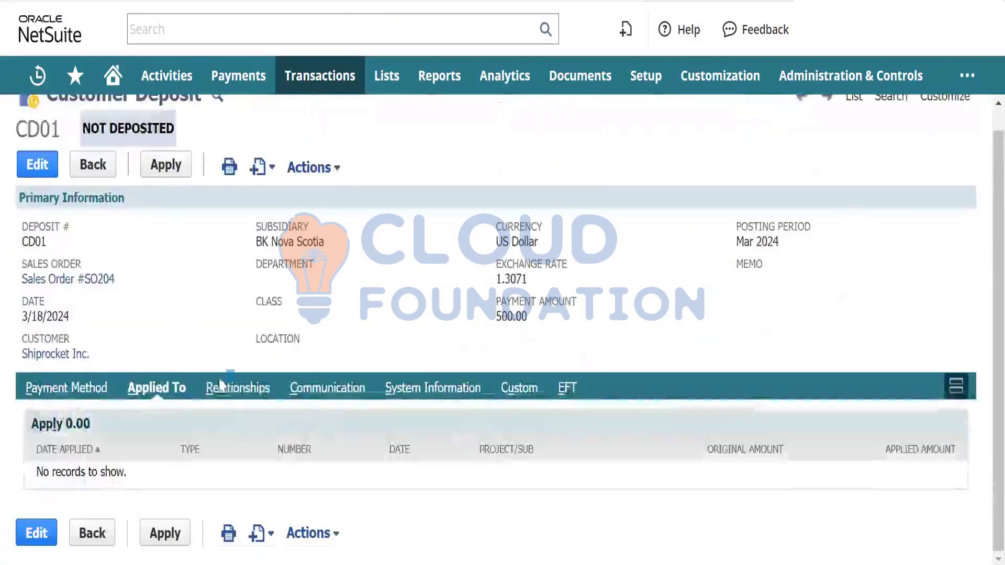
pyautogui.click(237, 388)
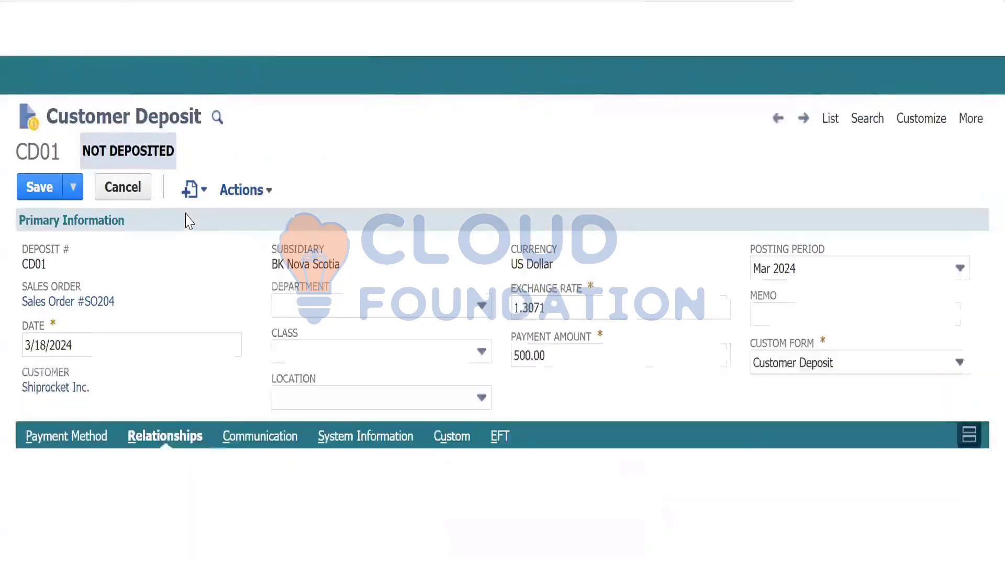
# Switch deposit CD01 to the Customer Deposit 2 form and save it with the account 100050 HSBC Bank - CAD.
pyautogui.click(775, 368)
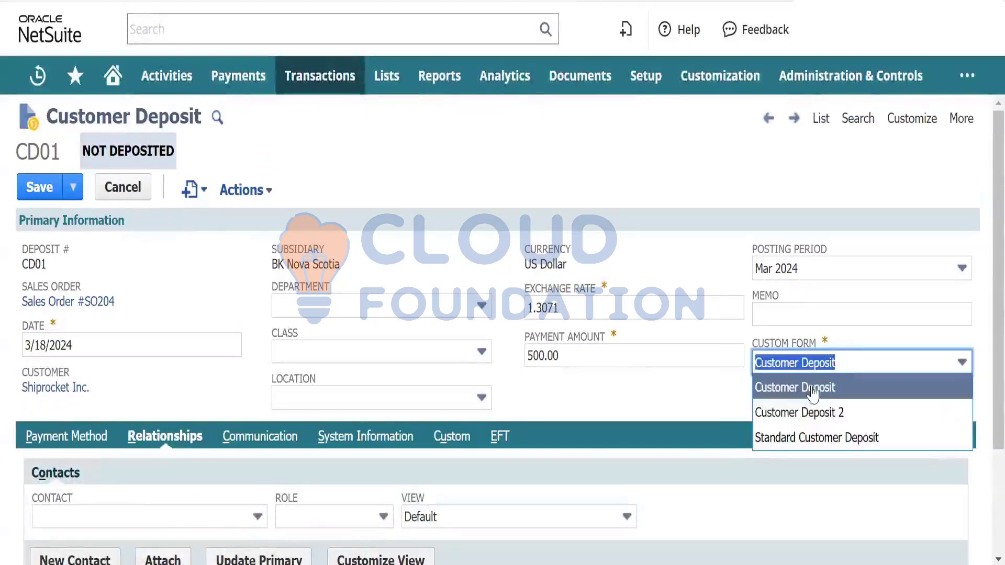
pyautogui.press('Return')
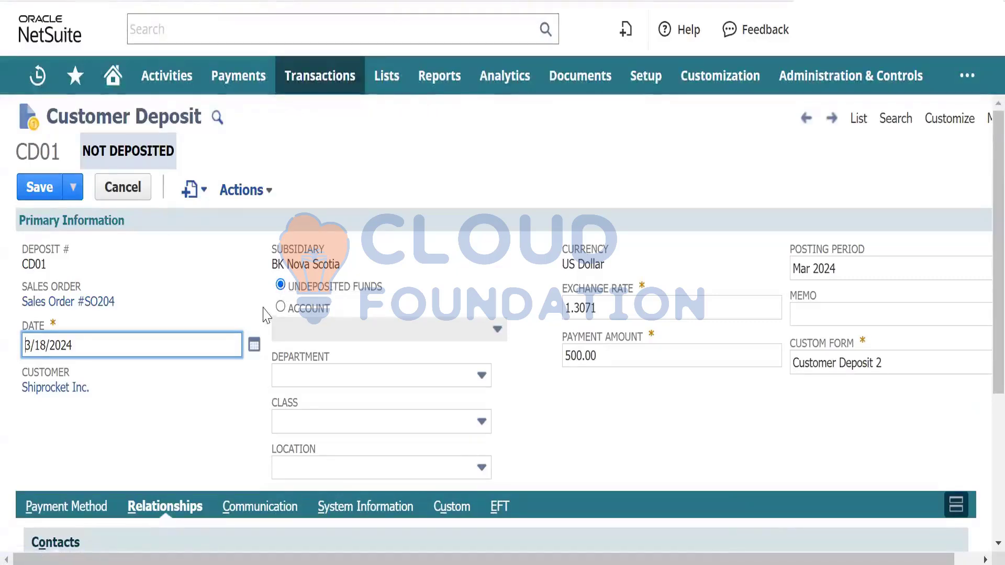
pyautogui.click(281, 309)
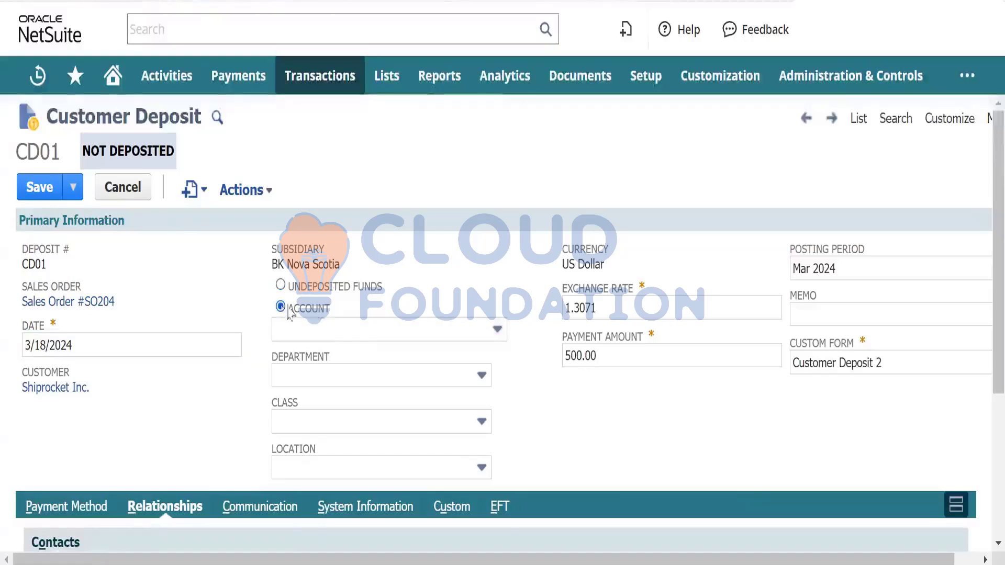
pyautogui.click(416, 337)
pyautogui.scroll(-6, 310, 428)
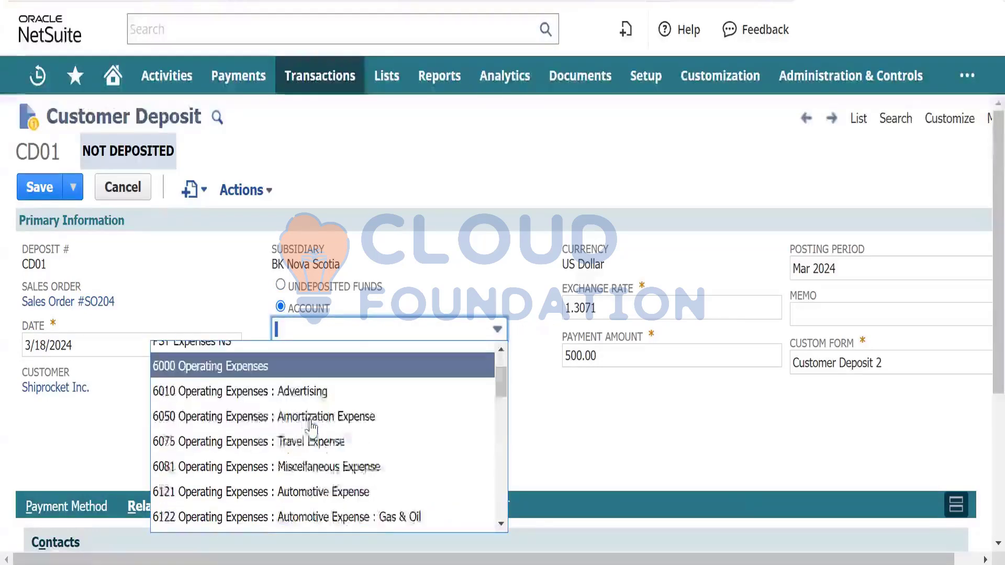
pyautogui.scroll(-4, 312, 427)
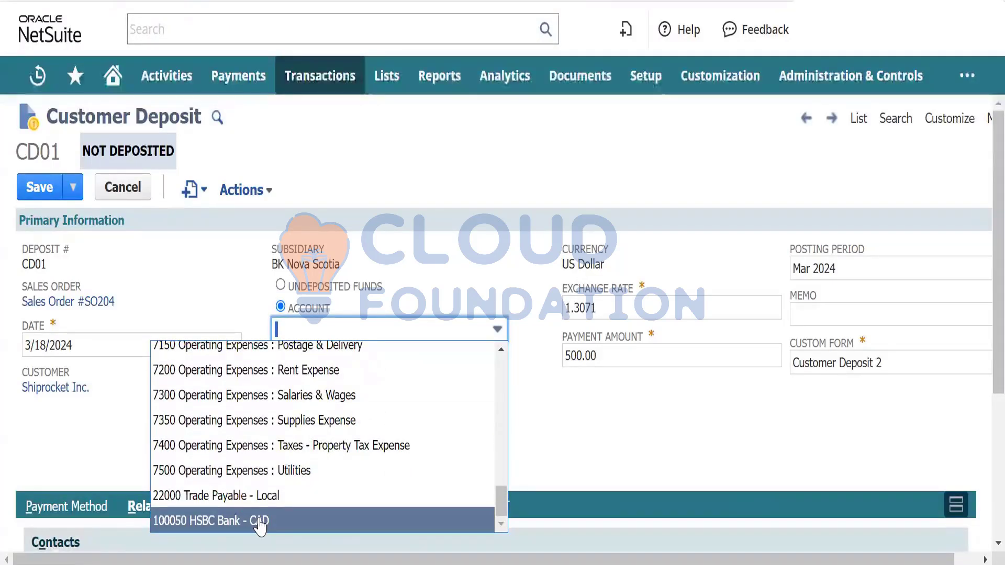
pyautogui.click(260, 521)
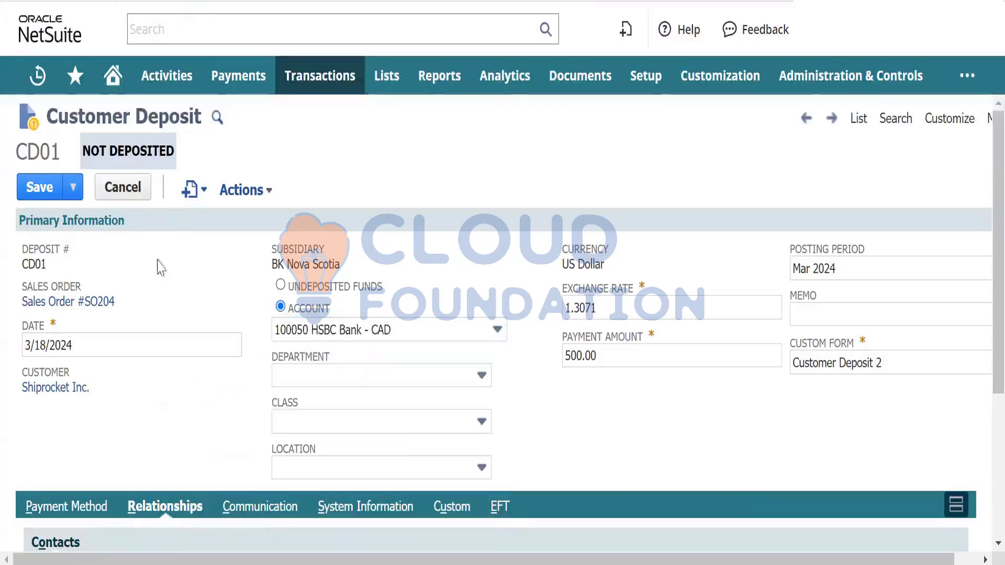
pyautogui.click(41, 186)
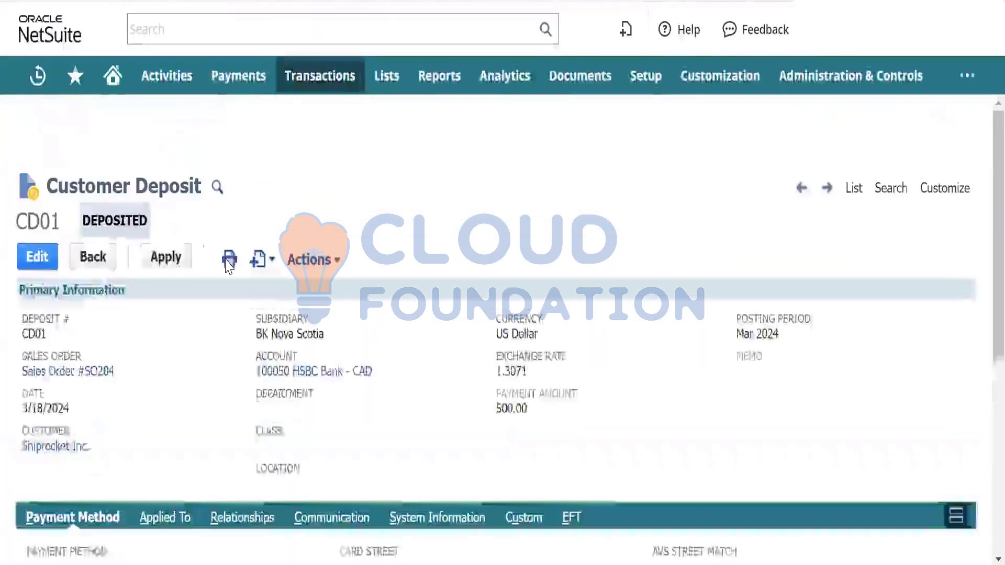
# Examine the GL impact of customer deposit CD01, including its debit and credit accounts and amounts.
pyautogui.moveTo(308, 260)
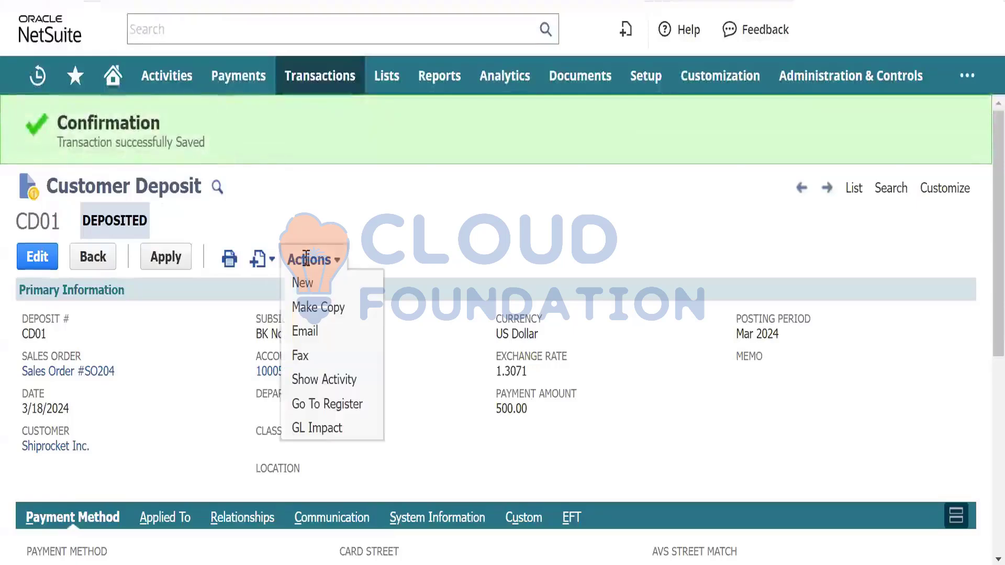
pyautogui.click(317, 428)
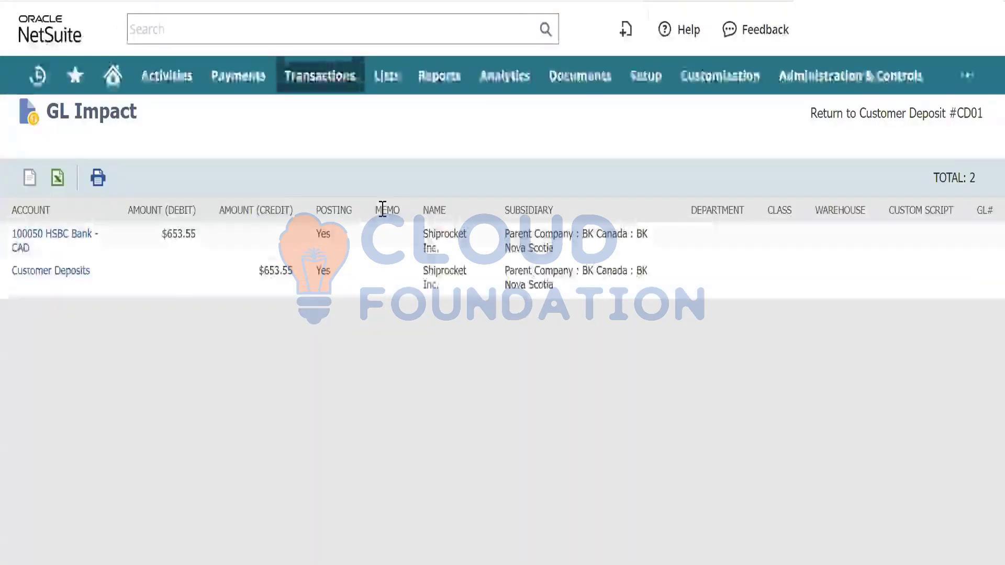
pyautogui.click(185, 243)
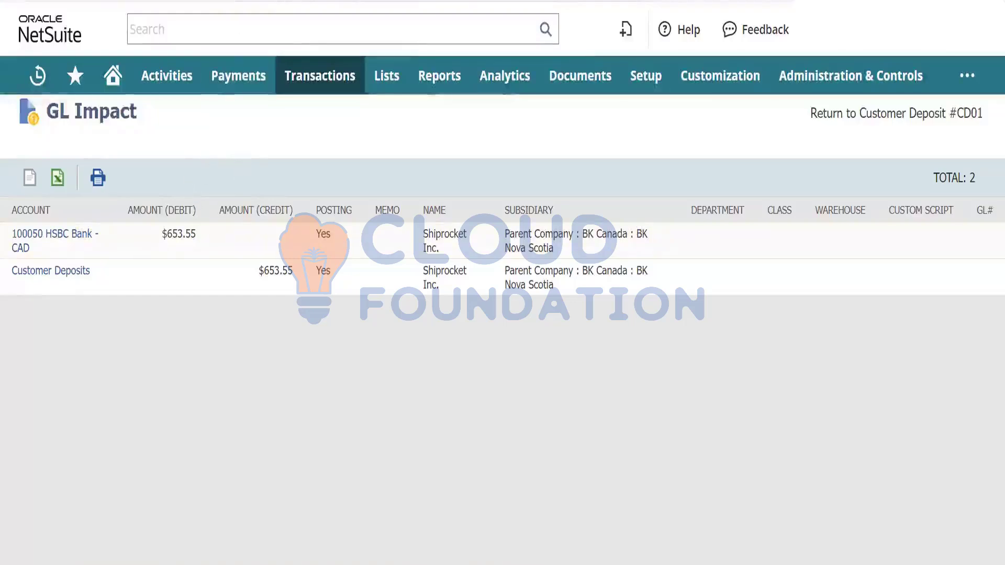
# Open sales order SO204 for Shiprocket Inc. from the recent records and start its next bill as an invoice.
pyautogui.moveTo(37, 76)
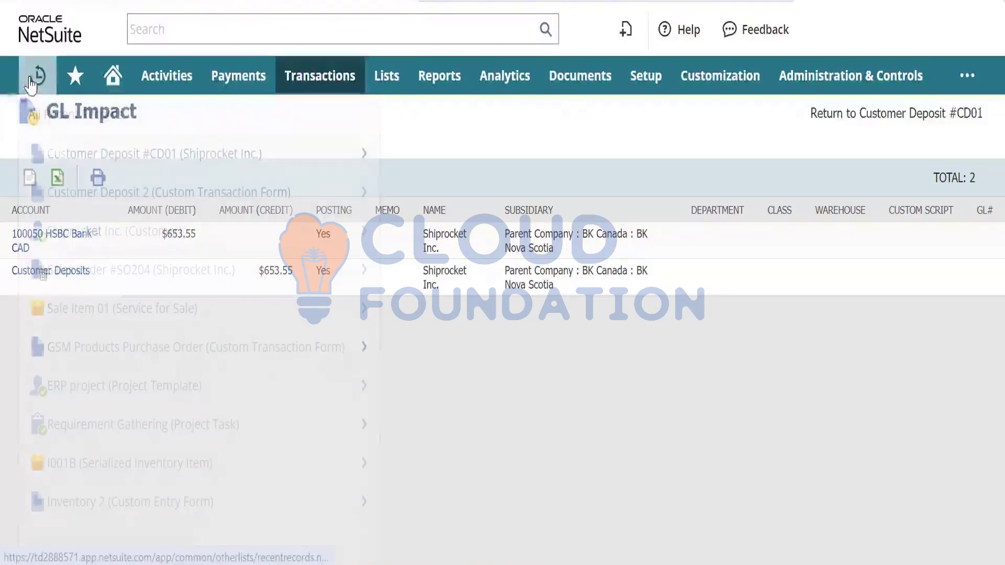
pyautogui.moveTo(220, 270)
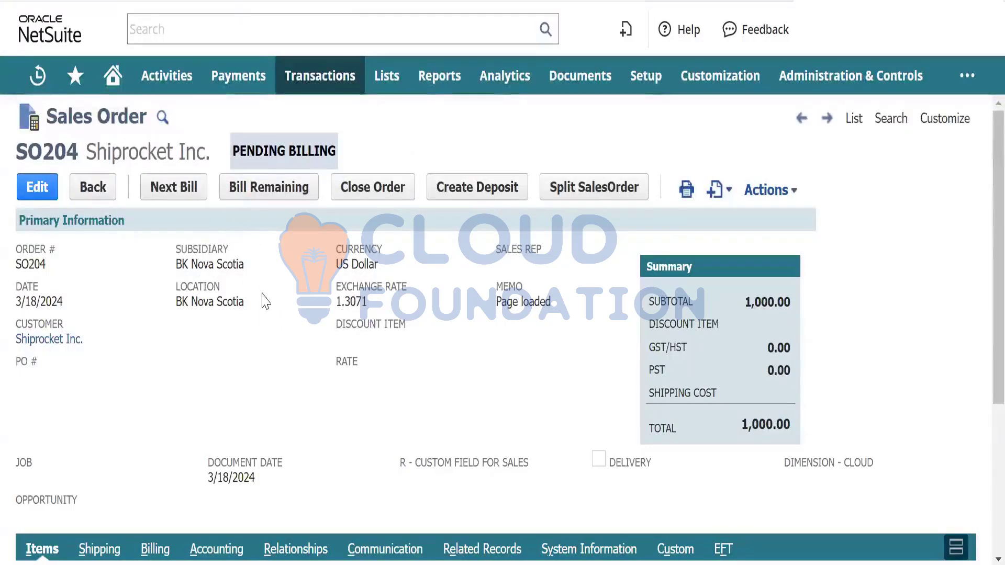
pyautogui.click(167, 191)
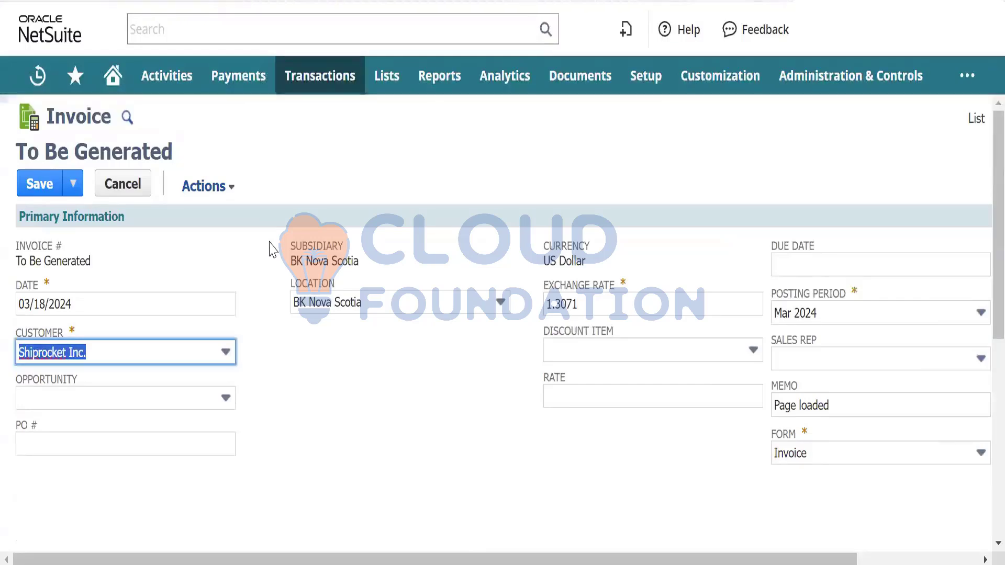
# Check the new invoice's primary information and Sale Item 01 Subscription Services line, and save the invoice.
pyautogui.click(423, 432)
pyautogui.scroll(-3, 422, 433)
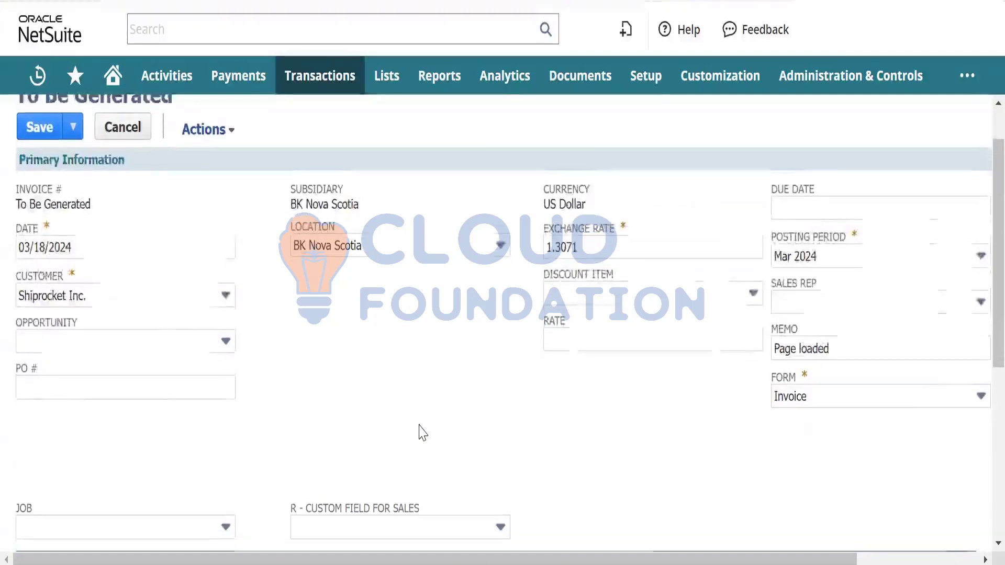
pyautogui.scroll(-5, 422, 432)
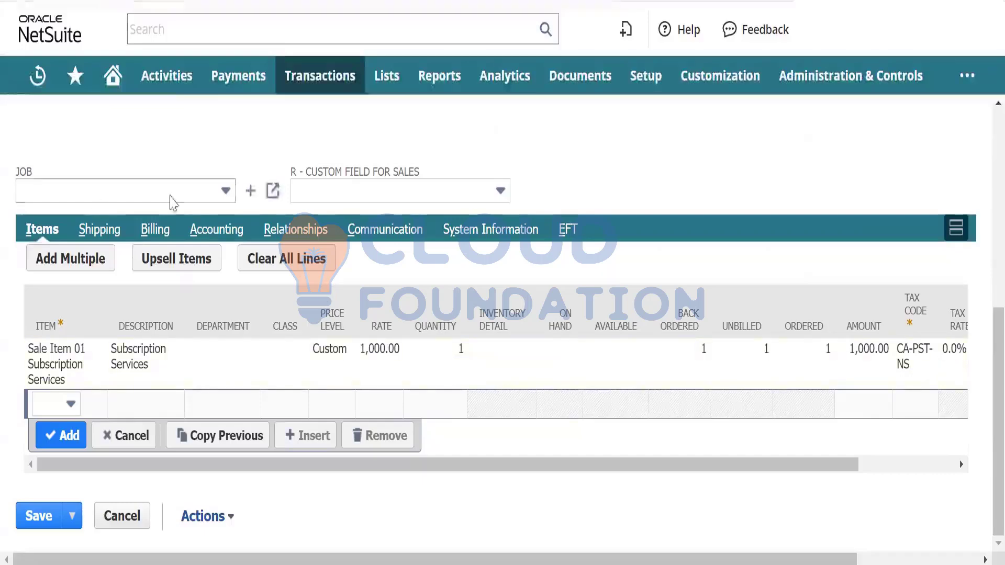
pyautogui.scroll(8, 172, 203)
pyautogui.scroll(-1, 173, 202)
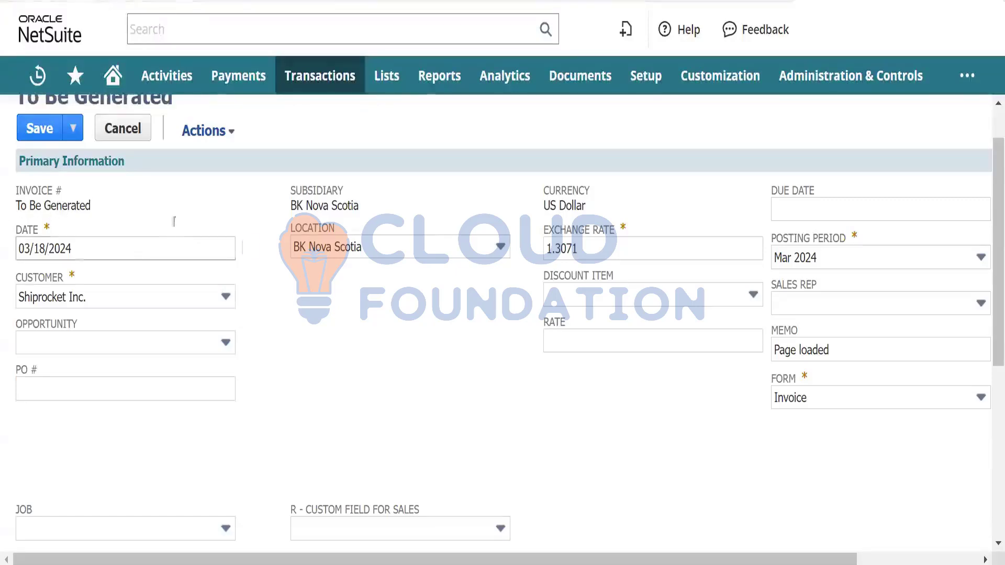
pyautogui.scroll(-3, 421, 408)
pyautogui.scroll(-3, 422, 408)
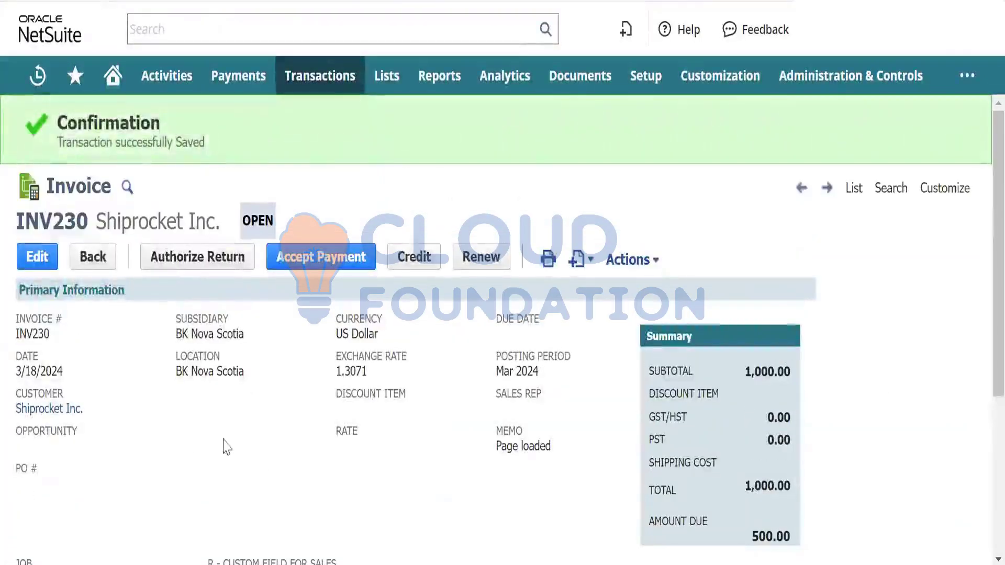
# Review the saved Shiprocket Inc. invoice's primary information, summary total, amount due and item line.
pyautogui.scroll(-1, 270, 460)
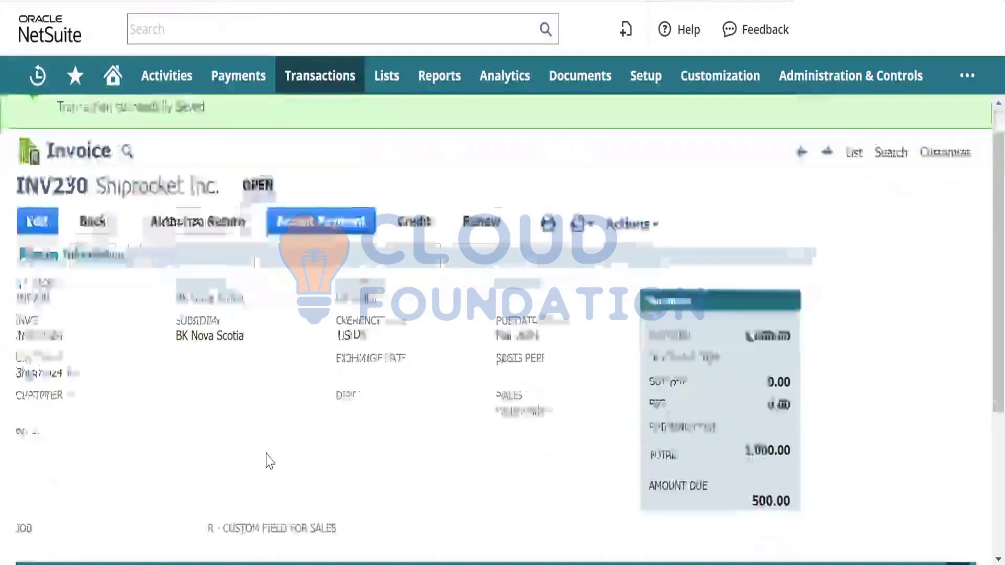
pyautogui.scroll(-2, 270, 460)
pyautogui.scroll(1, 601, 417)
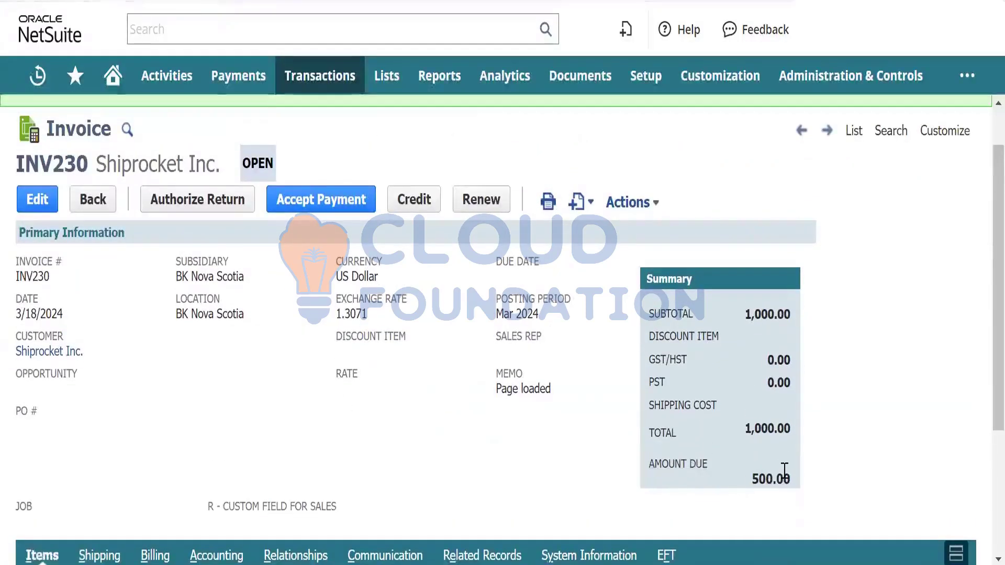
pyautogui.scroll(-5, 204, 416)
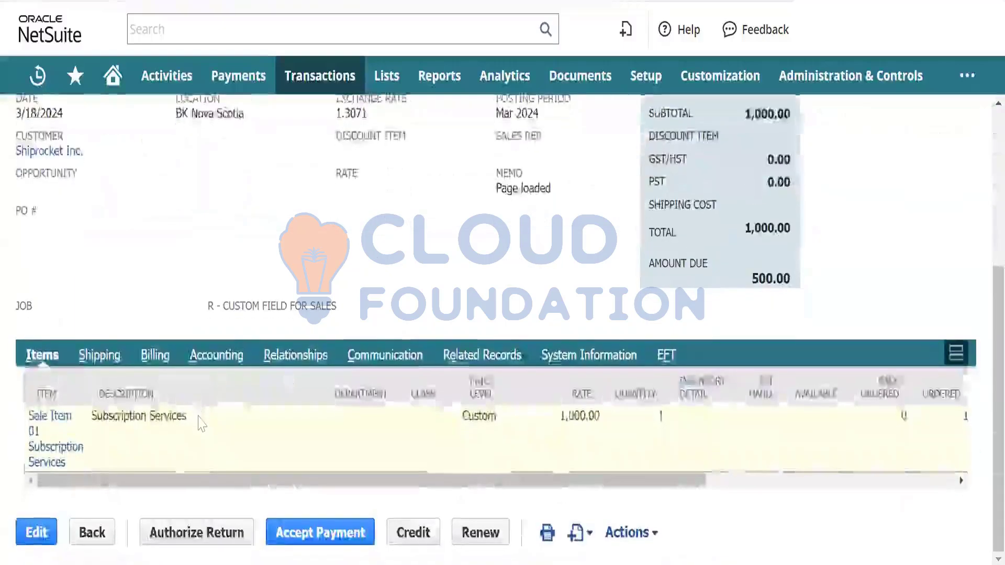
pyautogui.scroll(6, 298, 256)
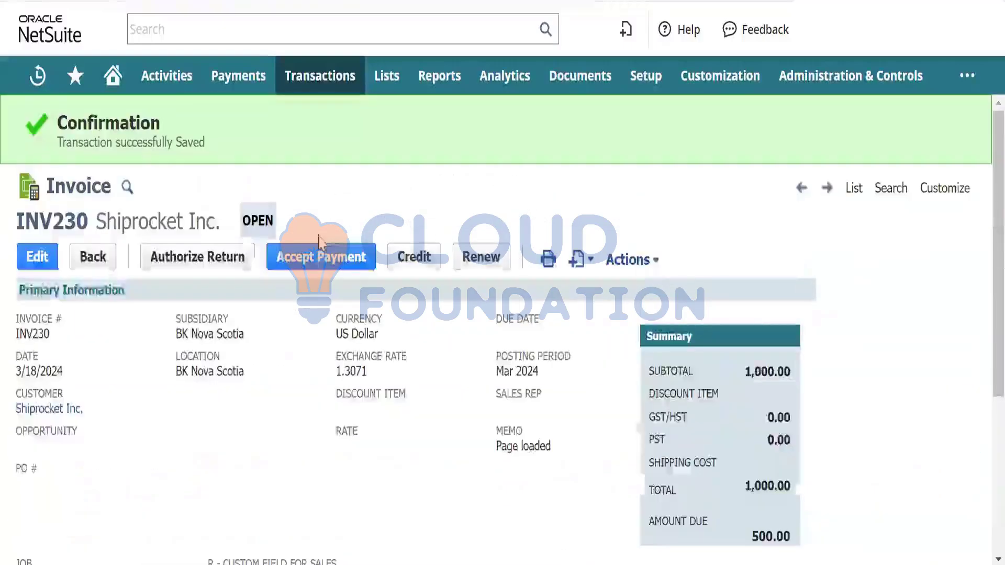
# Examine the GL impact of the Shiprocket Inc. invoice and return to the invoice record.
pyautogui.moveTo(628, 260)
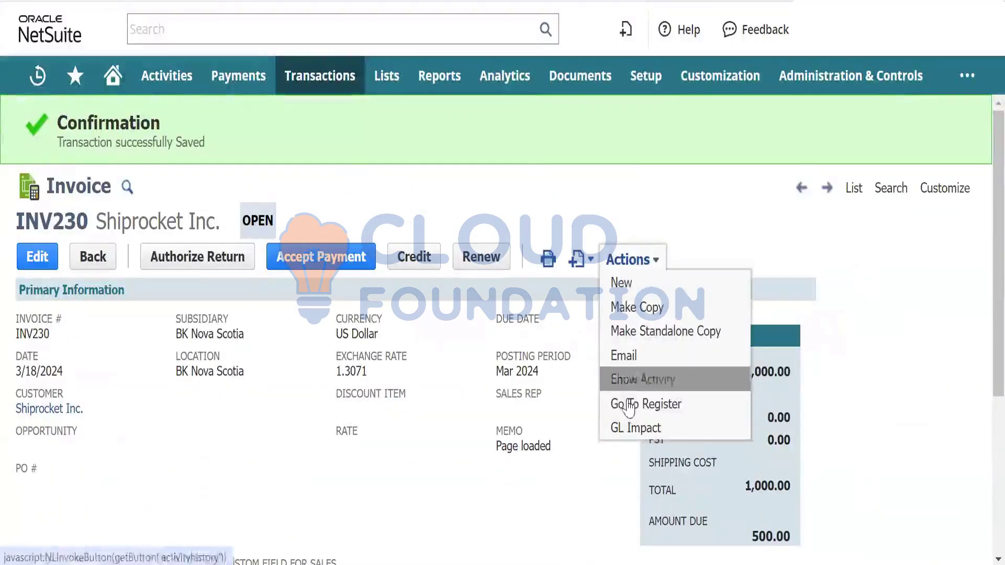
pyautogui.click(635, 427)
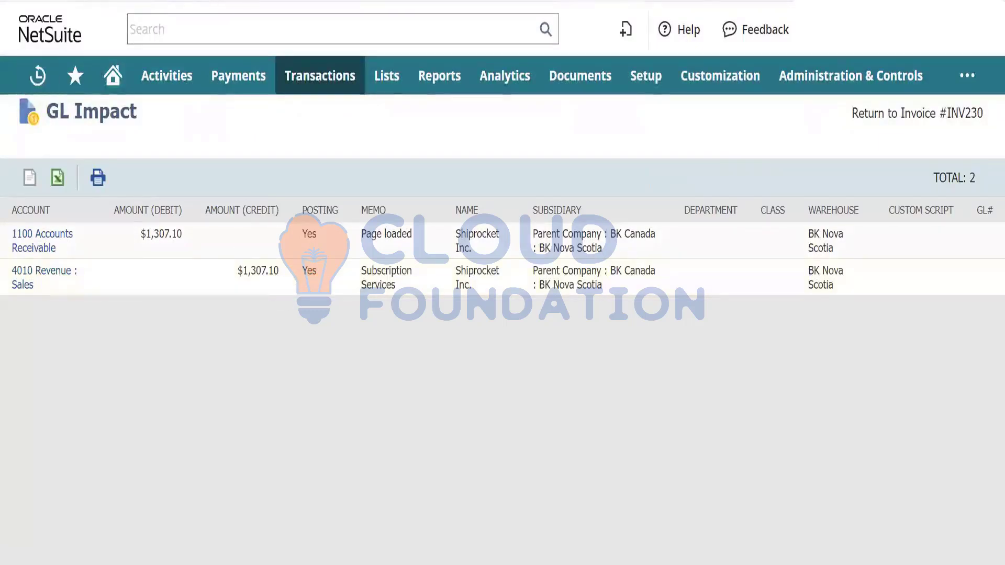
pyautogui.hotkey('alt', 'Left')
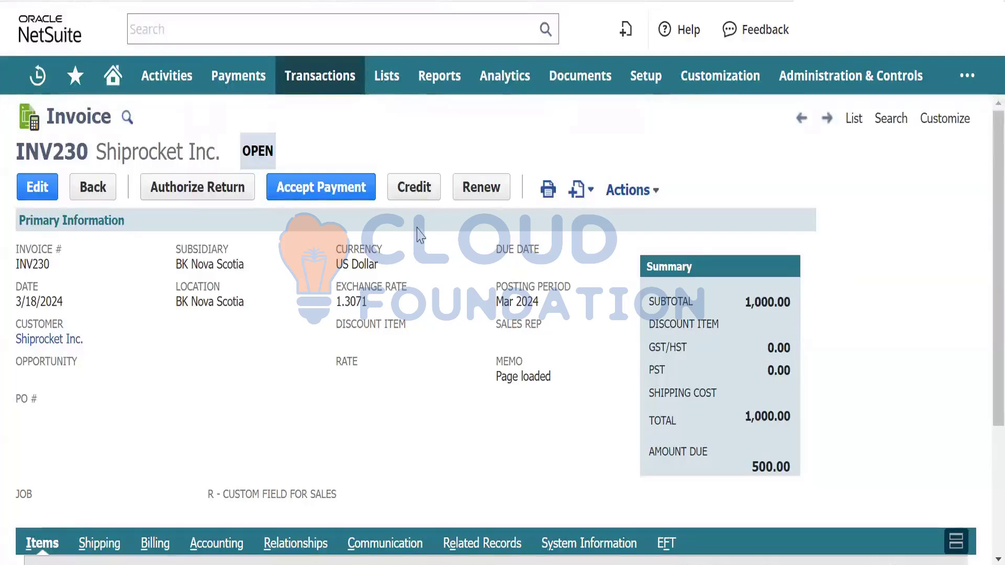
# Try to start a credit from the Shiprocket Inc. invoice, and recheck the invoice's item line, total and amount due.
pyautogui.click(415, 189)
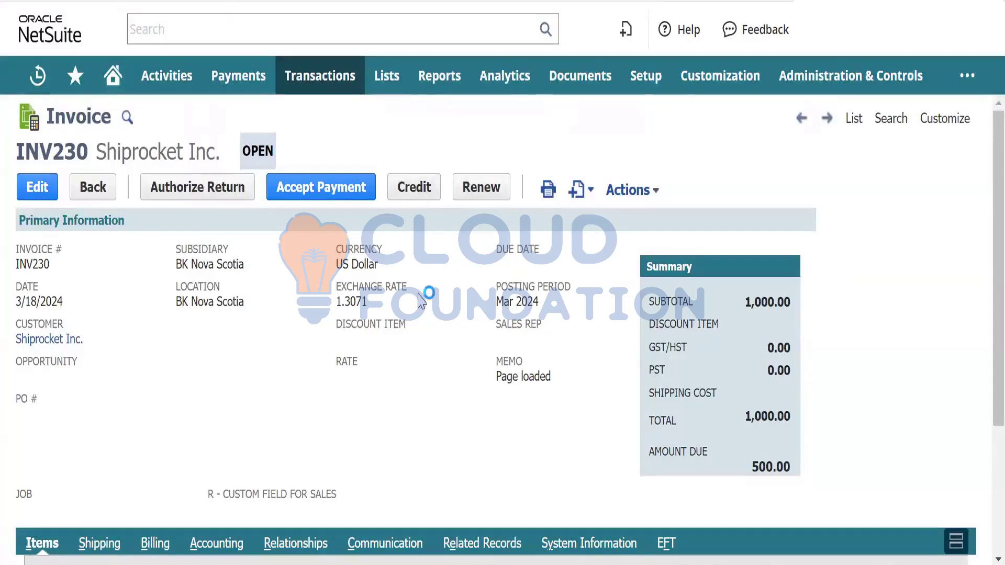
pyautogui.click(416, 189)
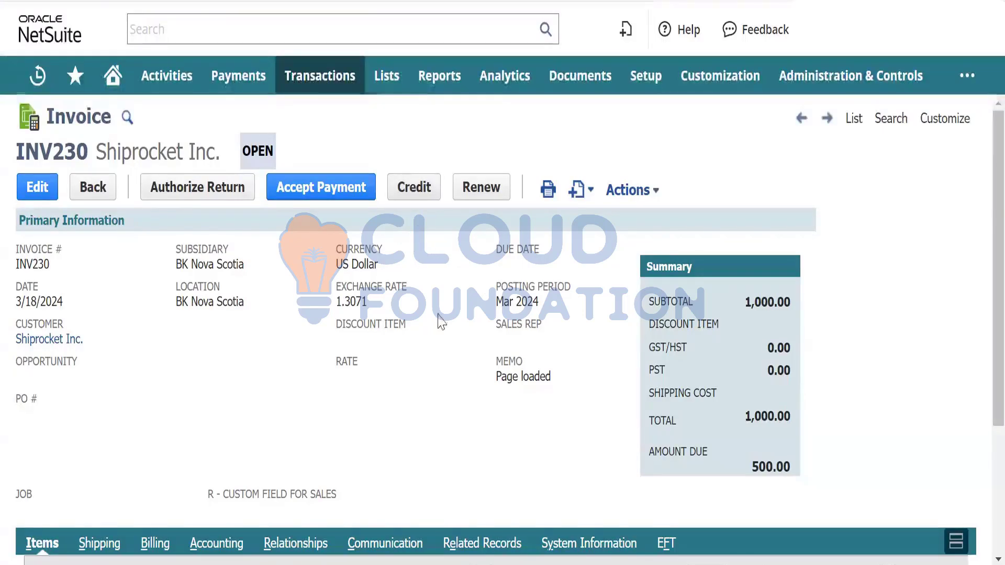
pyautogui.scroll(-2, 302, 311)
pyautogui.scroll(2, 302, 311)
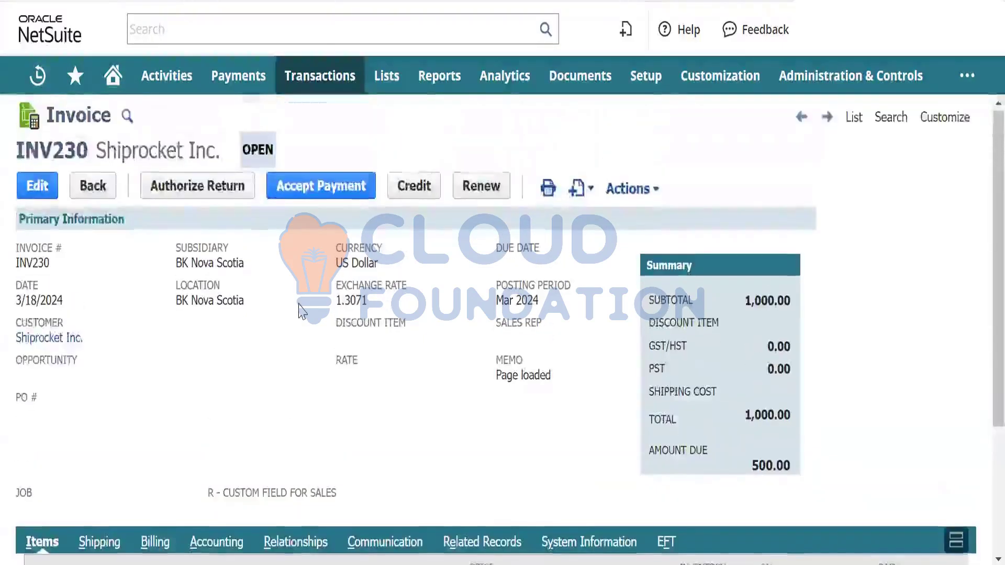
pyautogui.scroll(-3, 319, 374)
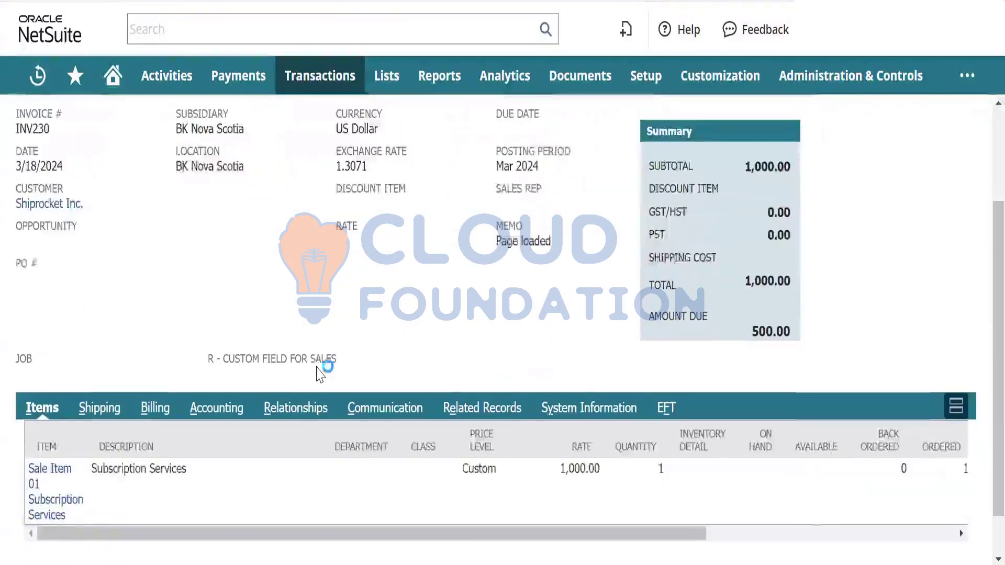
pyautogui.scroll(2, 322, 373)
pyautogui.scroll(2, 316, 375)
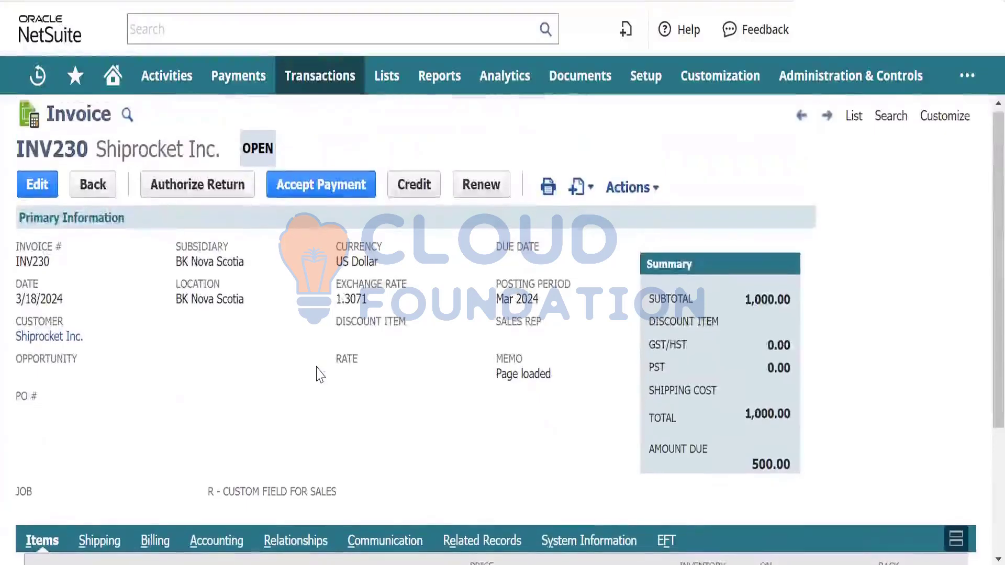
pyautogui.scroll(-1, 316, 374)
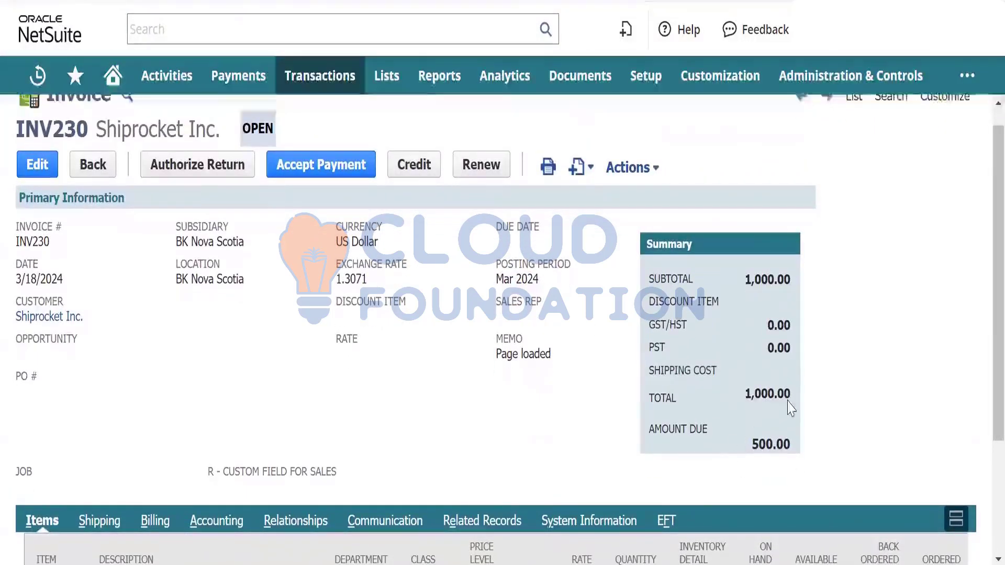
# Accept a 500.00 US Dollar payment to undeposited funds against the open Shiprocket Inc. invoice, save it and review the payment record.
pyautogui.click(291, 163)
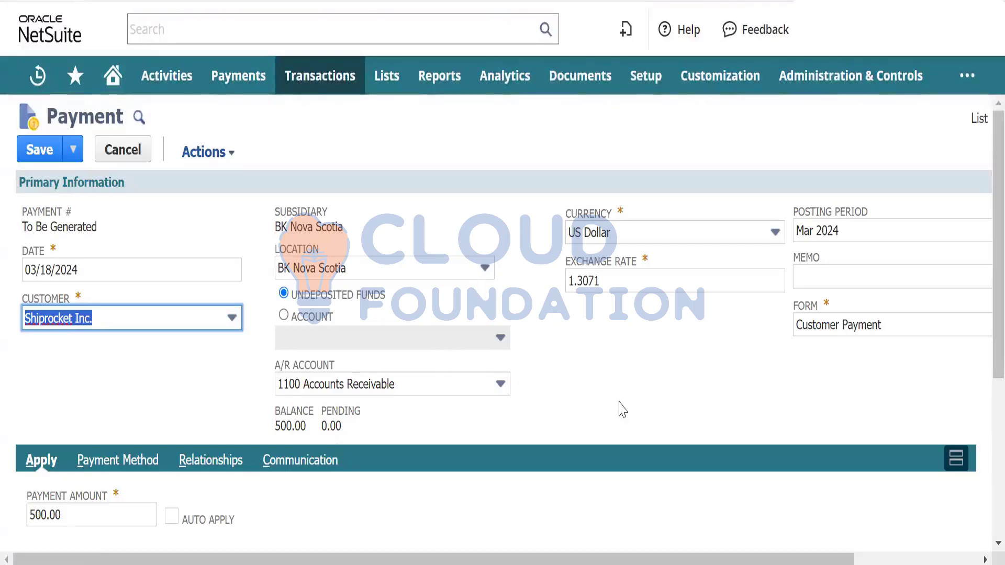
pyautogui.scroll(-3, 620, 408)
pyautogui.scroll(-2, 621, 408)
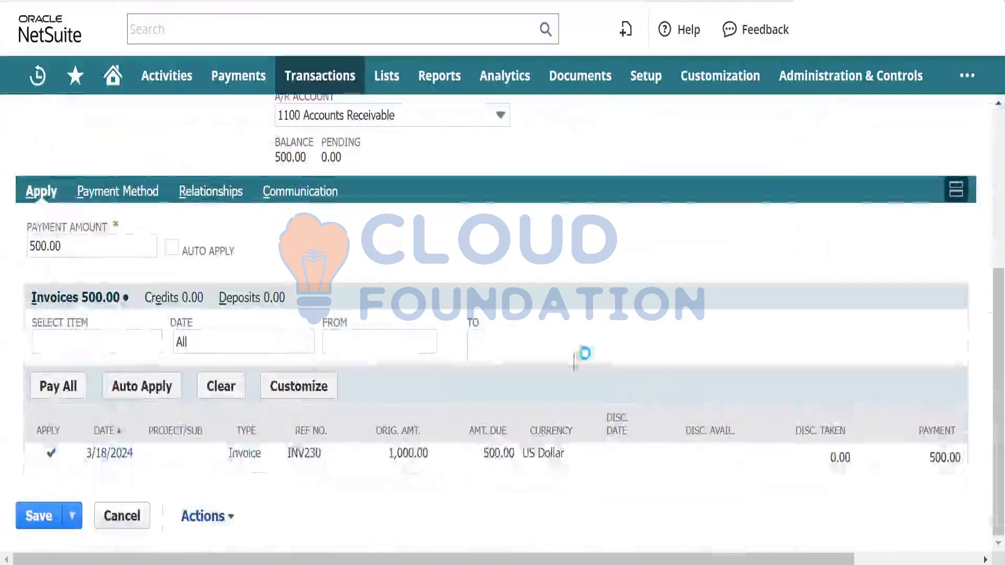
pyautogui.scroll(1, 617, 341)
pyautogui.scroll(5, 618, 340)
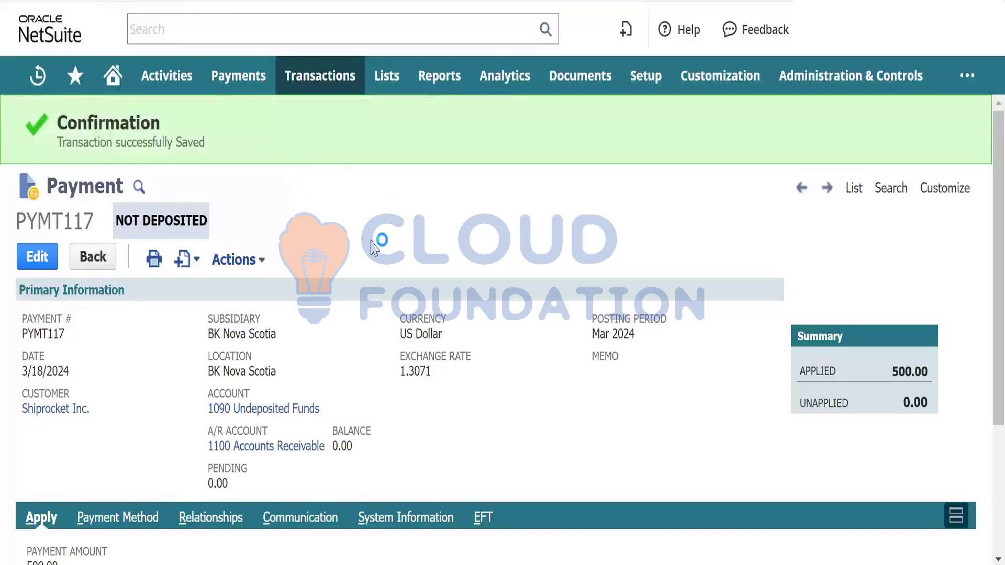
pyautogui.scroll(-2, 246, 324)
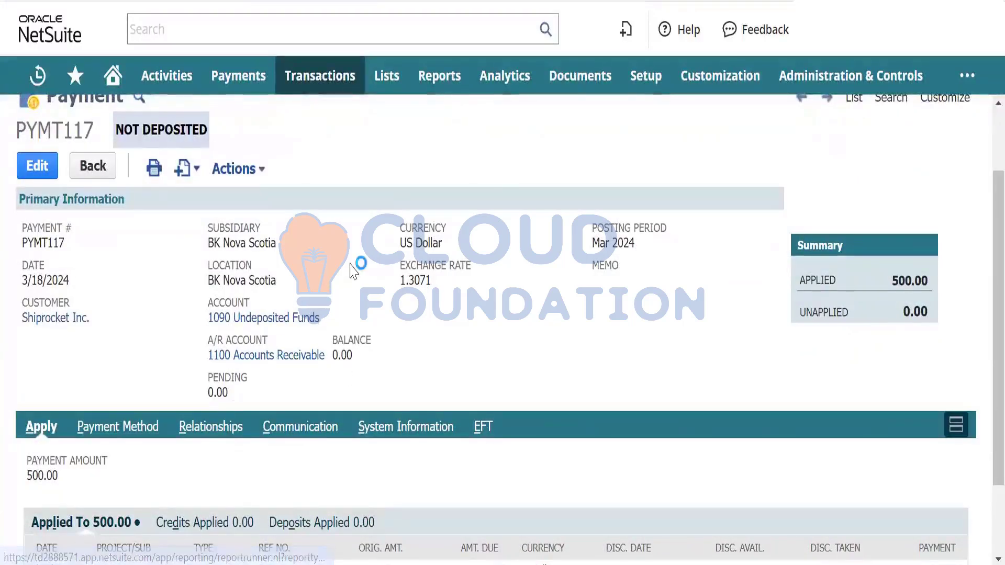
pyautogui.scroll(2, 355, 271)
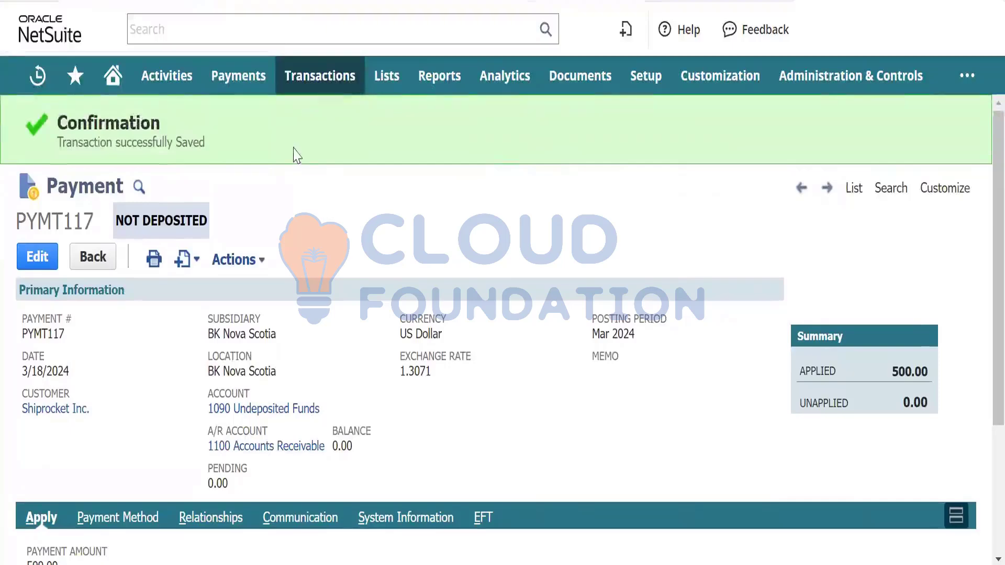
pyautogui.moveTo(309, 88)
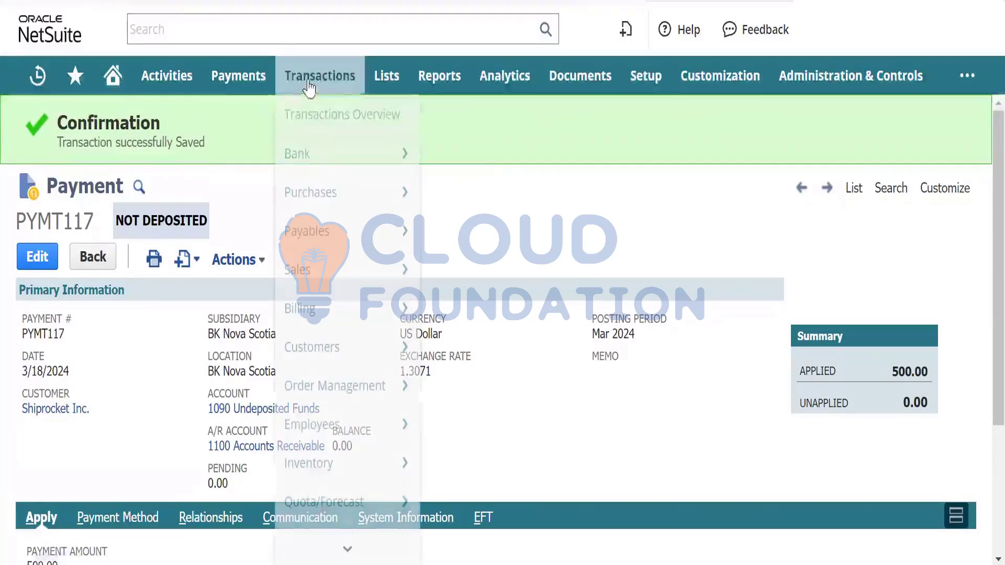
pyautogui.moveTo(335, 154)
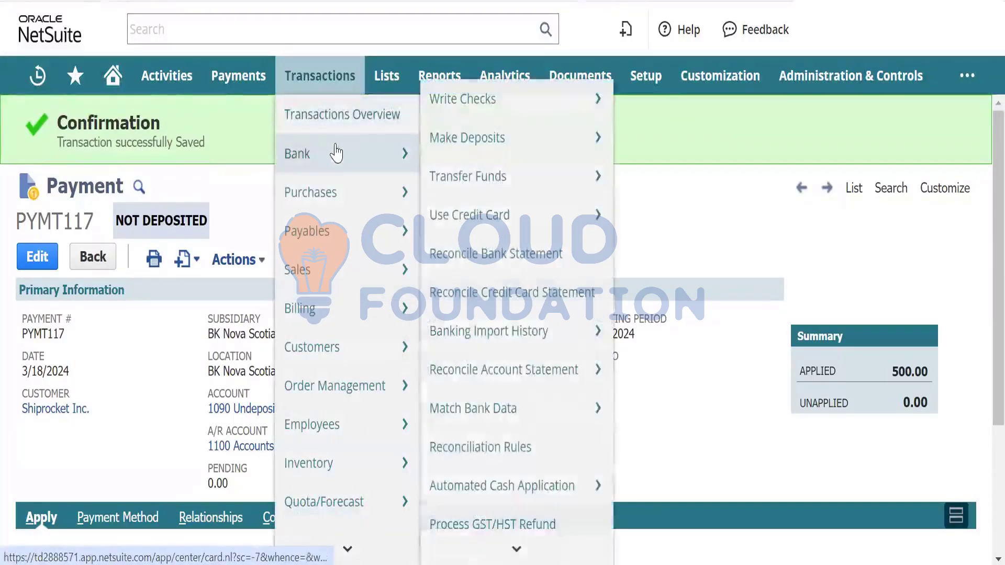
pyautogui.moveTo(481, 151)
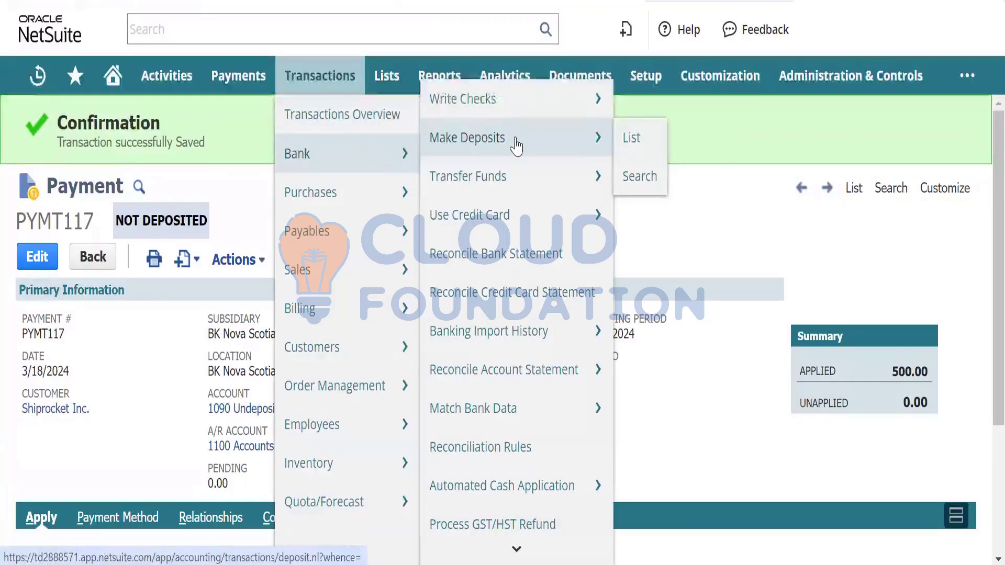
pyautogui.moveTo(331, 280)
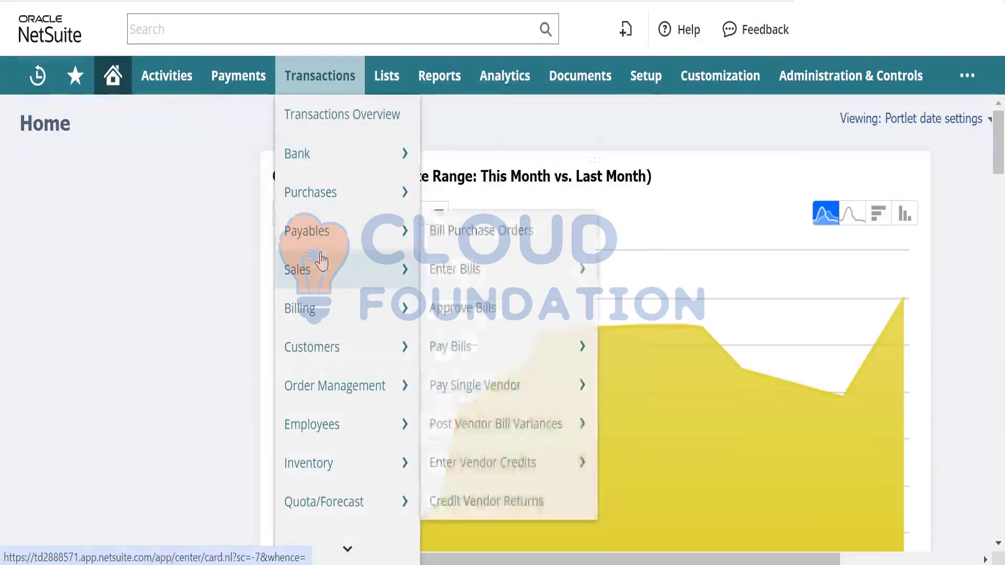
pyautogui.moveTo(344, 348)
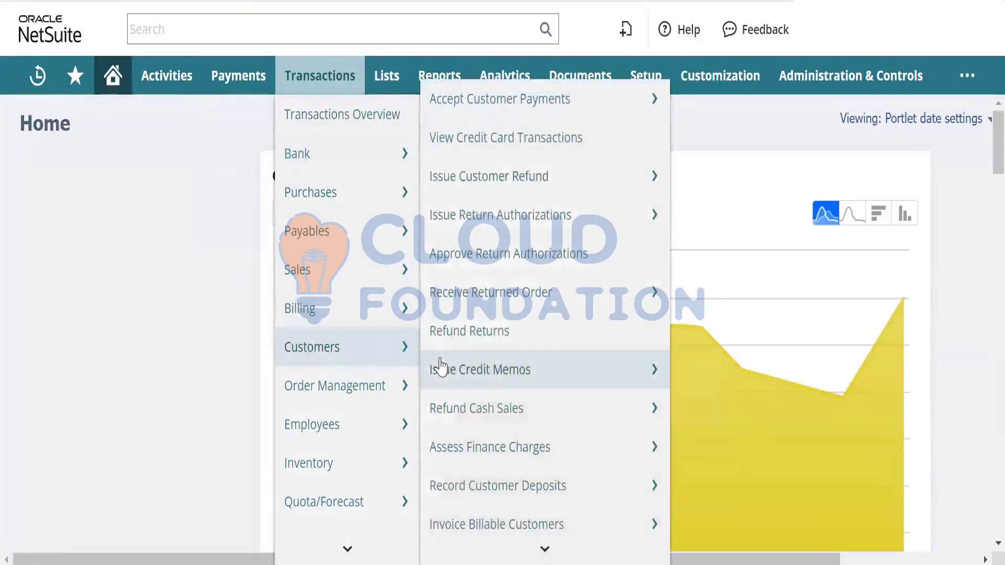
pyautogui.moveTo(538, 104)
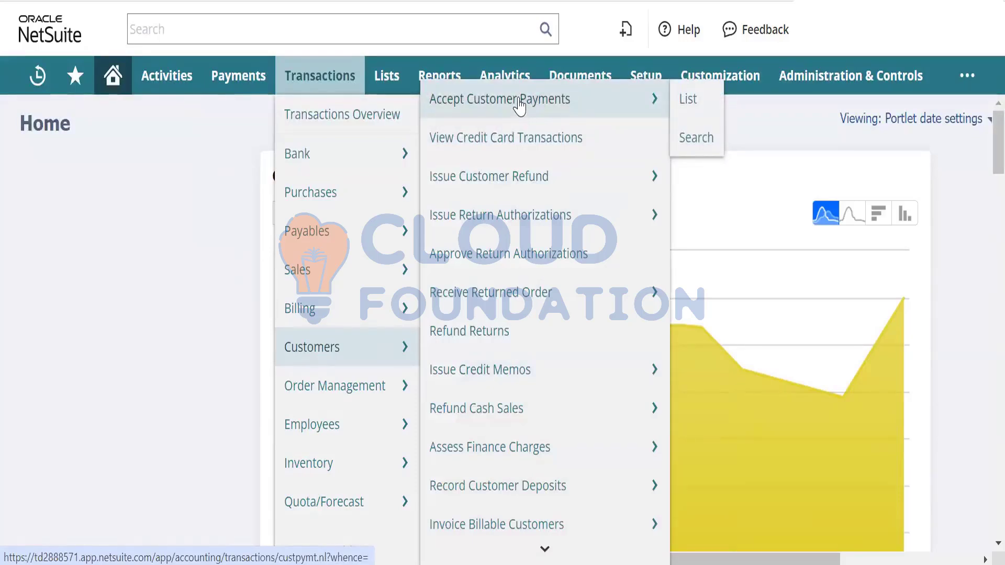
pyautogui.moveTo(336, 156)
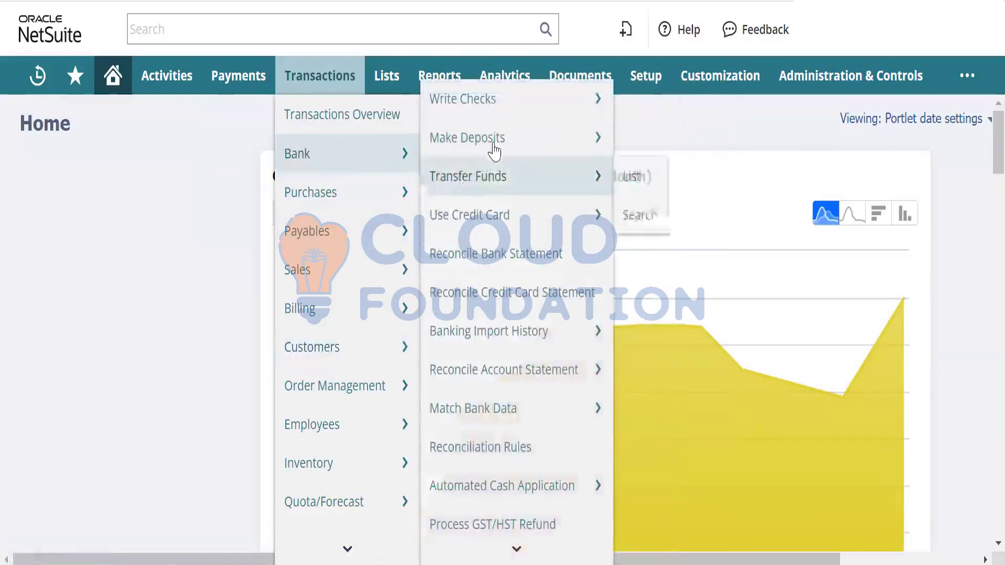
pyautogui.moveTo(308, 86)
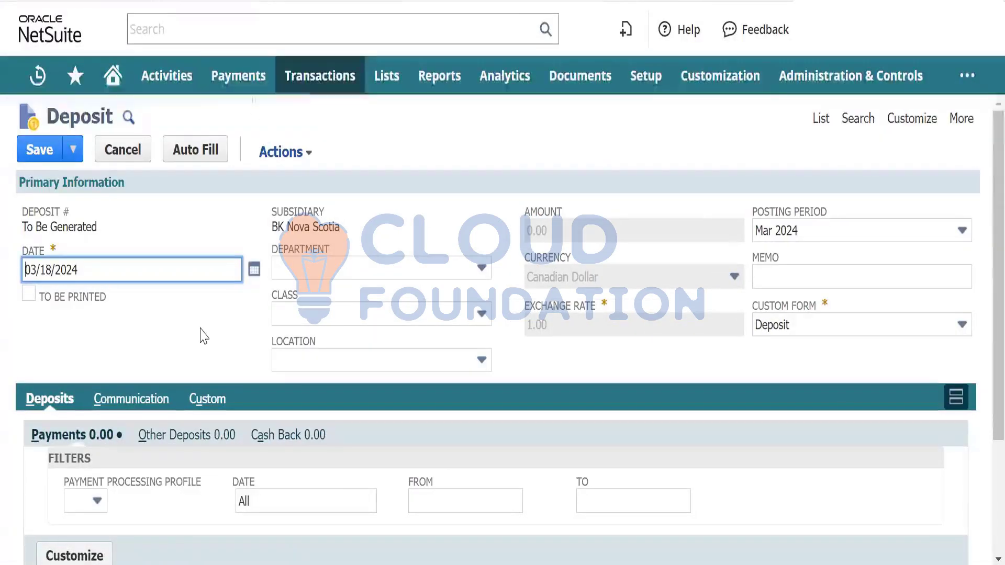
pyautogui.scroll(-3, 212, 328)
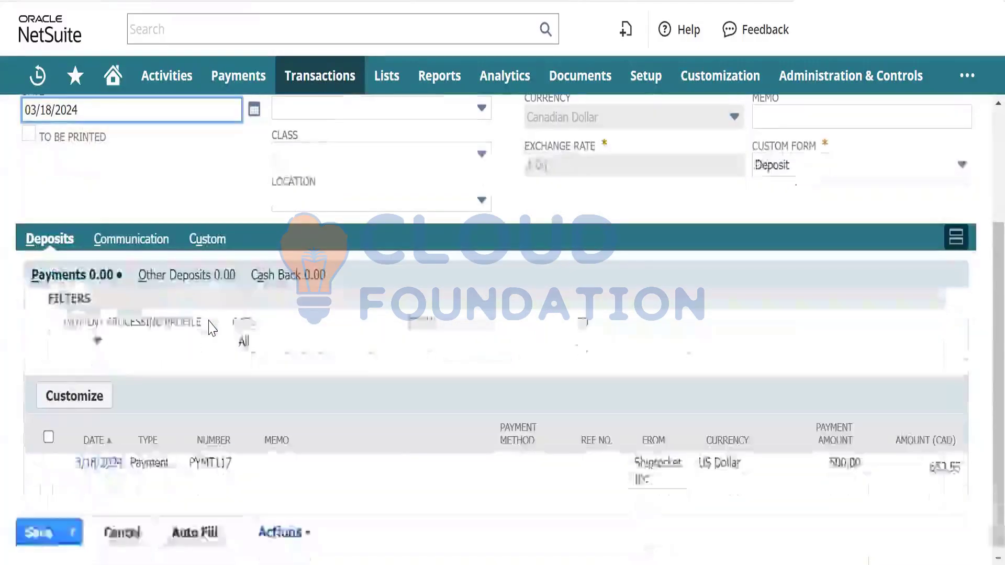
pyautogui.scroll(3, 268, 318)
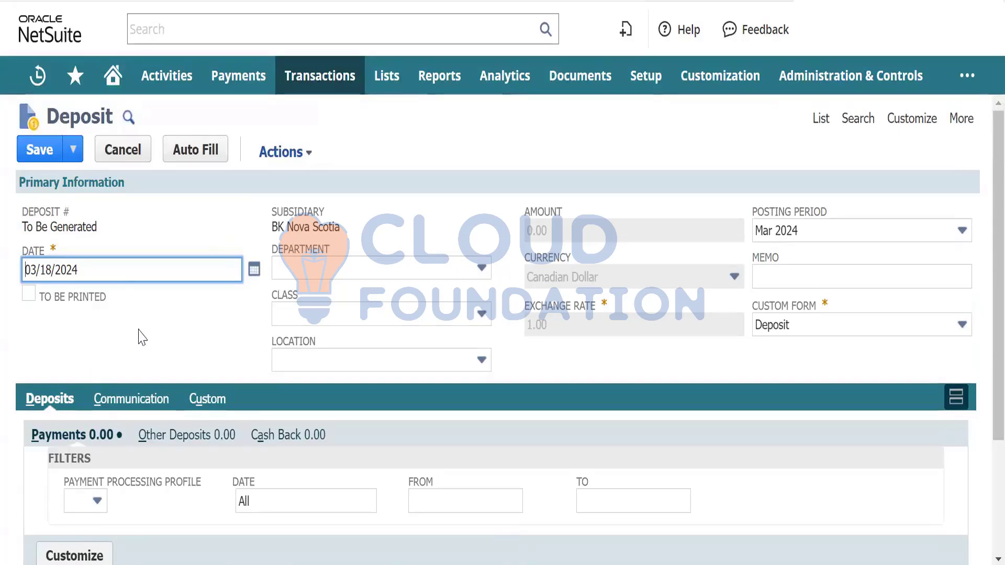
pyautogui.scroll(-3, 141, 337)
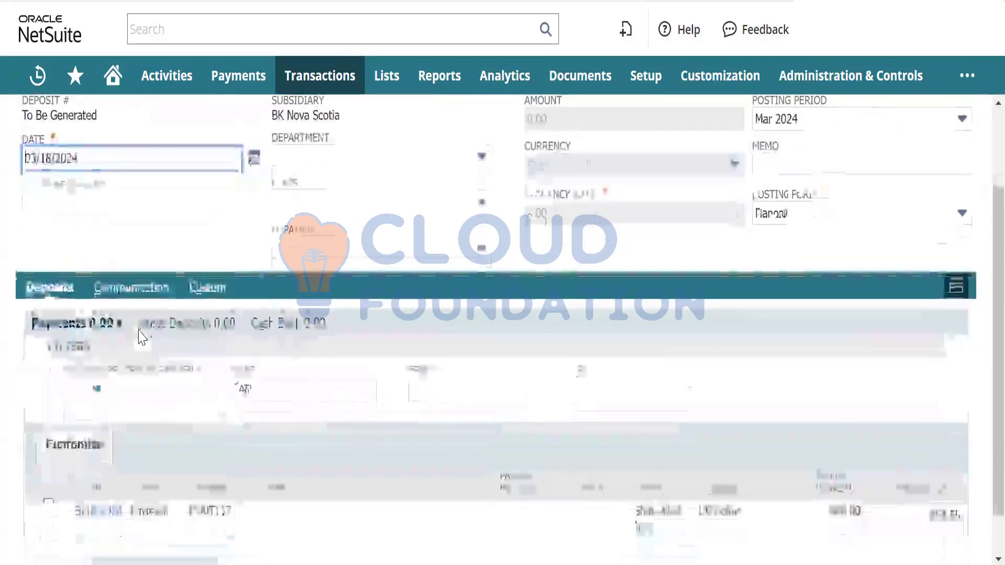
pyautogui.scroll(2, 142, 338)
pyautogui.scroll(-3, 143, 339)
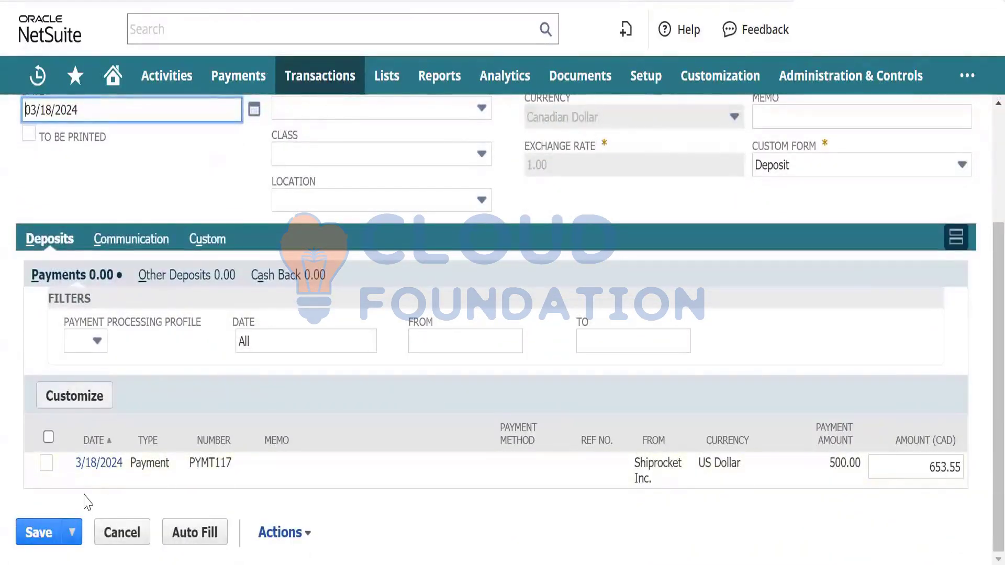
pyautogui.click(46, 465)
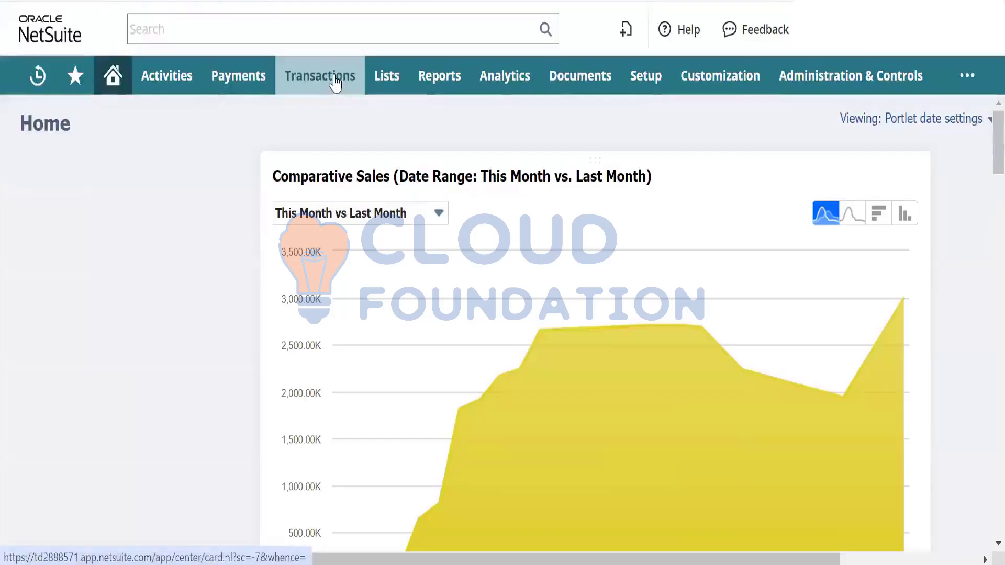
# Create and save a bank deposit containing the 500.00 US Dollar Shiprocket Inc. payment, and review the saved deposit.
pyautogui.moveTo(335, 83)
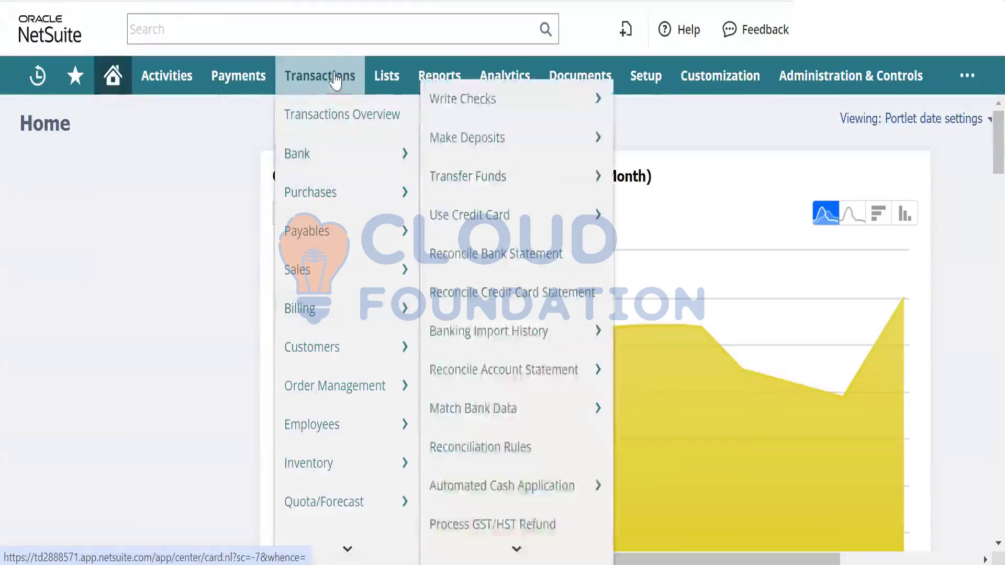
pyautogui.moveTo(321, 157)
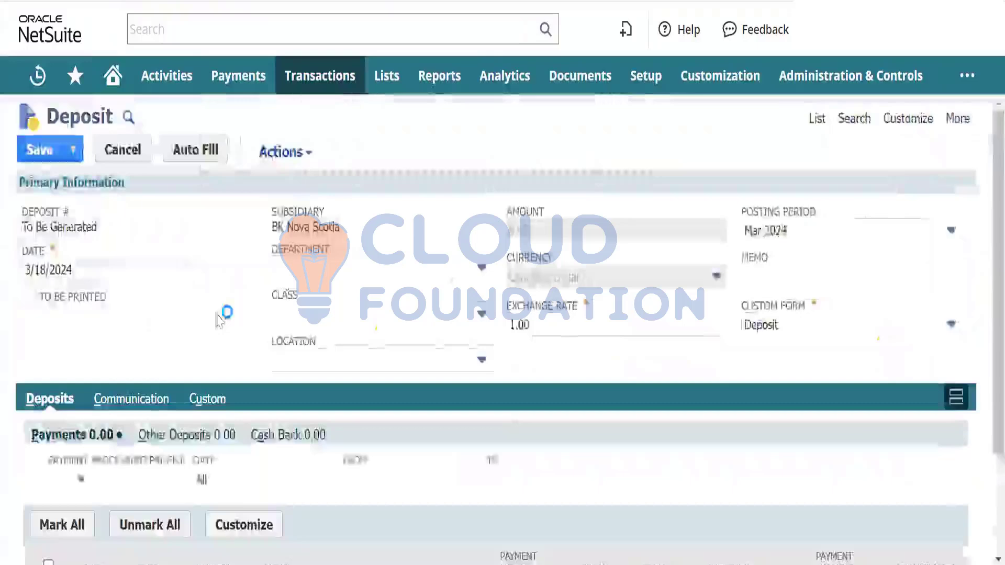
pyautogui.scroll(-2, 219, 316)
pyautogui.scroll(-1, 219, 318)
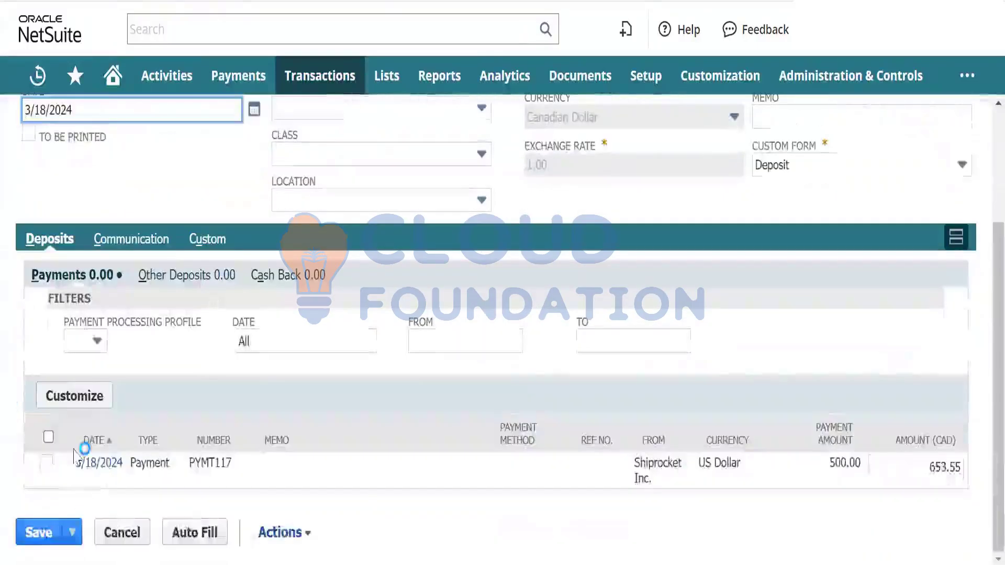
pyautogui.click(46, 463)
pyautogui.scroll(3, 365, 327)
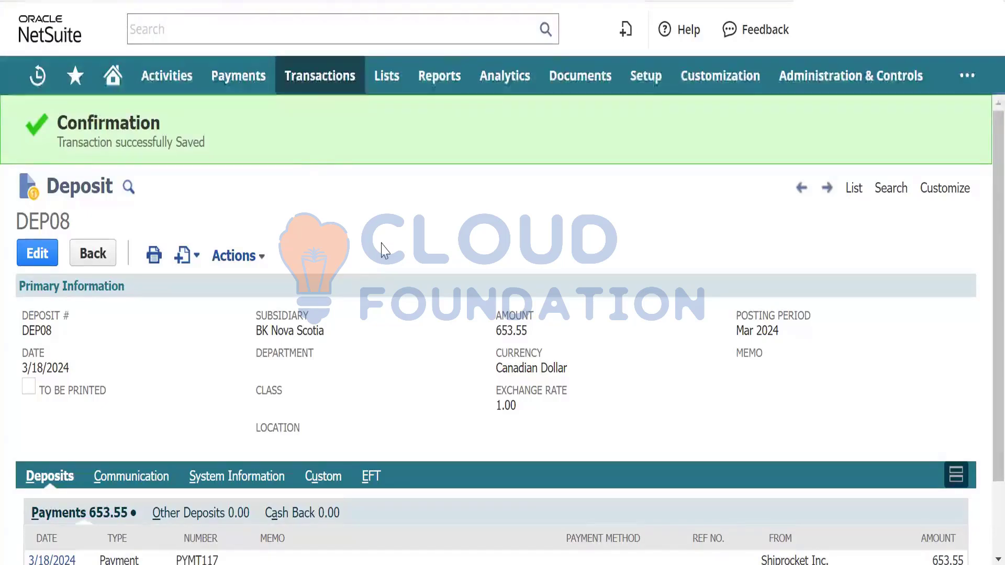
pyautogui.scroll(-2, 388, 314)
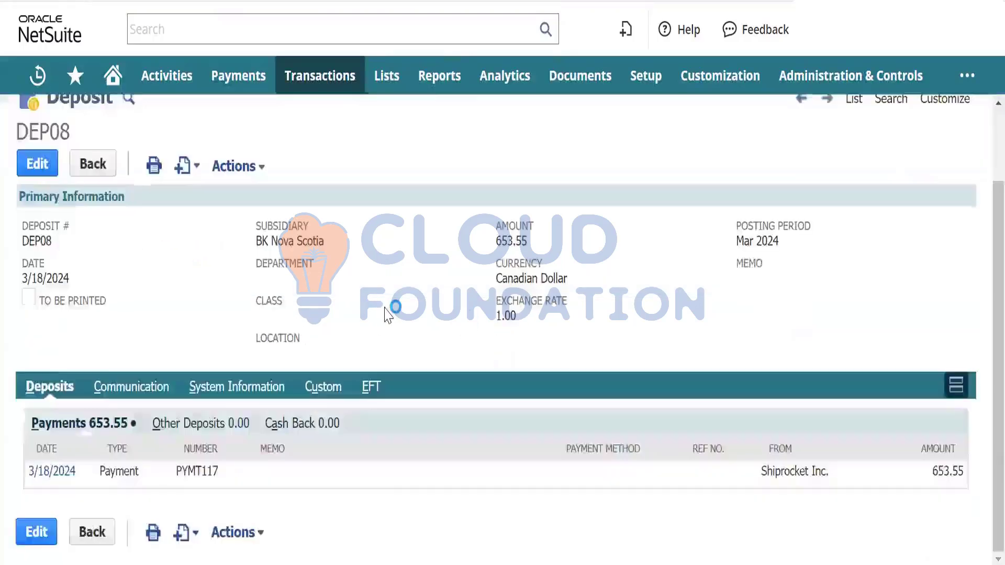
pyautogui.scroll(2, 387, 314)
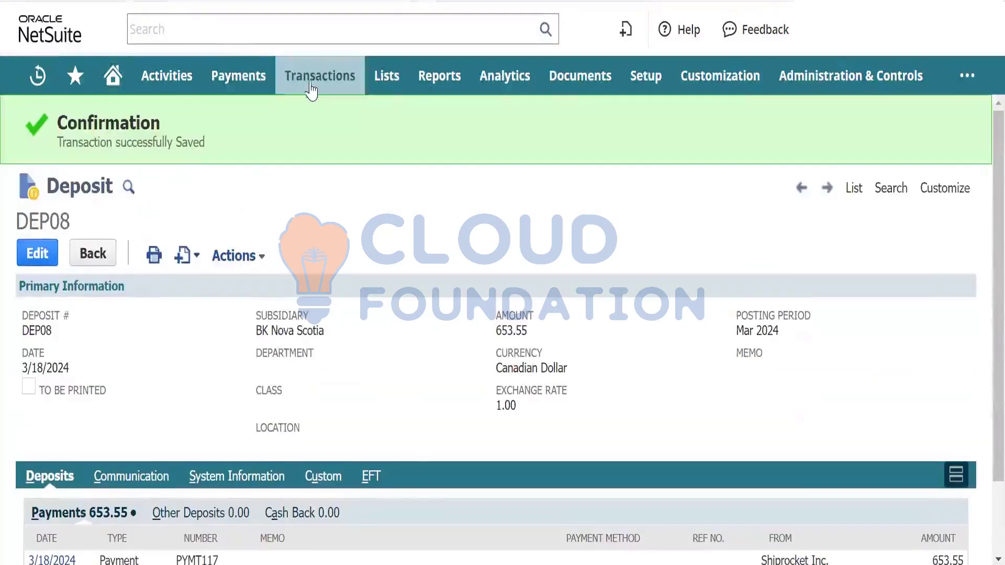
# Find the Shiprocket Inc. invoice in the invoice list and examine its amount due and the related payment records.
pyautogui.moveTo(314, 78)
pyautogui.moveTo(332, 269)
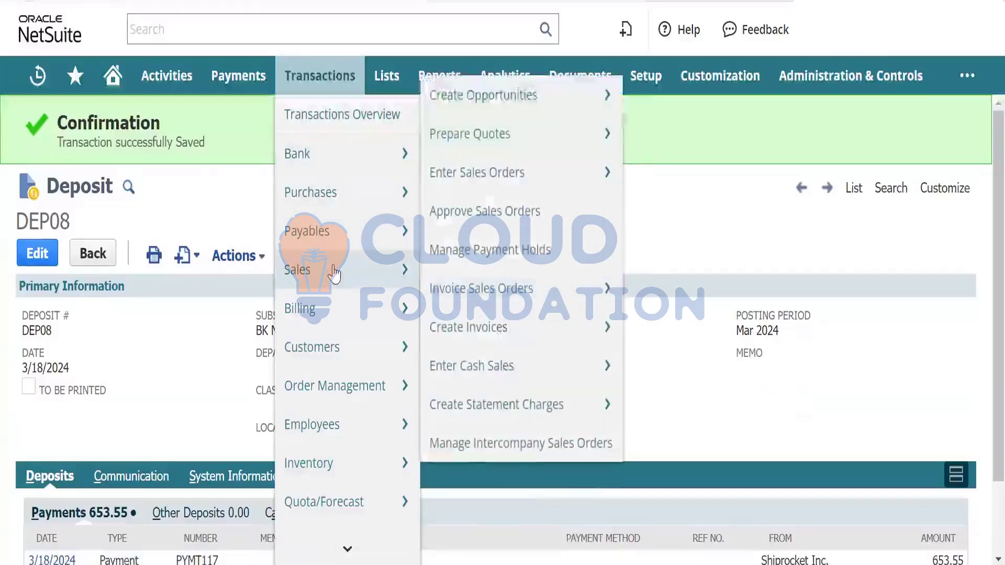
pyautogui.moveTo(474, 276)
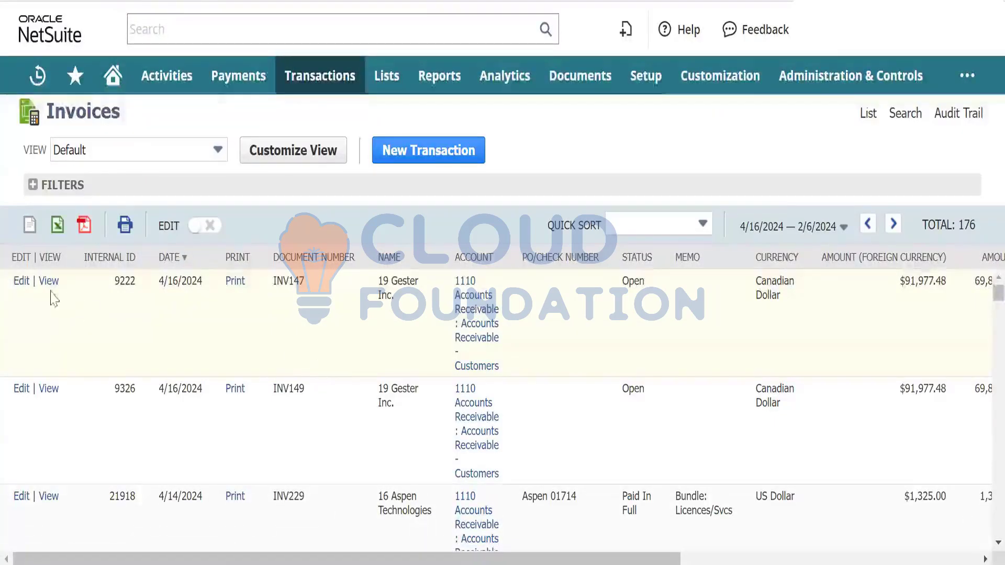
pyautogui.scroll(-1, 137, 330)
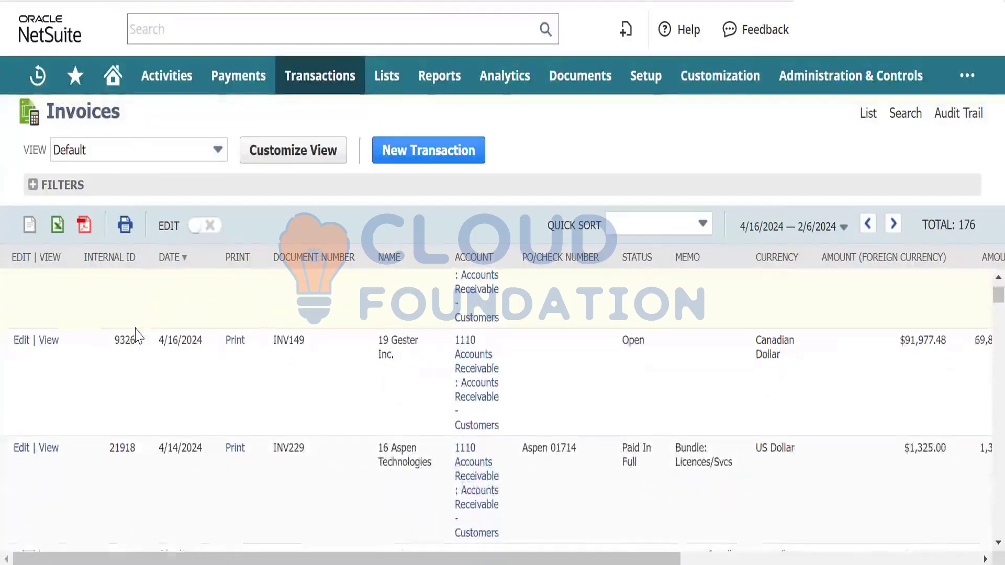
pyautogui.scroll(-6, 137, 335)
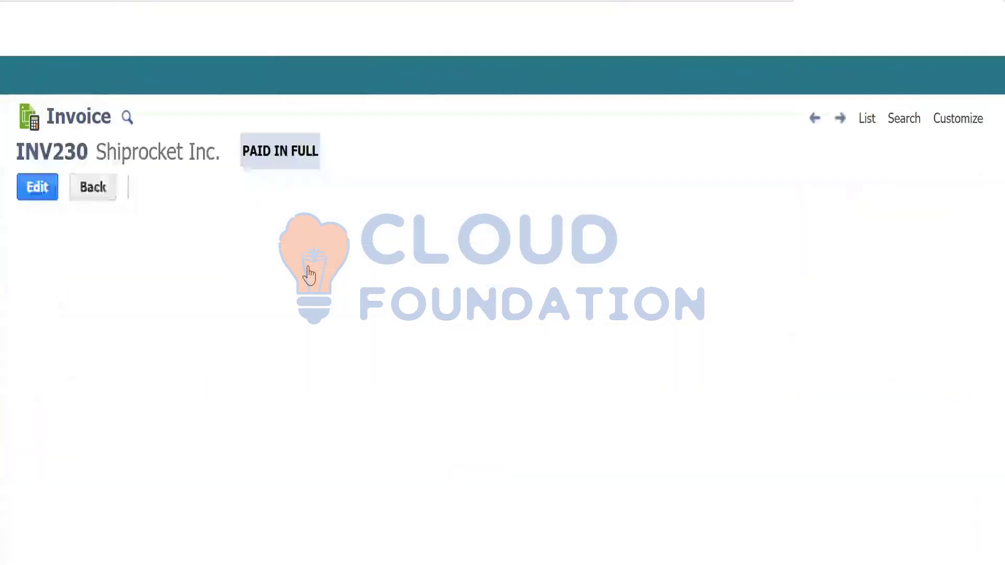
pyautogui.scroll(-3, 308, 319)
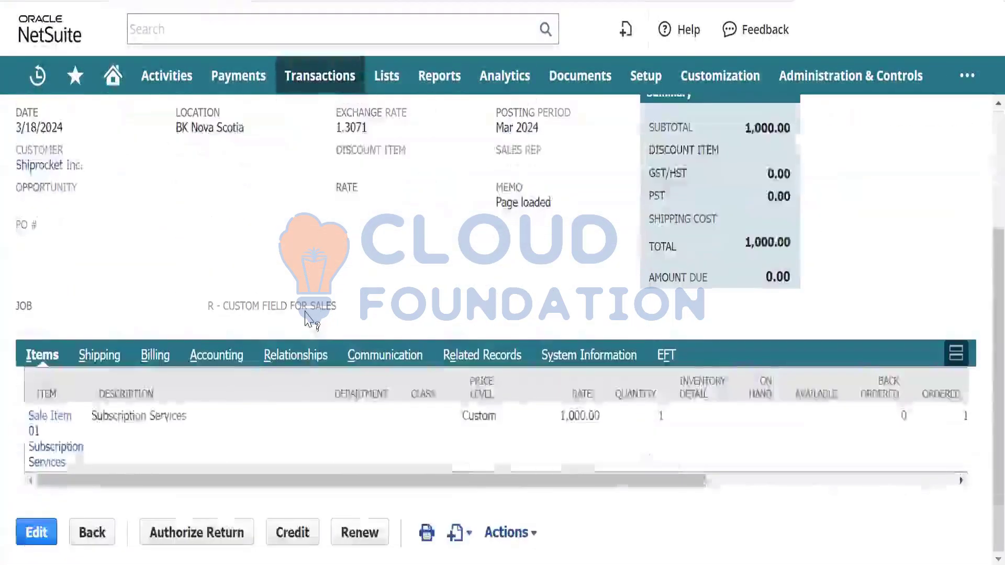
pyautogui.click(484, 360)
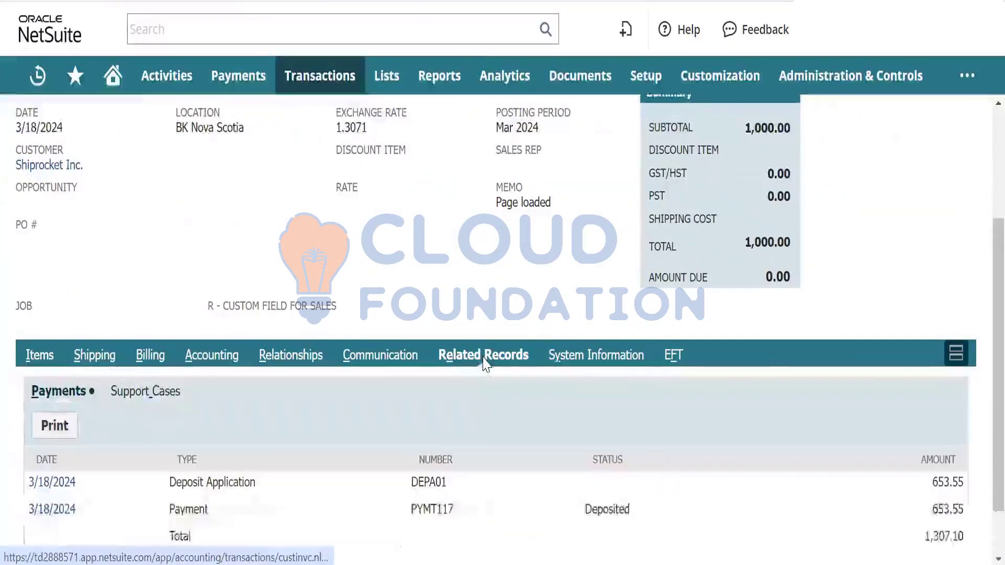
pyautogui.scroll(-2, 253, 324)
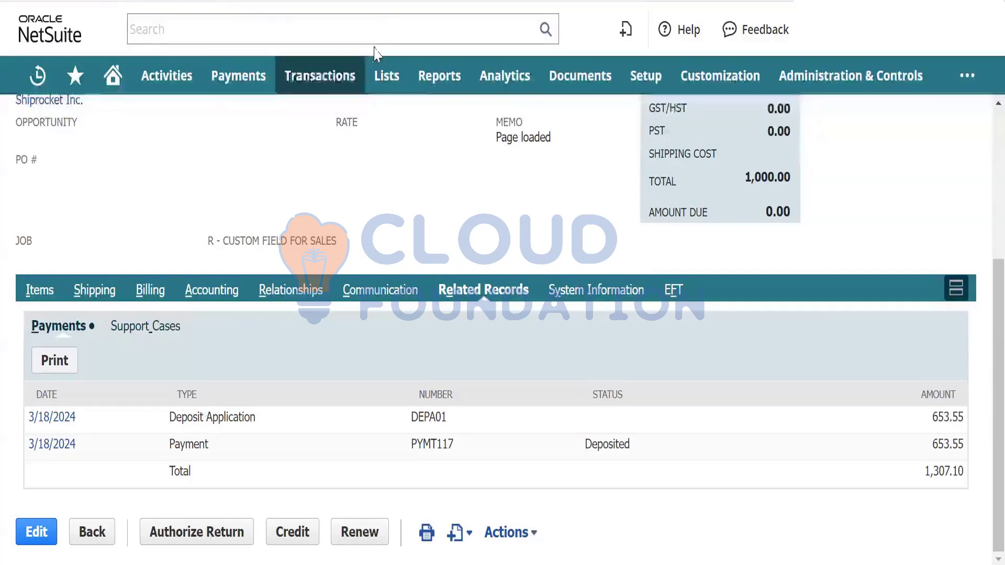
pyautogui.moveTo(320, 82)
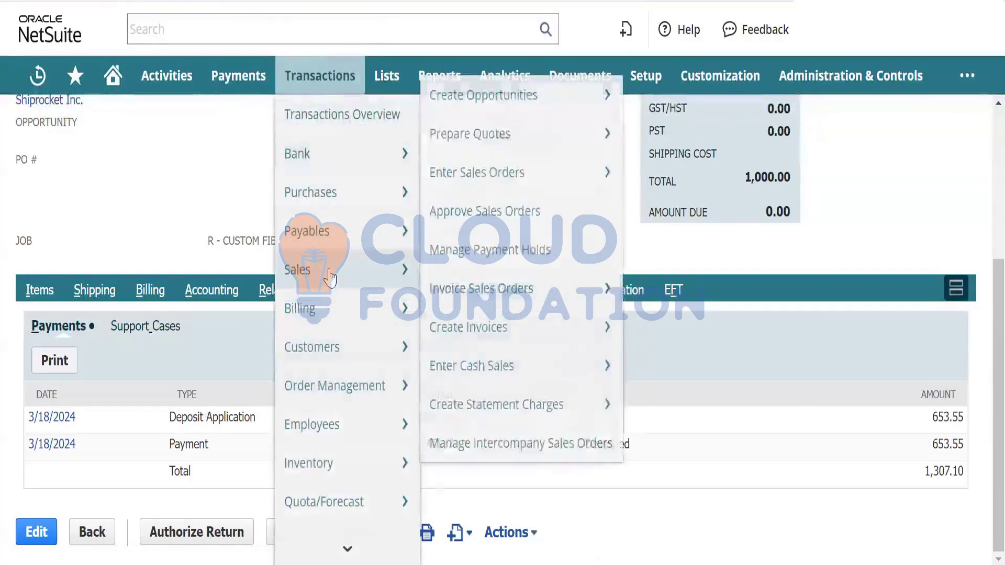
pyautogui.moveTo(324, 347)
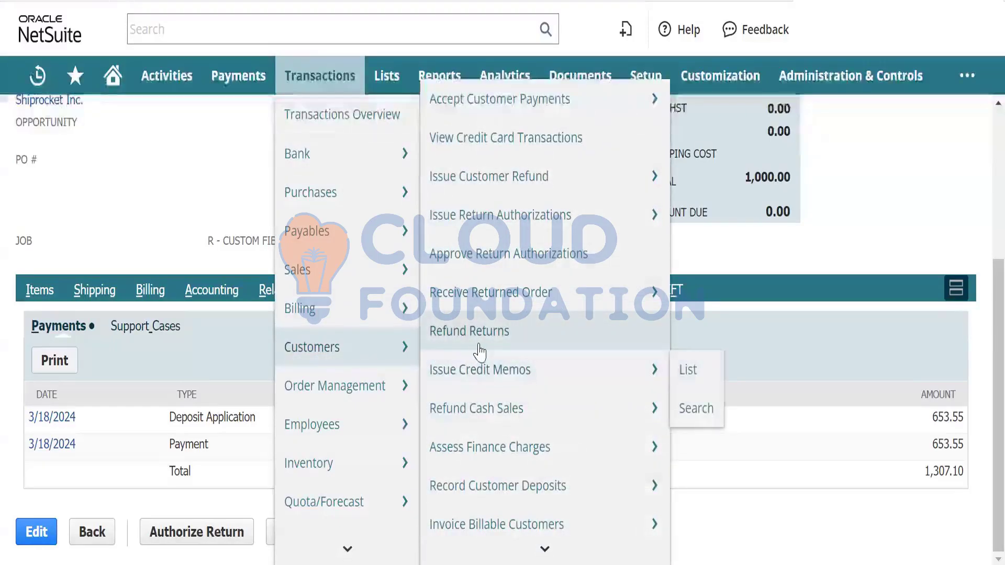
pyautogui.moveTo(343, 272)
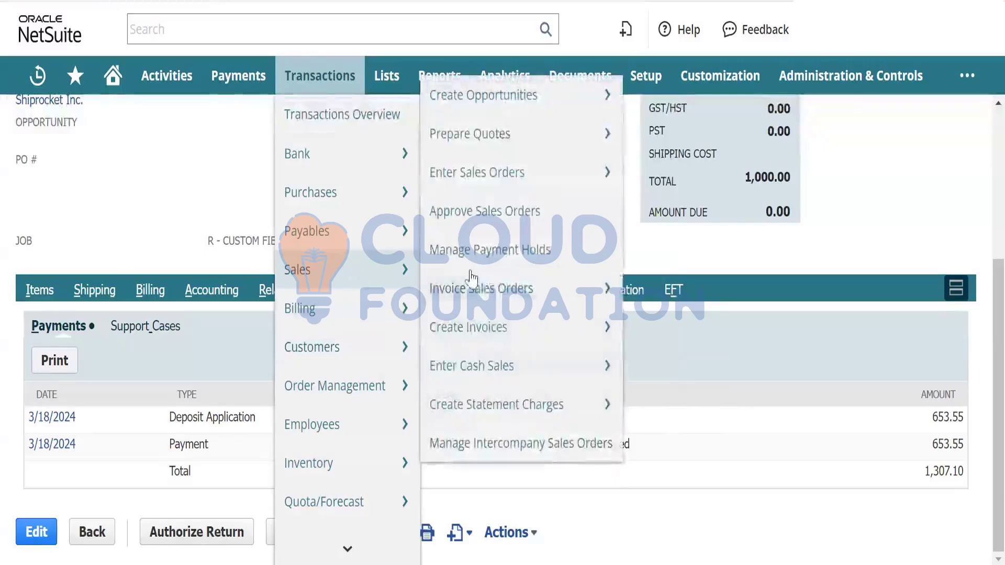
pyautogui.click(523, 327)
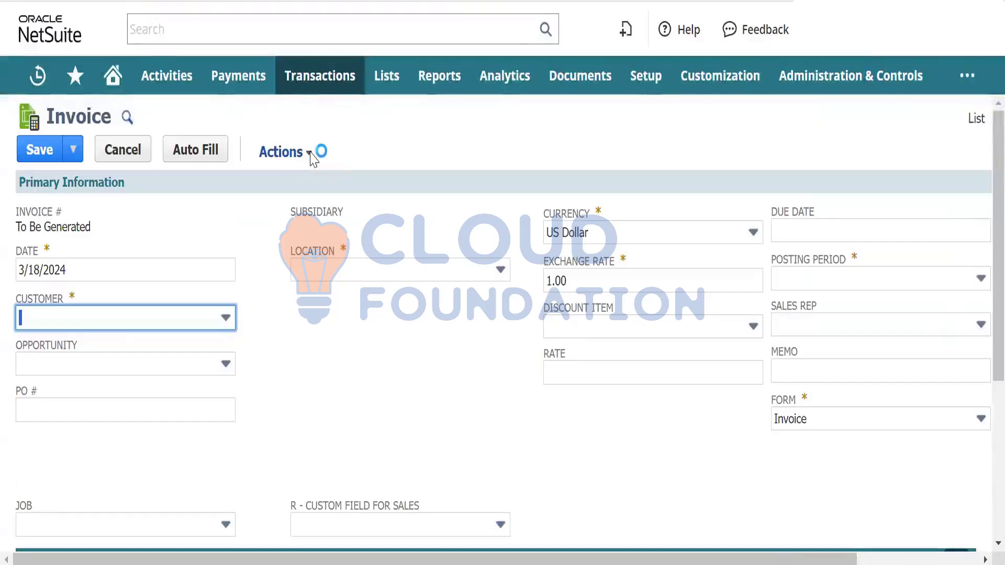
pyautogui.click(143, 319)
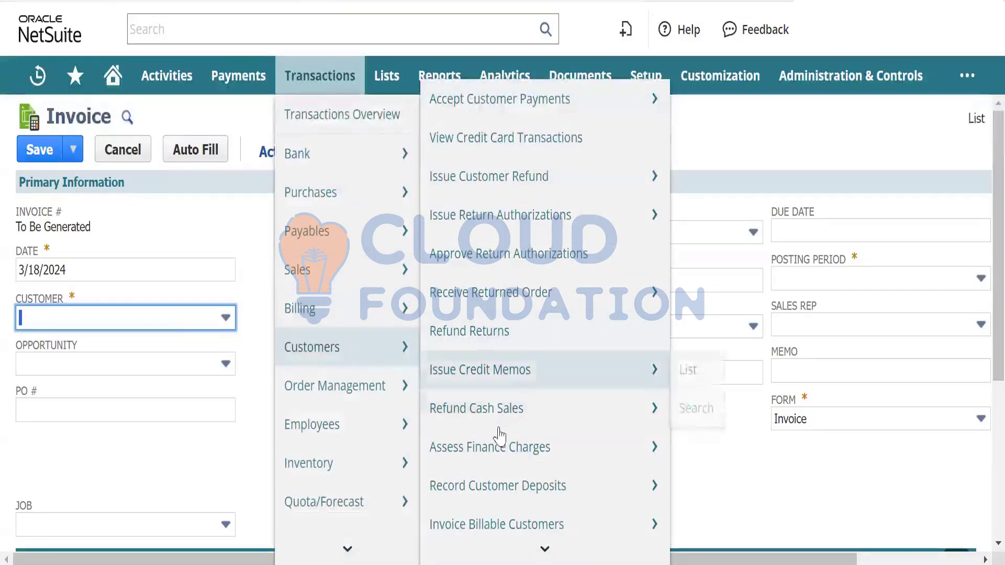
# Start a customer deposit for Shiprocket Inc., discarding the unsaved invoice, and set its account to 100050 HSBC Bank - CAD.
pyautogui.moveTo(561, 490)
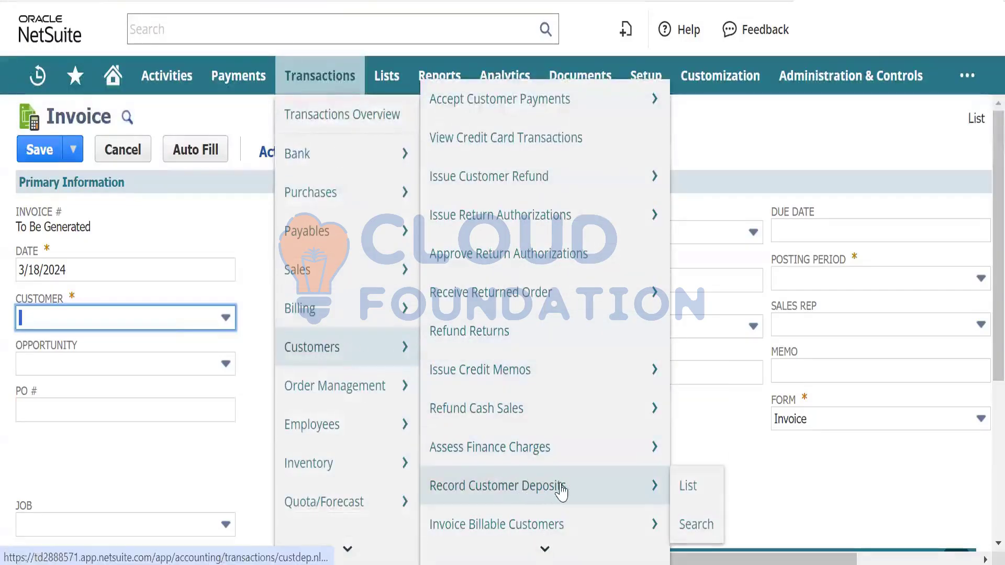
pyautogui.click(586, 488)
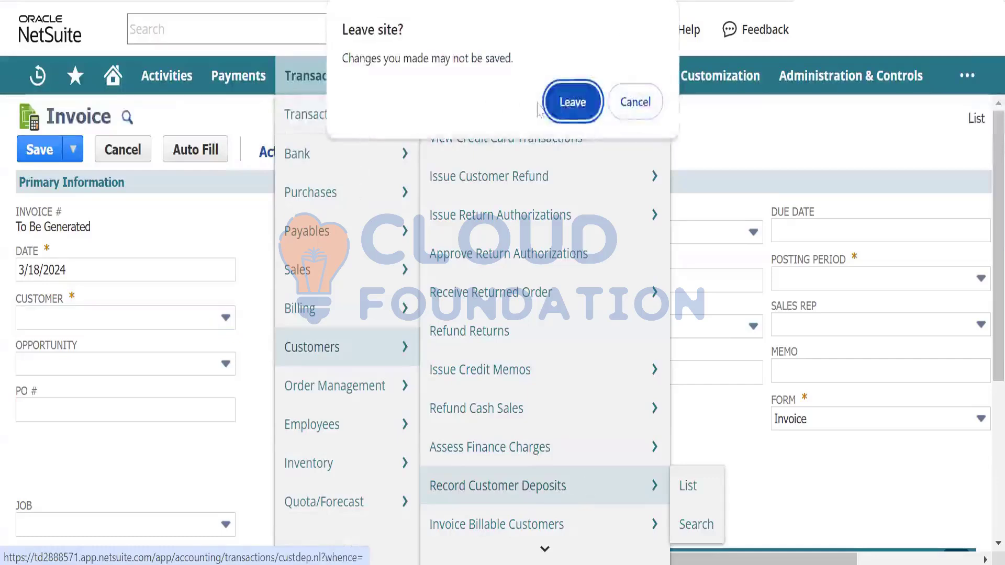
pyautogui.click(567, 102)
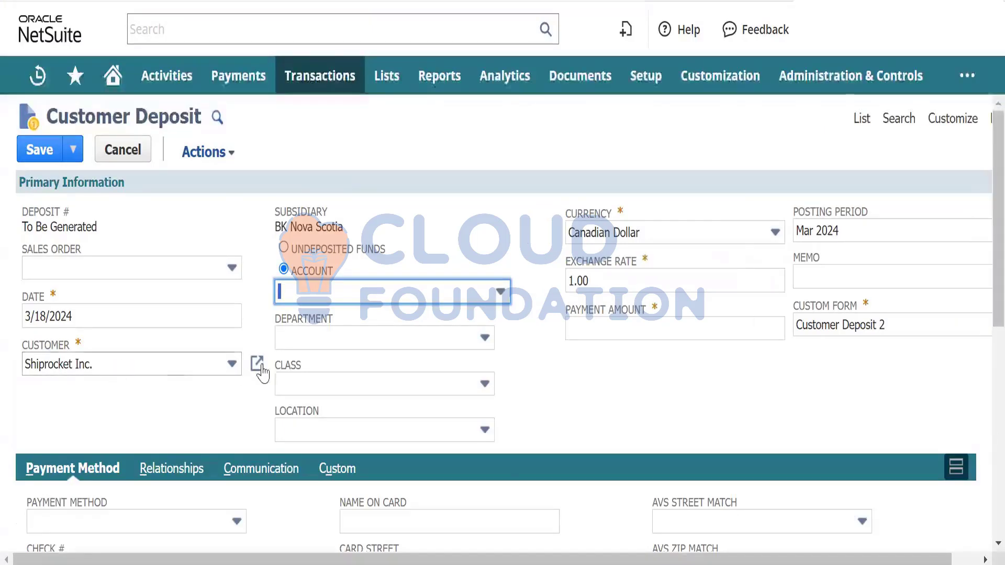
pyautogui.click(372, 292)
pyautogui.scroll(-10, 298, 390)
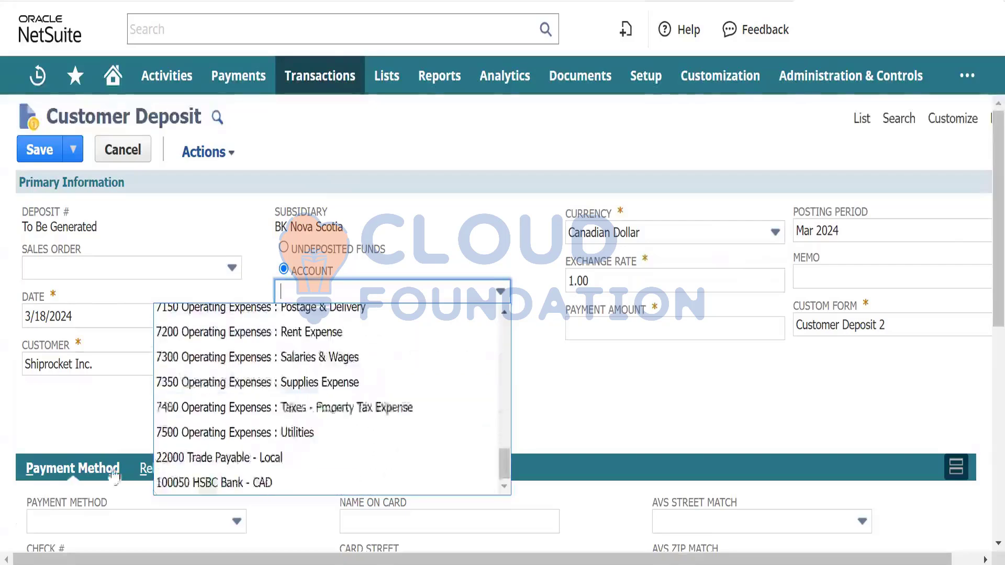
pyautogui.click(244, 480)
pyautogui.click(587, 404)
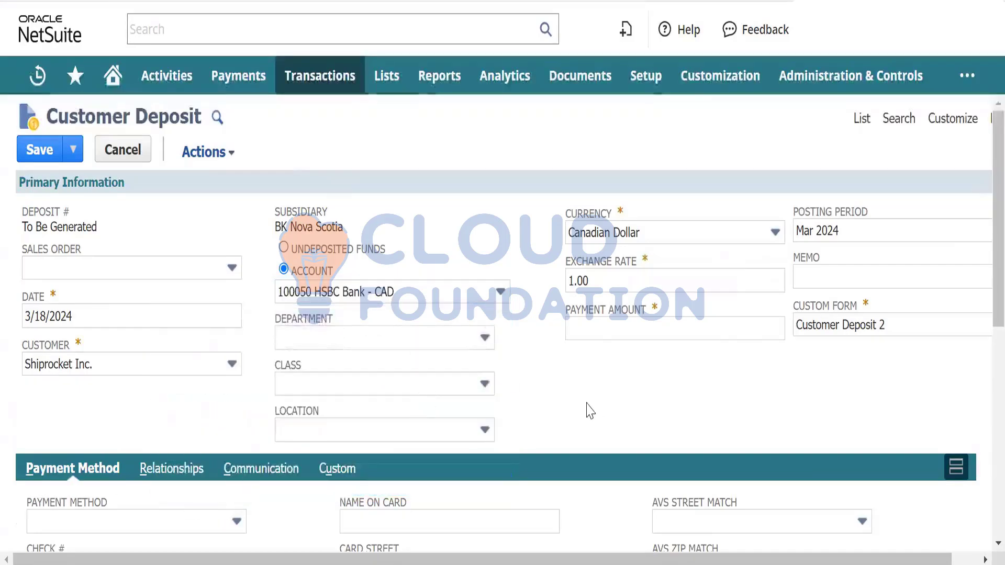
# Set the customer deposit's payment amount to 250.00, leave its sales order blank, and save the deposit.
pyautogui.click(595, 328)
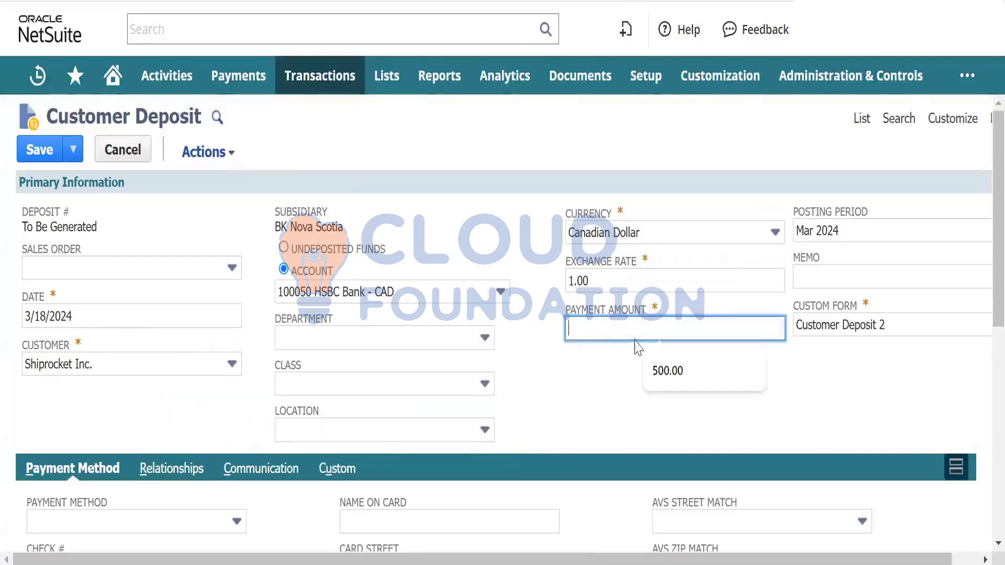
pyautogui.write('250')
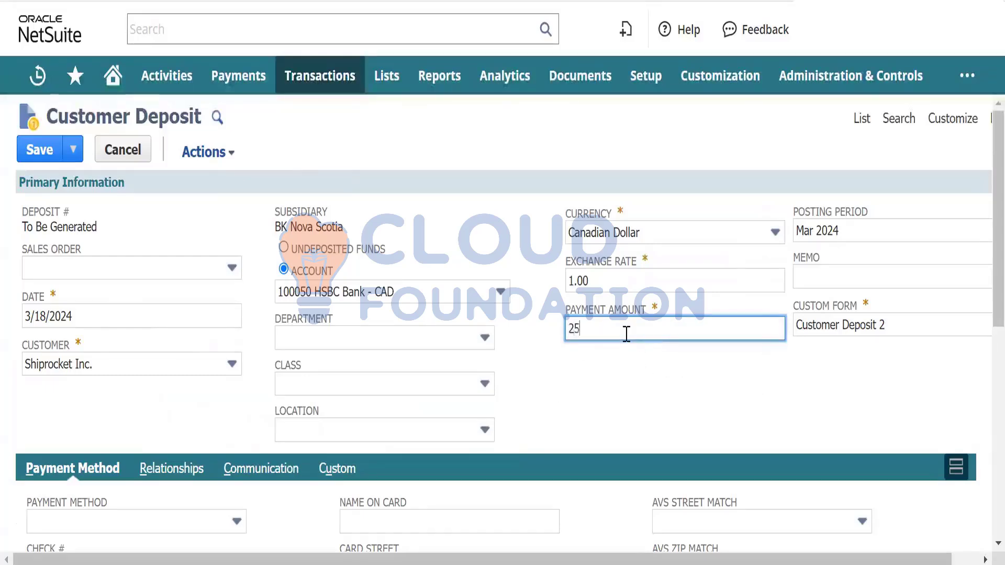
pyautogui.press('Tab')
pyautogui.click(597, 400)
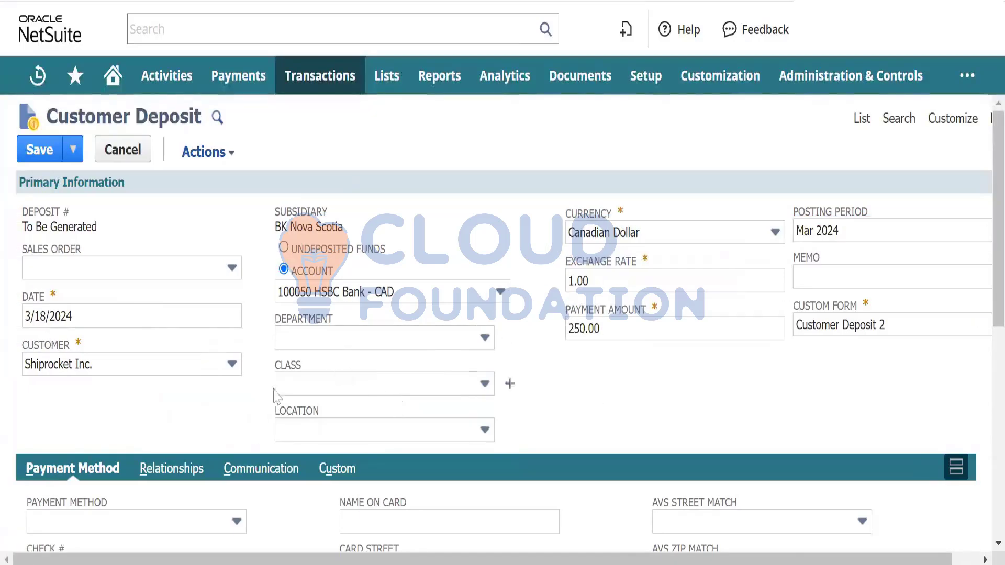
pyautogui.scroll(-2, 246, 408)
pyautogui.scroll(-4, 250, 407)
pyautogui.scroll(5, 253, 404)
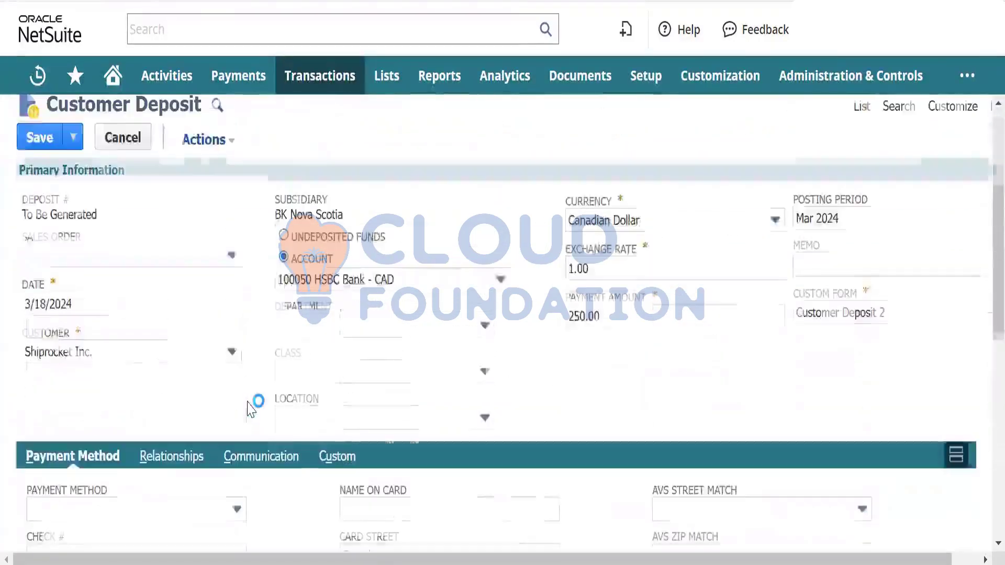
pyautogui.scroll(-1, 253, 404)
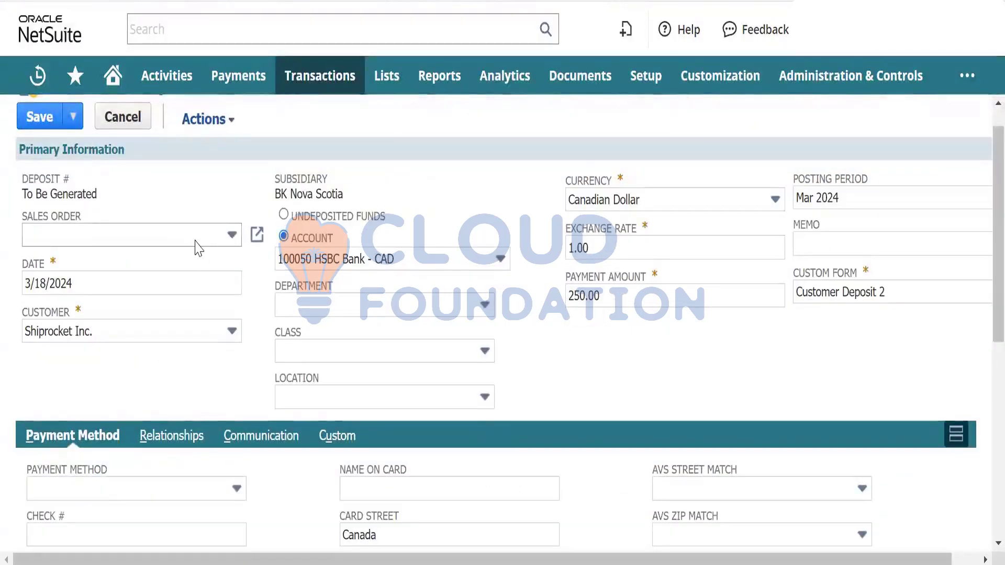
pyautogui.click(174, 240)
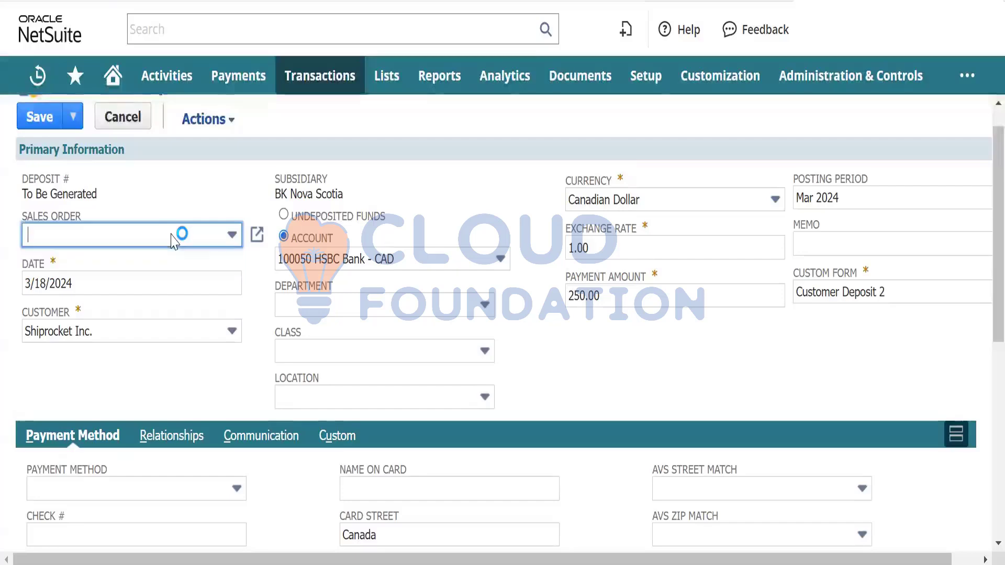
pyautogui.scroll(-6, 264, 395)
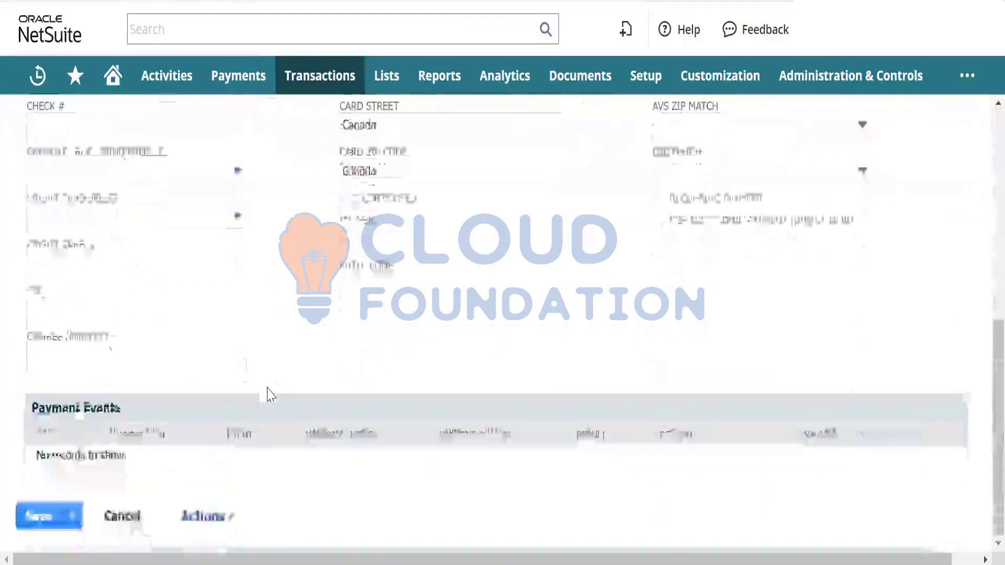
pyautogui.scroll(6, 268, 394)
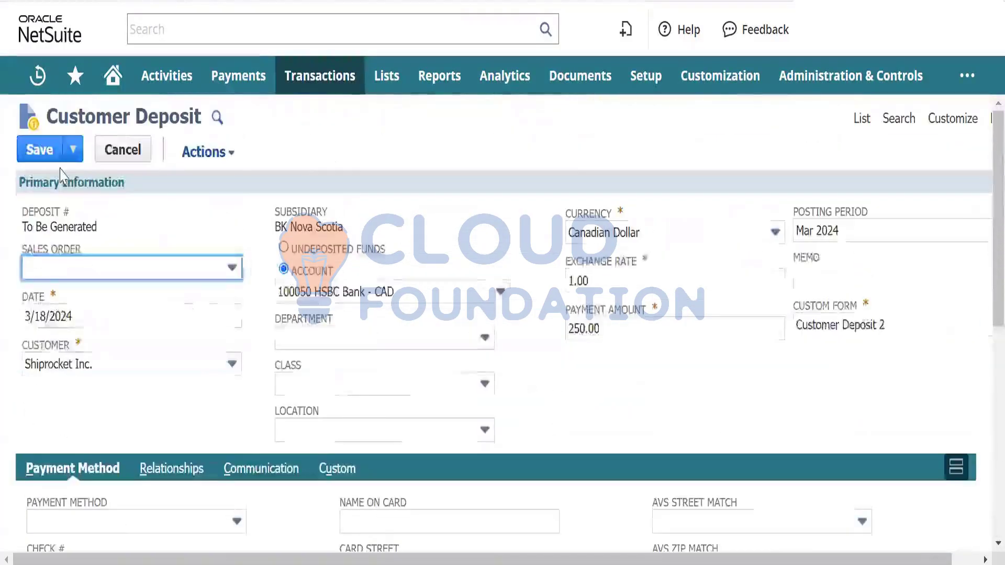
pyautogui.click(42, 149)
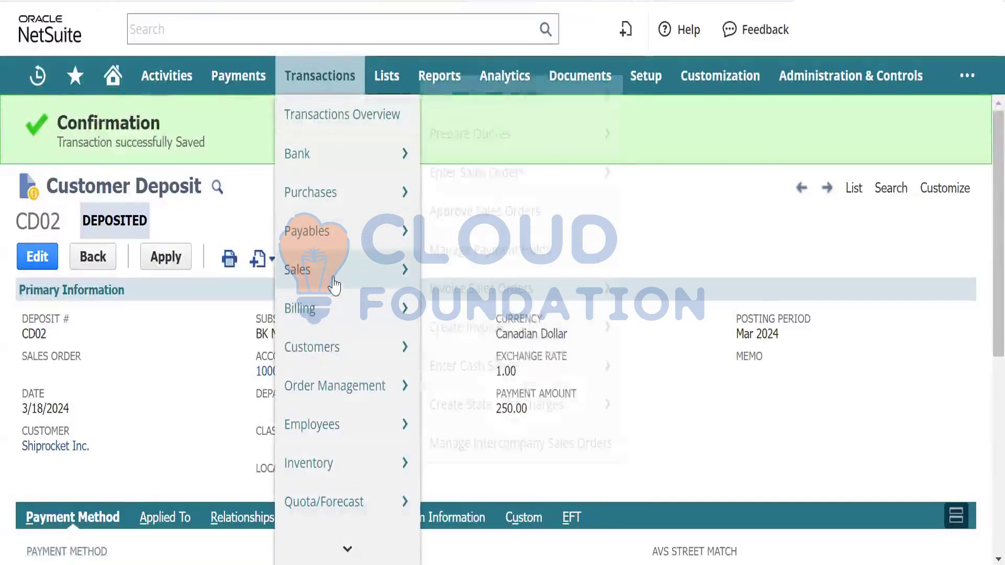
# Open a blank invoice form in a separate browser tab.
pyautogui.moveTo(367, 309)
pyautogui.moveTo(356, 268)
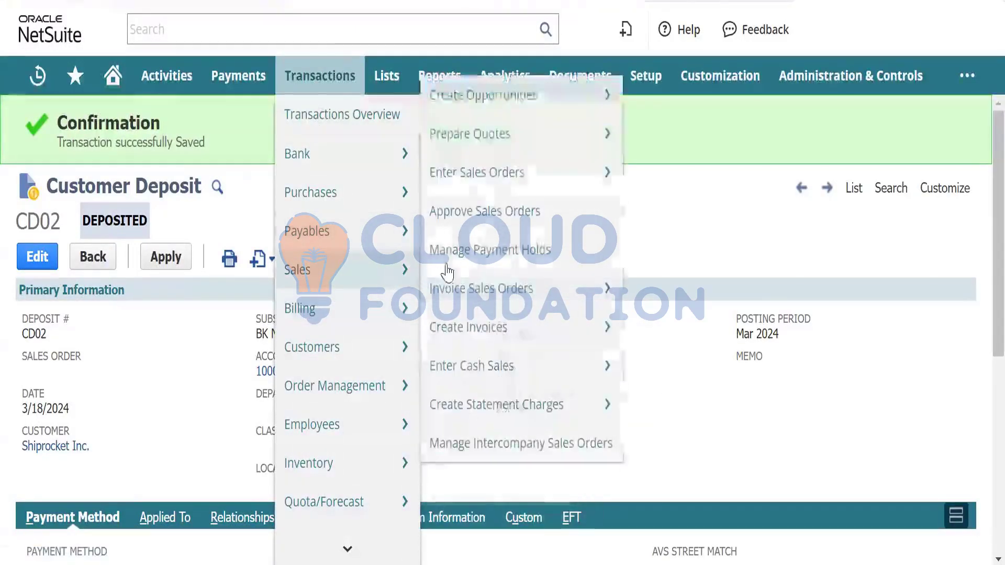
pyautogui.rightClick(515, 339)
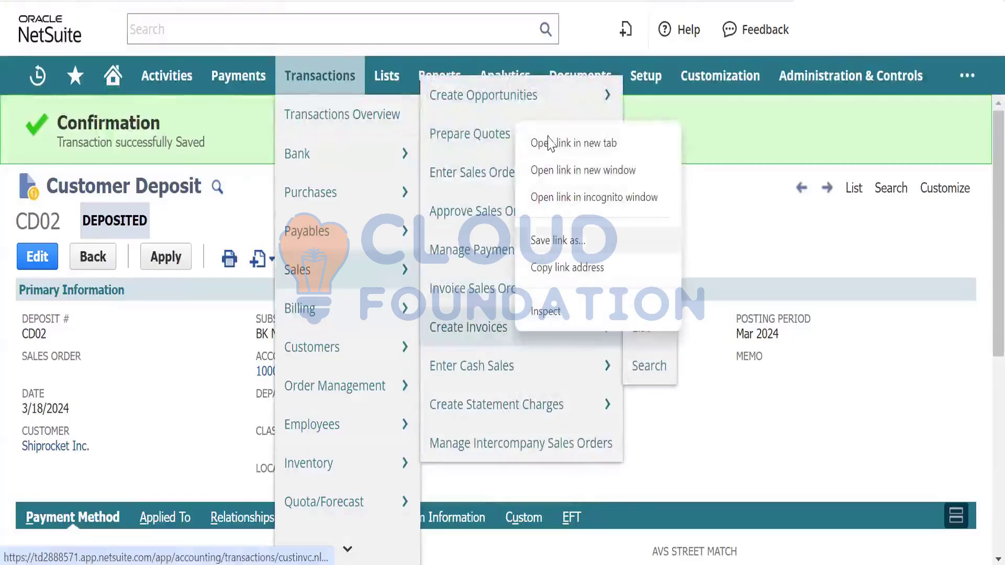
pyautogui.click(553, 139)
pyautogui.moveTo(554, 137)
pyautogui.click(293, 1)
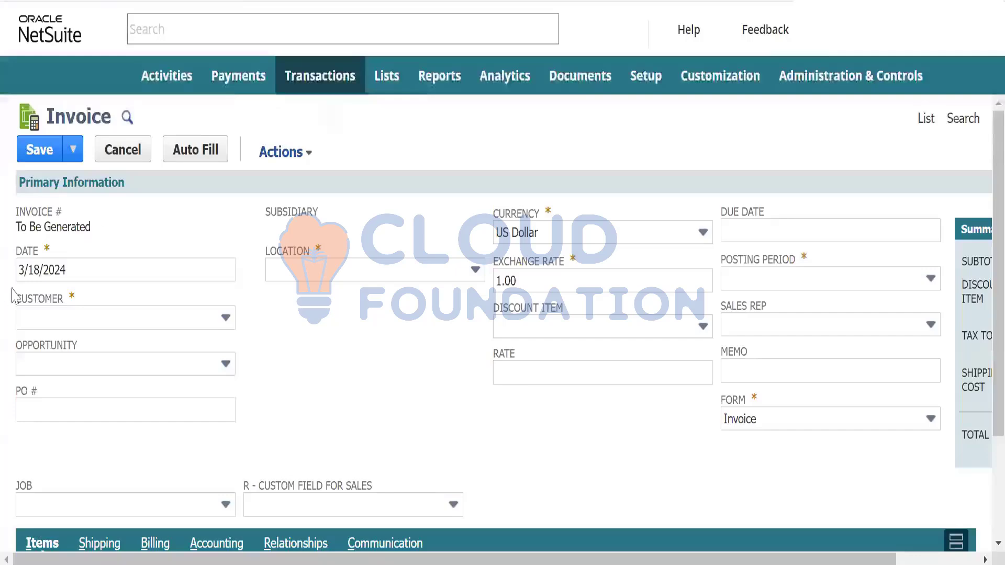
# Set the new invoice's customer to Shiprocket Inc. and its location to BK Nova Scotia.
pyautogui.click(65, 320)
pyautogui.press('s')
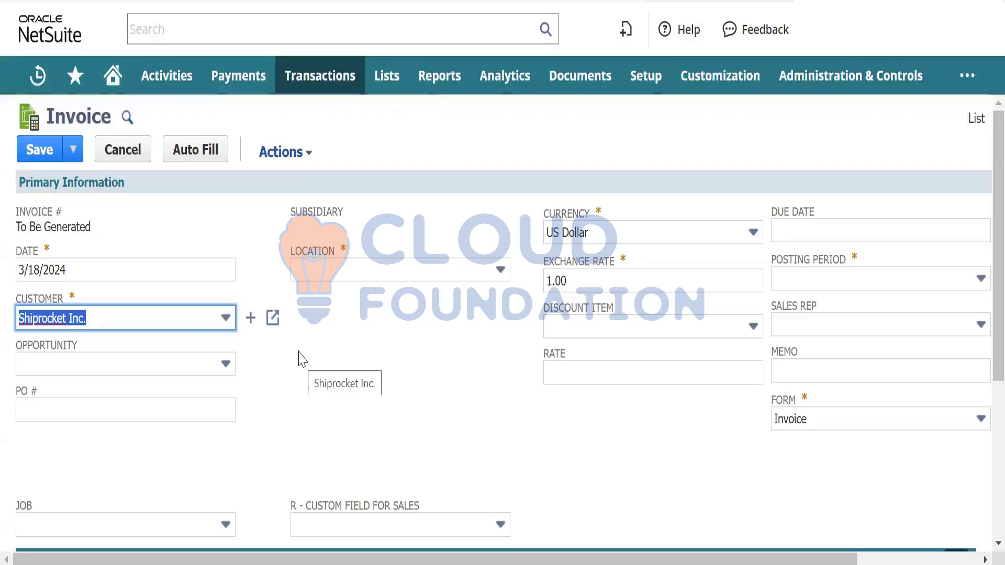
pyautogui.press('Tab')
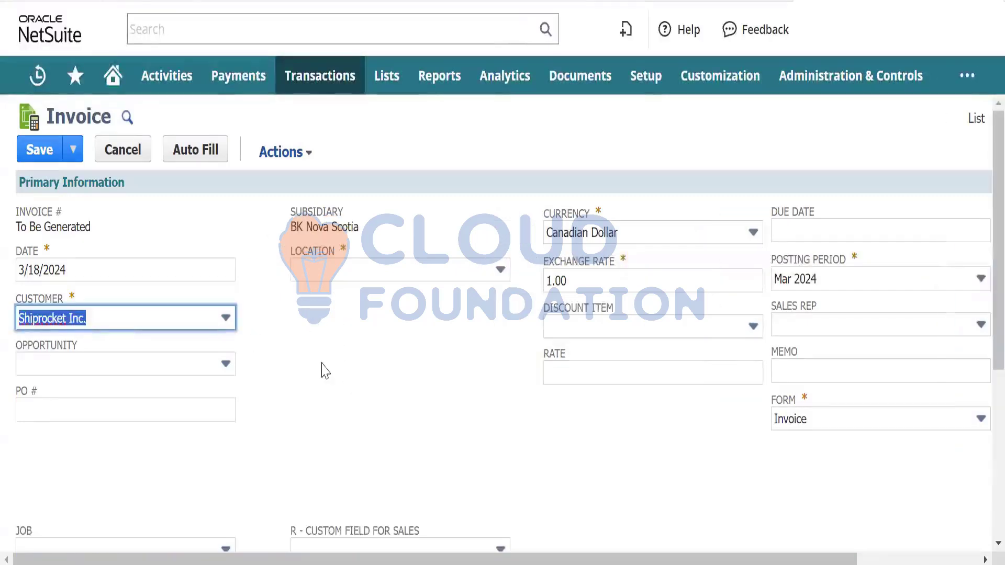
pyautogui.click(356, 277)
pyautogui.click(319, 350)
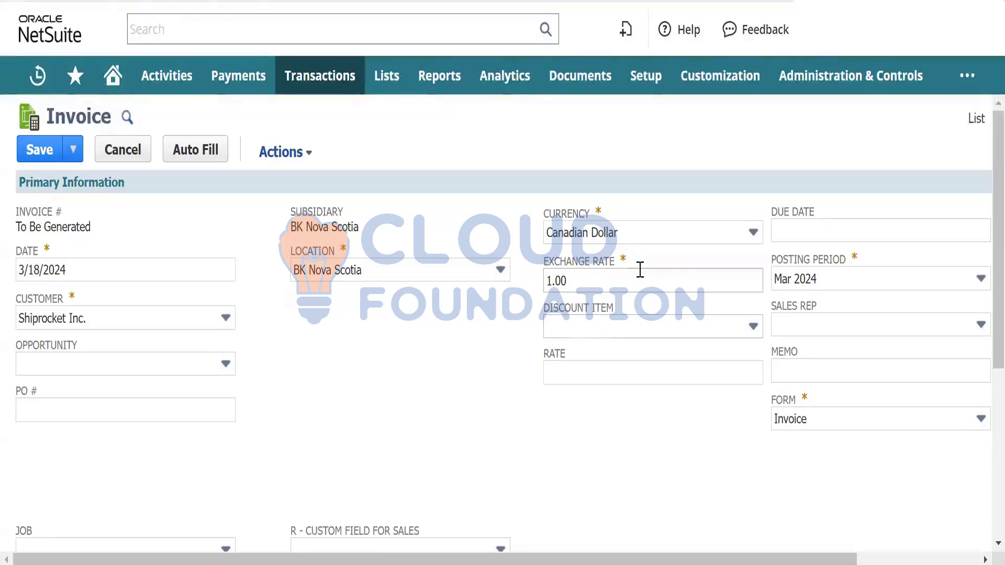
# Enter Sale Item 01 Subscription Services as the invoice's item line with a rate of 250.00.
pyautogui.scroll(-5, 382, 410)
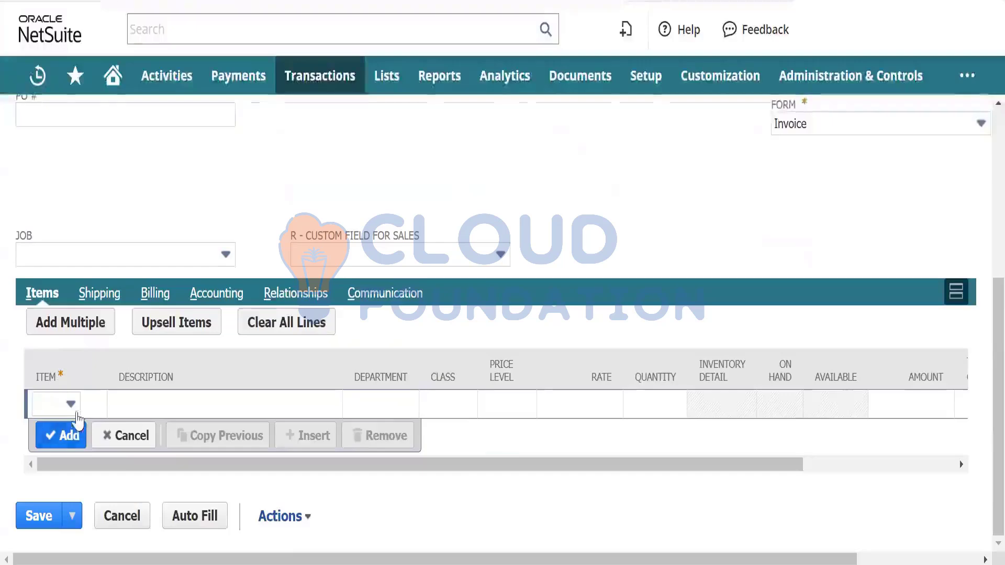
pyautogui.click(70, 405)
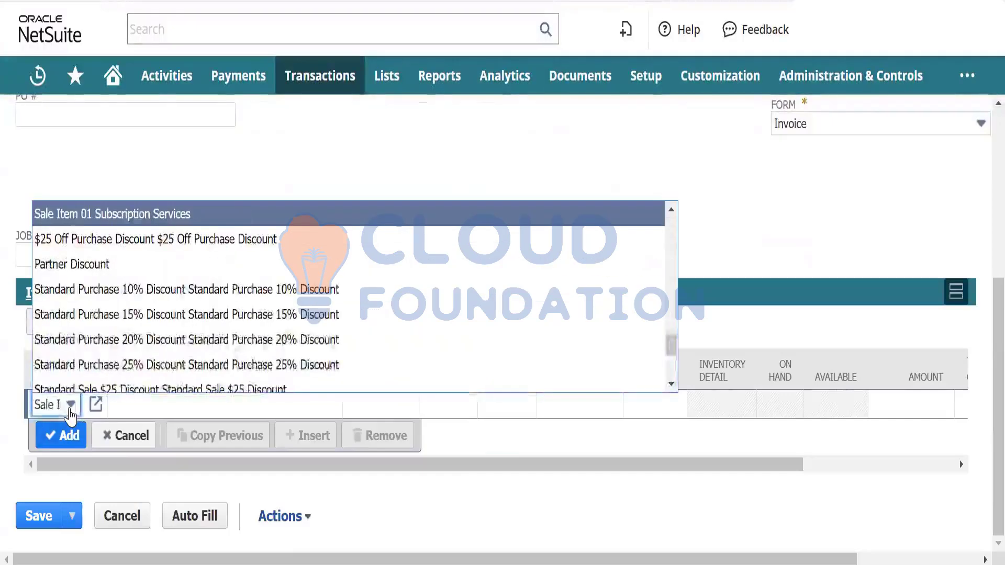
pyautogui.click(71, 405)
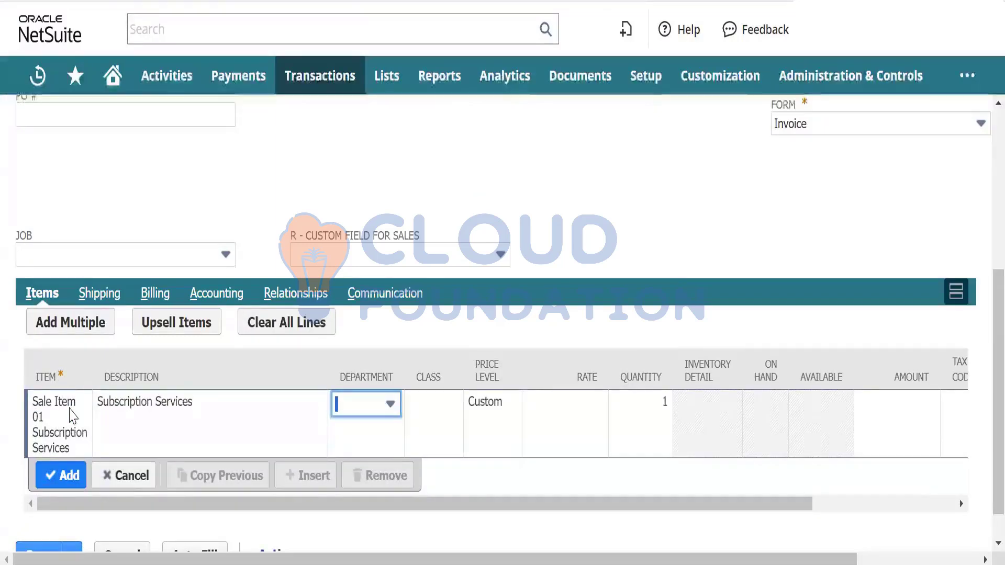
pyautogui.press('Tab')
pyautogui.press('Tab')
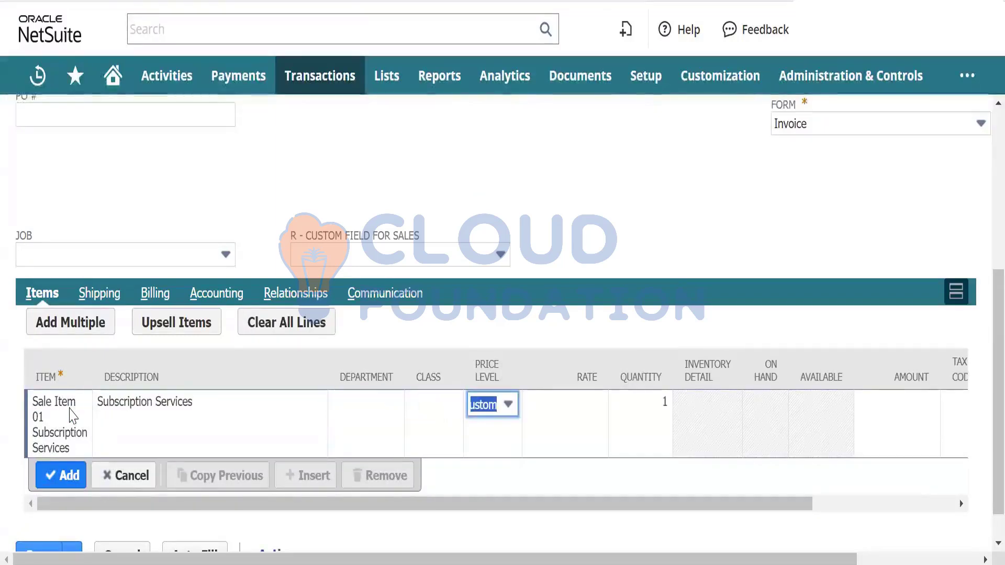
pyautogui.press('Tab')
pyautogui.write('250')
pyautogui.press('Tab')
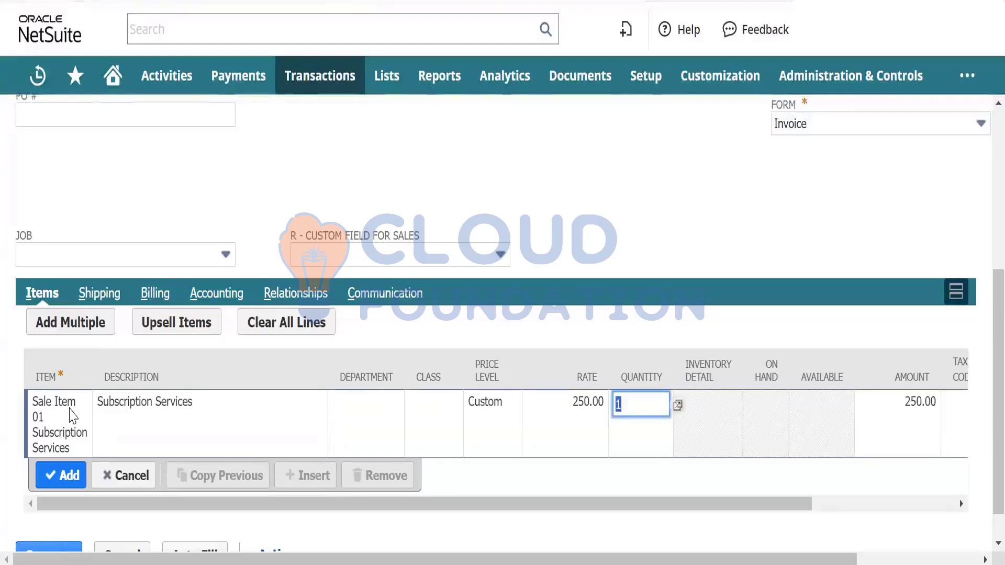
pyautogui.press('Tab')
pyautogui.press('Return')
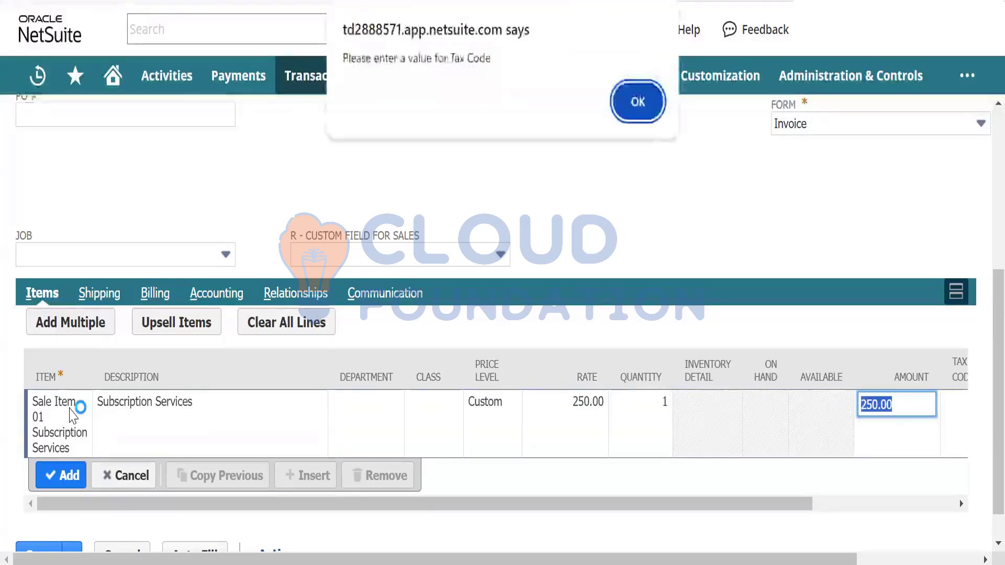
pyautogui.click(626, 107)
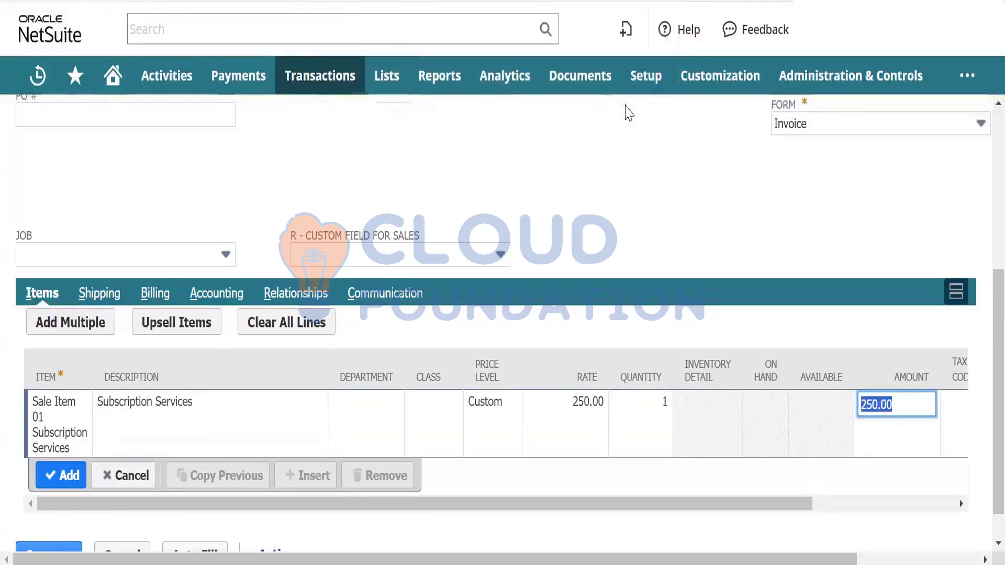
# Set the Subscription Services line's tax code to CA-PST-NS and add the line to the invoice.
pyautogui.press('Down')
pyautogui.press('Down')
pyautogui.press('Down')
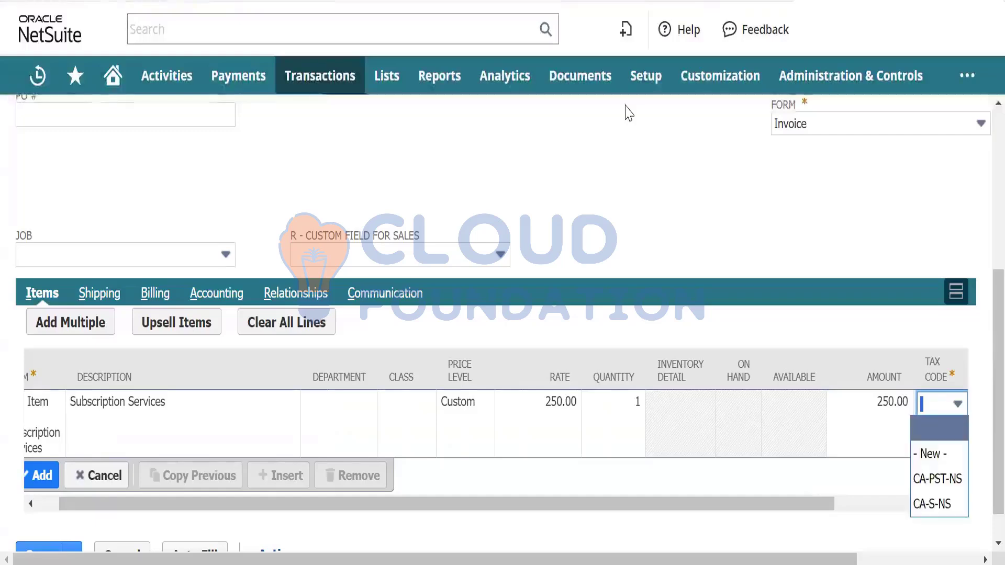
pyautogui.press('Tab')
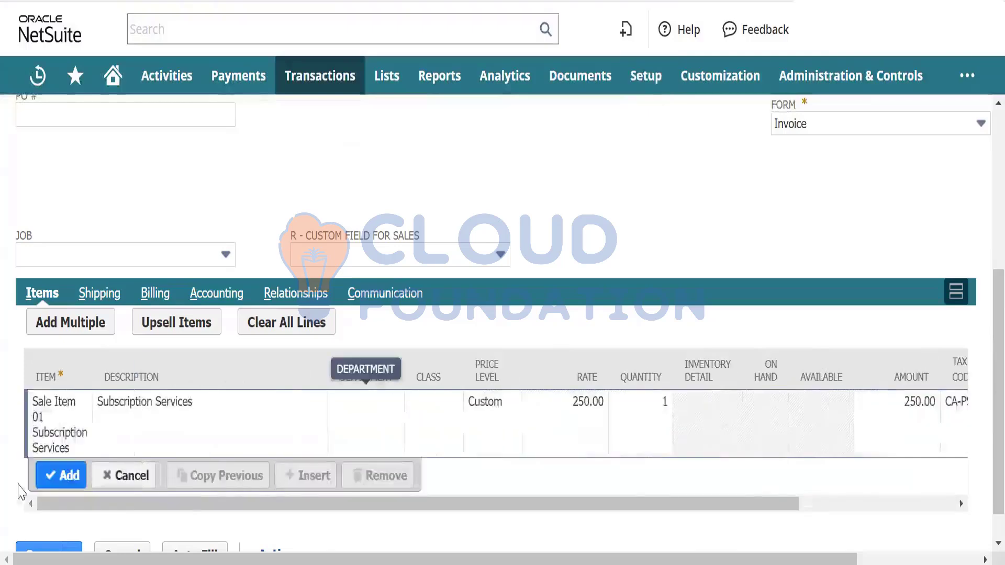
pyautogui.click(59, 476)
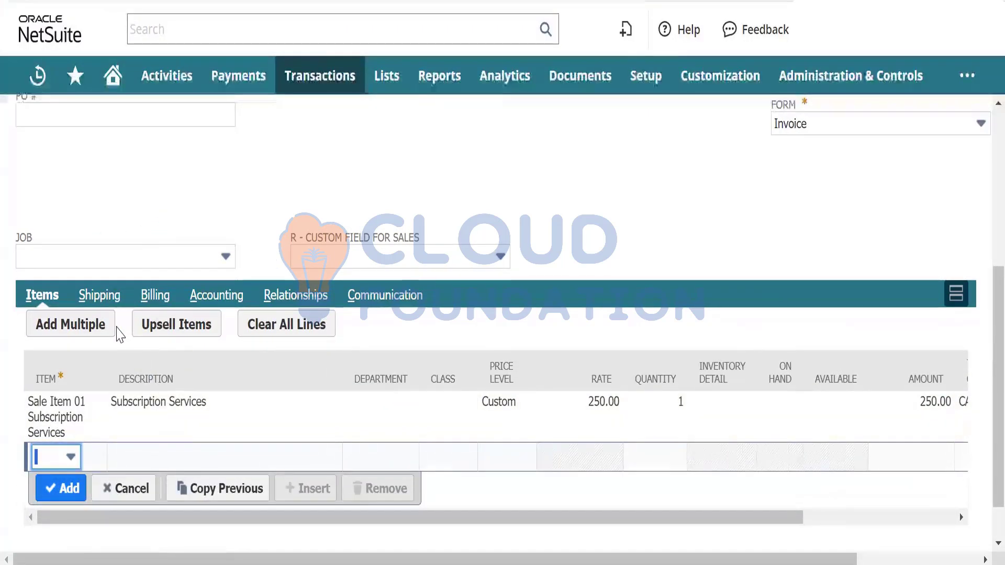
# Start a deposit application from Shiprocket Inc.'s saved 250.00 customer deposit.
pyautogui.scroll(-1, 35, 523)
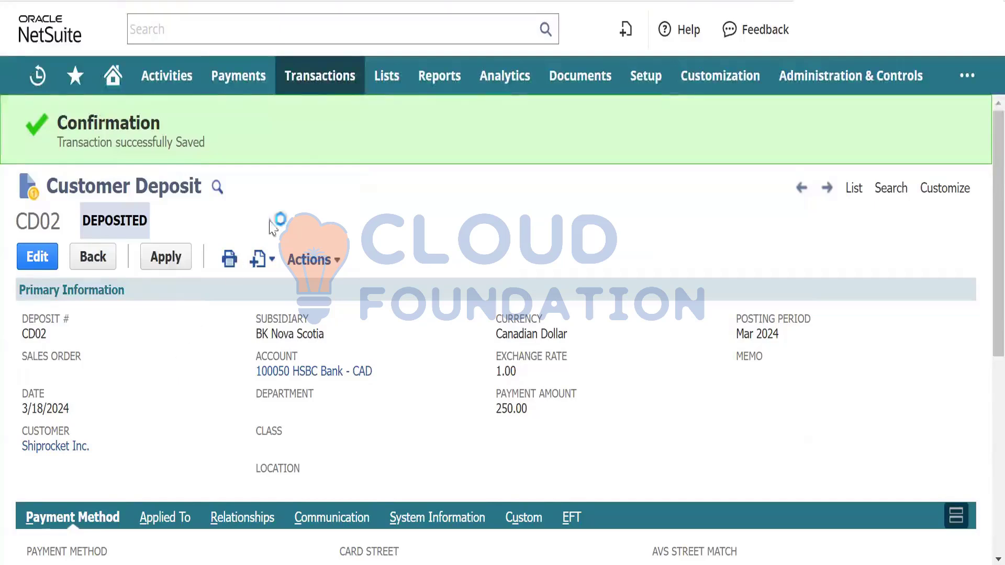
pyautogui.moveTo(314, 86)
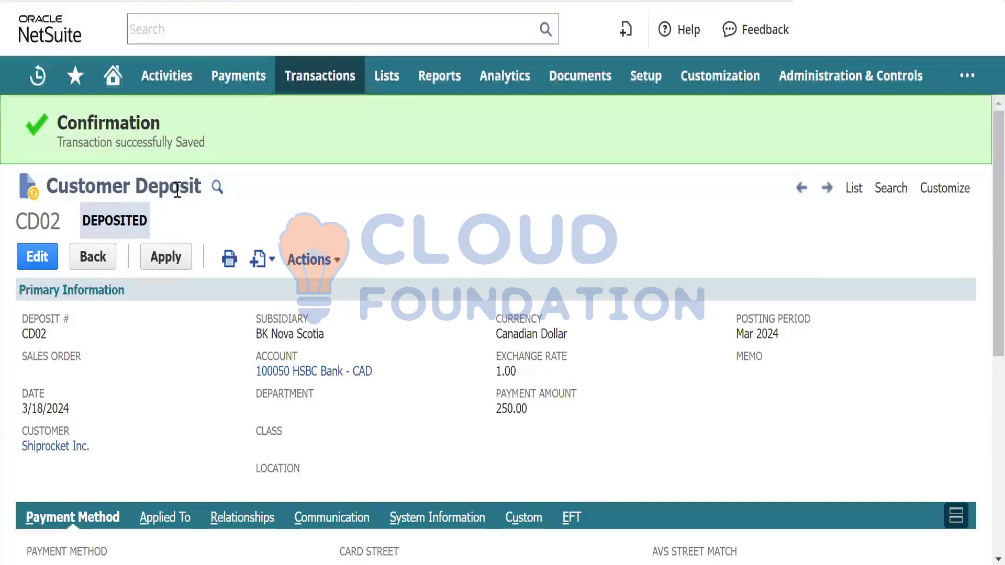
pyautogui.click(167, 257)
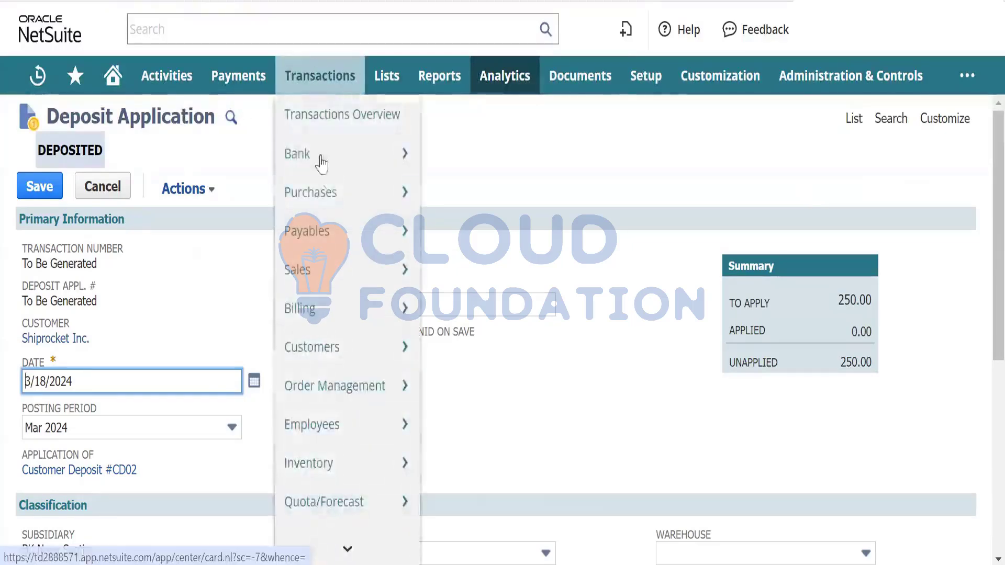
# Review the deposit application's primary information, summary, classification and list of open invoices.
pyautogui.moveTo(325, 168)
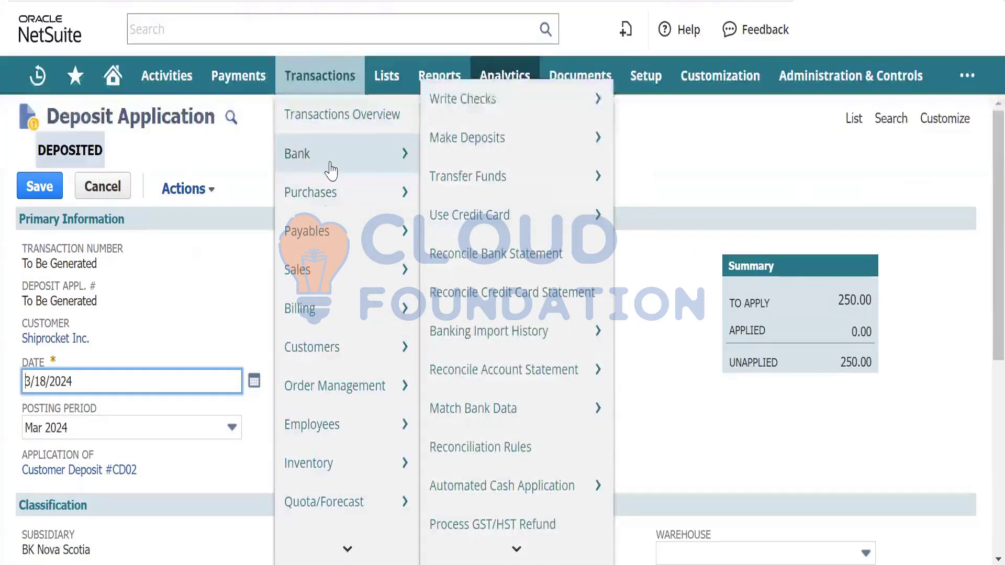
pyautogui.moveTo(337, 348)
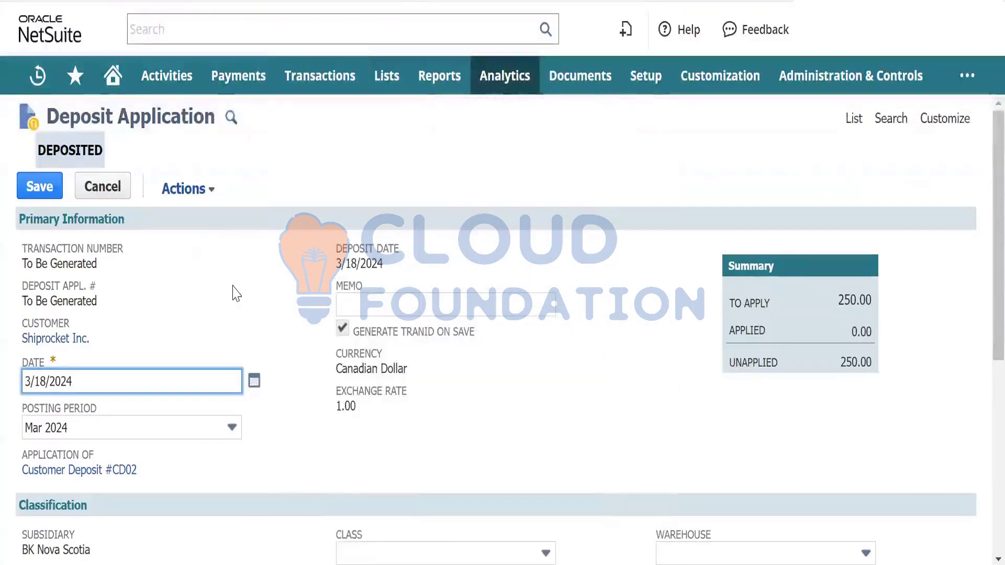
pyautogui.scroll(-1, 219, 275)
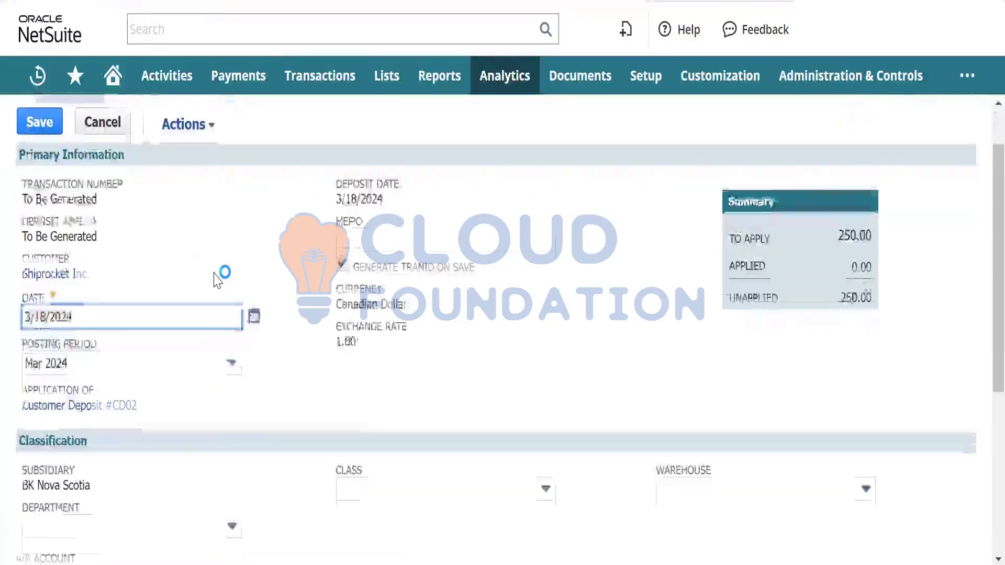
pyautogui.scroll(-1, 217, 280)
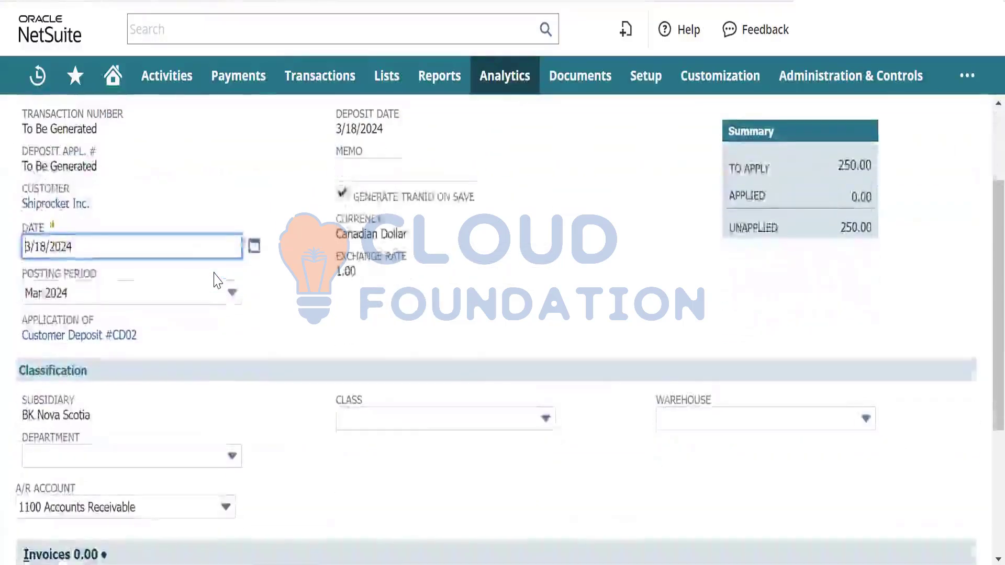
pyautogui.scroll(2, 218, 281)
pyautogui.scroll(-4, 218, 280)
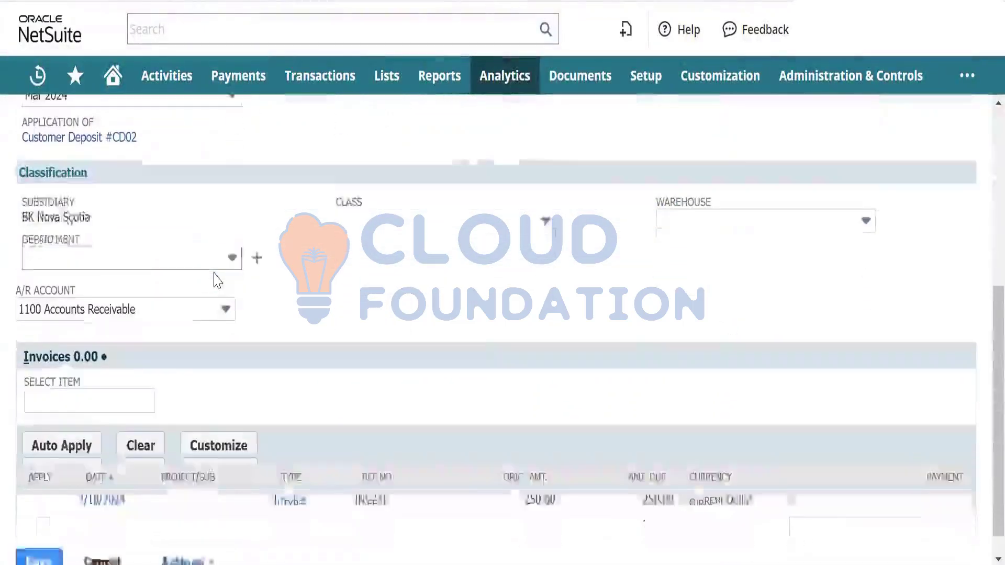
pyautogui.scroll(4, 218, 274)
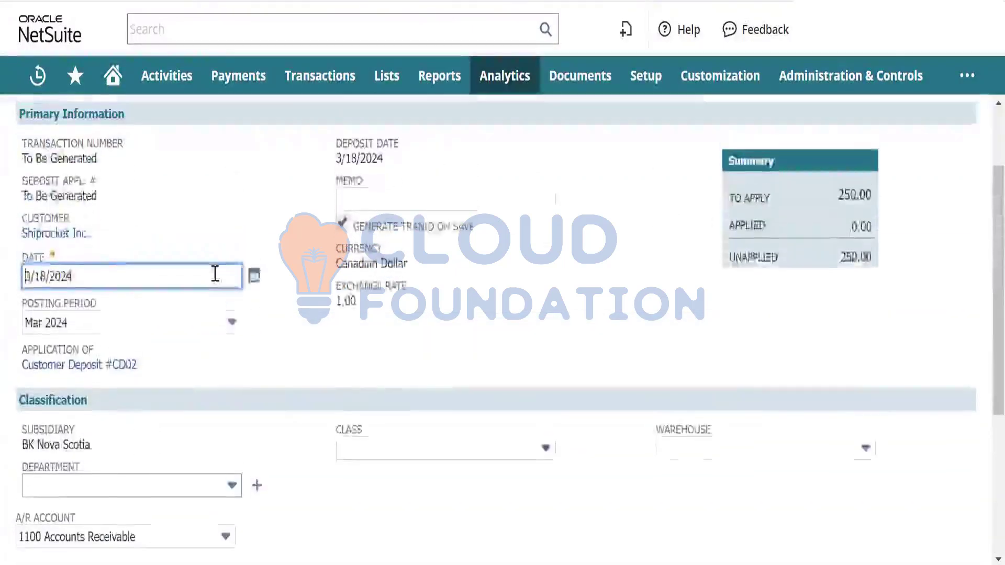
pyautogui.scroll(2, 214, 273)
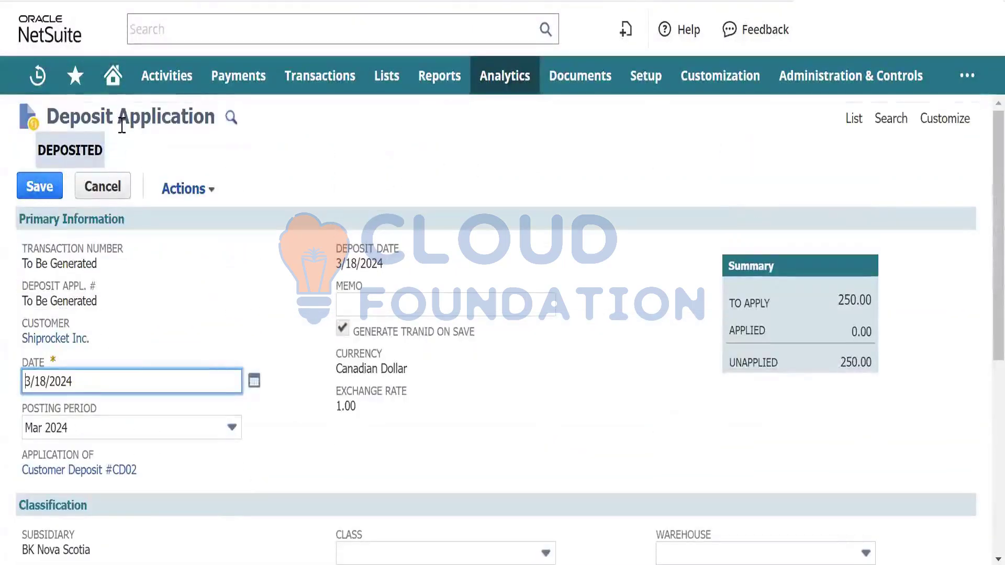
# Apply the customer deposit to the open 250.00 Canadian Dollar invoice and save the deposit application.
pyautogui.scroll(-5, 190, 269)
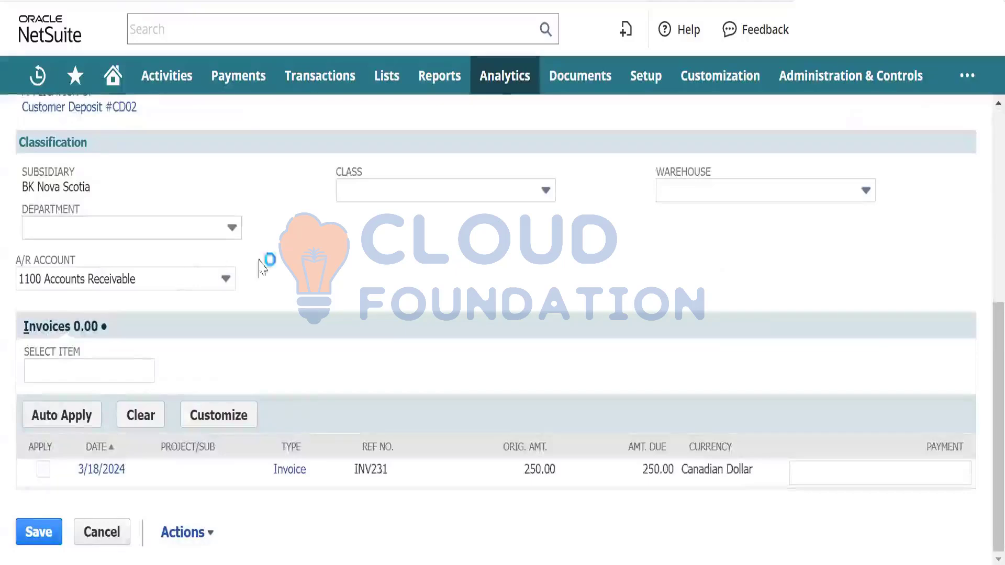
pyautogui.click(44, 471)
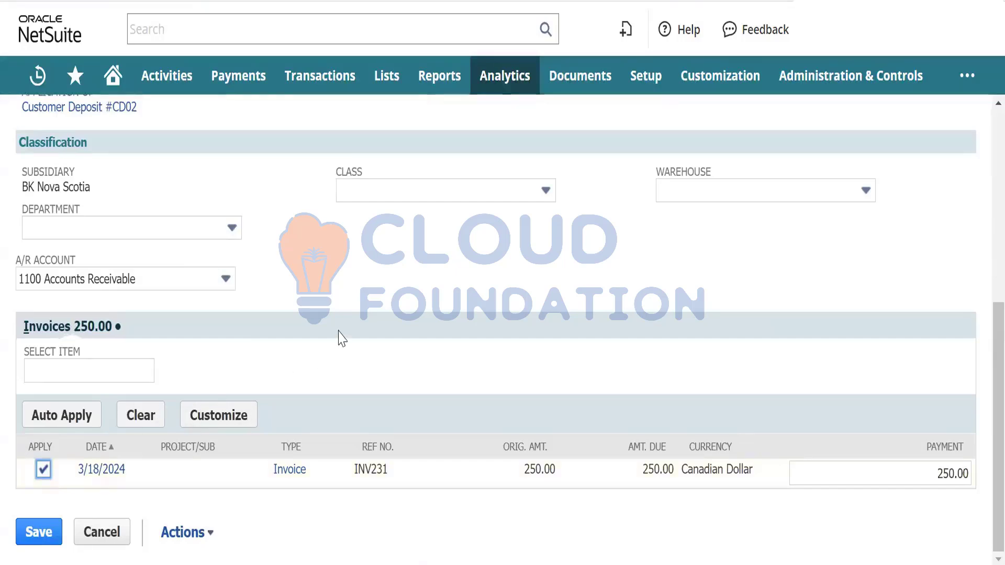
pyautogui.scroll(7, 336, 309)
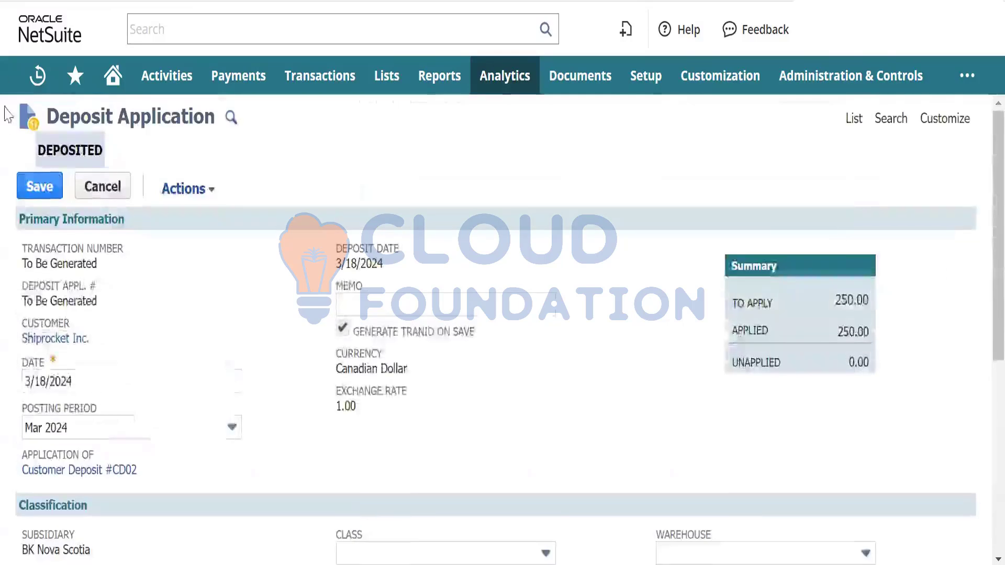
pyautogui.click(38, 184)
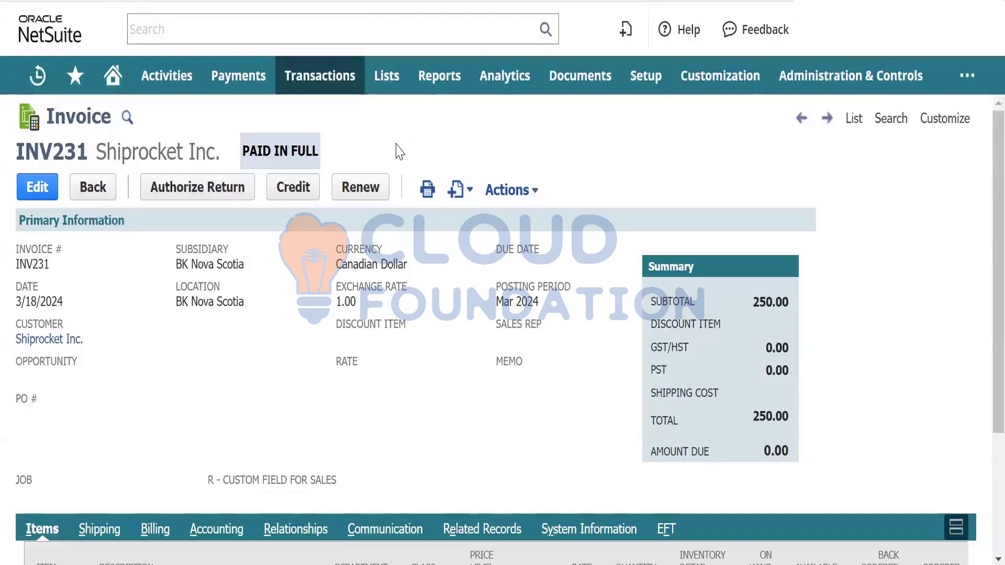
# Open a blank customer payment form for accepting a customer payment.
pyautogui.moveTo(316, 83)
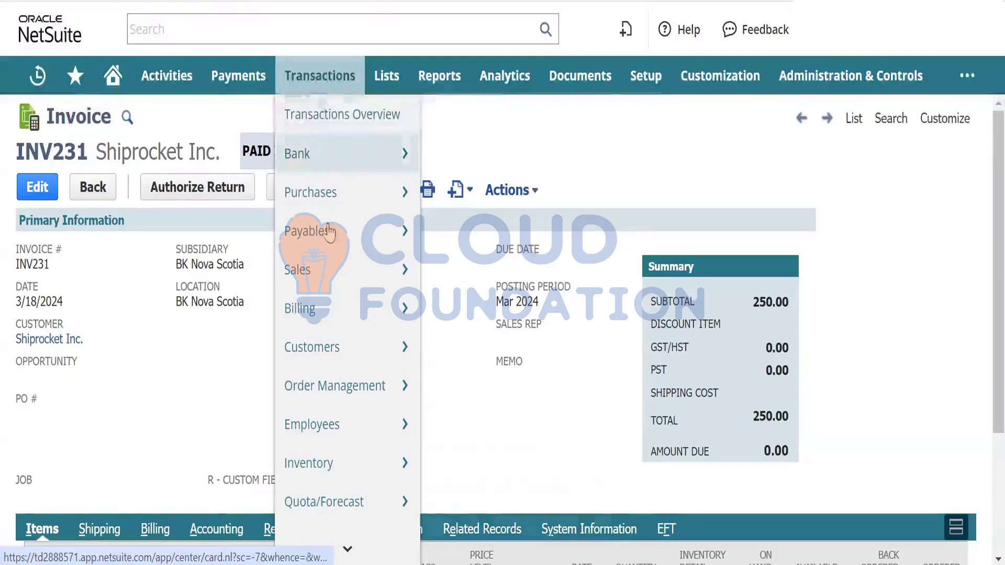
pyautogui.moveTo(334, 273)
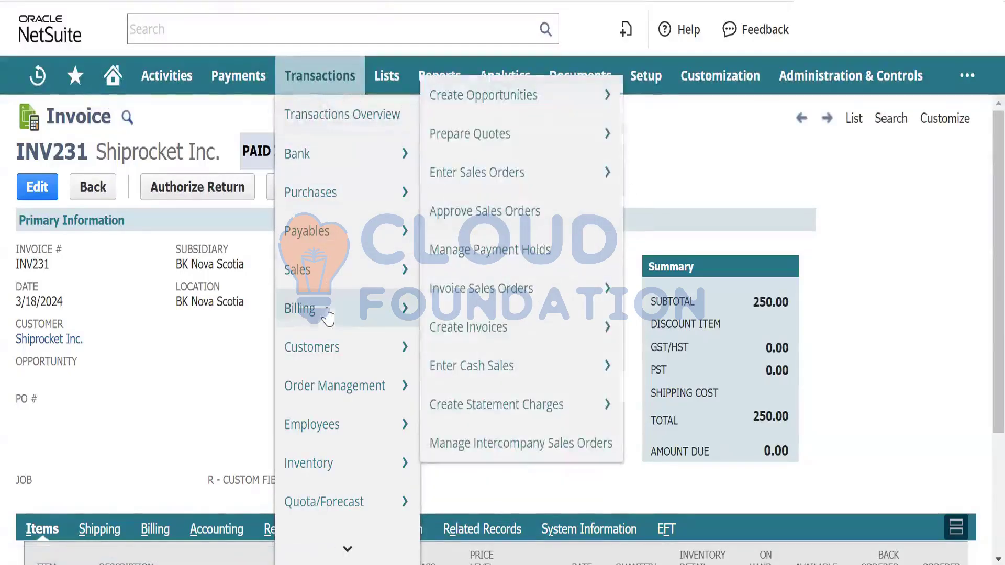
pyautogui.moveTo(343, 361)
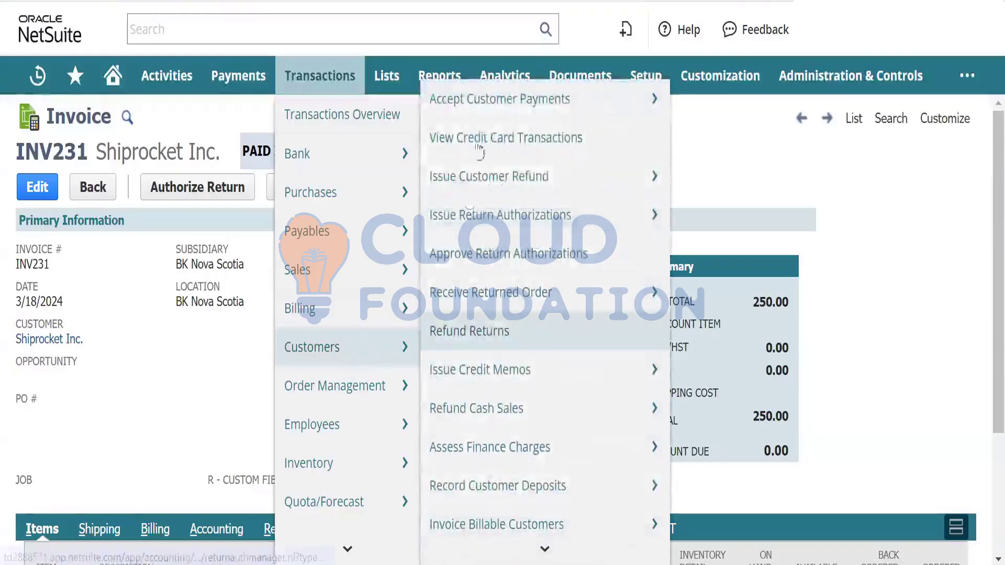
pyautogui.moveTo(497, 110)
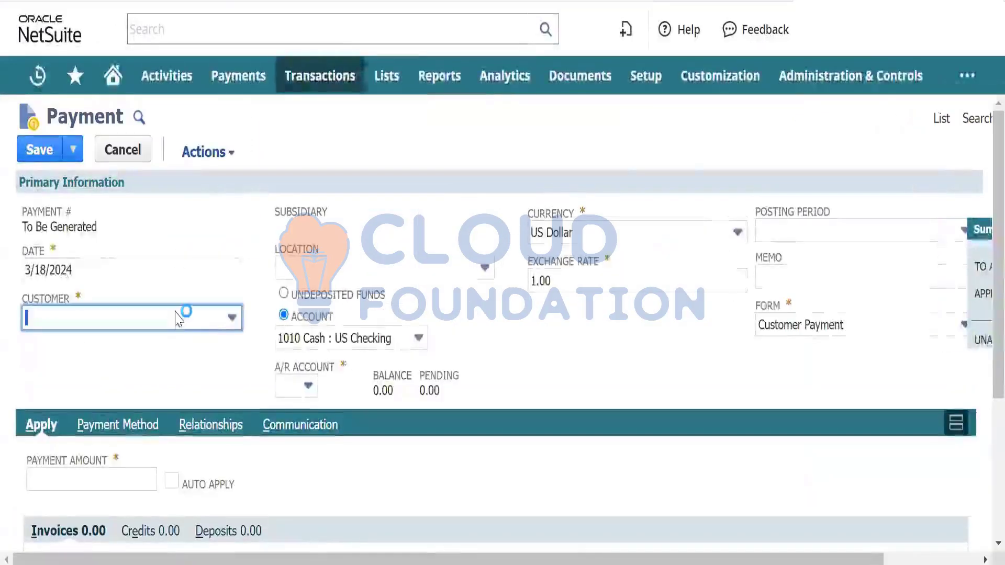
# Set the new payment's customer to Shiprocket Inc.
pyautogui.click(196, 317)
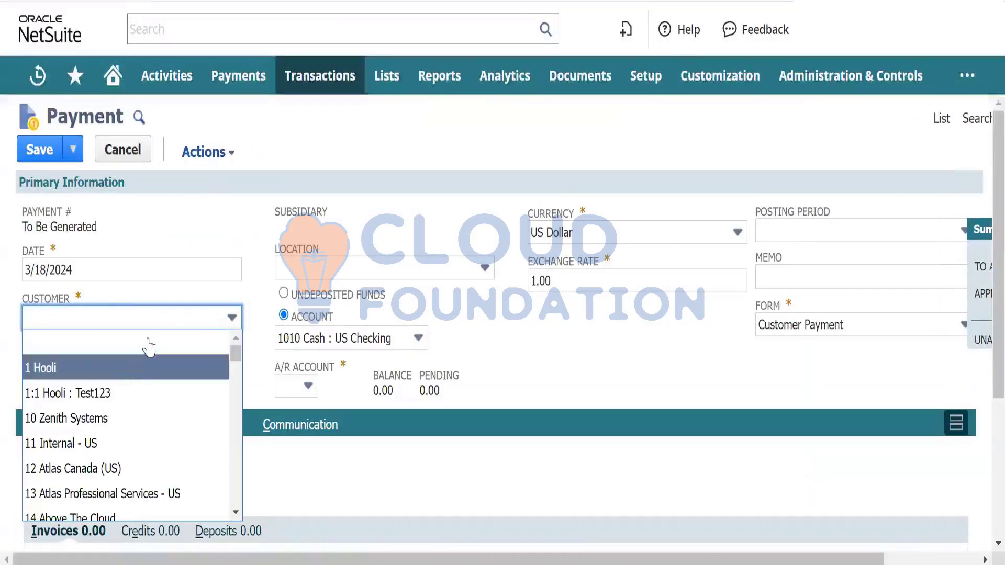
pyautogui.click(403, 217)
pyautogui.scroll(-4, 157, 366)
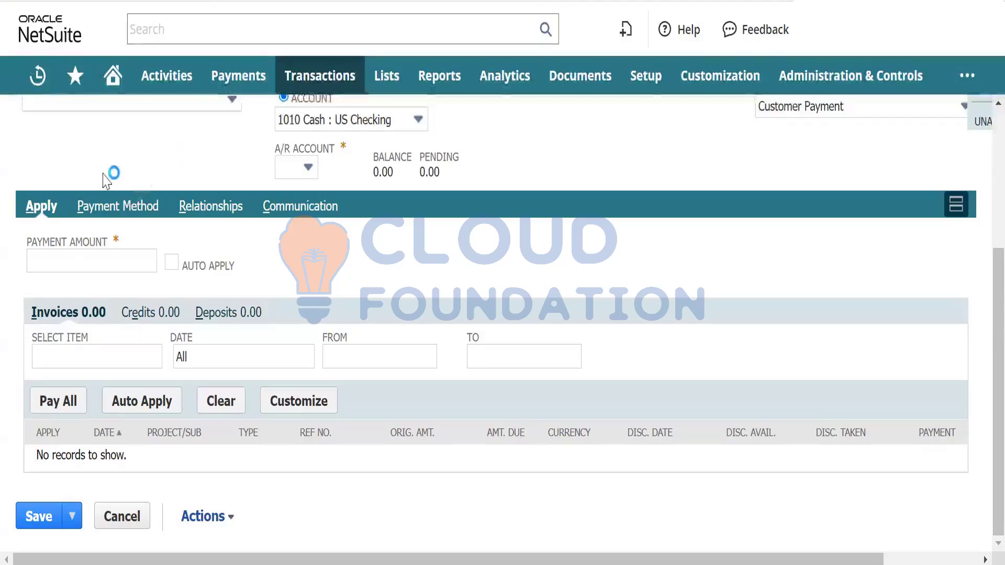
pyautogui.scroll(4, 108, 175)
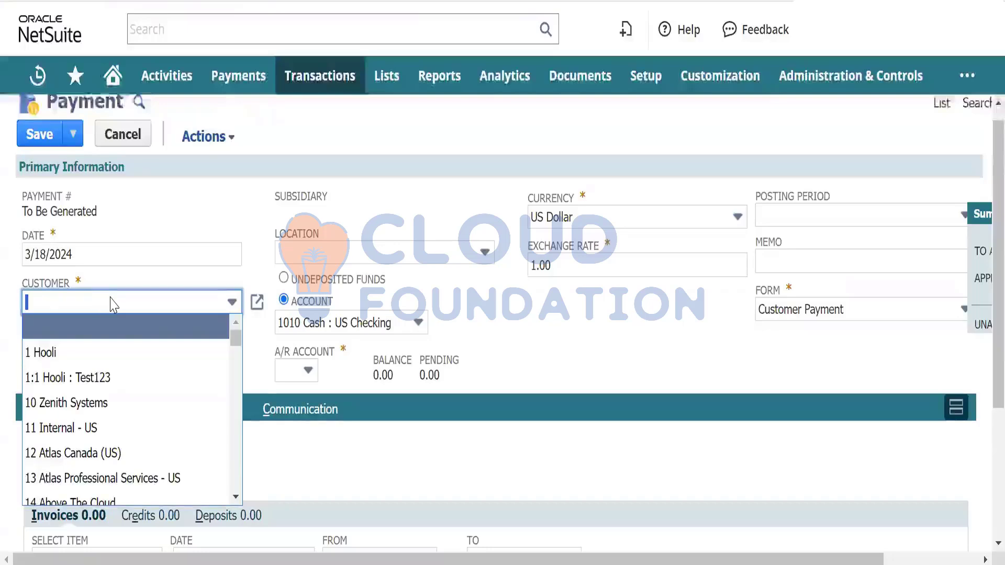
pyautogui.write('s')
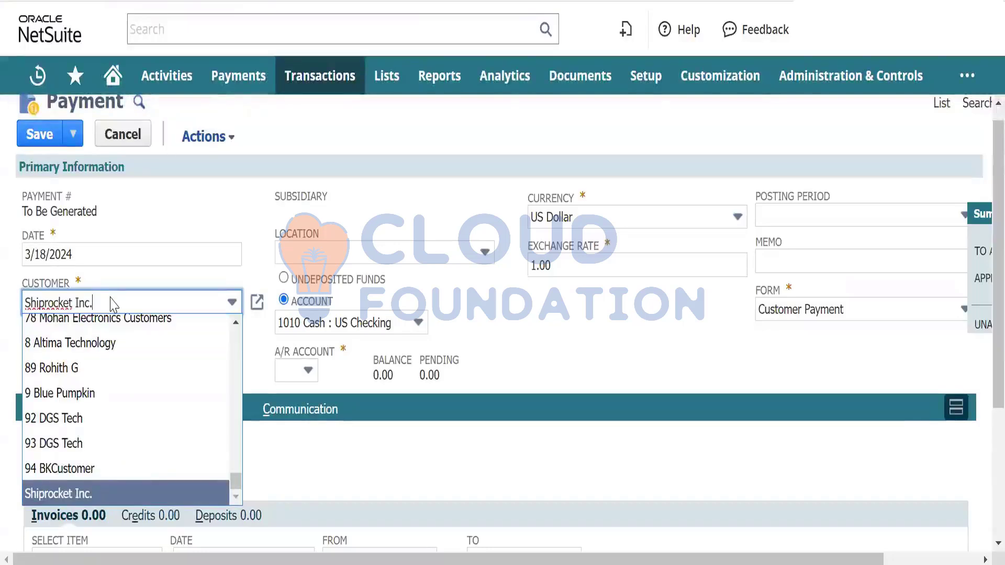
pyautogui.click(73, 493)
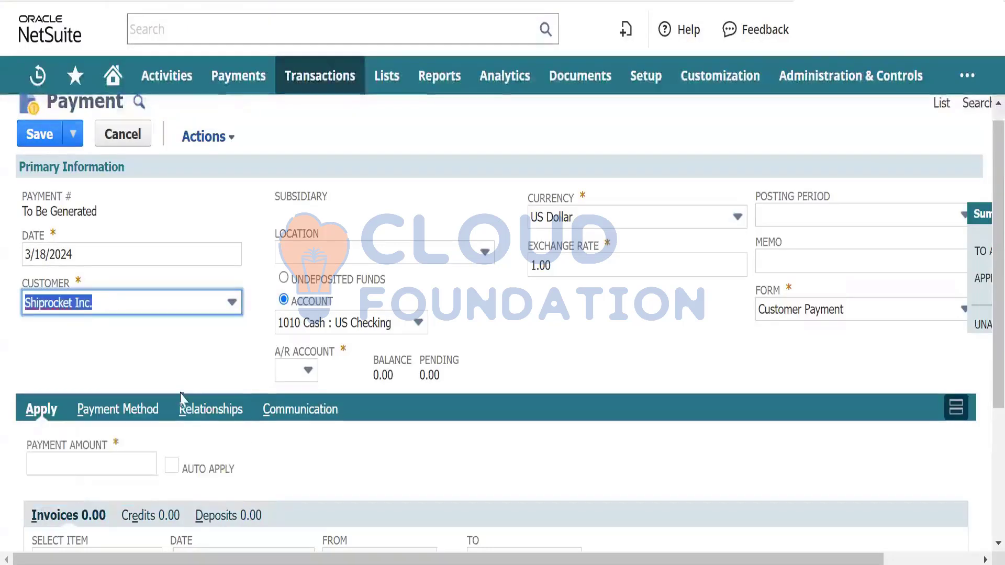
pyautogui.press('Tab')
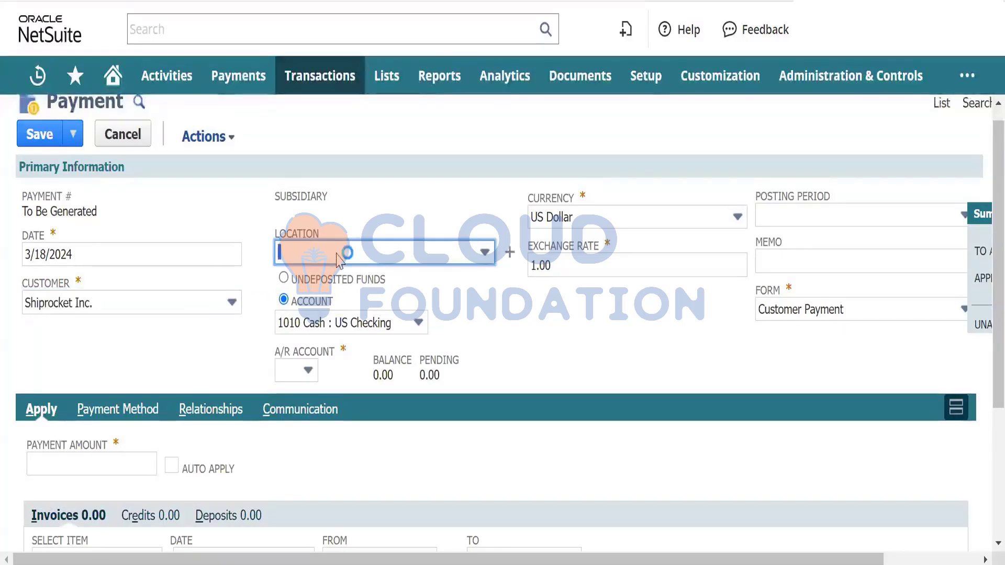
# Set the payment's deposit account to 100050 HSBC Bank - CAD.
pyautogui.scroll(-1, 337, 258)
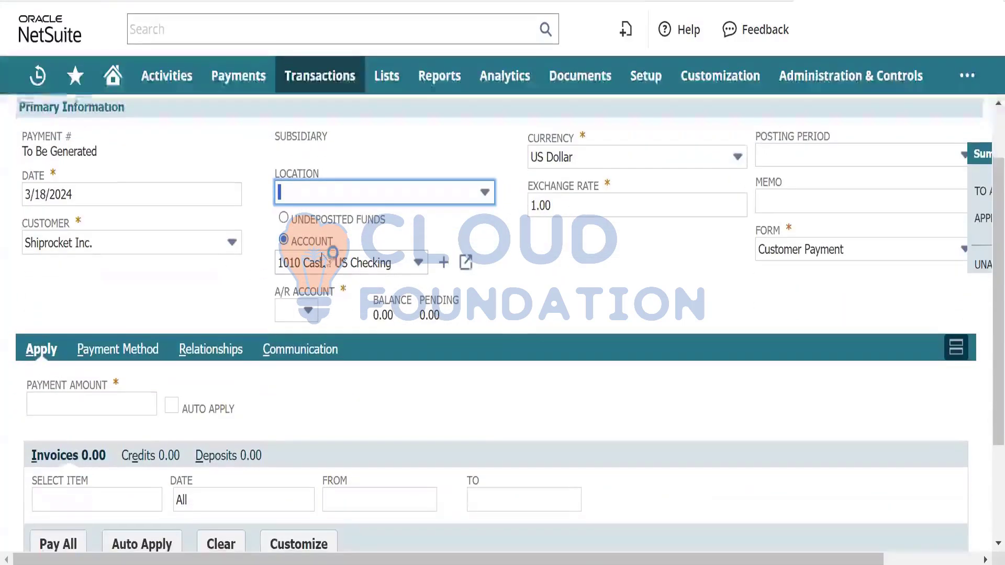
pyautogui.click(349, 262)
pyautogui.scroll(-5, 236, 393)
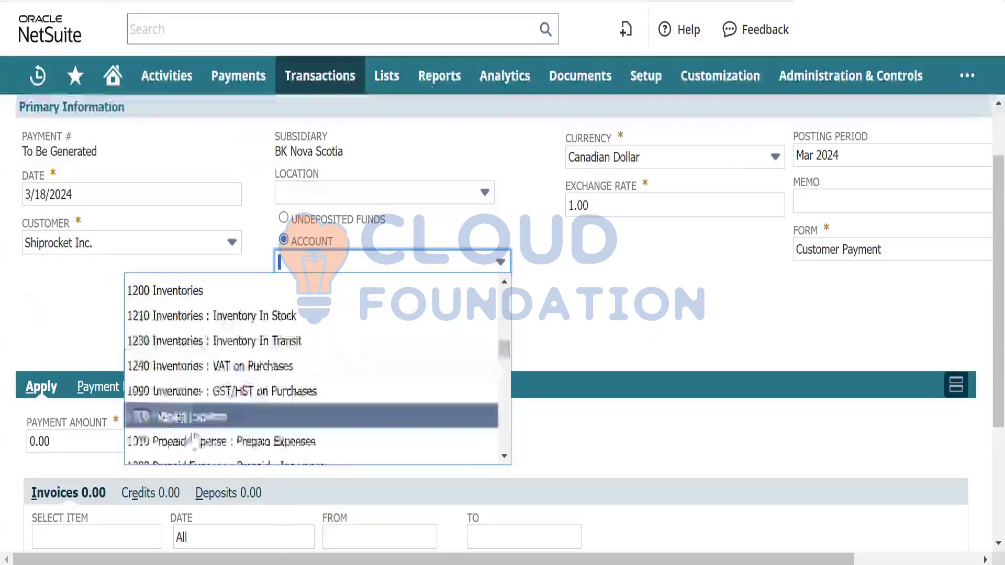
pyautogui.scroll(-15, 204, 413)
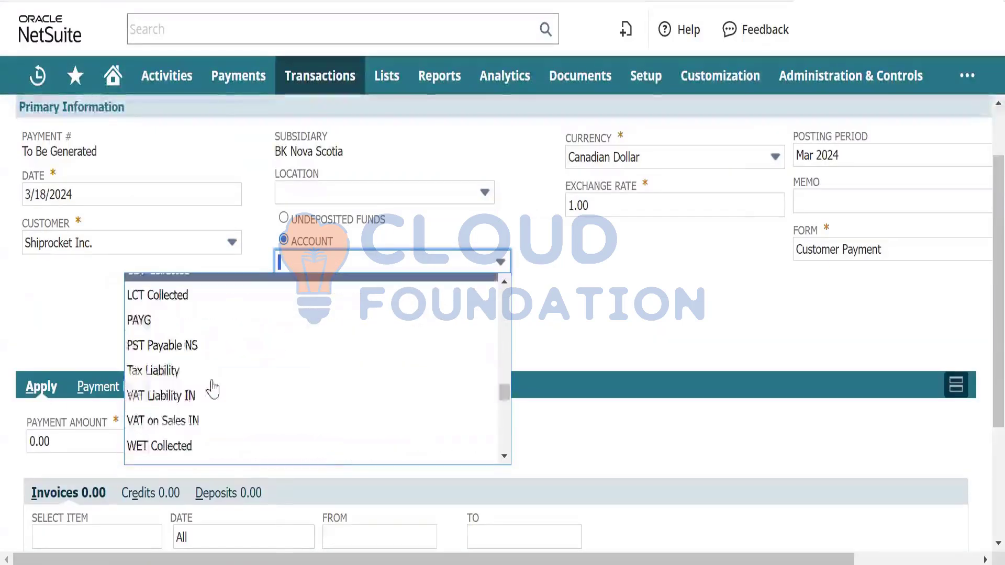
pyautogui.scroll(15, 212, 389)
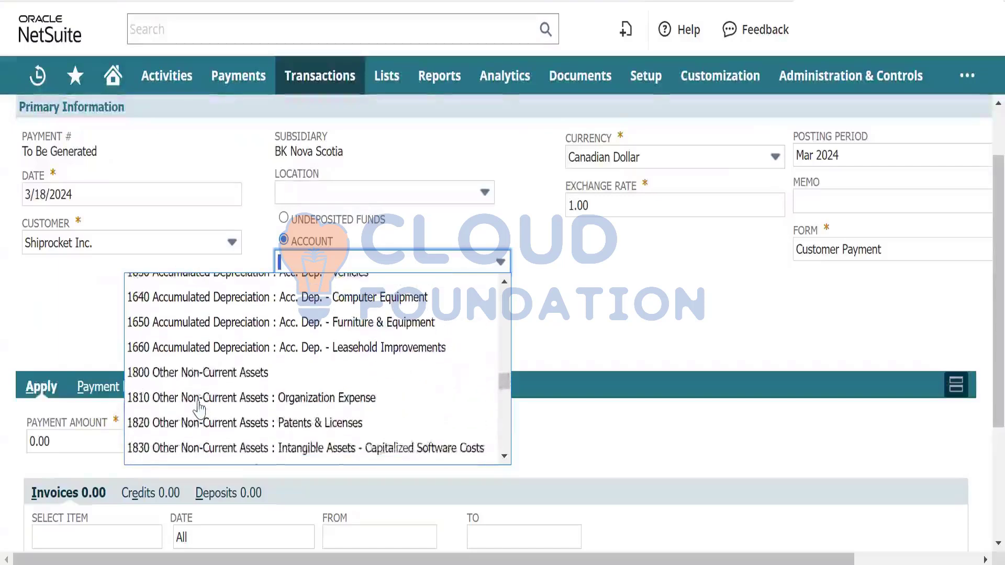
pyautogui.scroll(-10, 204, 402)
pyautogui.scroll(10, 236, 390)
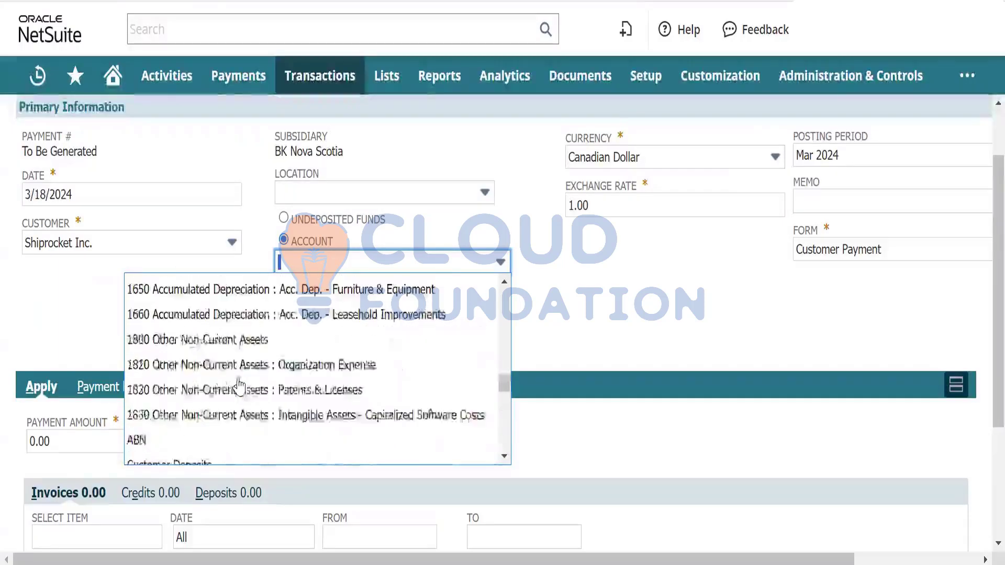
pyautogui.scroll(8, 239, 387)
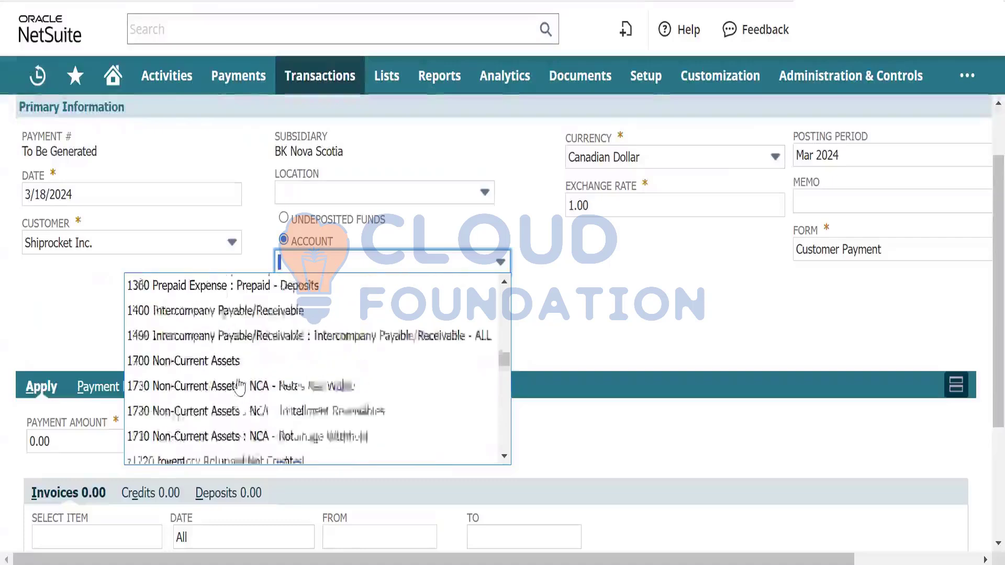
pyautogui.scroll(8, 230, 392)
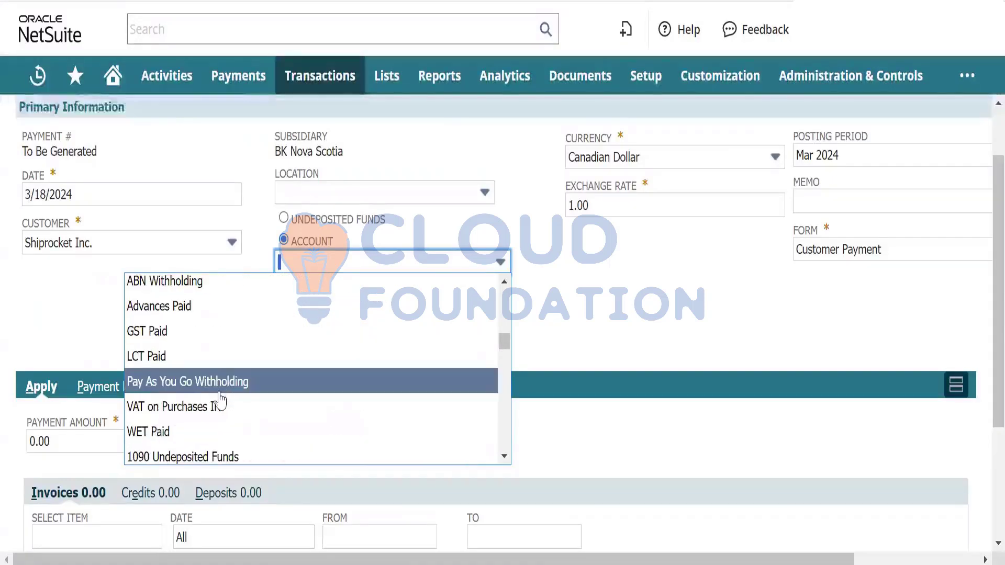
pyautogui.scroll(-3, 220, 402)
pyautogui.scroll(3, 224, 399)
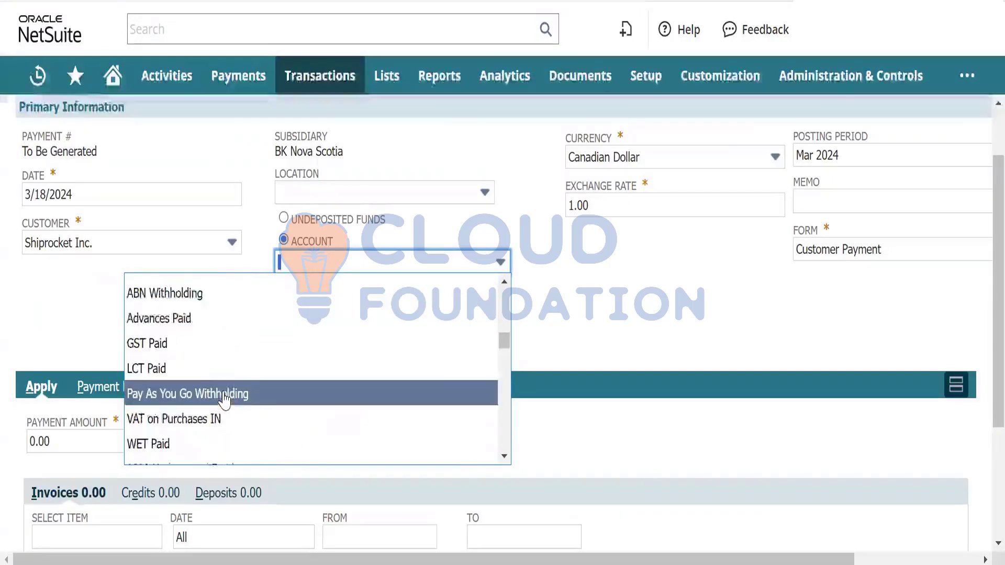
pyautogui.scroll(1, 224, 400)
pyautogui.scroll(5, 225, 403)
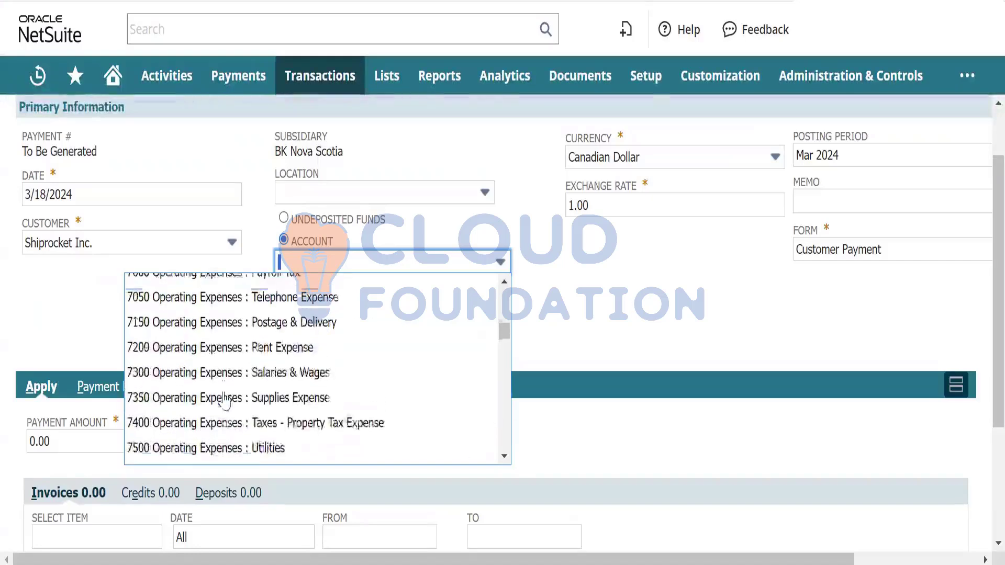
pyautogui.scroll(10, 224, 402)
pyautogui.scroll(-3, 224, 400)
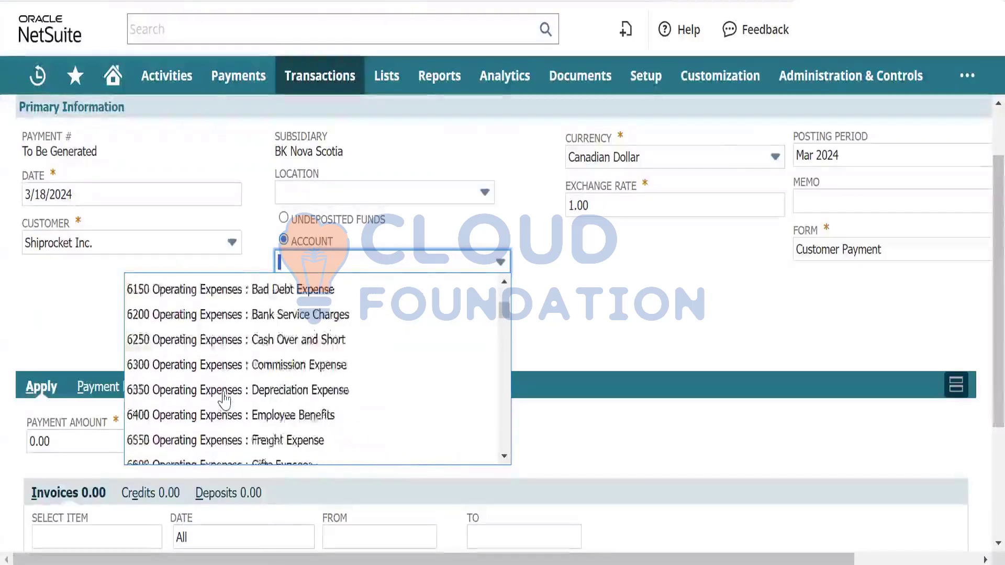
pyautogui.scroll(-6, 224, 400)
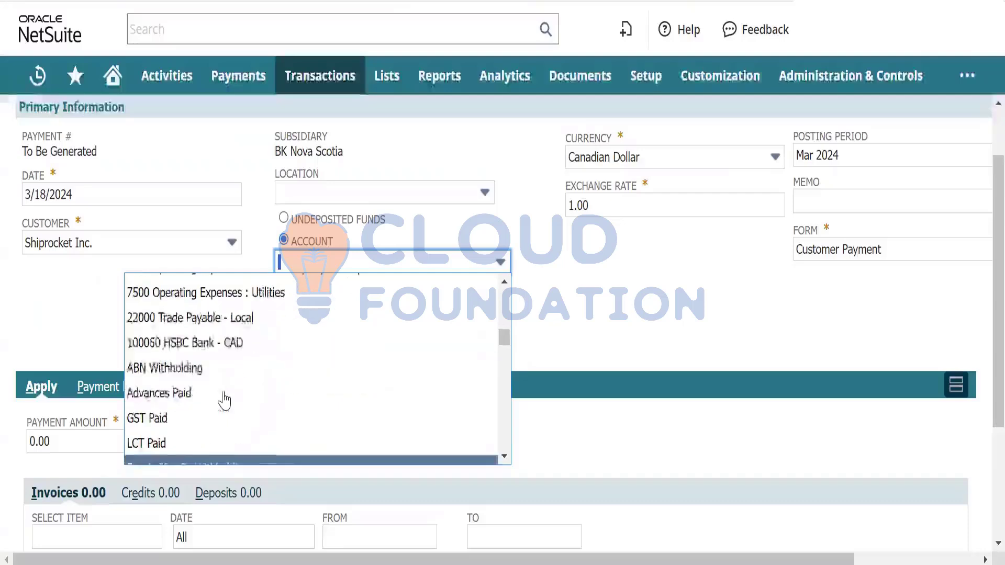
pyautogui.click(228, 342)
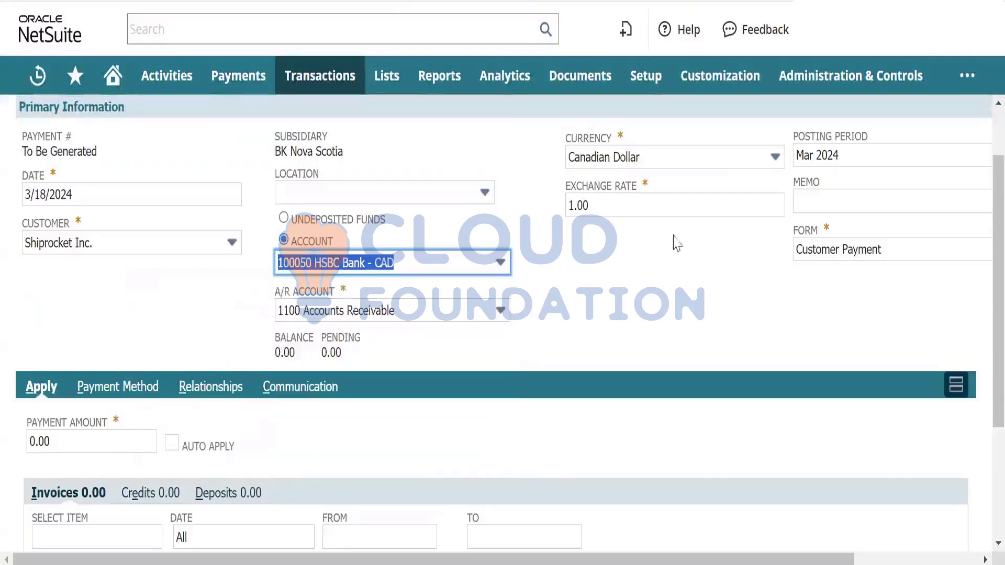
# Set the payment amount to 500.00.
pyautogui.scroll(-3, 73, 343)
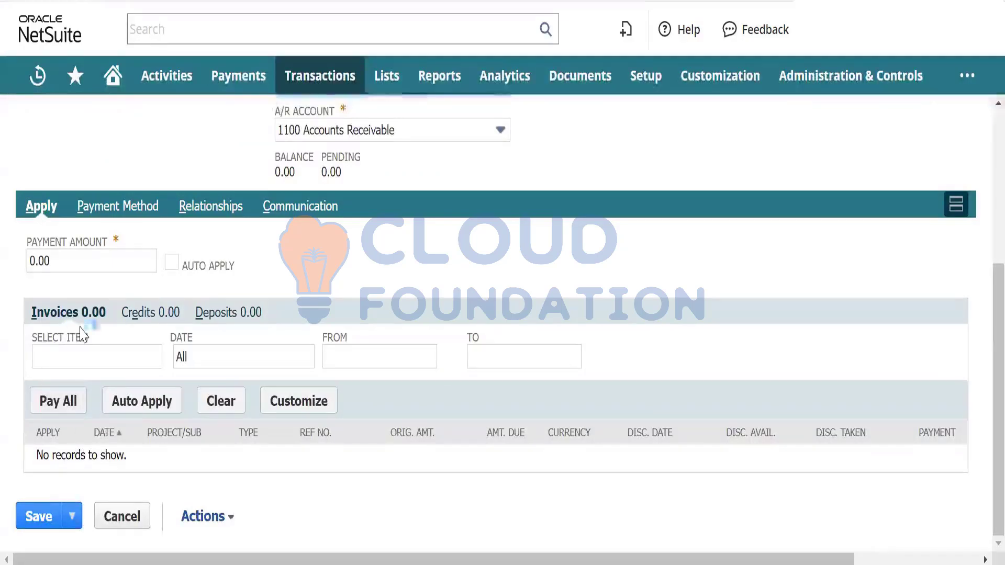
pyautogui.scroll(2, 81, 335)
pyautogui.click(88, 341)
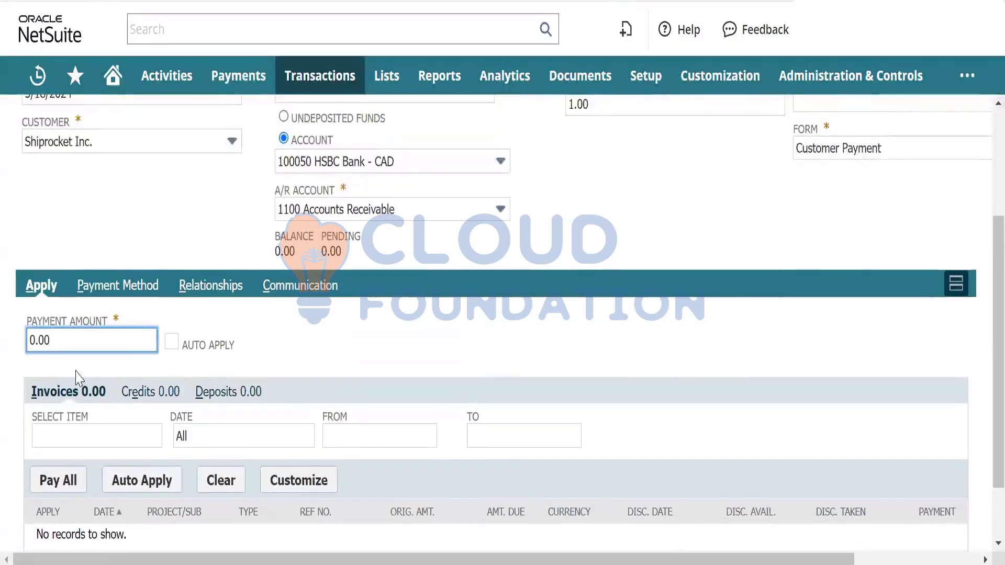
pyautogui.press('BackSpace')
pyautogui.press('BackSpace')
pyautogui.press('BackSpace')
pyautogui.press('BackSpace')
pyautogui.write('5')
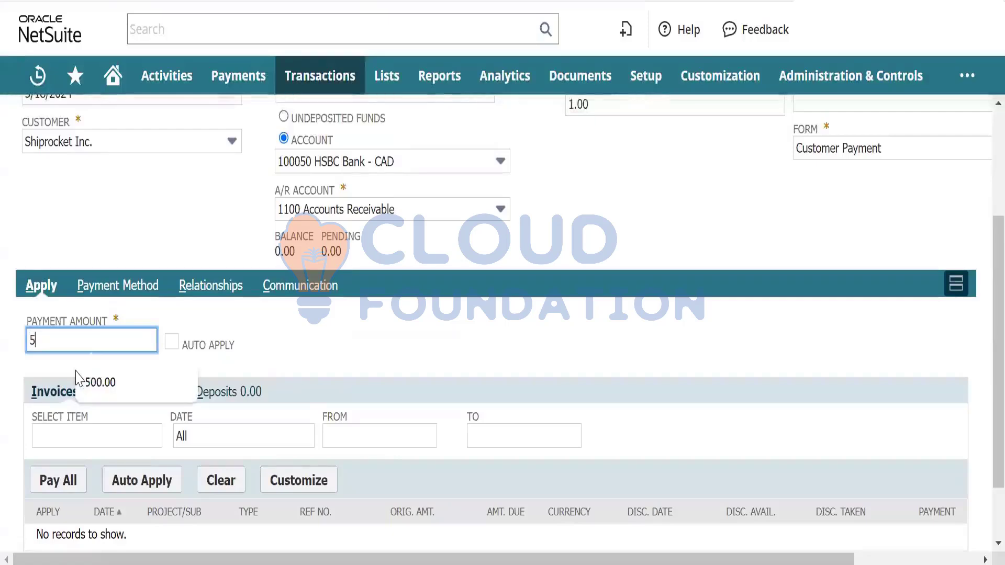
pyautogui.write('00')
pyautogui.press('Tab')
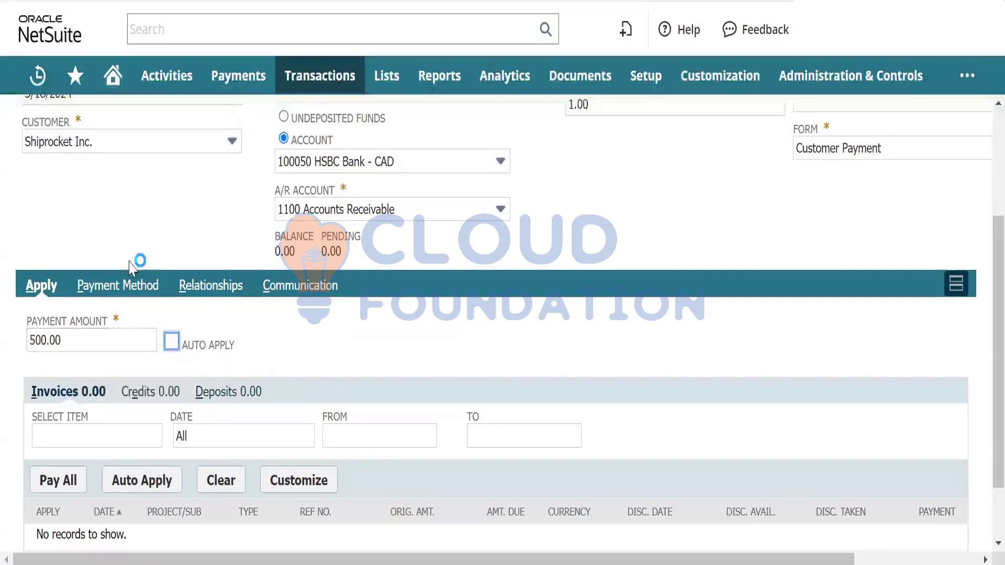
# Review the payment's primary information and its invoices, credits and deposits available for application.
pyautogui.scroll(4, 131, 266)
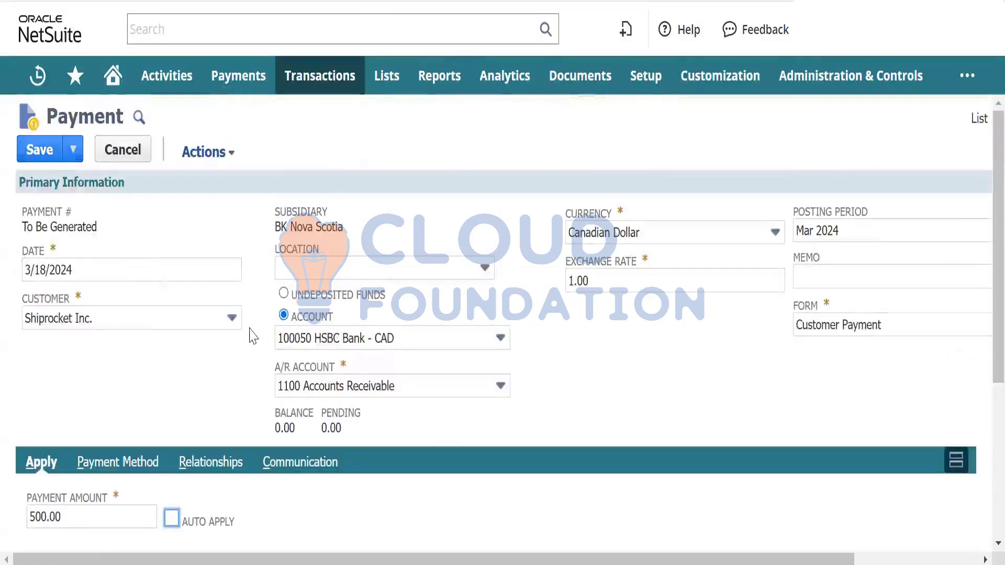
pyautogui.scroll(-5, 194, 354)
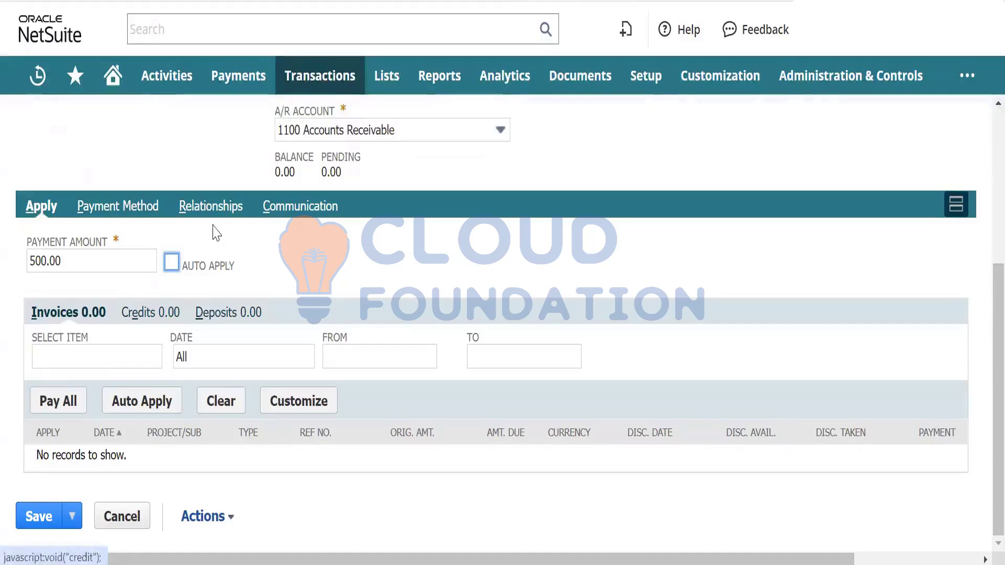
pyautogui.scroll(1, 157, 174)
pyautogui.scroll(4, 157, 174)
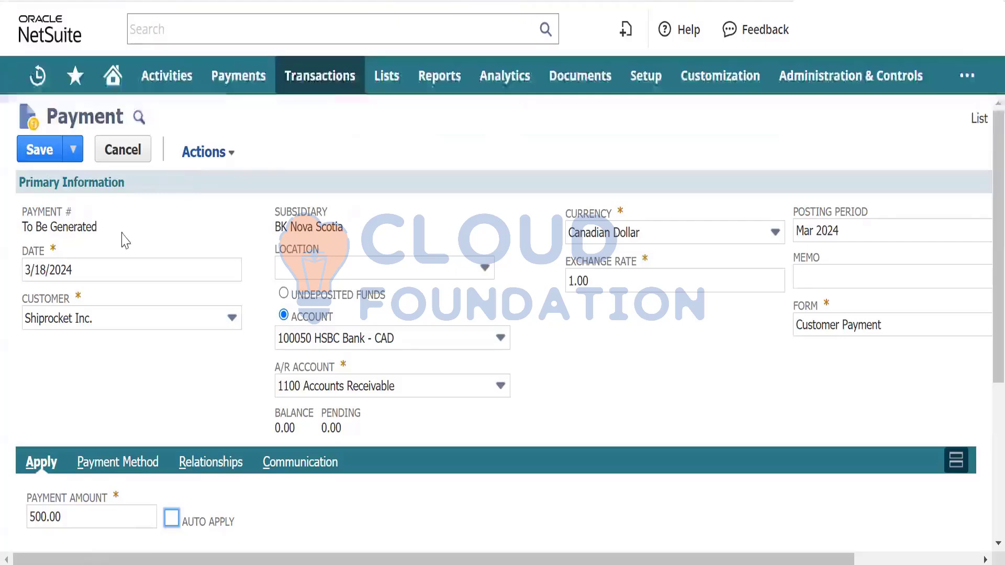
pyautogui.scroll(-5, 139, 410)
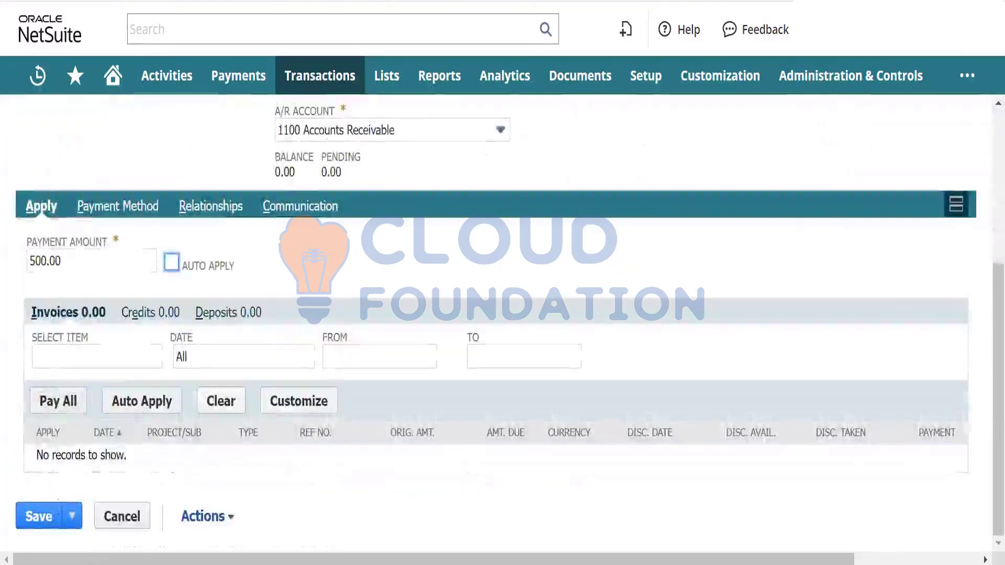
pyautogui.scroll(5, 134, 249)
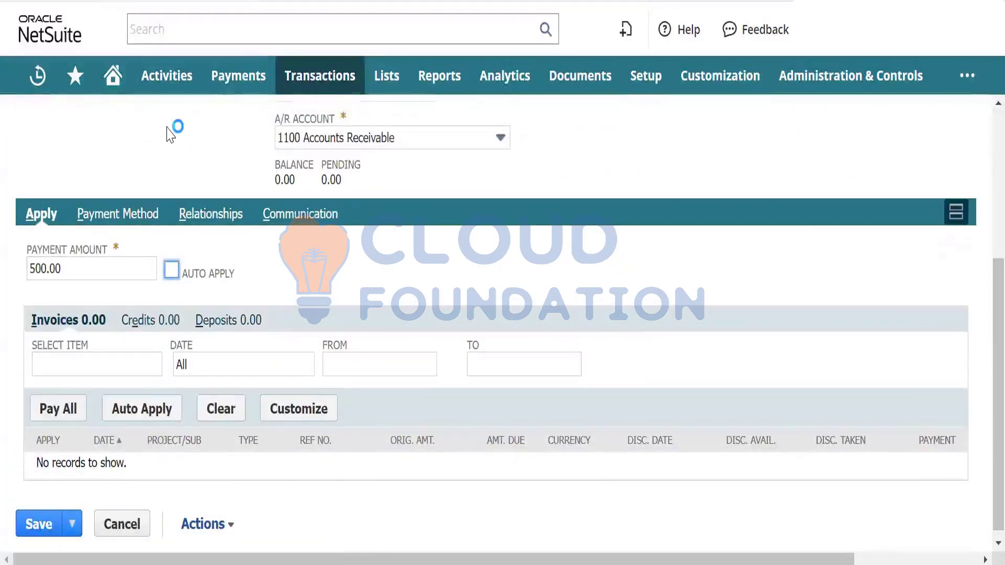
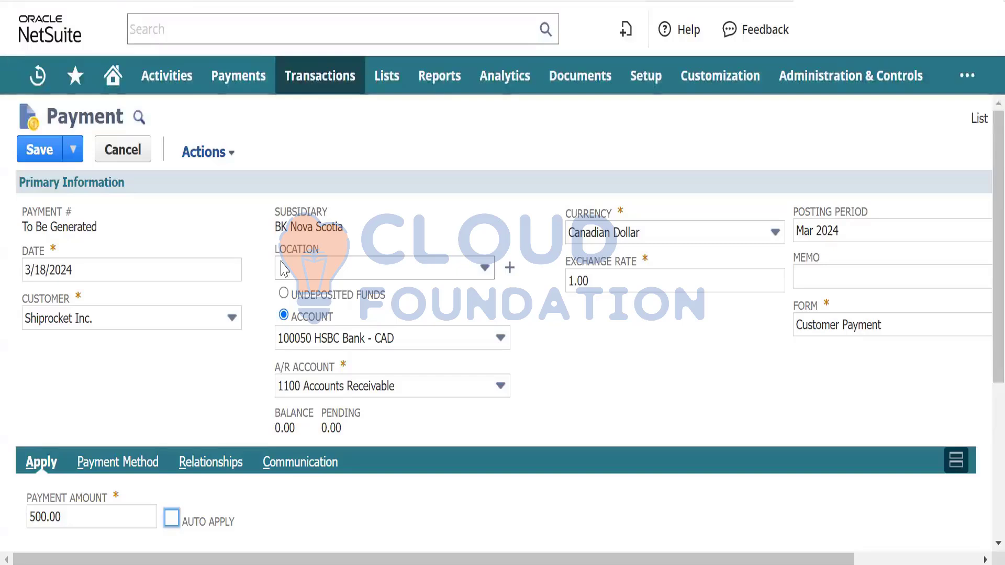
pyautogui.click(283, 267)
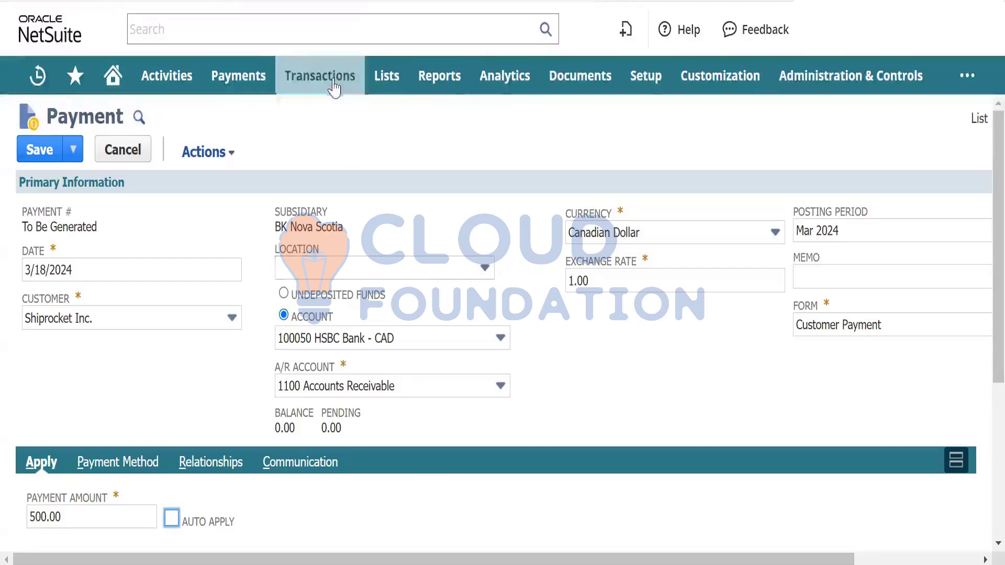
# Open the chart of accounts from the accounting lists.
pyautogui.moveTo(340, 85)
pyautogui.moveTo(388, 84)
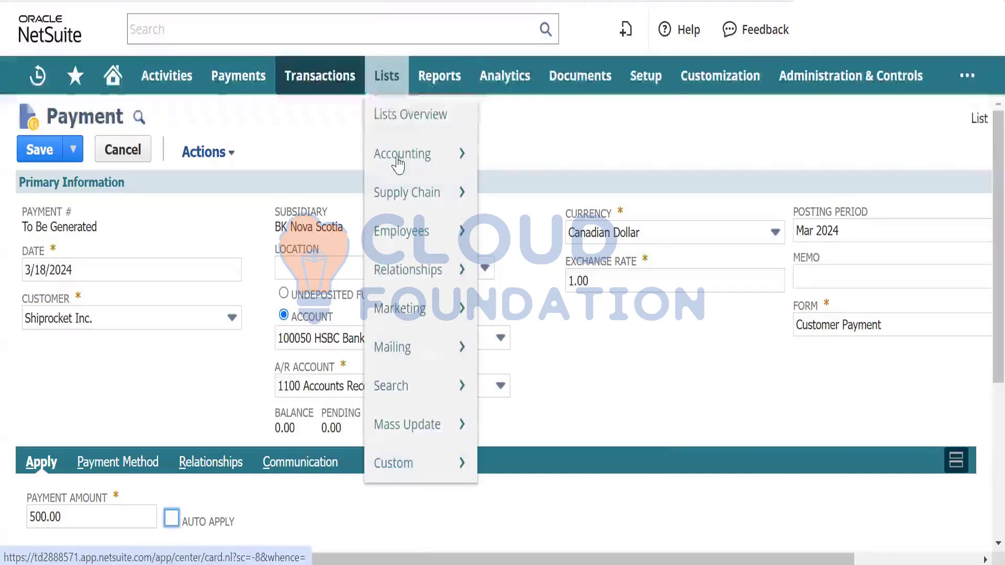
pyautogui.moveTo(460, 157)
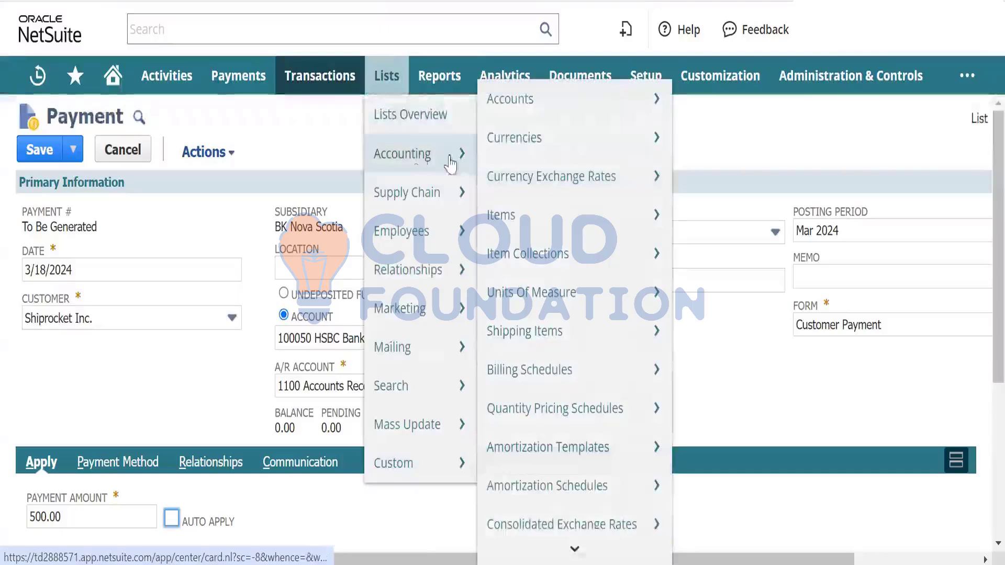
pyautogui.click(552, 102)
pyautogui.click(573, 104)
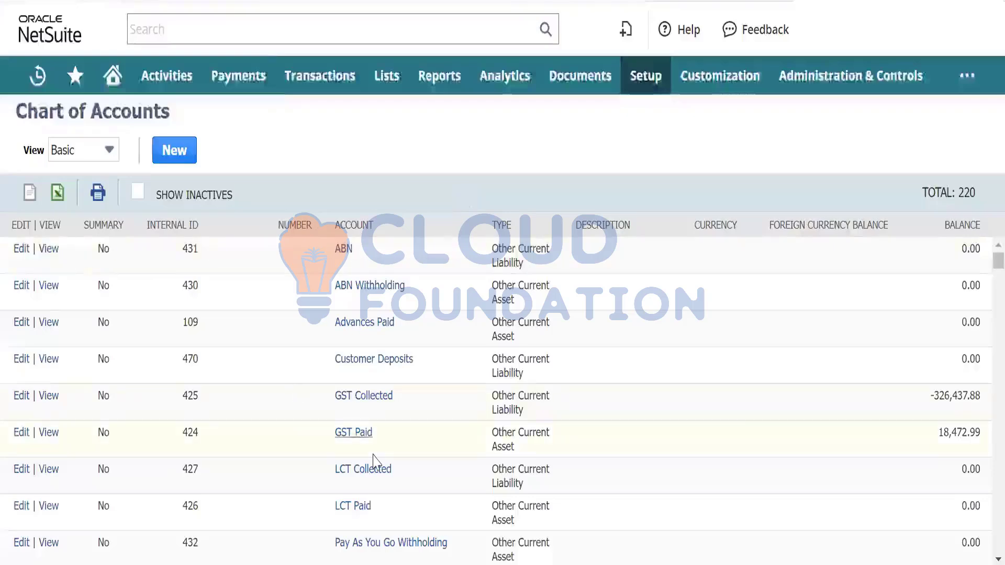
# Search the chart of accounts page for "customer" and check the account type of Customer Deposits.
pyautogui.hotkey('ctrl', 'f')
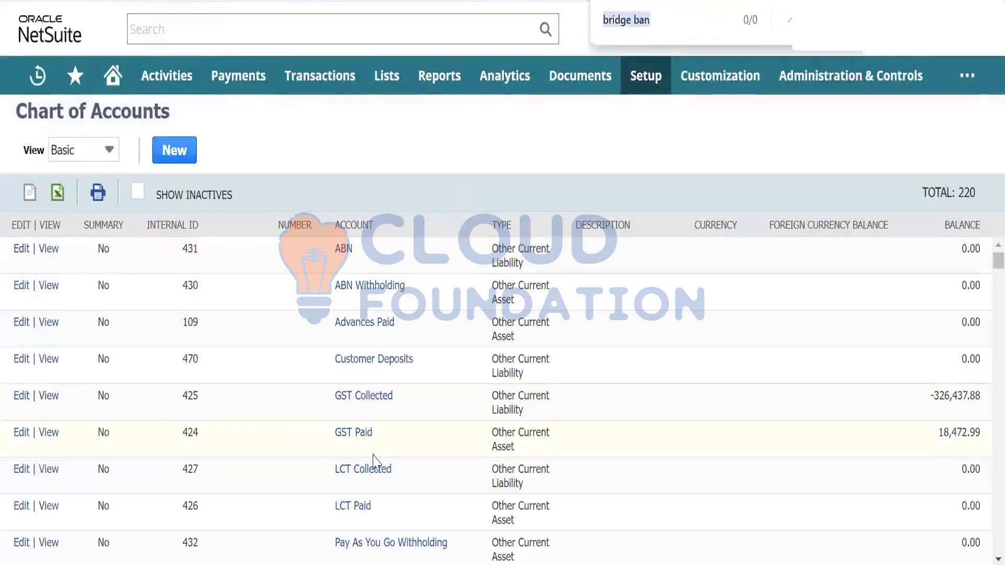
pyautogui.write('c')
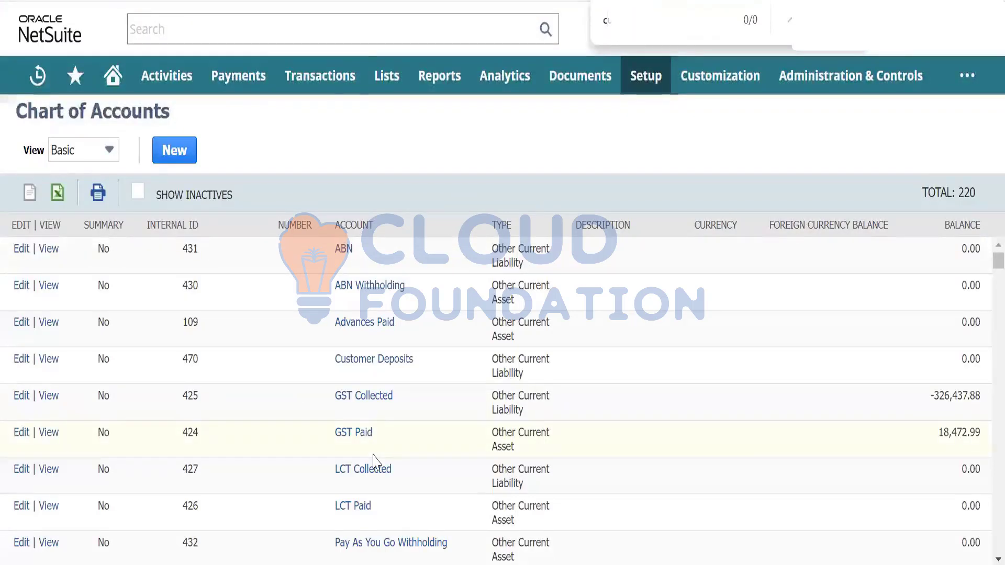
pyautogui.write('ustomer')
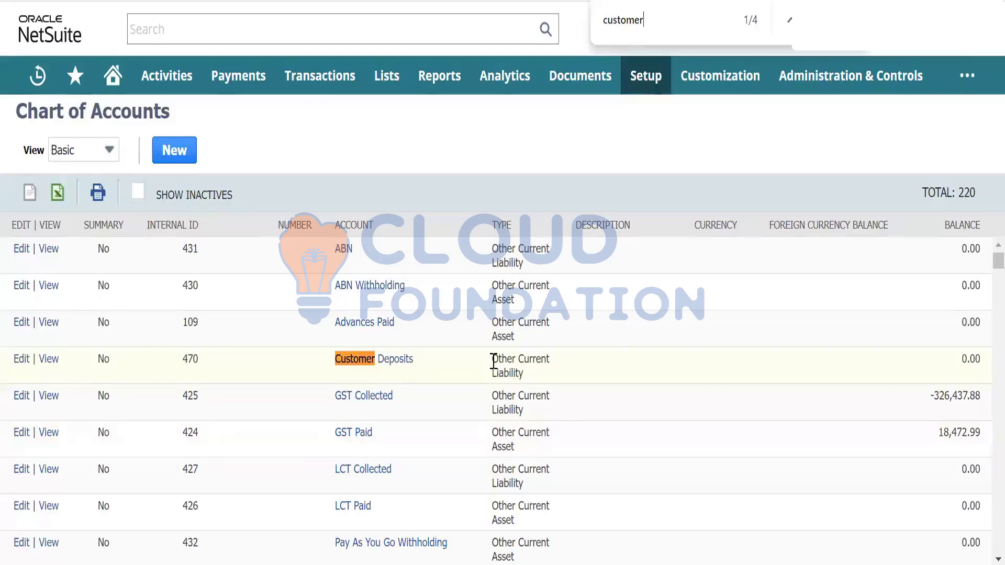
pyautogui.moveTo(493, 361); pyautogui.dragTo(539, 377)
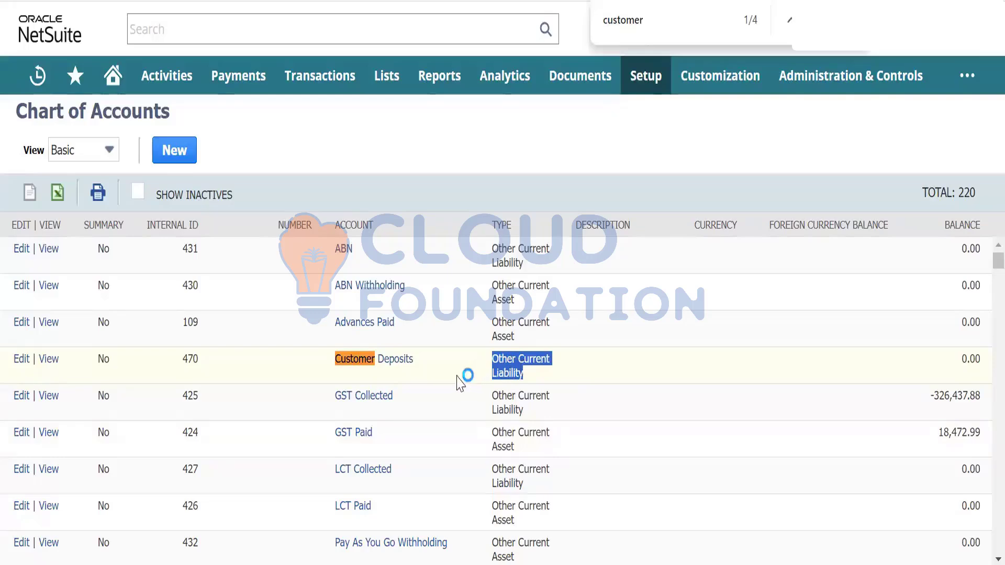
pyautogui.scroll(-1, 452, 377)
pyautogui.scroll(1, 452, 378)
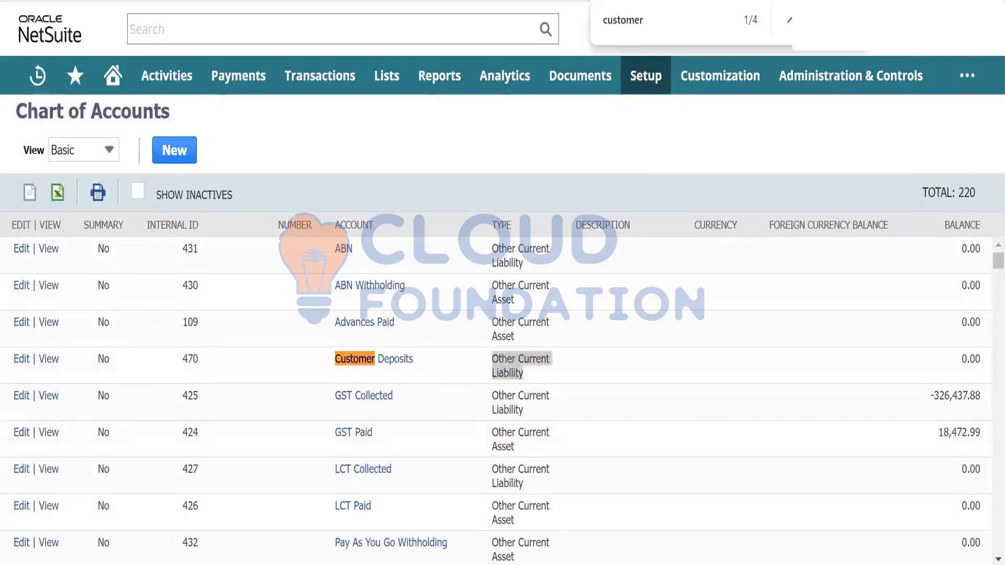
pyautogui.press('Escape')
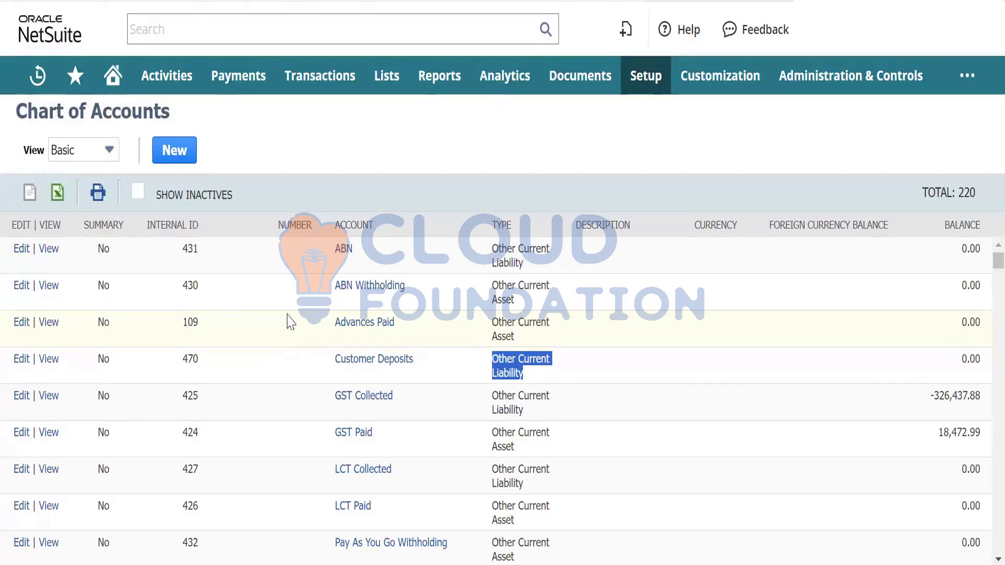
pyautogui.scroll(-2, 287, 322)
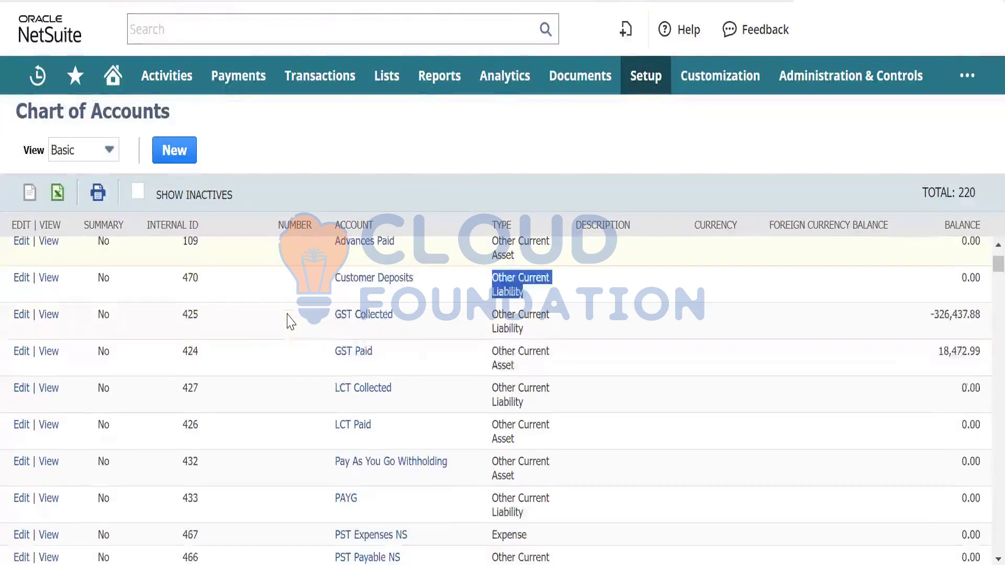
pyautogui.scroll(2, 287, 321)
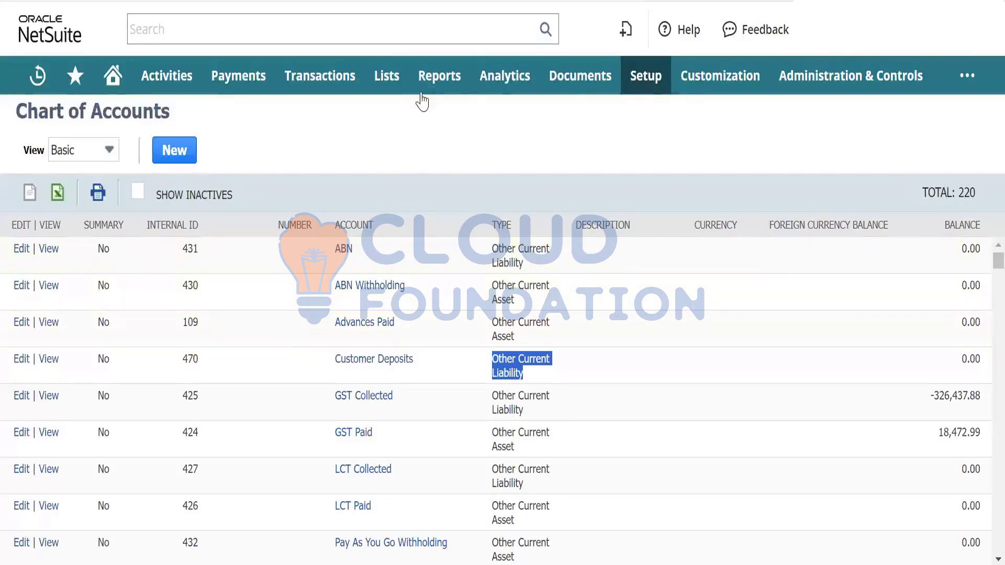
# Open the A/R Register report from the Customer/Receivables reports in a new browser tab.
pyautogui.moveTo(426, 83)
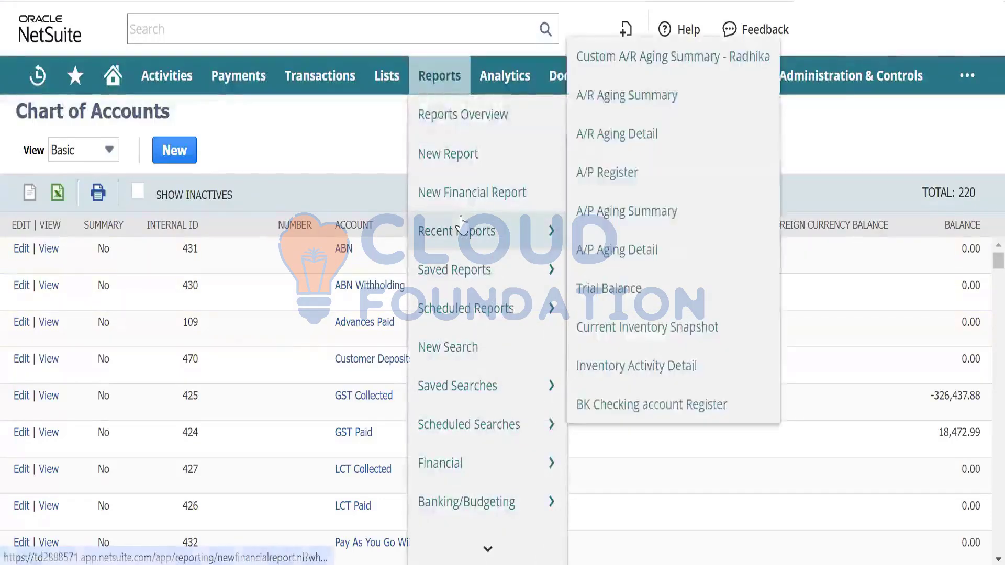
pyautogui.scroll(-3, 460, 225)
pyautogui.scroll(-3, 460, 225)
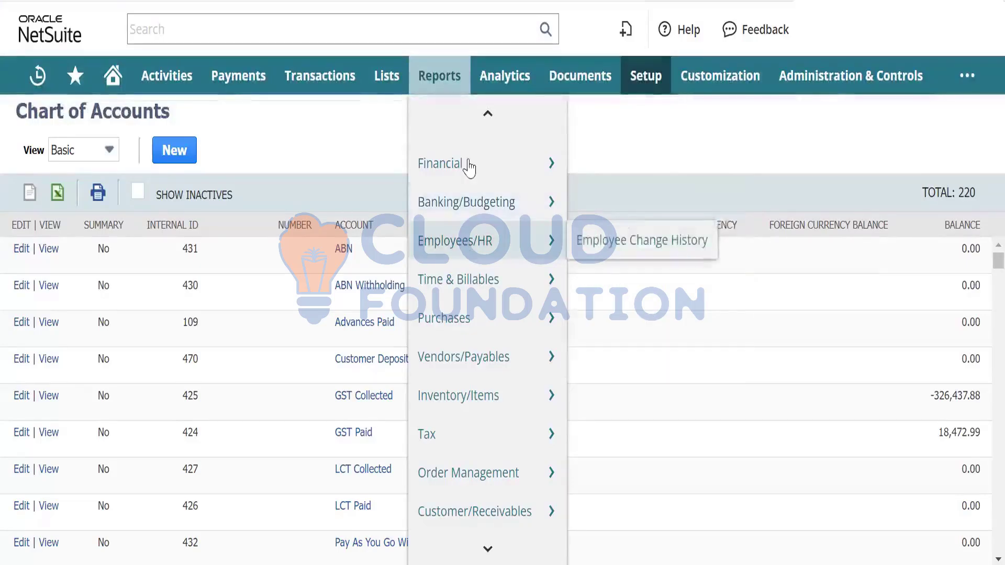
pyautogui.scroll(-5, 469, 168)
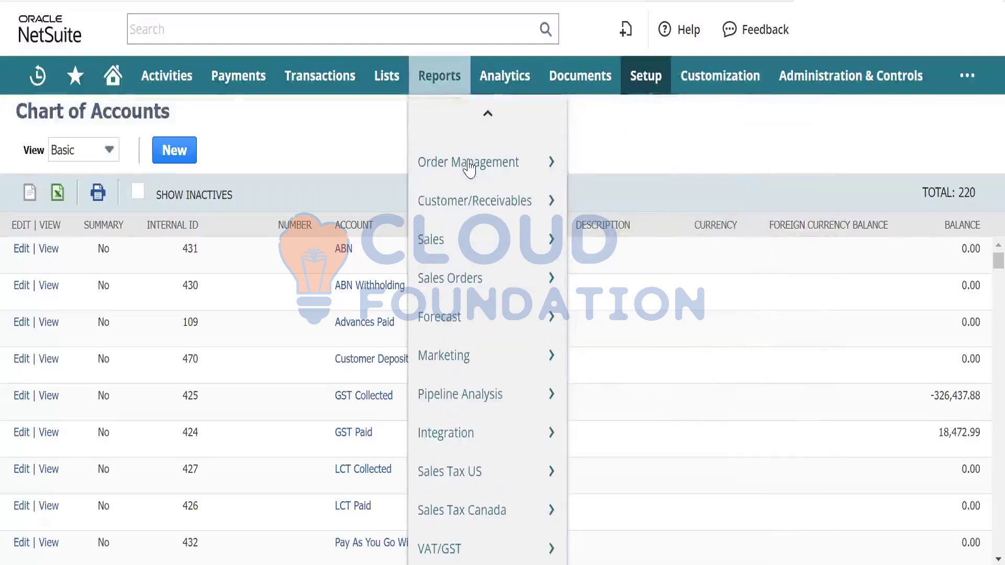
pyautogui.moveTo(478, 209)
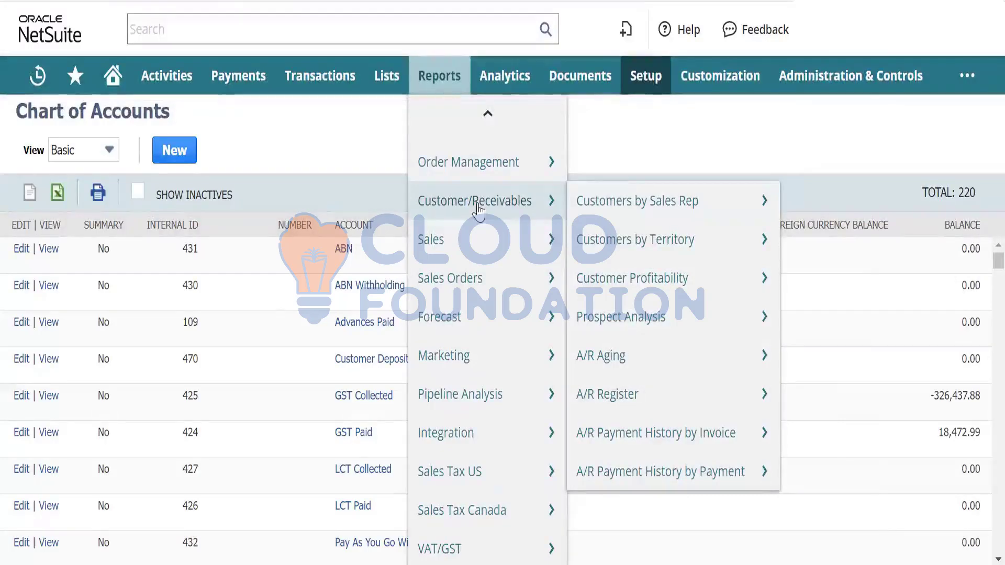
pyautogui.moveTo(610, 204)
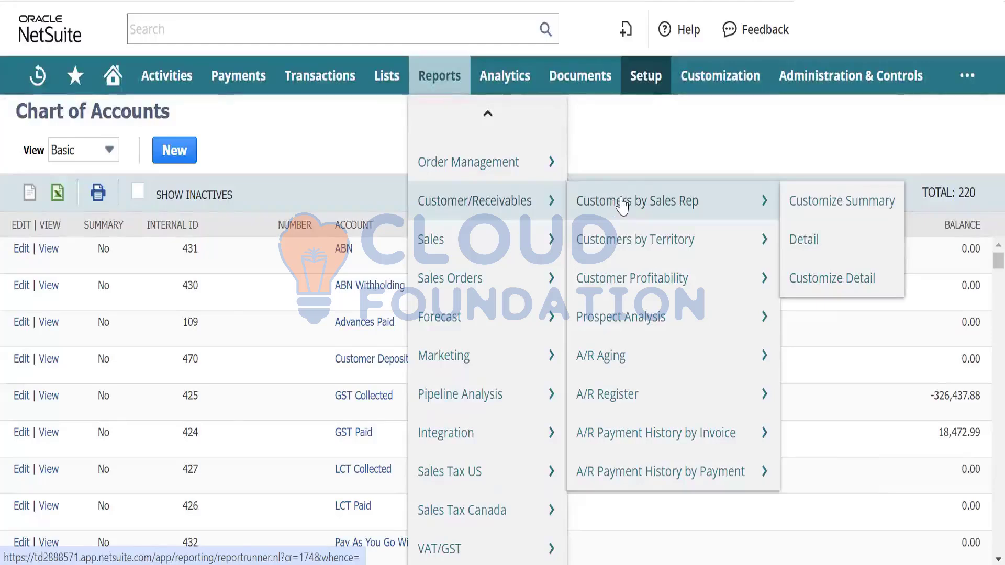
pyautogui.moveTo(634, 249)
pyautogui.moveTo(622, 283)
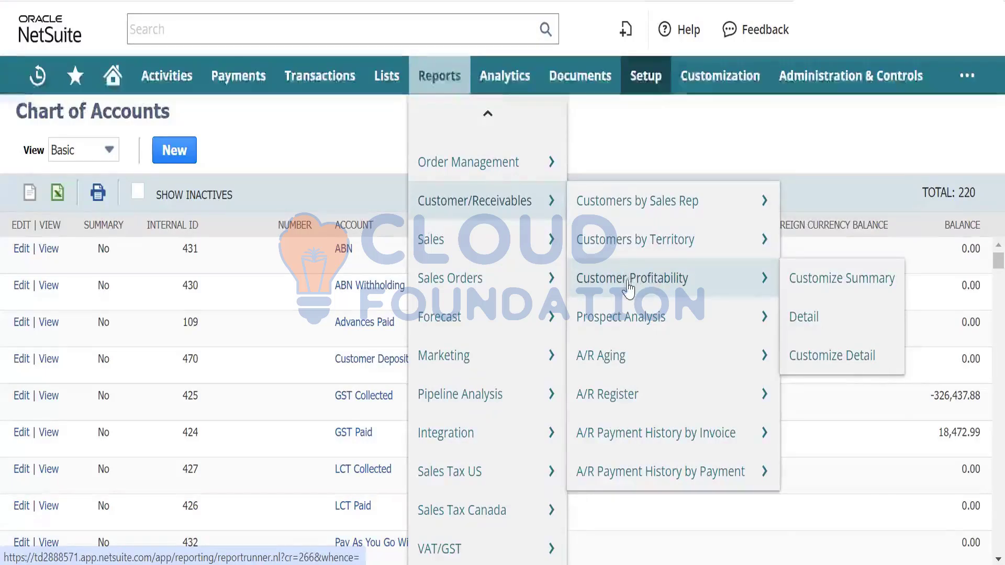
pyautogui.moveTo(652, 329)
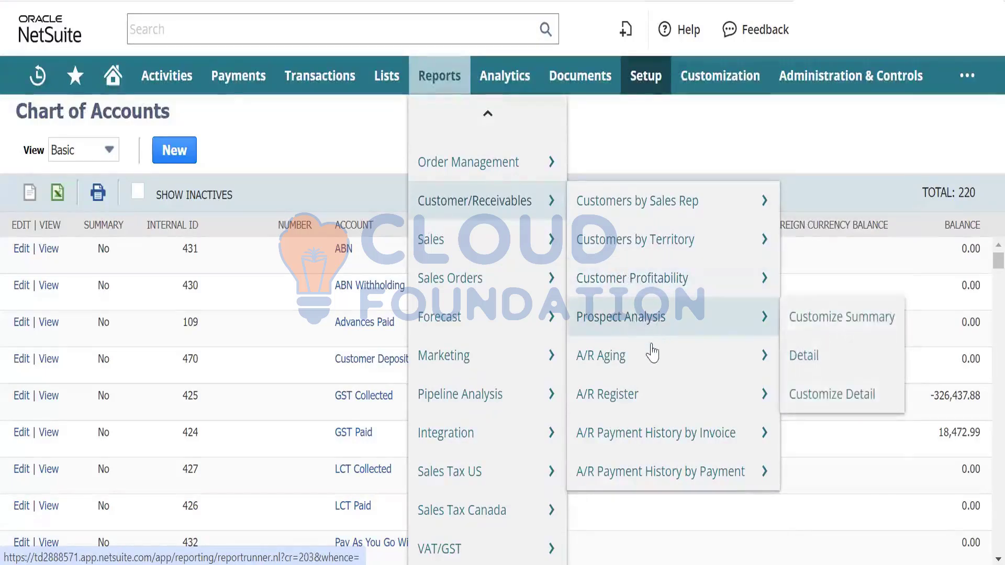
pyautogui.moveTo(633, 402)
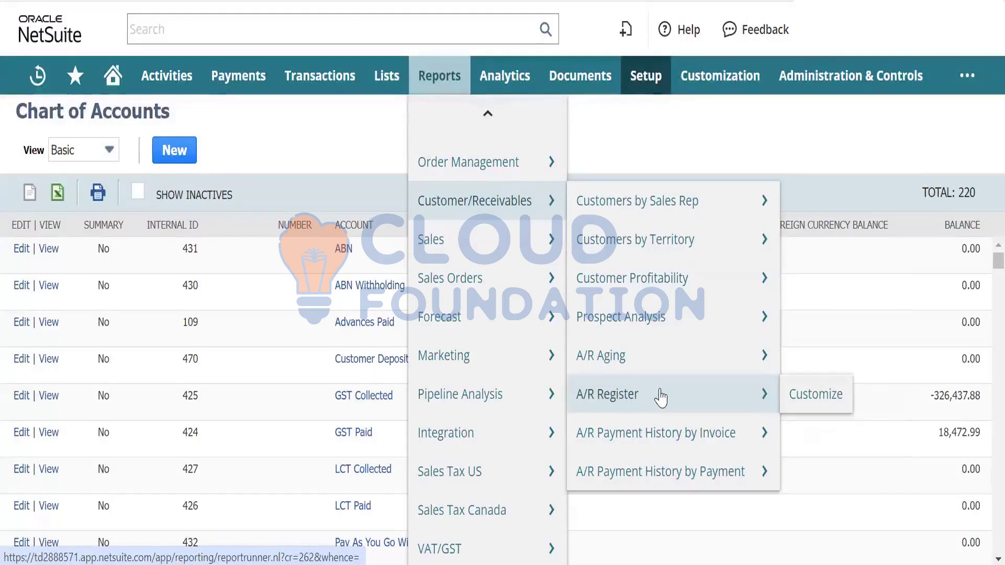
pyautogui.moveTo(649, 360)
pyautogui.rightClick(635, 392)
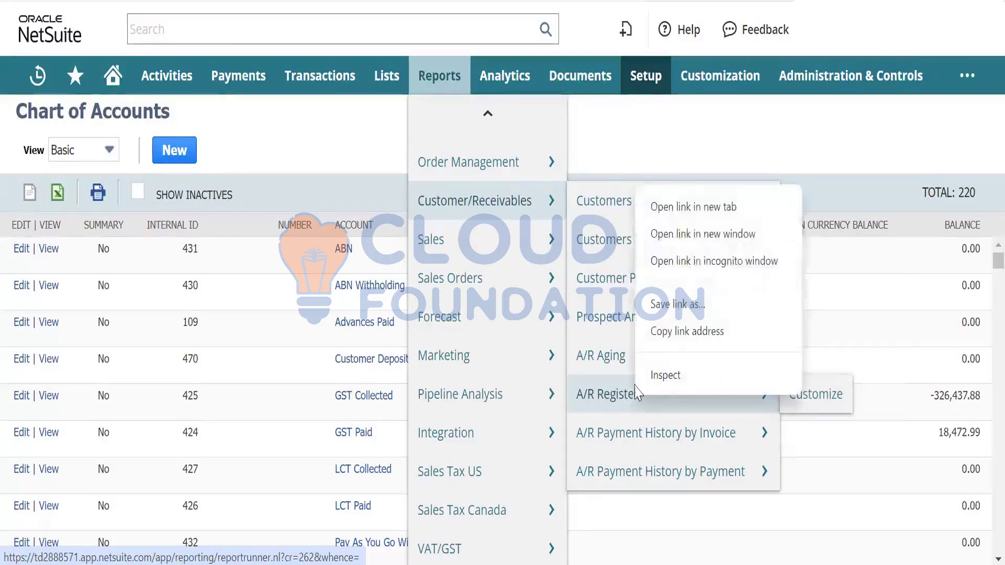
pyautogui.click(693, 209)
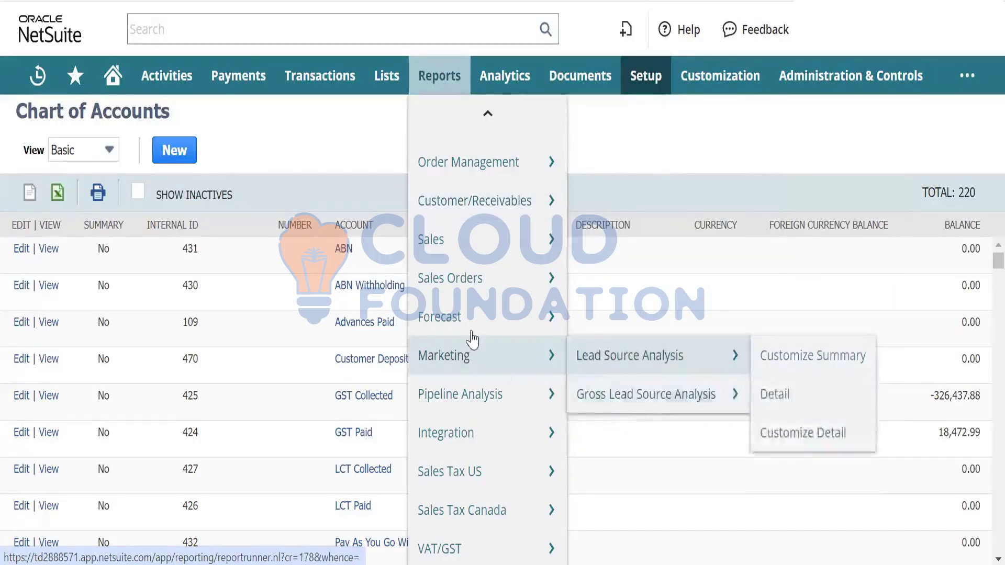
# Open the A/R Payment History by Invoice report from the Customer/Receivables reports in a new browser tab.
pyautogui.moveTo(481, 411)
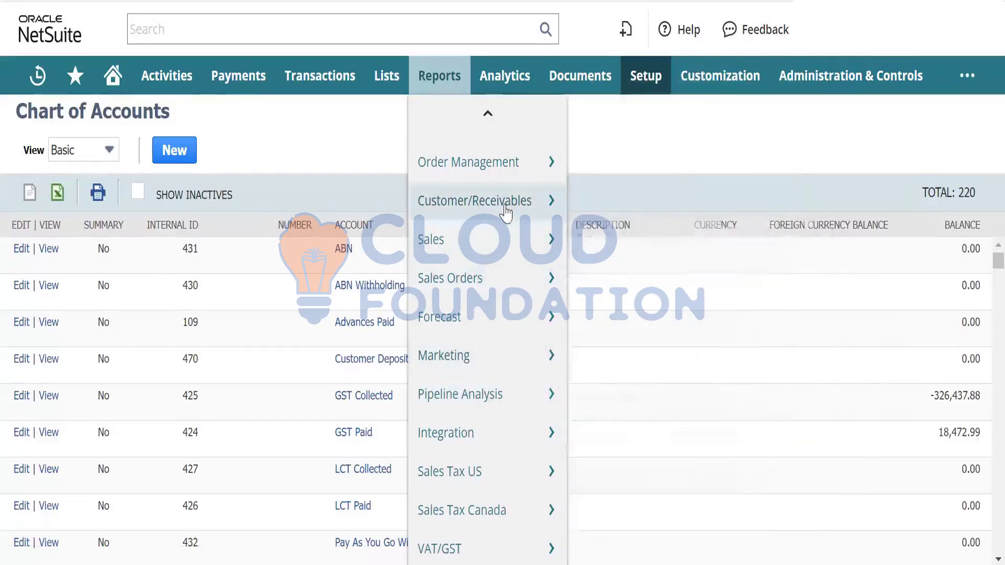
pyautogui.moveTo(523, 201)
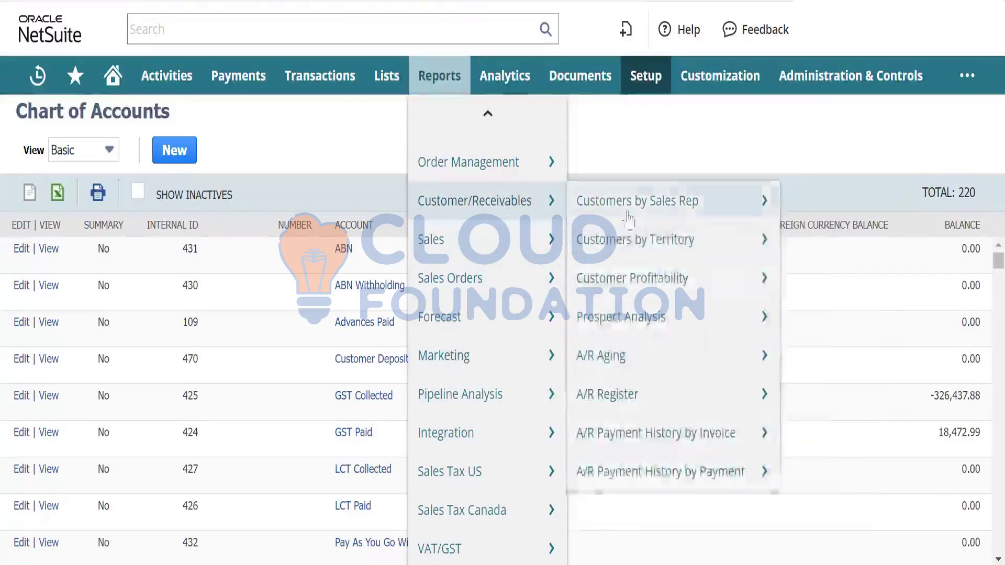
pyautogui.rightClick(684, 431)
pyautogui.click(754, 240)
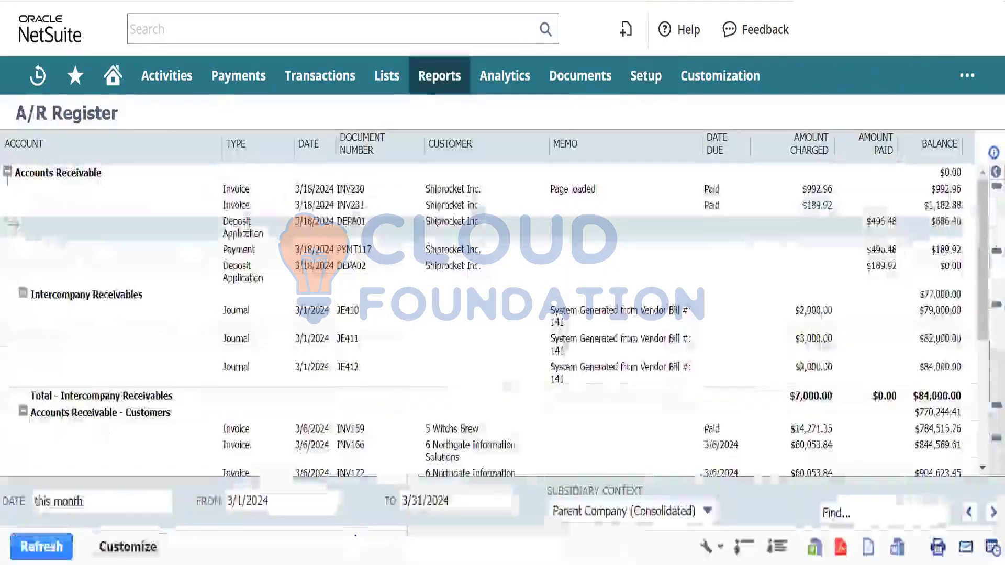
# Set the A/R Register's subsidiary context to BK Nova Scotia and refresh the report.
pyautogui.click(701, 511)
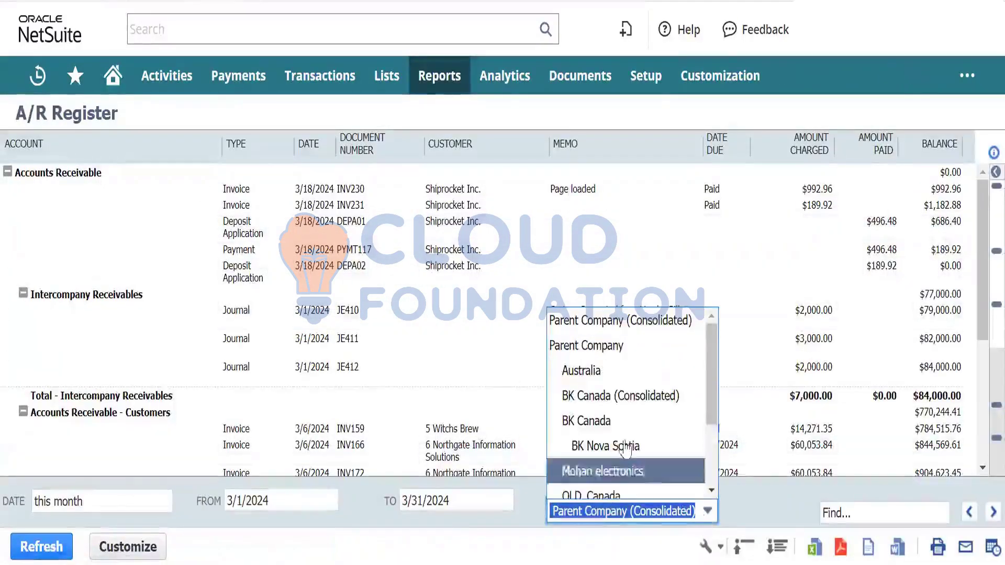
pyautogui.scroll(-2, 601, 450)
pyautogui.rightClick(610, 401)
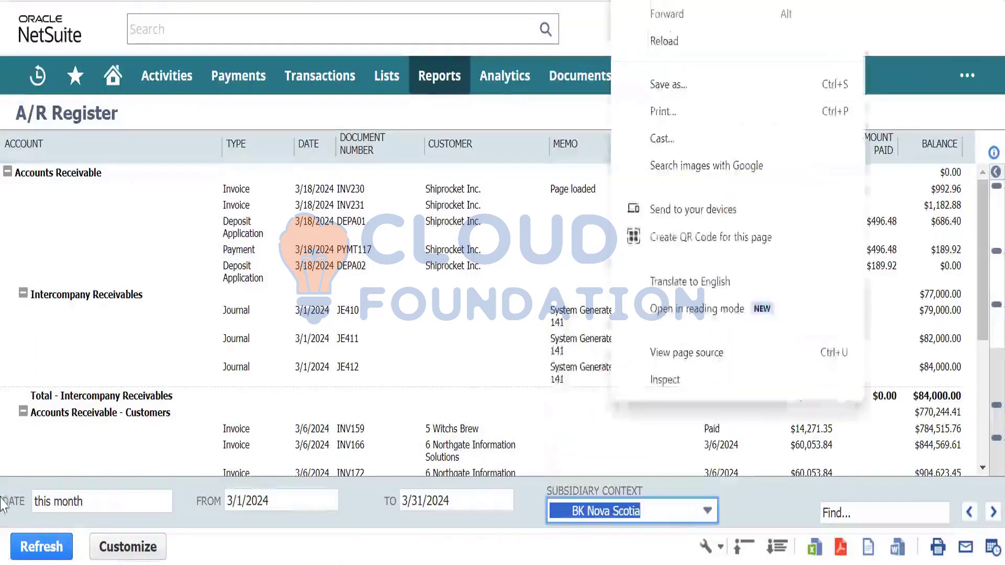
pyautogui.click(42, 551)
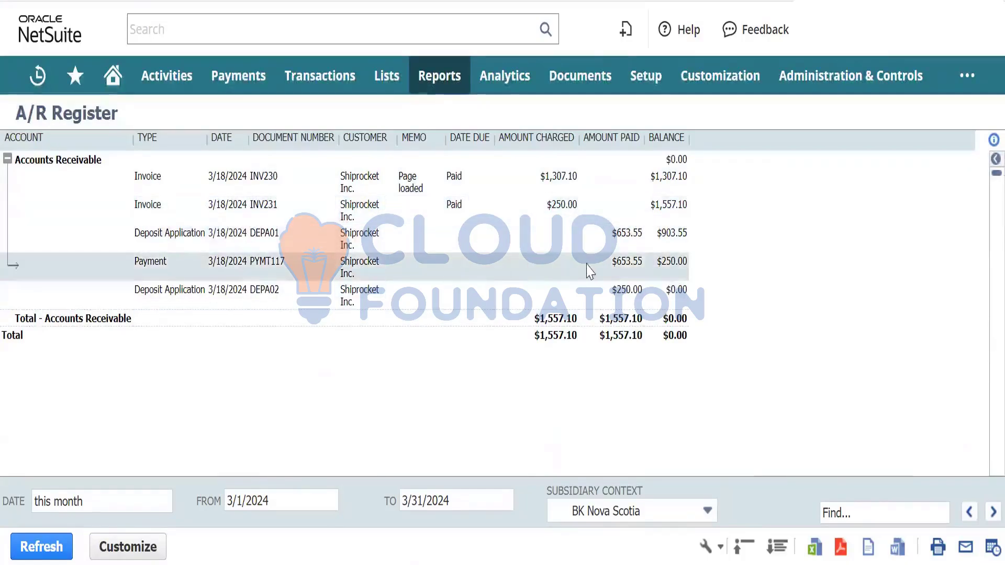
# Examine the second Shiprocket Inc. invoice's charge and balance in the A/R Register, and check the A/R Payment History by Invoice report.
pyautogui.click(511, 206)
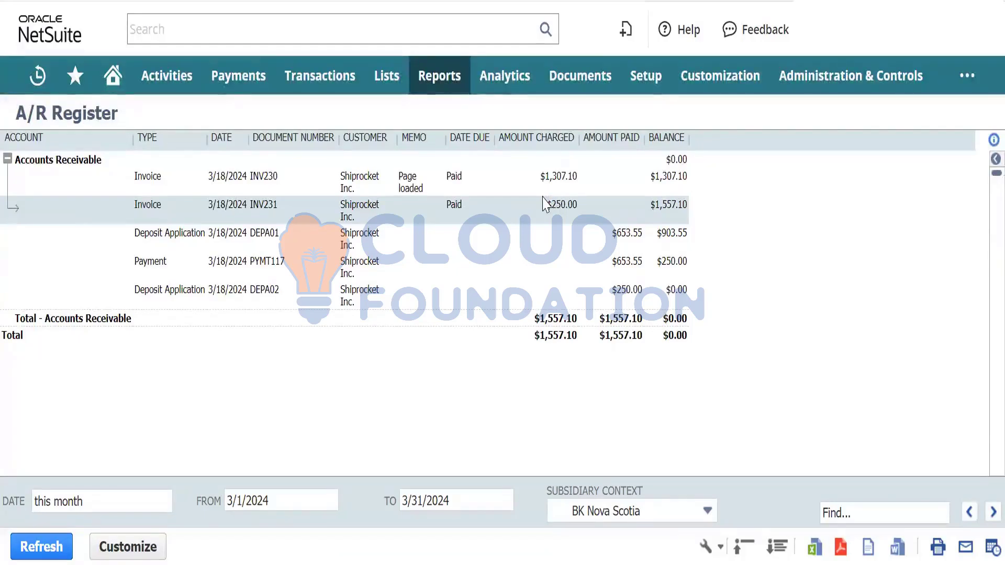
pyautogui.moveTo(544, 202); pyautogui.dragTo(683, 215)
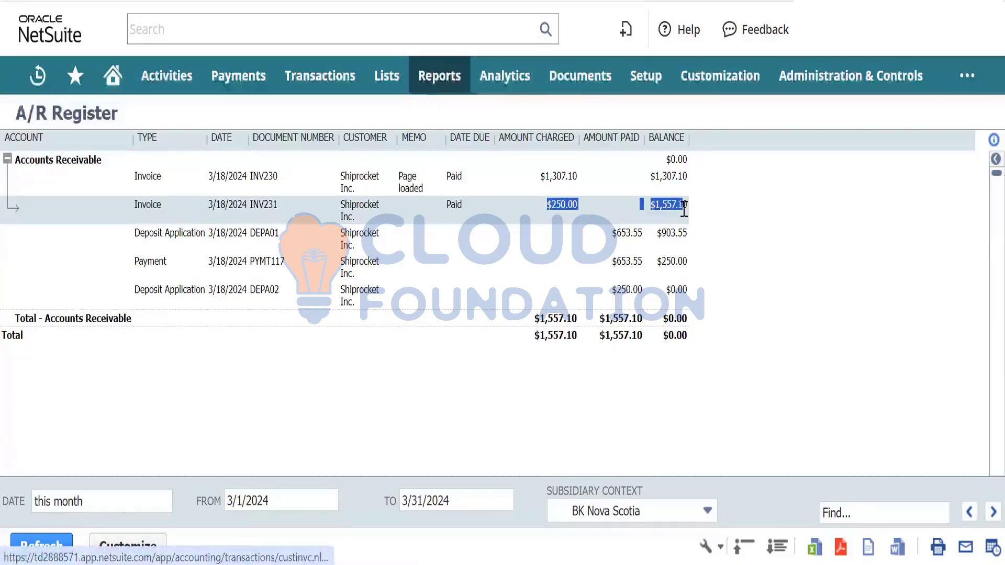
pyautogui.click(503, 201)
pyautogui.moveTo(533, 204)
pyautogui.mouseDown()
pyautogui.moveTo(616, 230)
pyautogui.moveTo(518, 178)
pyautogui.moveTo(529, 203)
pyautogui.mouseUp()
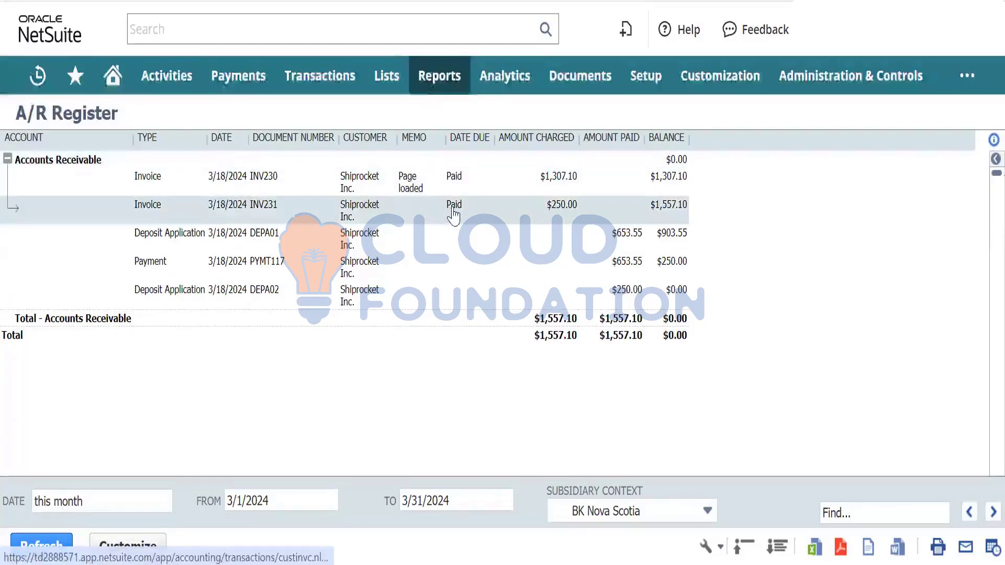
pyautogui.click(386, 191)
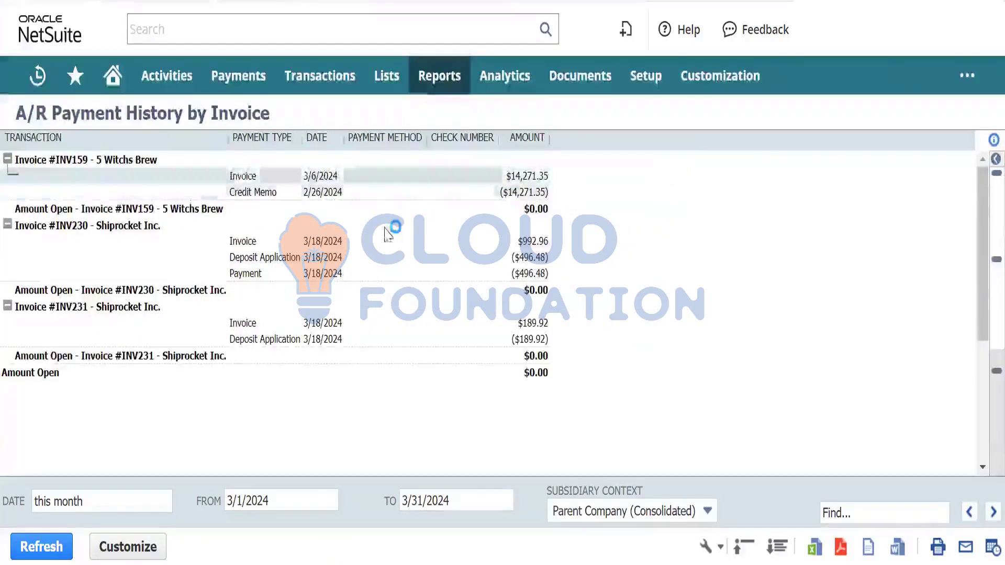
pyautogui.click(442, 238)
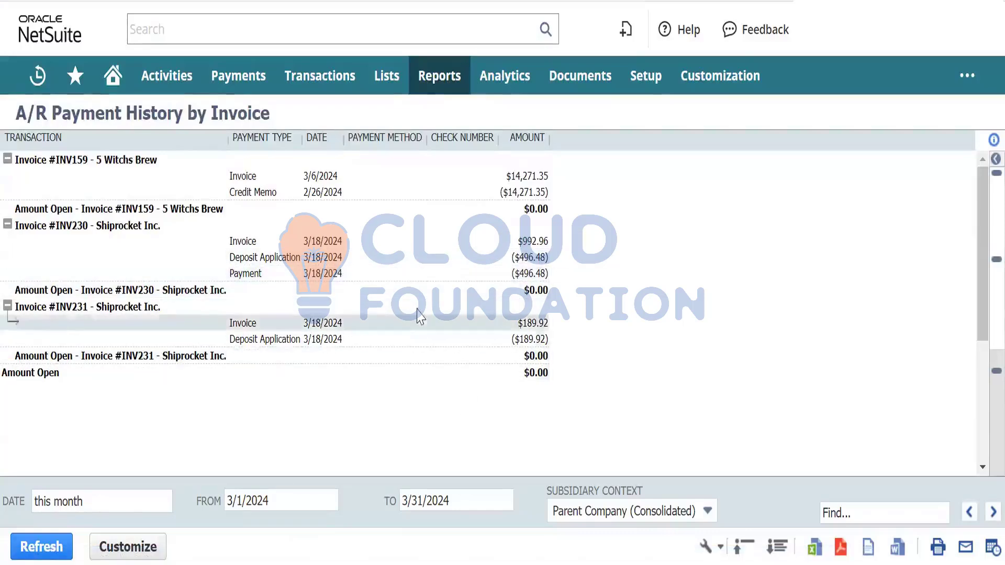
# Open the A/R Payment History by Payment report from the Customer/Receivables reports.
pyautogui.moveTo(425, 76)
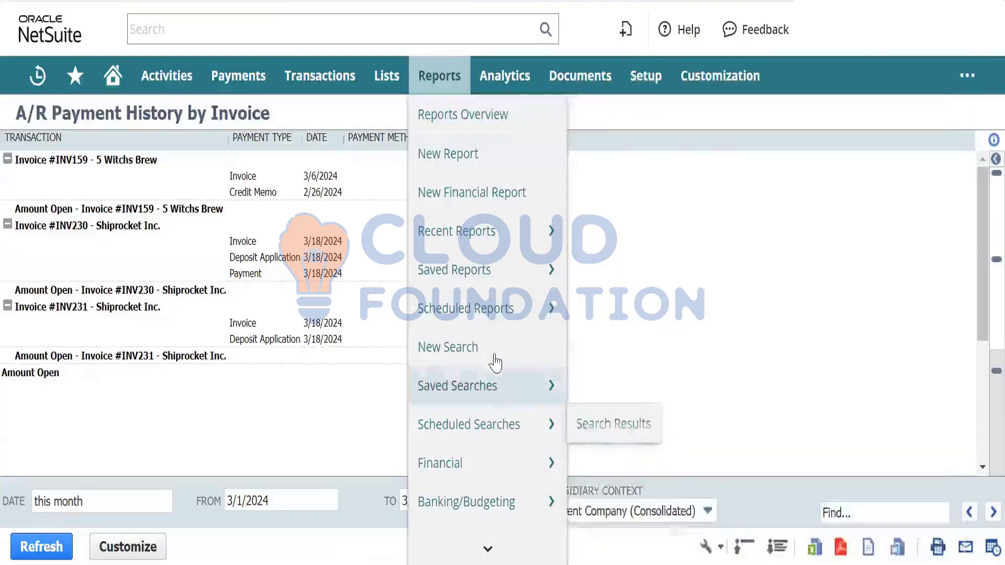
pyautogui.scroll(-8, 498, 432)
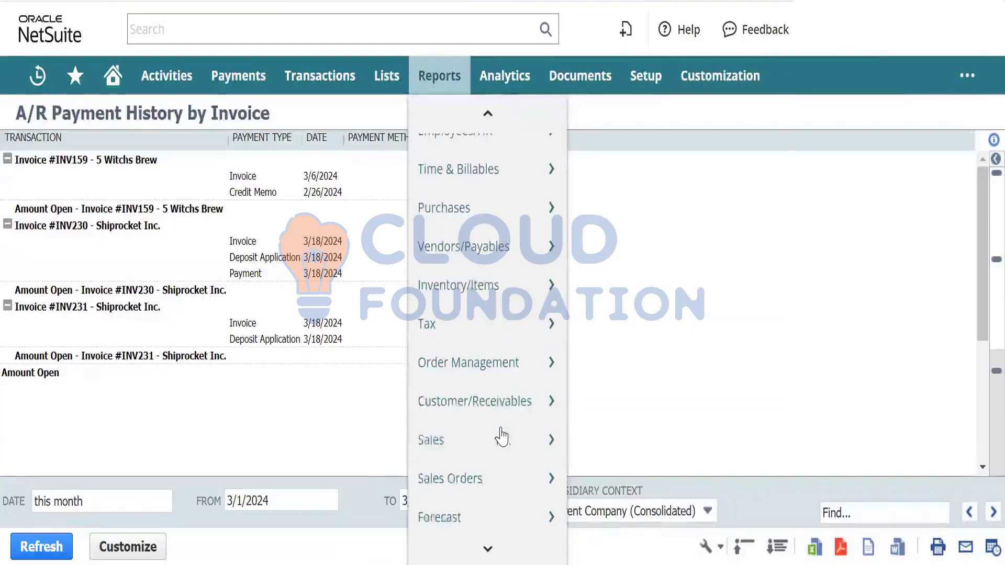
pyautogui.scroll(-1, 500, 436)
pyautogui.moveTo(517, 374)
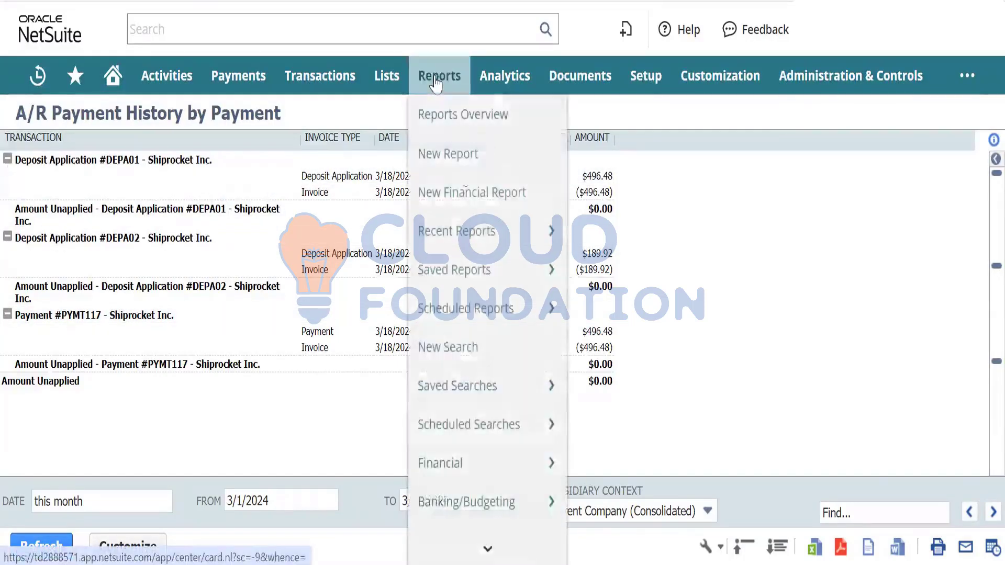
# Open the Sales by Item Summary report from the Sales reports.
pyautogui.scroll(-5, 476, 350)
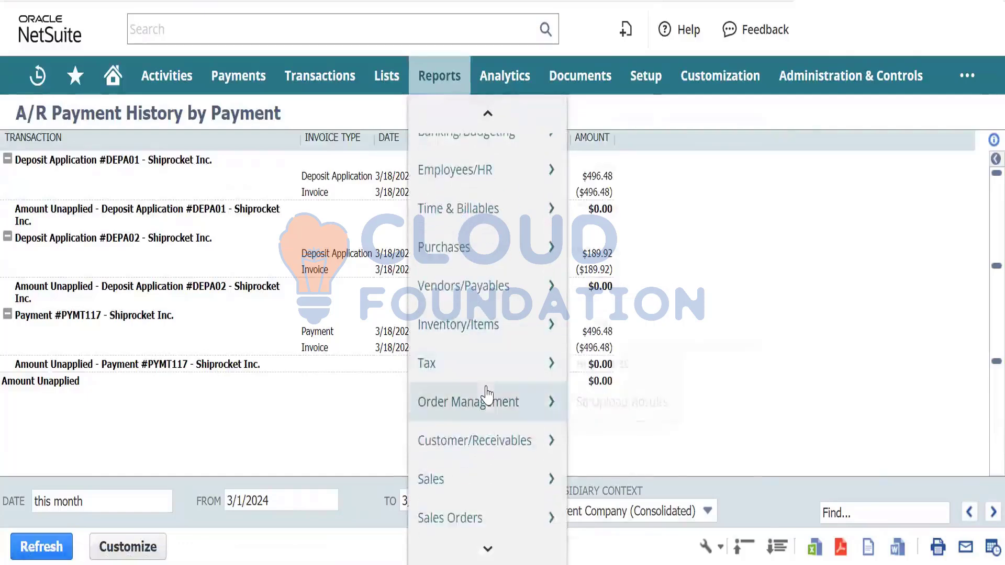
pyautogui.scroll(-4, 487, 395)
pyautogui.moveTo(457, 278)
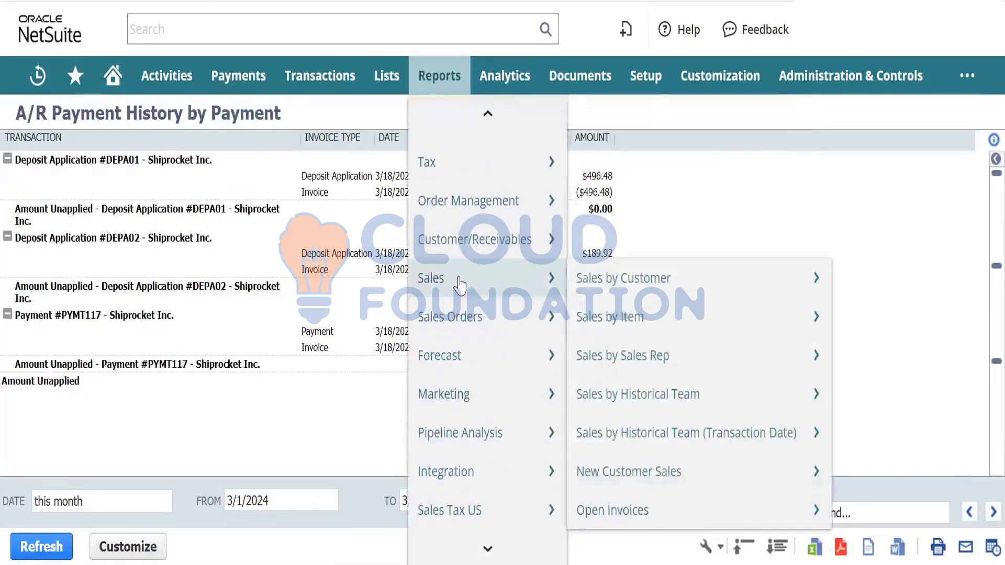
pyautogui.moveTo(578, 283)
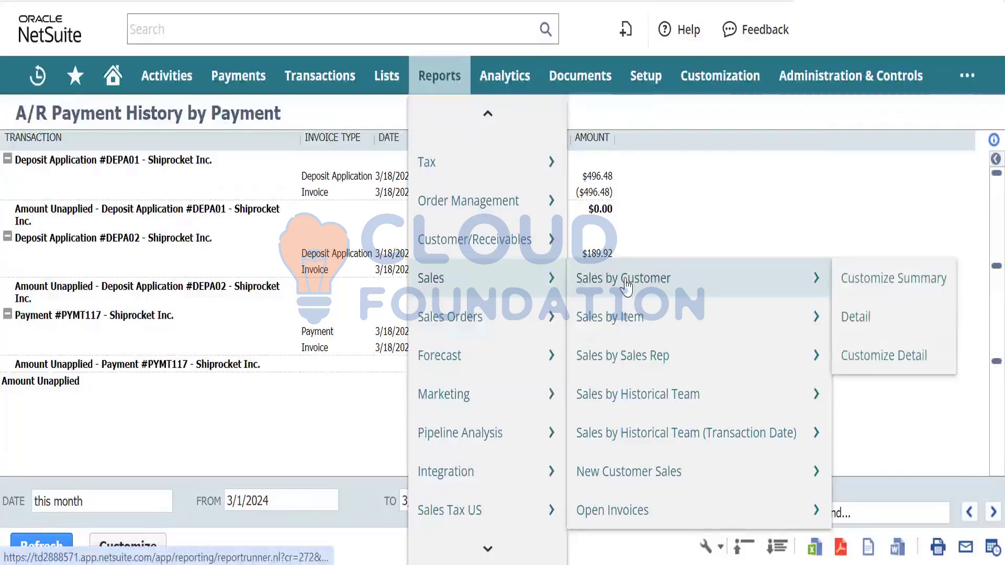
pyautogui.moveTo(631, 320)
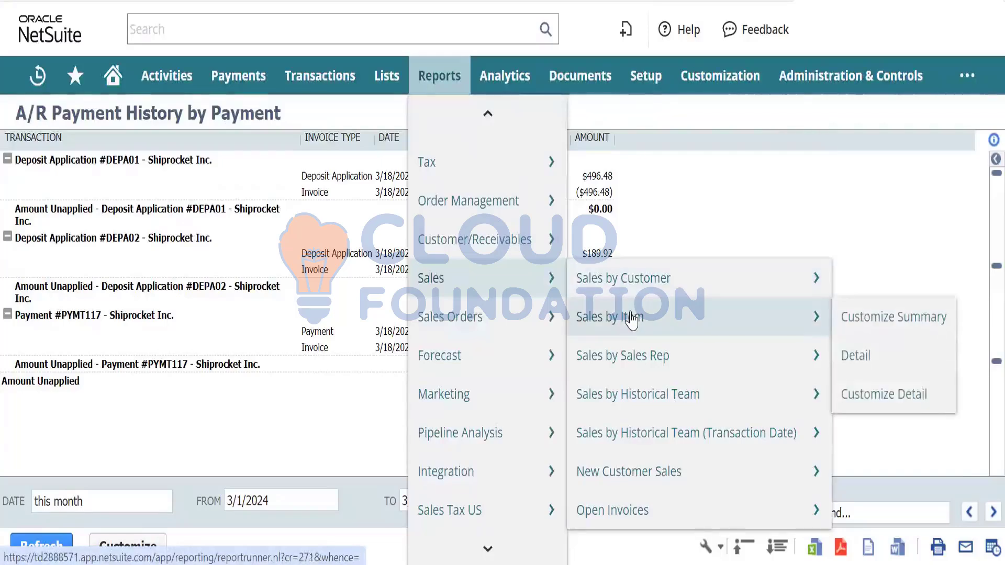
pyautogui.moveTo(660, 510)
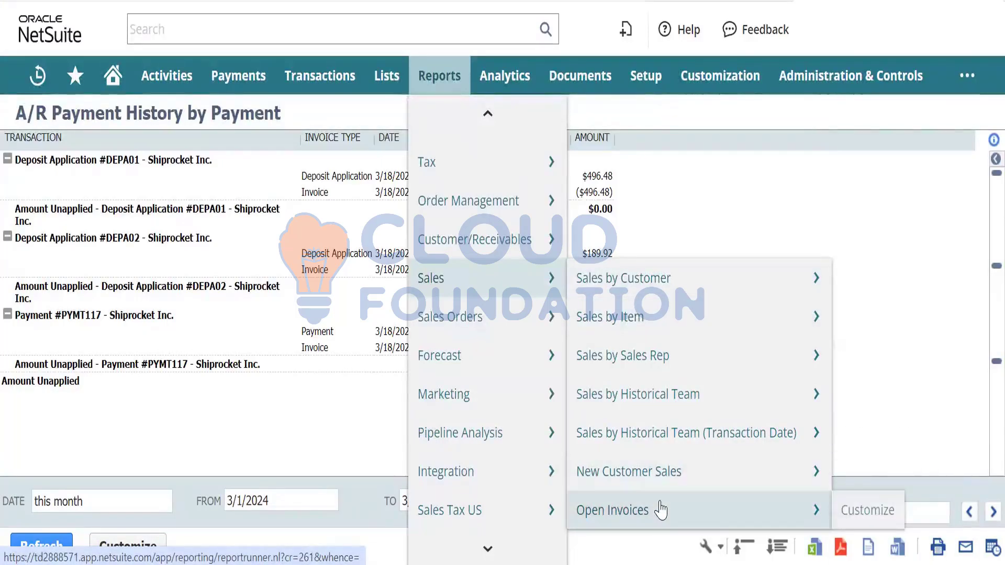
pyautogui.click(658, 323)
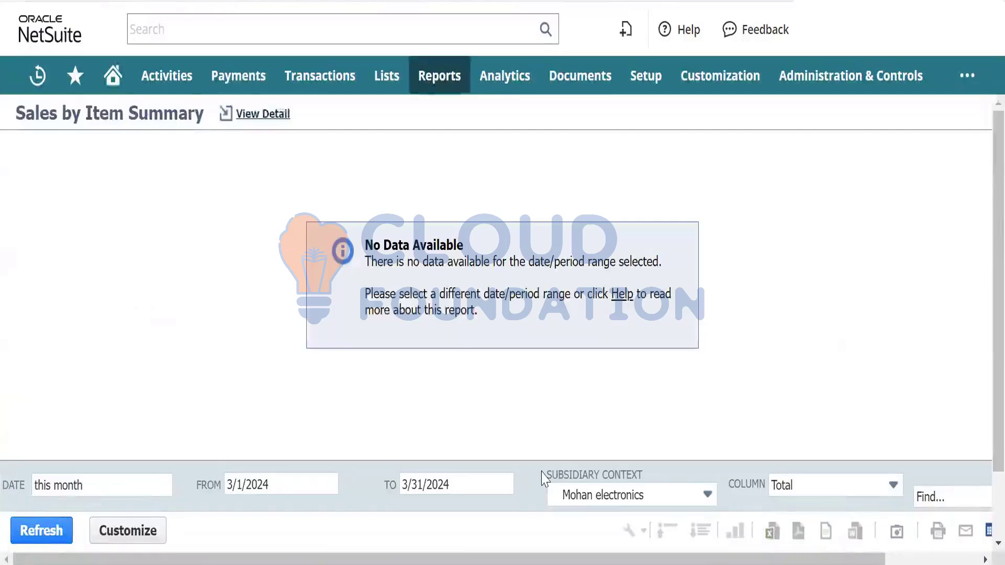
# Set the Sales by Item Summary's subsidiary context to BK Nova Scotia and refresh the report.
pyautogui.click(608, 499)
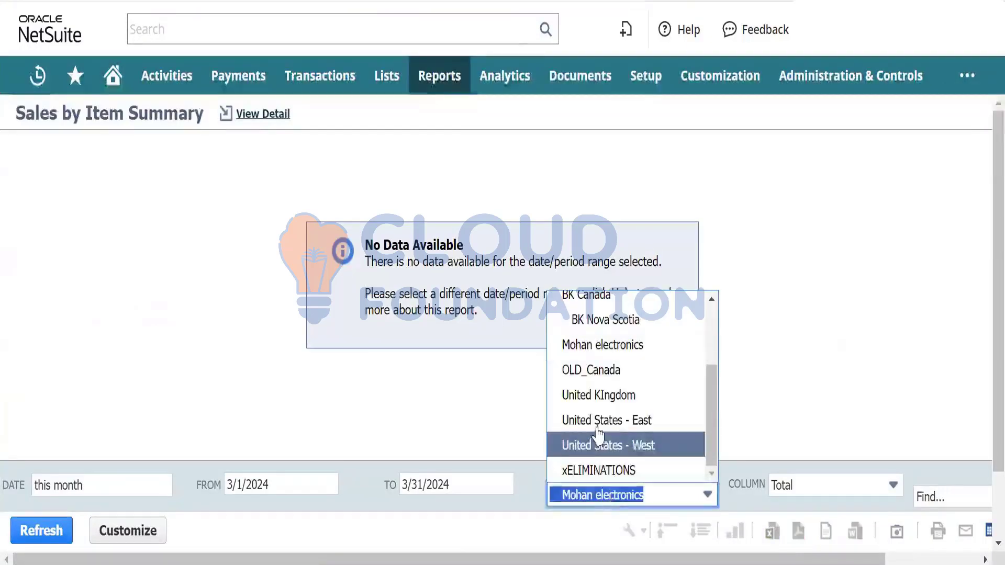
pyautogui.scroll(3, 598, 432)
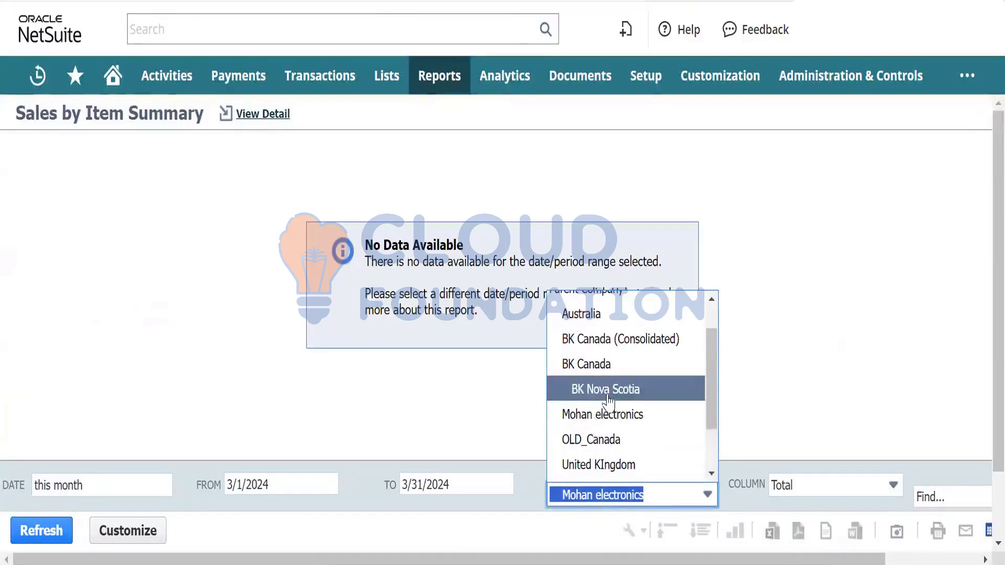
pyautogui.click(581, 392)
pyautogui.click(42, 534)
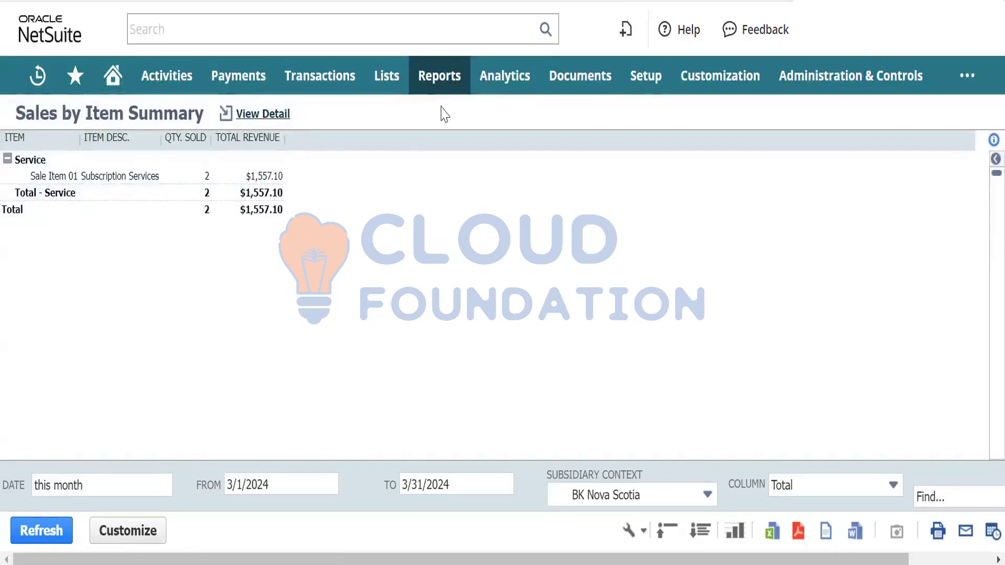
# Open the Sales Tax on Sales summary report from the Sales Tax US reports.
pyautogui.moveTo(434, 90)
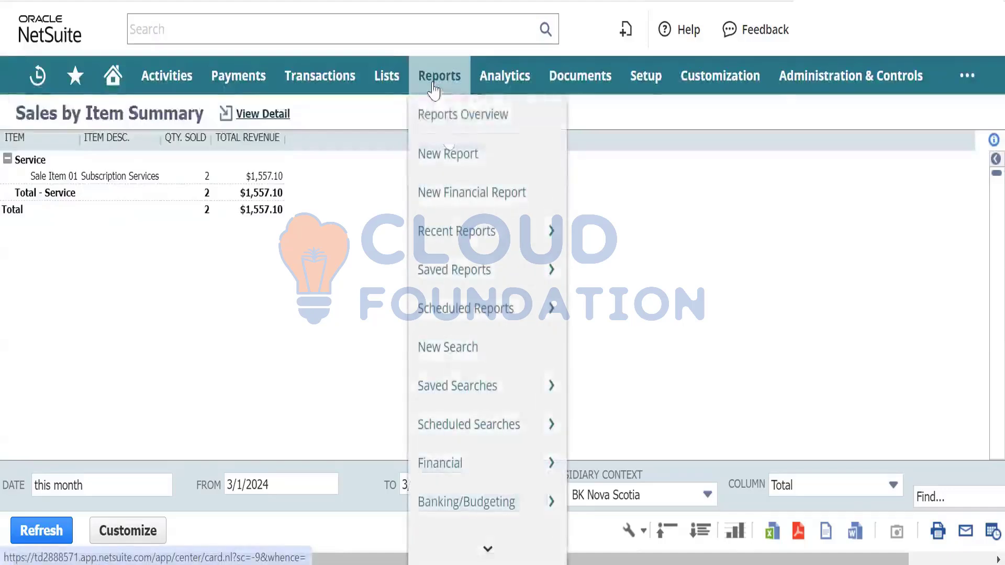
pyautogui.scroll(-5, 461, 309)
pyautogui.moveTo(462, 314)
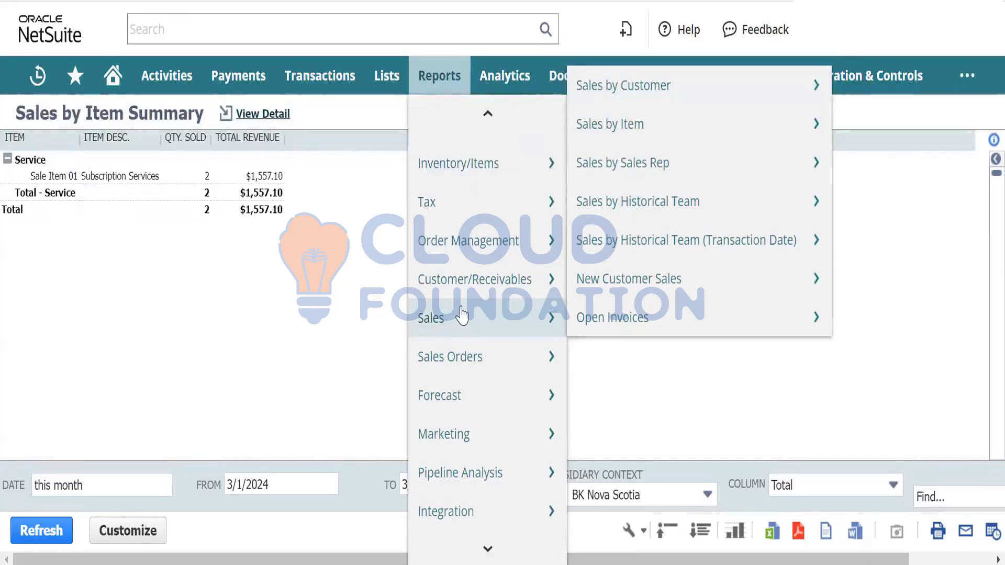
pyautogui.scroll(-2, 461, 314)
pyautogui.moveTo(480, 475)
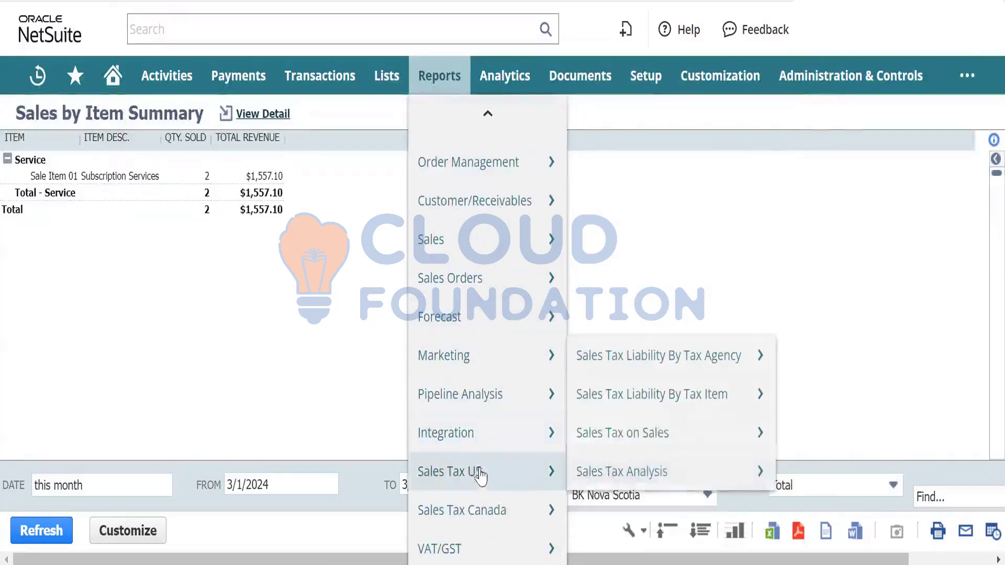
pyautogui.moveTo(583, 479)
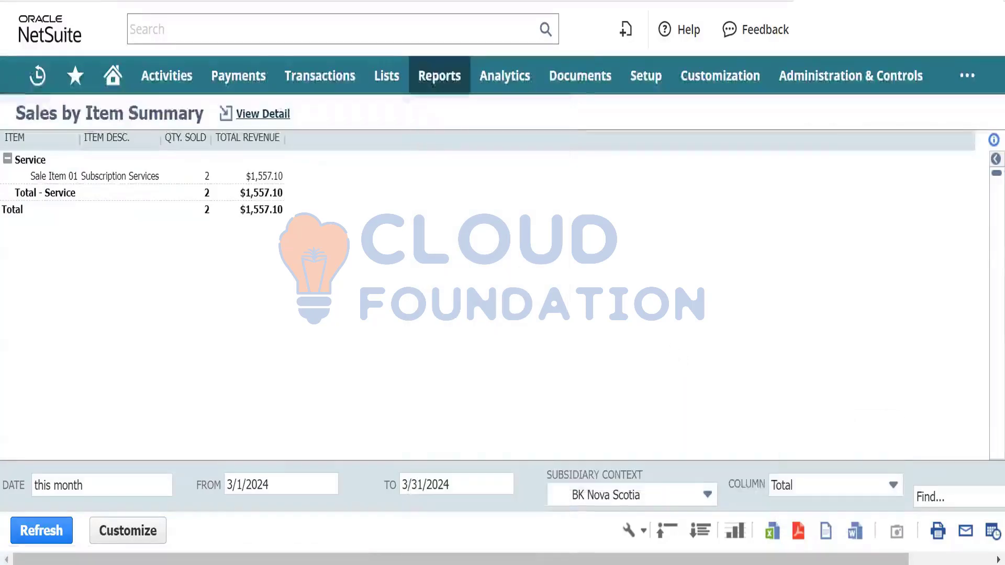
pyautogui.scroll(-3, 474, 337)
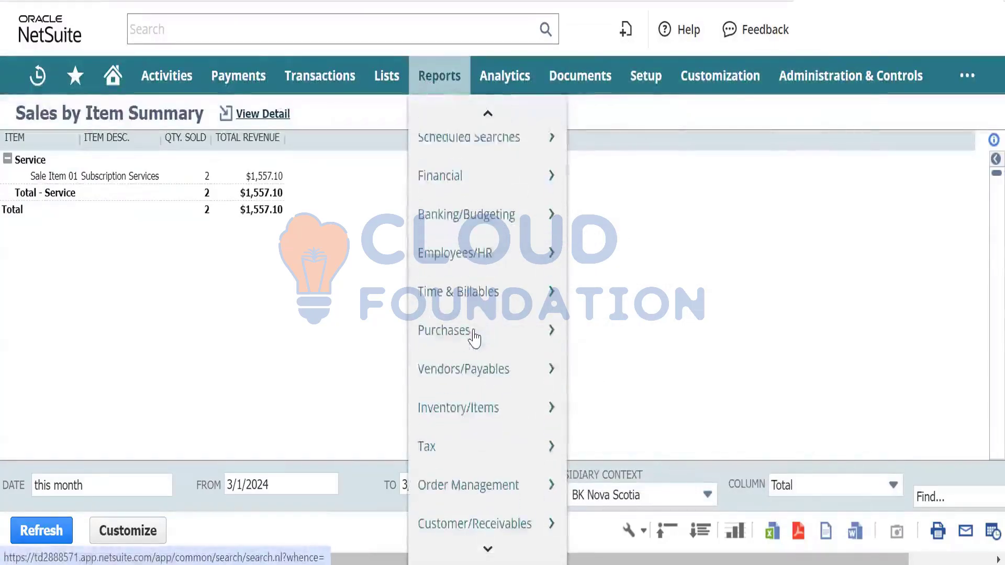
pyautogui.scroll(-5, 474, 337)
pyautogui.moveTo(538, 471)
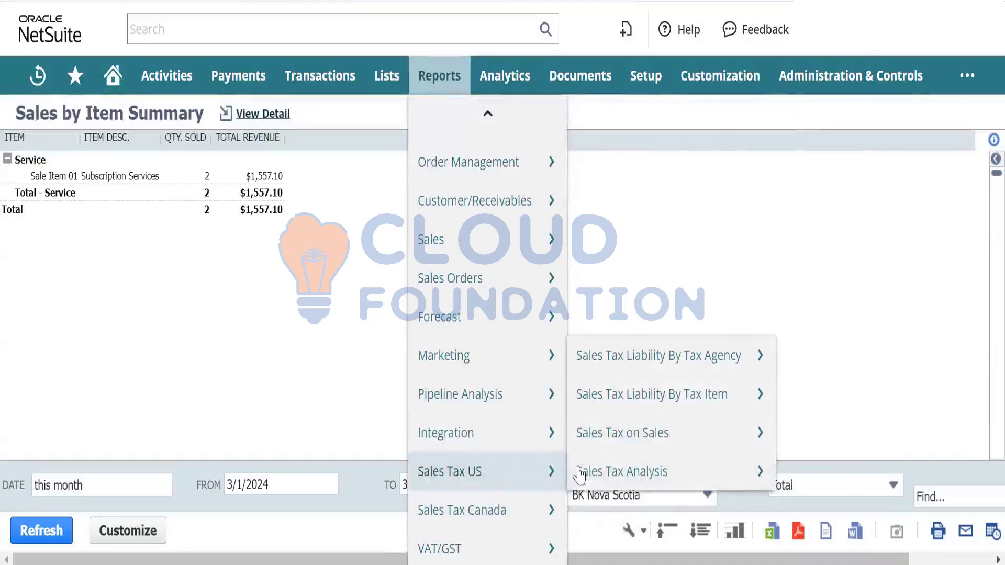
pyautogui.moveTo(658, 437)
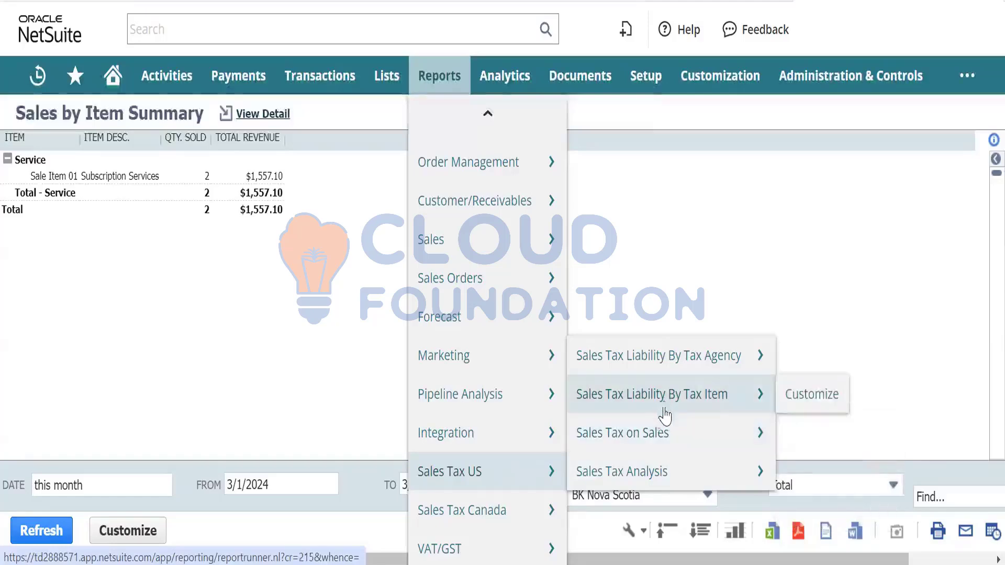
pyautogui.click(666, 434)
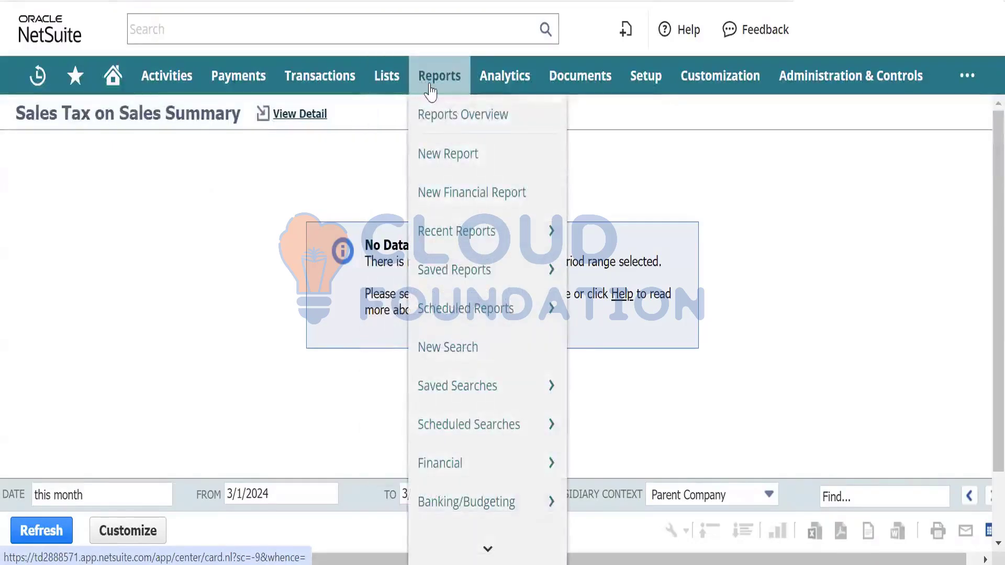
# Browse the Sales Tax Canada reports, including the PST on Purchases report and the GST34 Worksheet.
pyautogui.scroll(-8, 455, 367)
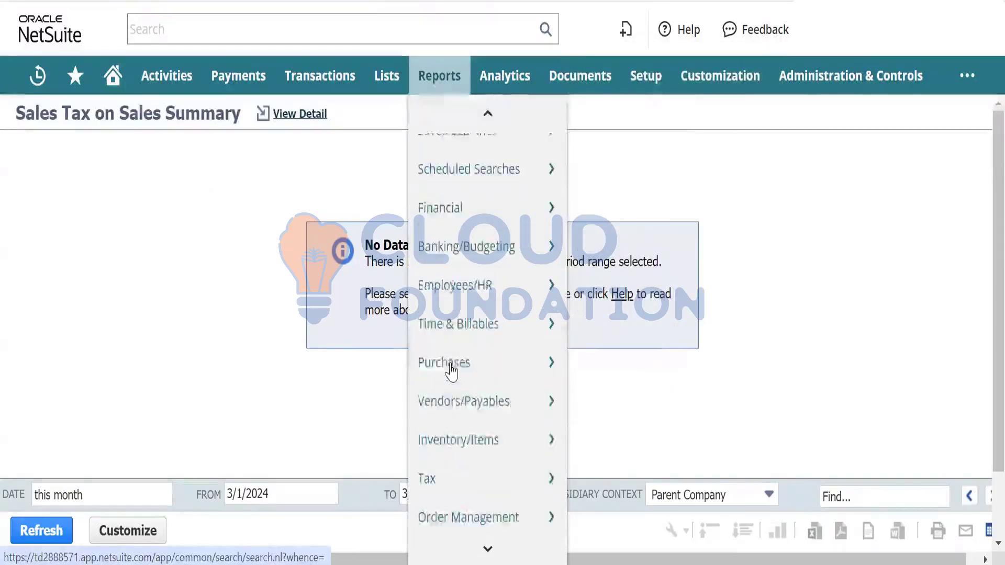
pyautogui.scroll(-3, 448, 371)
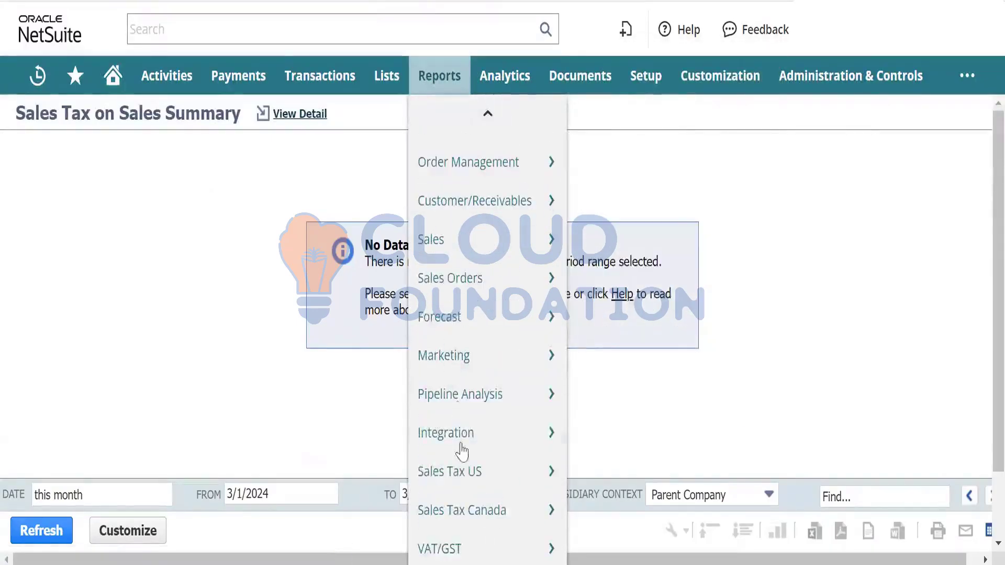
pyautogui.moveTo(482, 514)
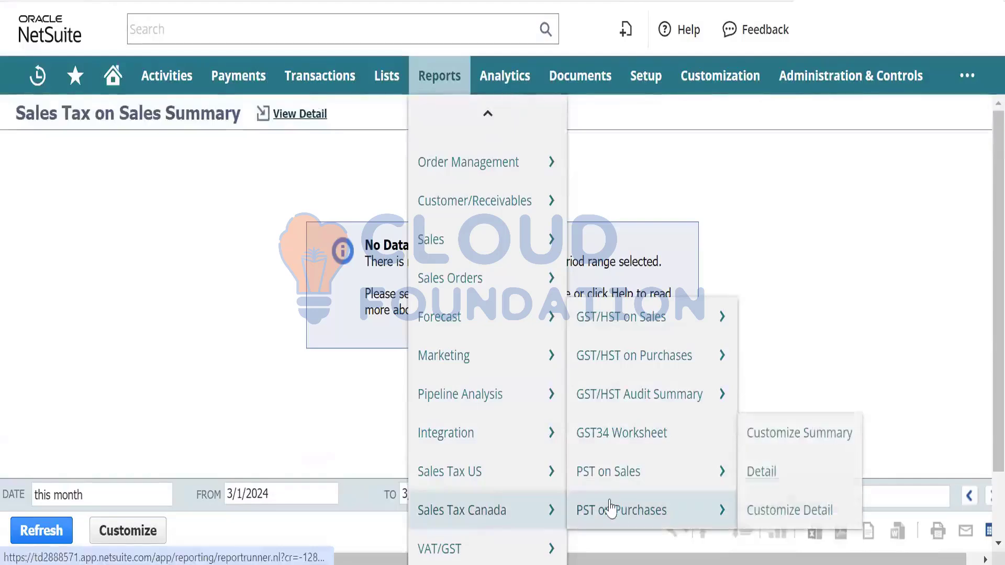
pyautogui.moveTo(627, 458)
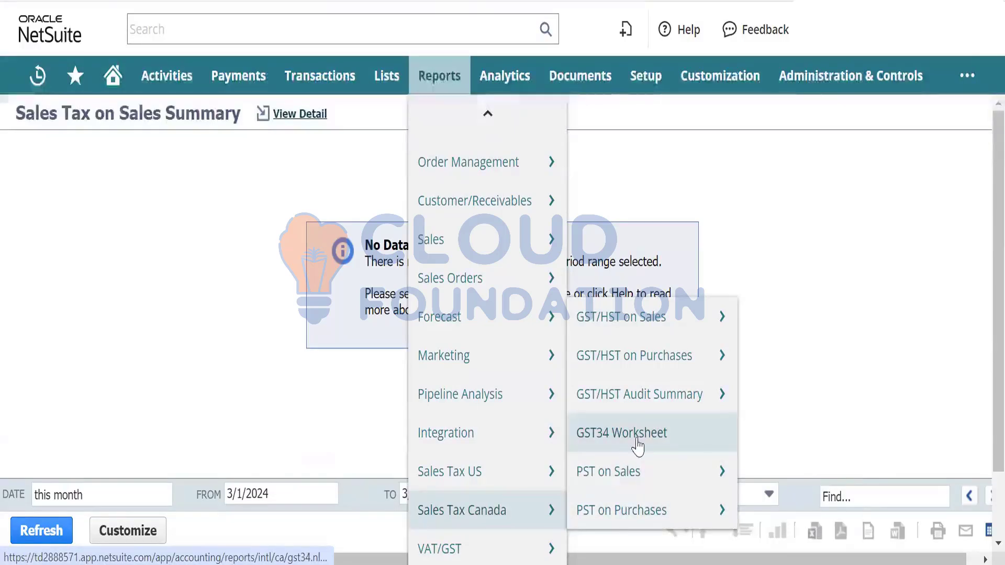